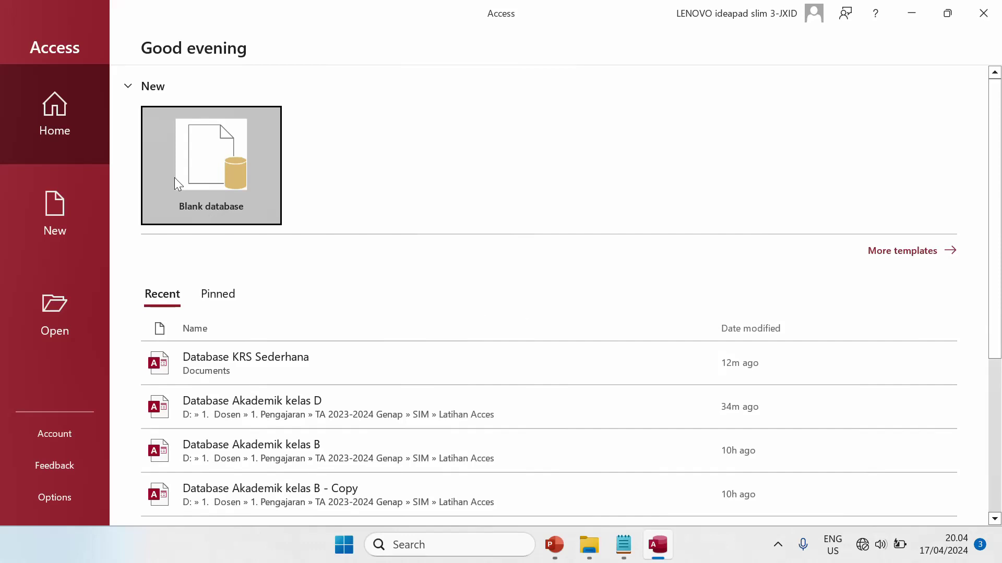
Step: Create a blank database 'Database KRS Sederrhana' in the Documents folder
left_click(197, 153)
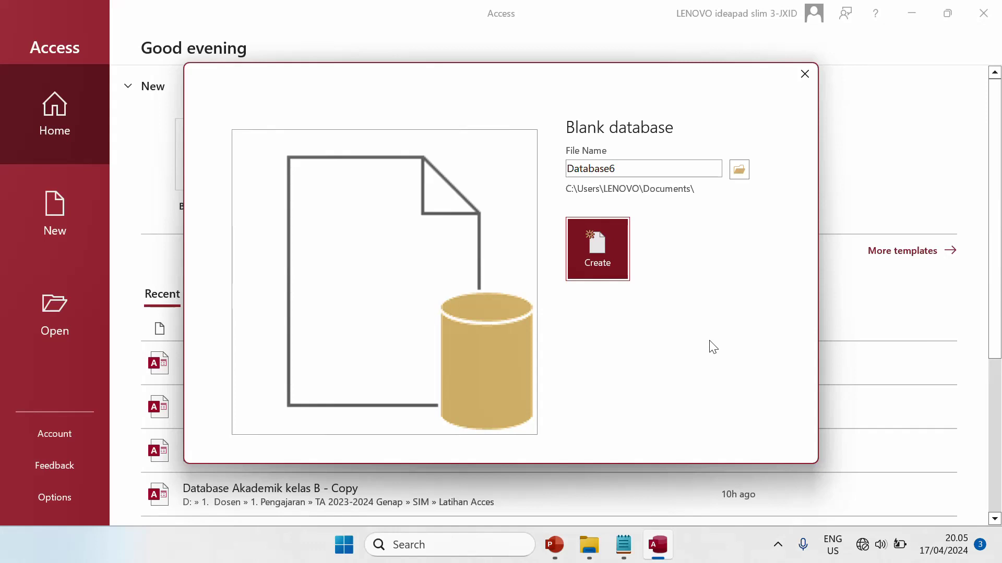
left_click(740, 168)
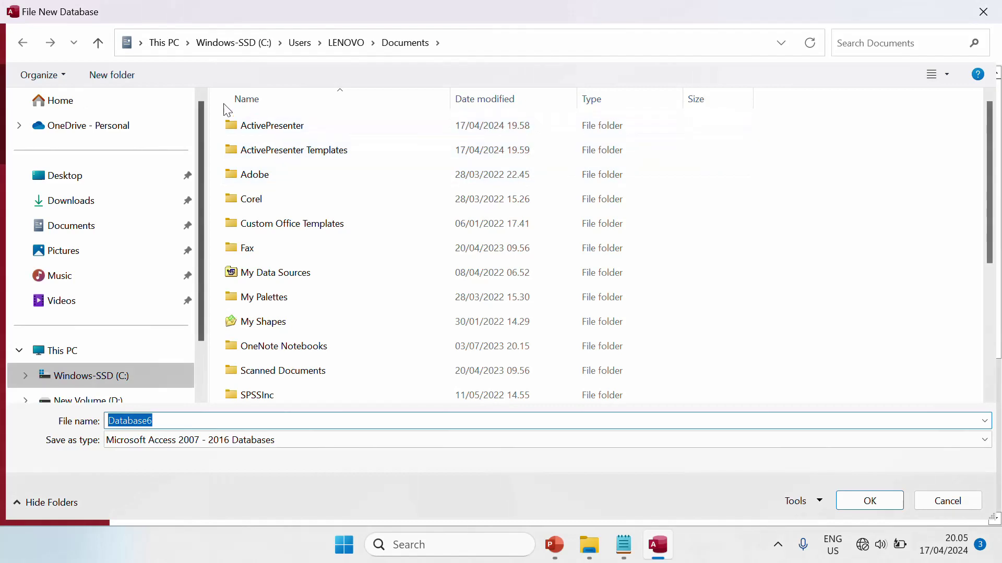
left_click(86, 224)
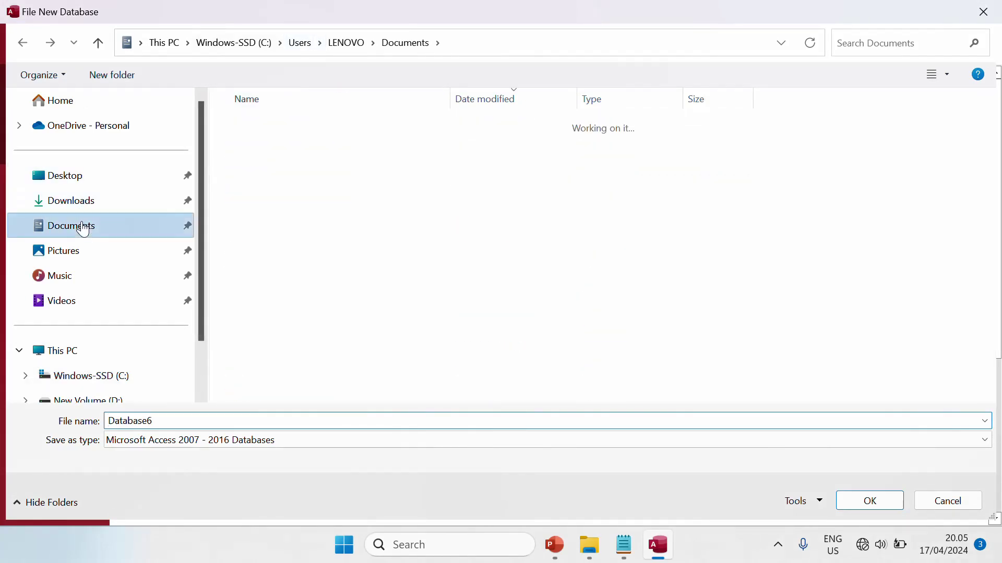
double_click(189, 420)
type("Dat")
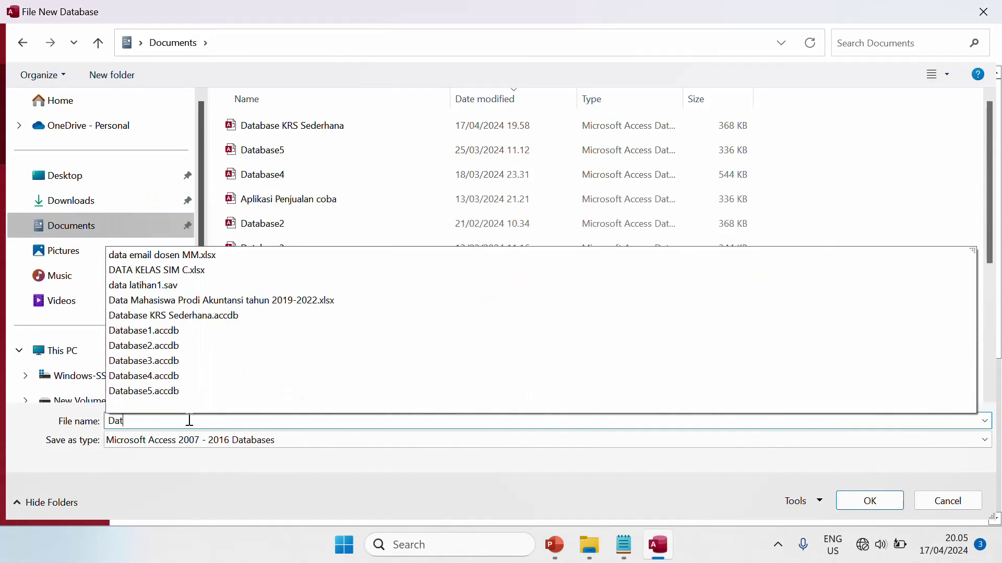
type("abase")
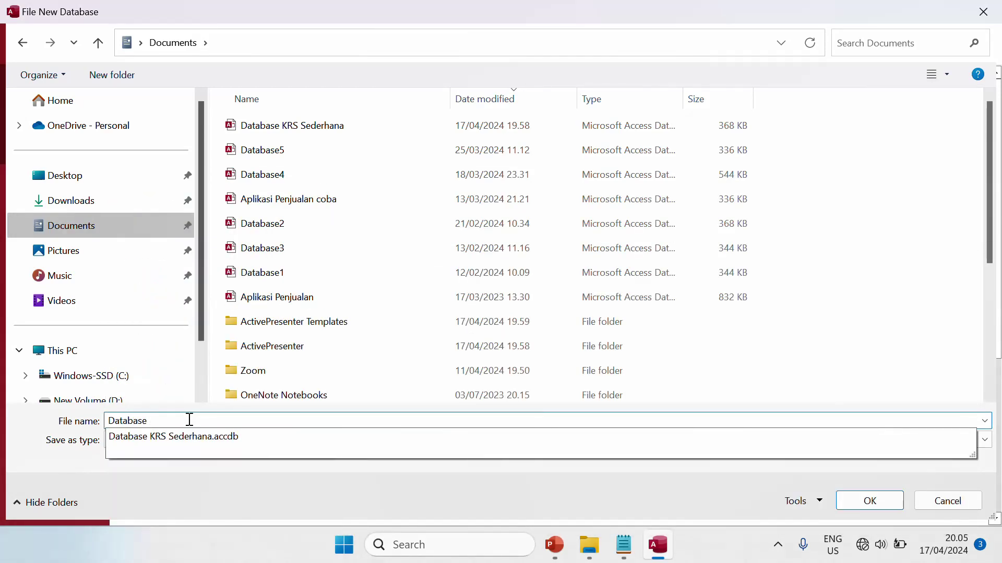
type(" KRS Sed")
type("erhata")
key("BackSpace")
key("BackSpace")
key("BackSpace")
key("BackSpace")
key("BackSpace")
type("rhan")
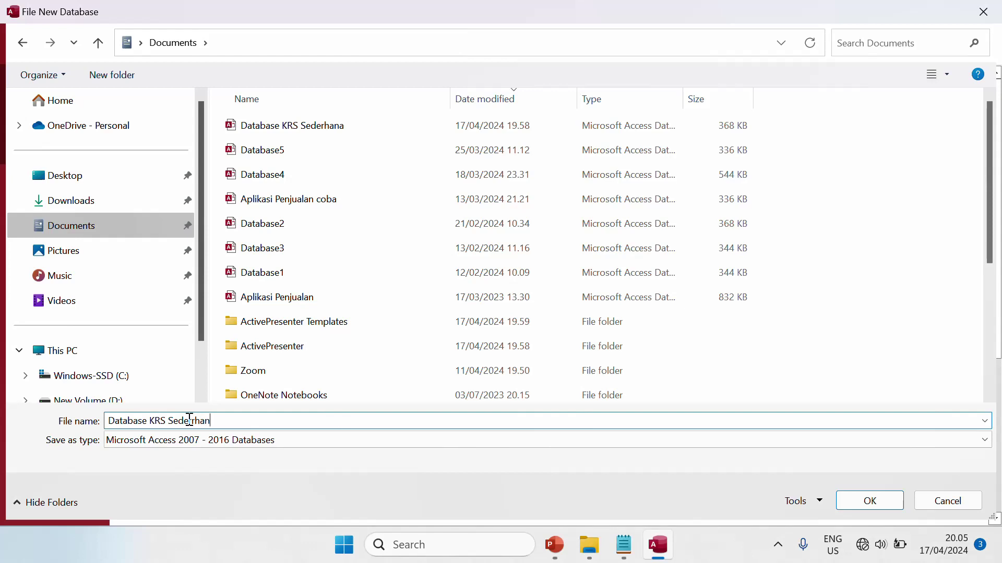
type("a")
key("Return")
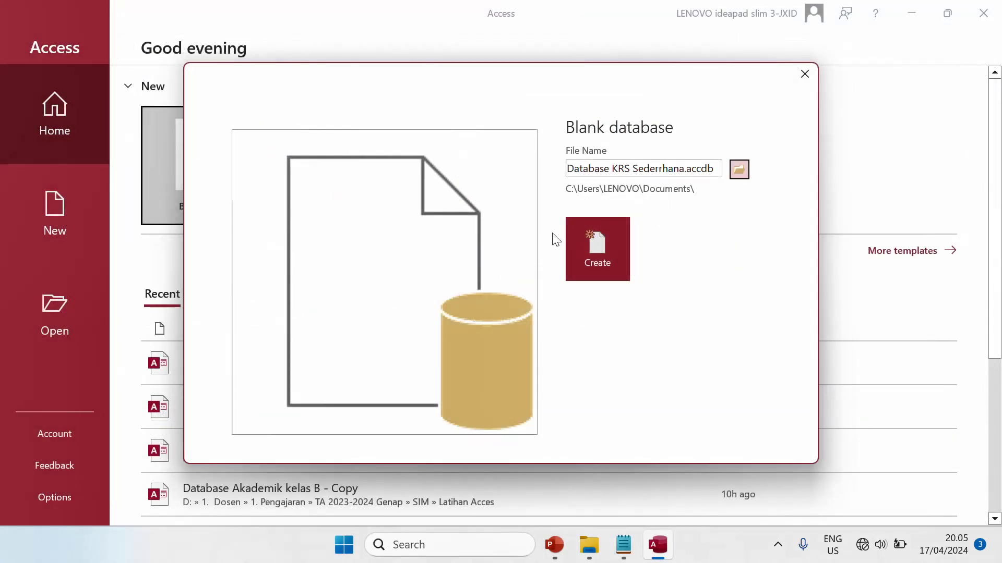
left_click(611, 248)
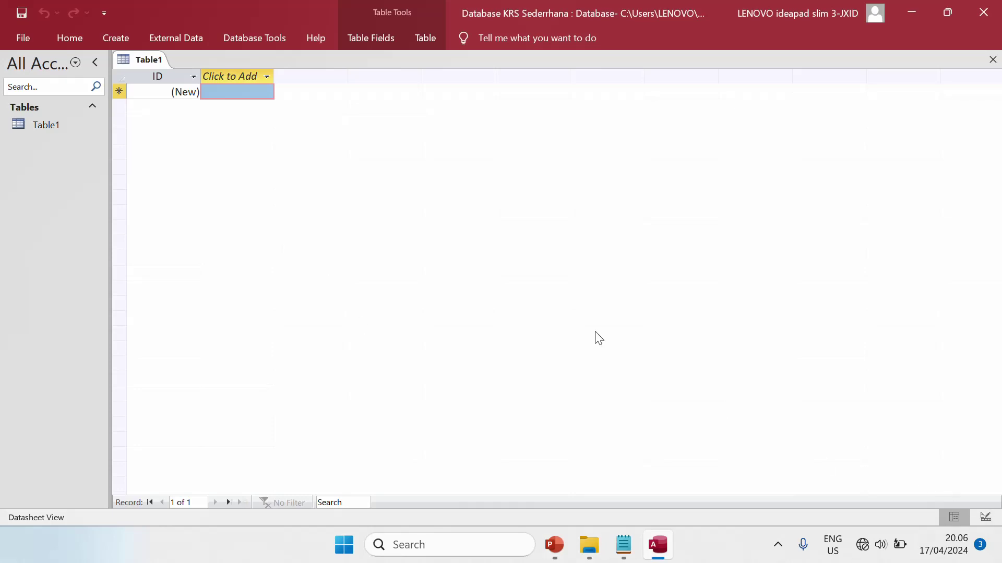
Step: Show the slide listing the six tables: Prodi, Mahasiswa, Dosen, Mata Kuliah, KRS, Detail KRS
key("alt+Tab")
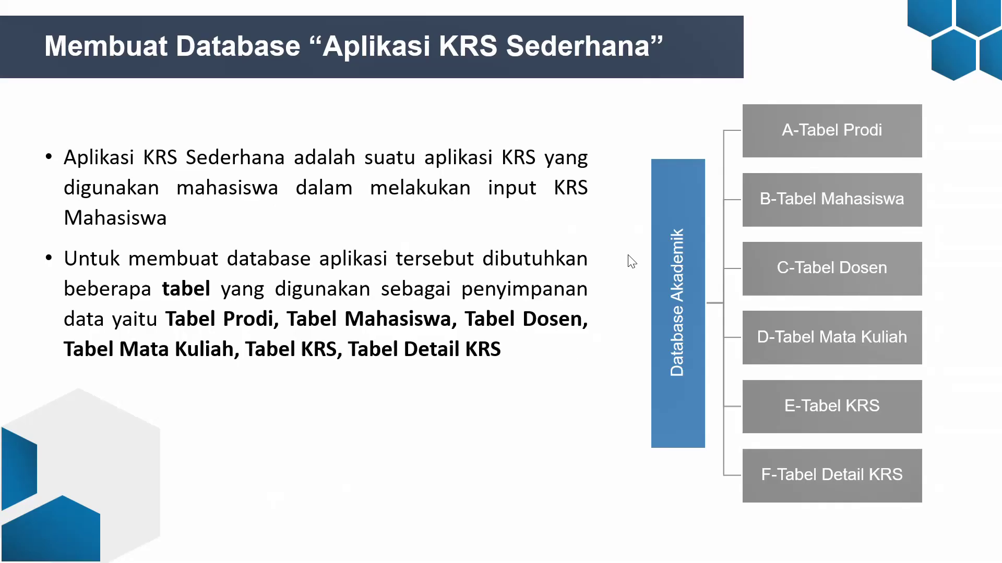
Step: Advance to the A-Tabel Prodi slide listing Kode Prodi, Nama Prodi and Jenjang
left_click(632, 261)
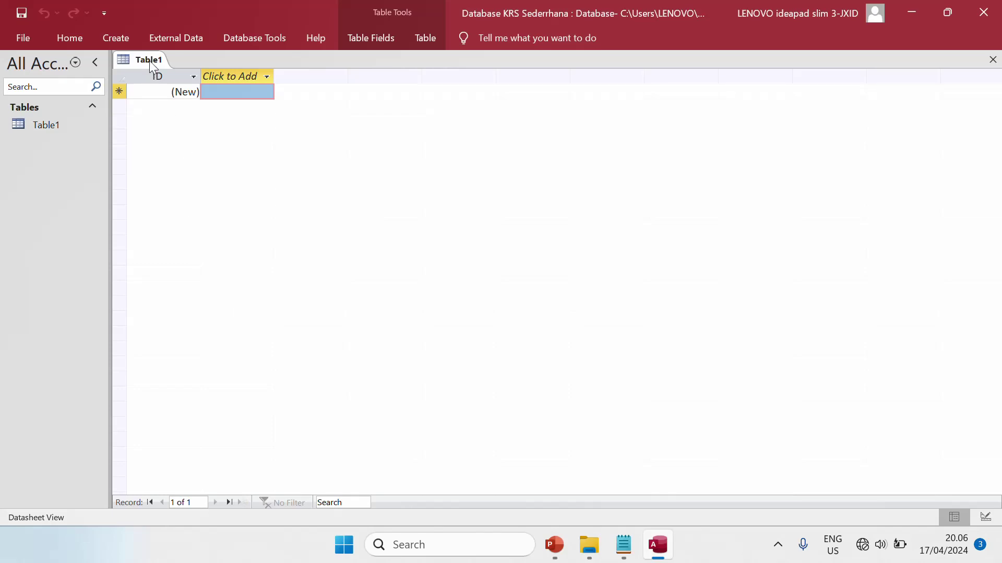
Step: Save Table1 as 'A-Tabel Prodi' and open it in Design View
right_click(149, 61)
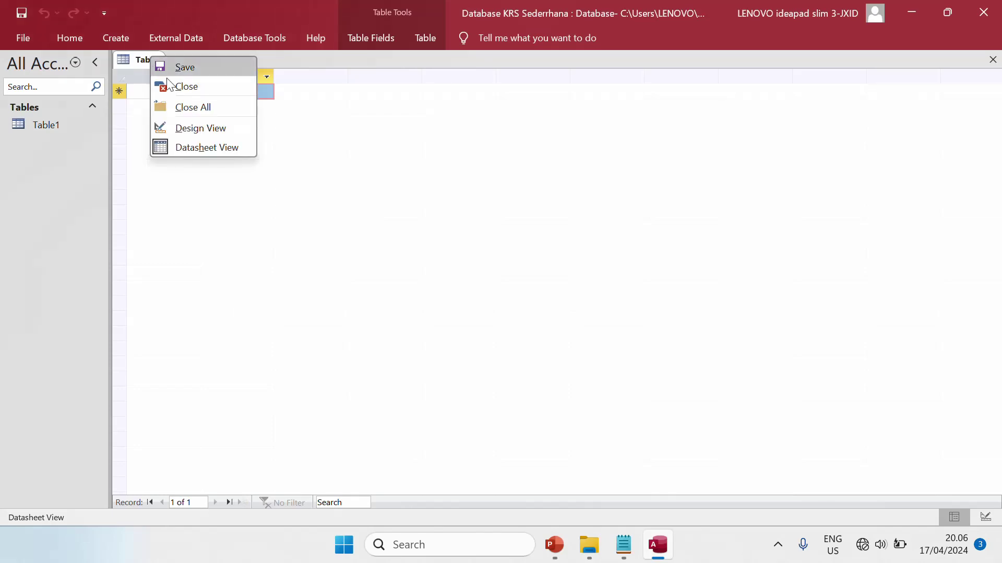
left_click(201, 127)
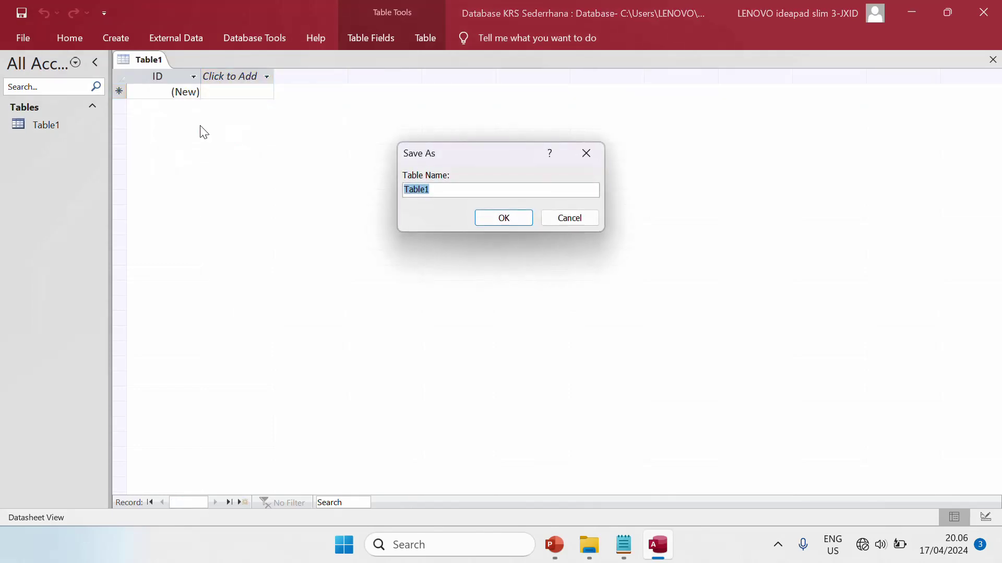
key("Caps_Lock")
type("A-tABE")
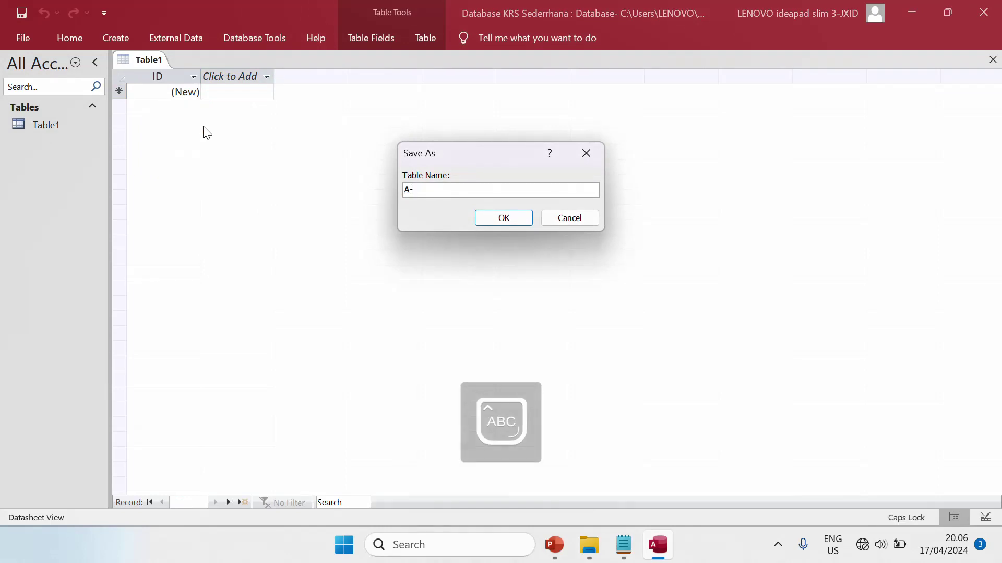
key("Caps_Lock")
key("BackSpace")
key("BackSpace")
key("BackSpace")
key("BackSpace")
type("Tabel Prodi")
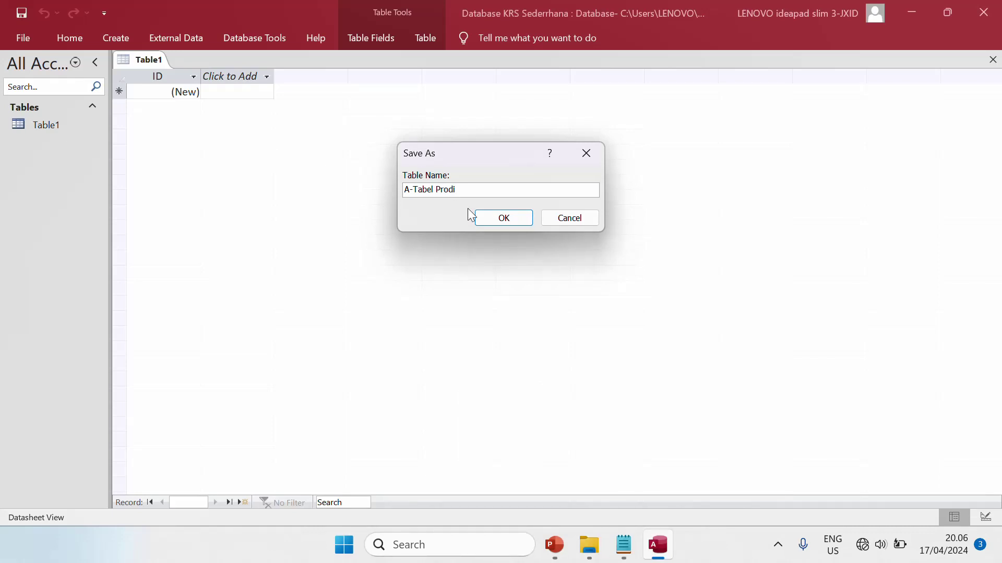
left_click(496, 223)
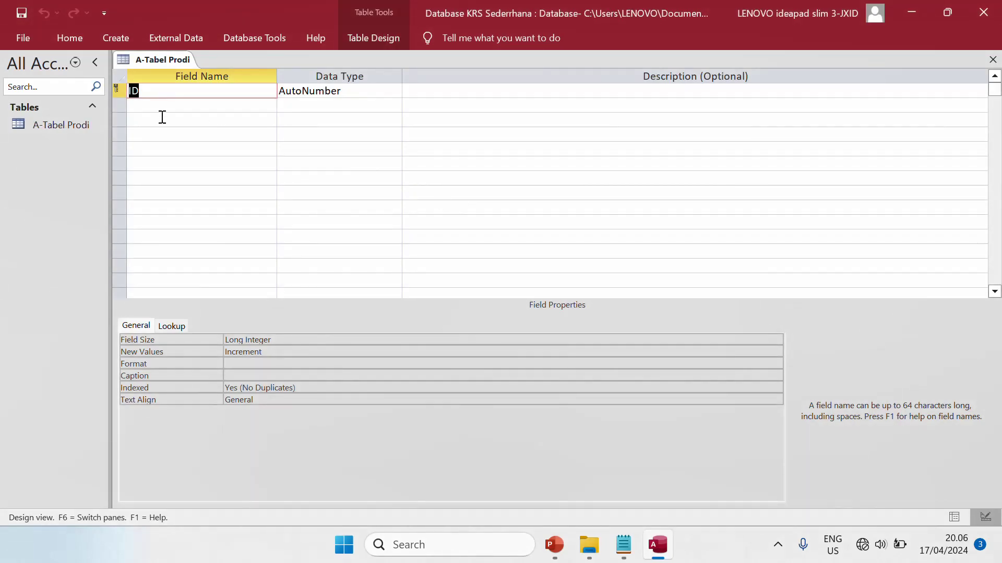
Step: Rename the ID field to Kode Prodi and add the fields Nama Prodi and Jenjang
left_click(199, 90)
left_click_drag(241, 90, 94, 90)
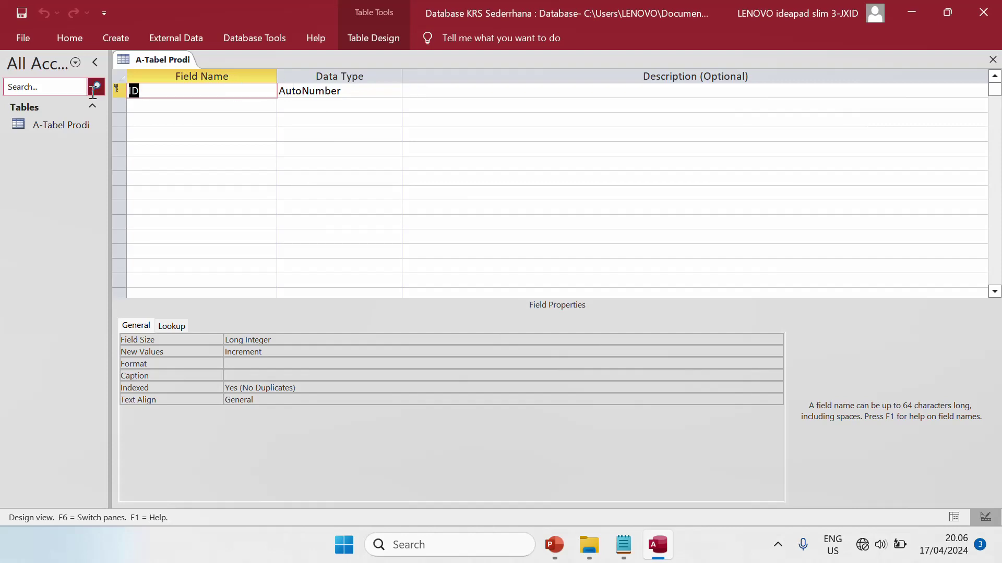
type("Kode Prodi")
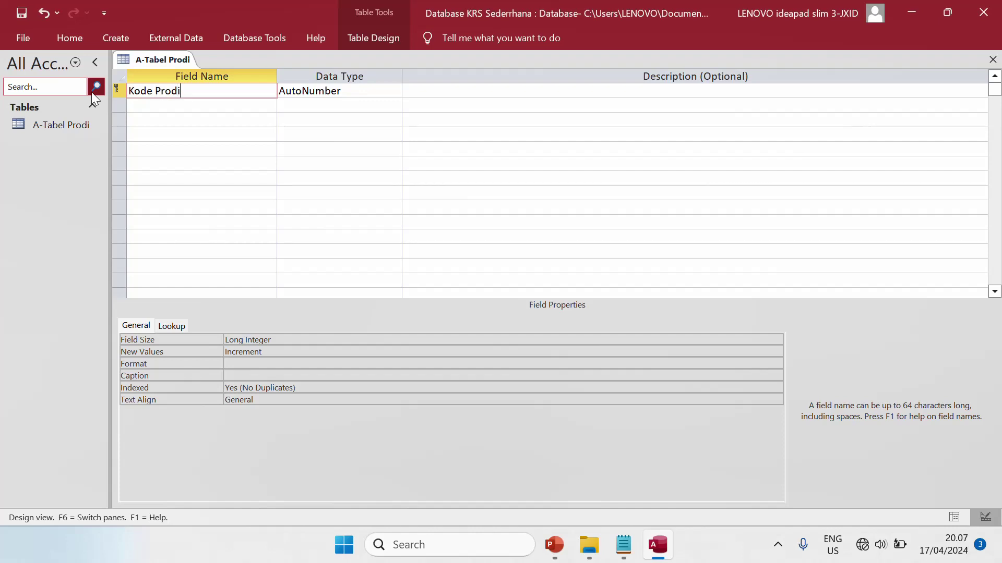
key("Down")
type("Nama")
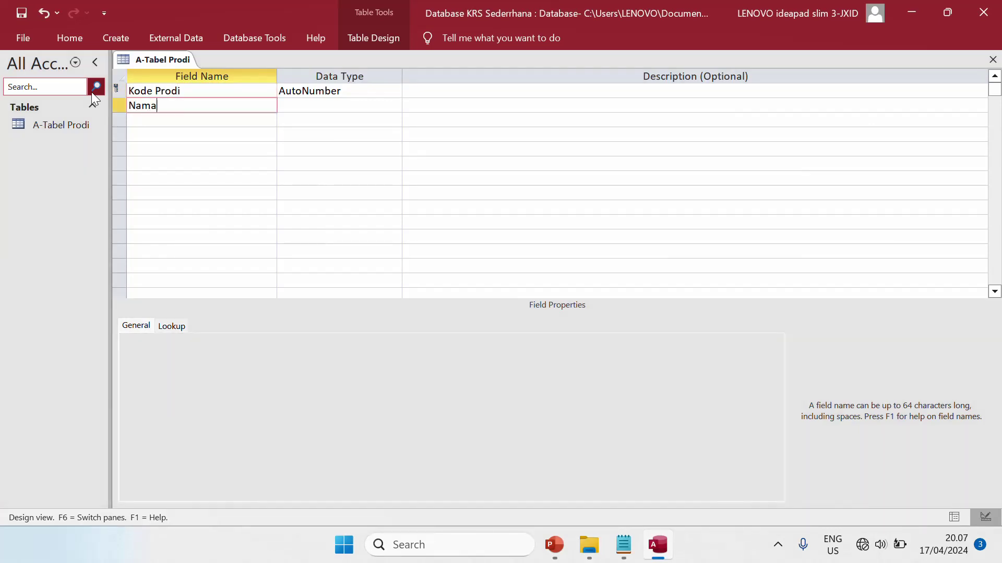
type(" Prodi")
key("Down")
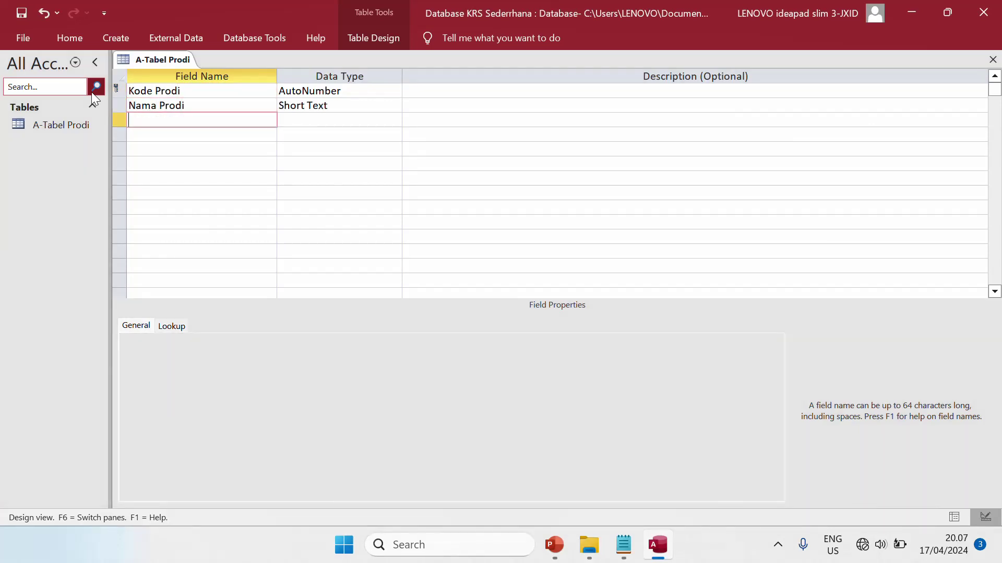
type("Jenjang")
left_click(287, 117)
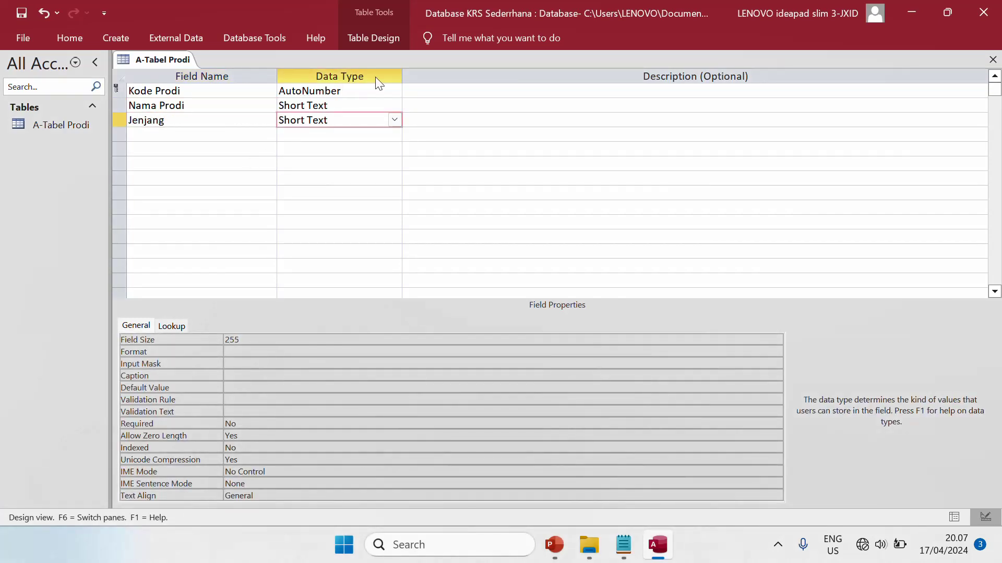
left_click(395, 90)
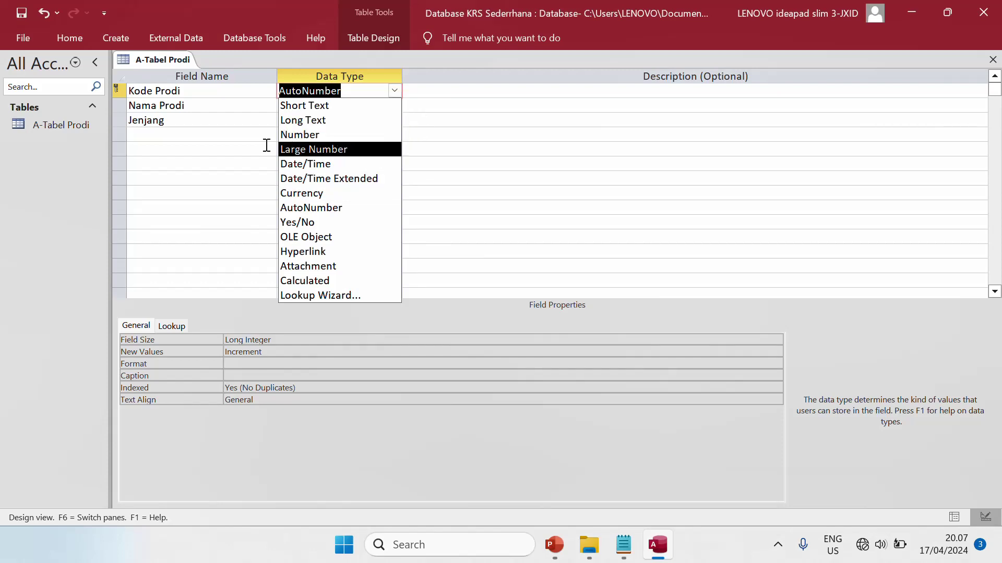
Step: Make Kode Prodi Short Text, keeping Nama Prodi and Jenjang as Short Text
left_click(228, 89)
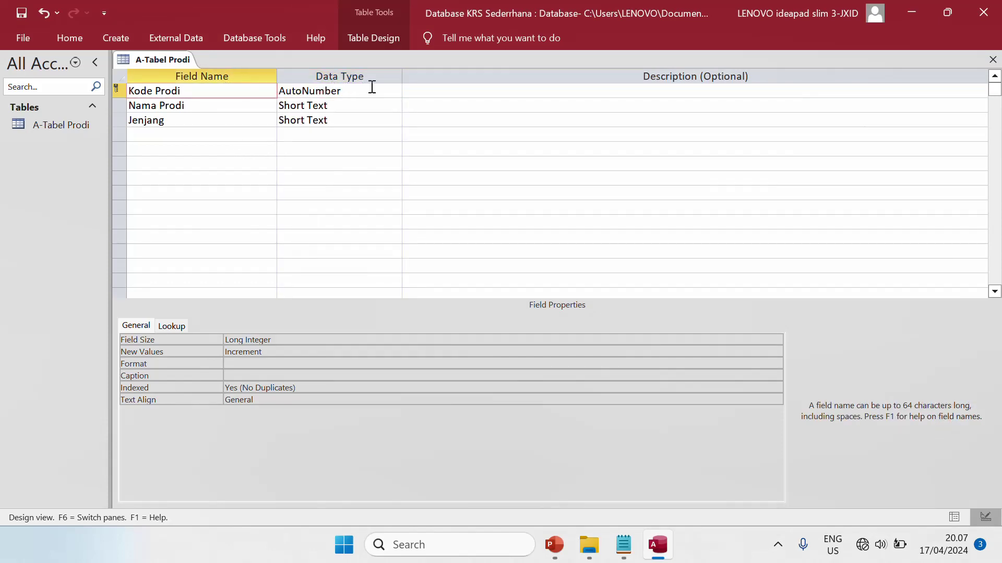
left_click(394, 91)
left_click(384, 106)
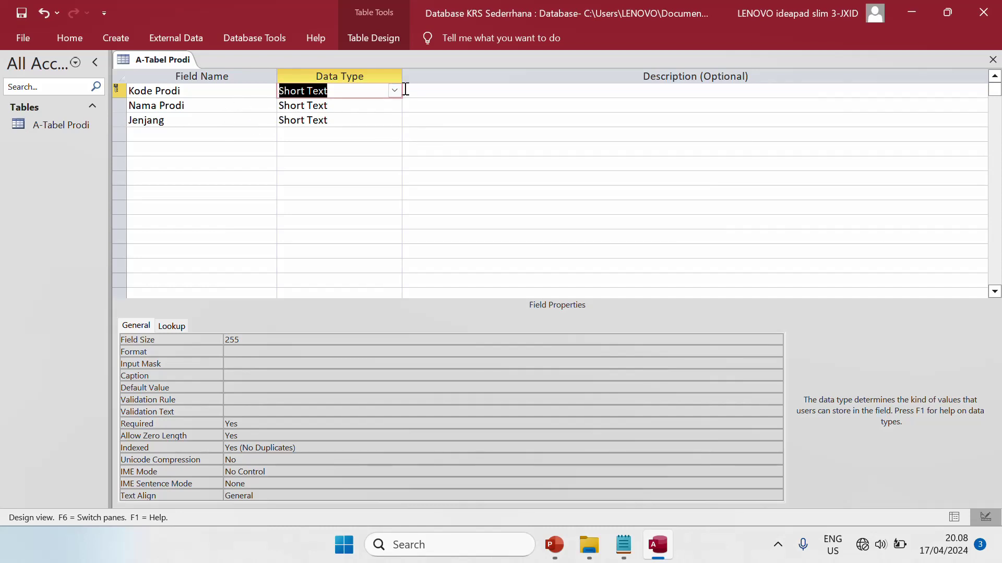
left_click(395, 105)
left_click(354, 128)
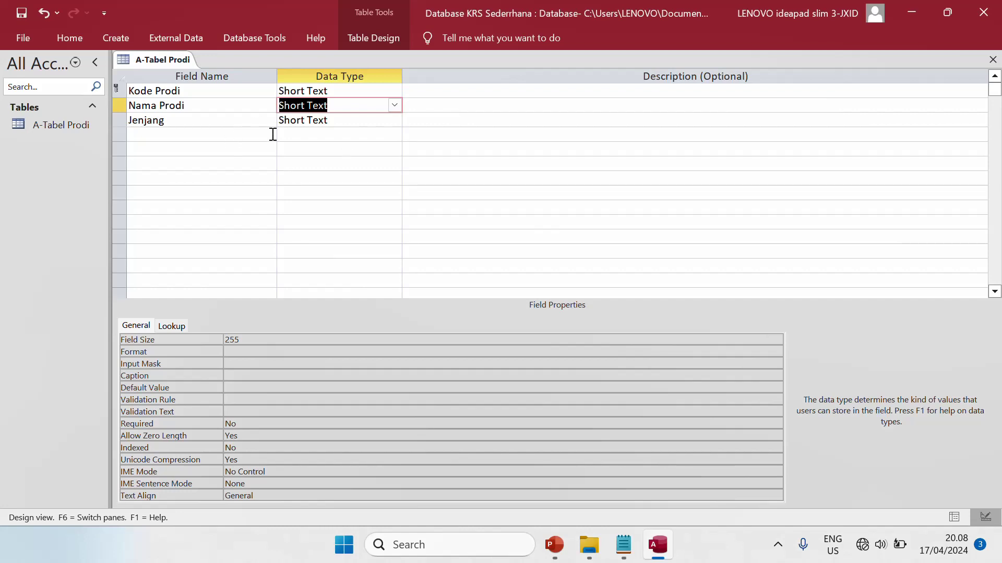
left_click(362, 117)
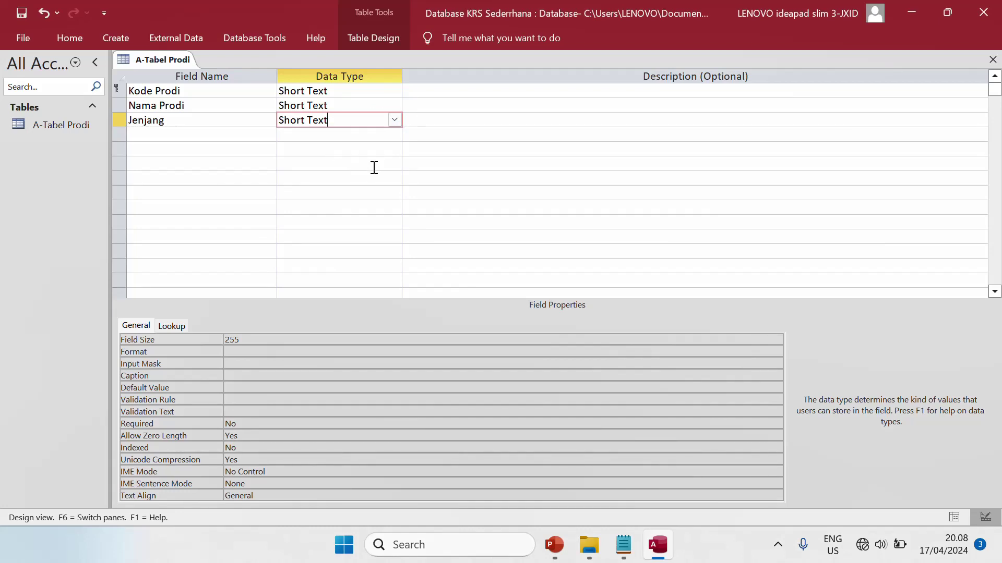
left_click(625, 548)
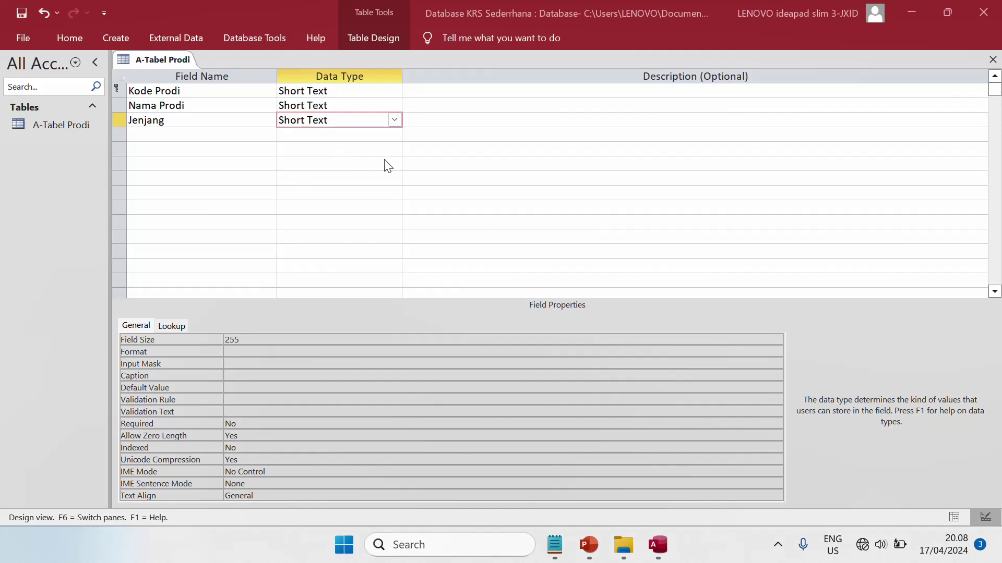
Step: Write the Jenjang spellings S1, Strata 1 and S-1 on separate lines in Notepad
left_click(548, 548)
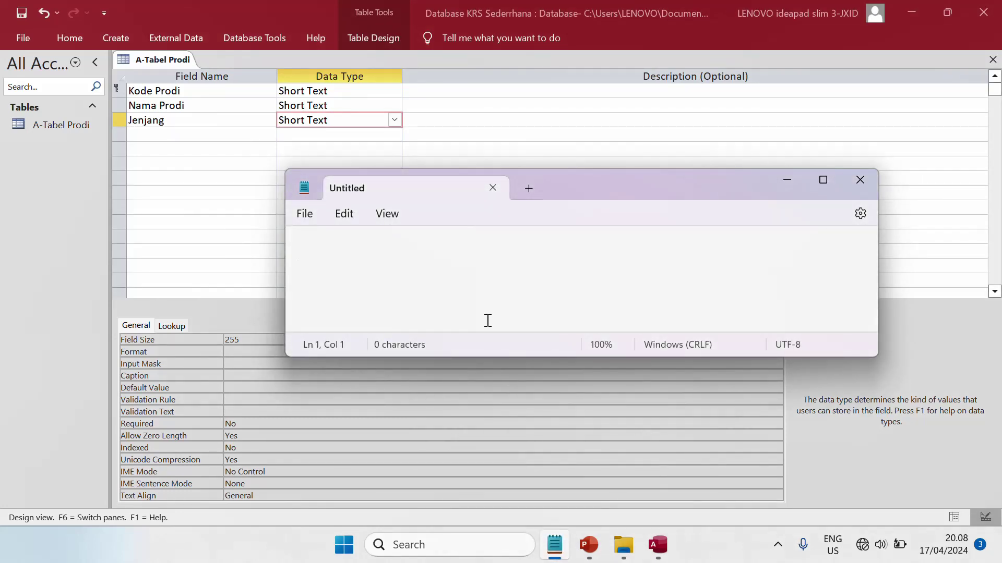
type("S1")
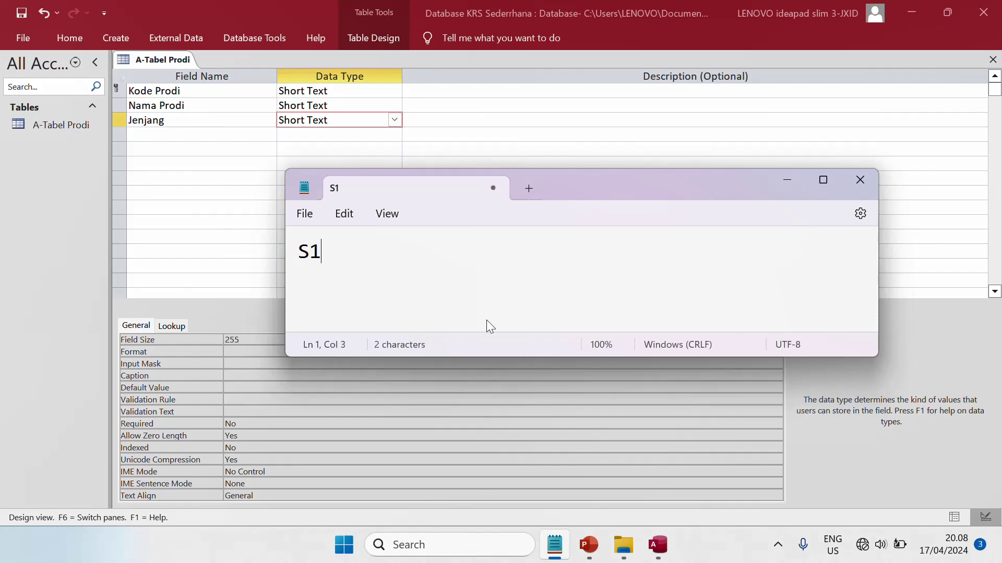
key("Return")
type("Strata ")
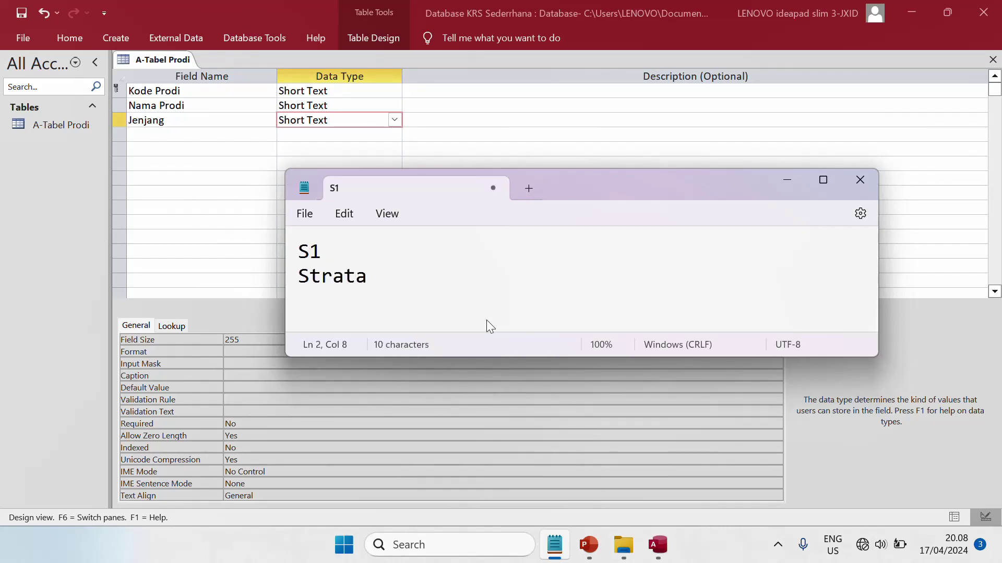
type("1")
key("Return")
type("S-1")
left_click_drag(358, 313, 277, 245)
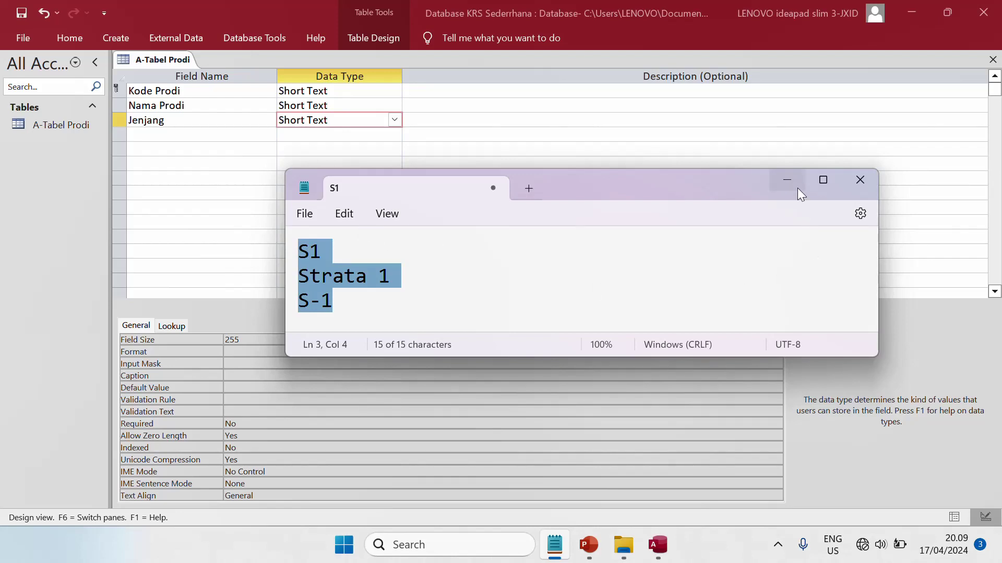
left_click(653, 137)
Step: Start the Lookup Wizard for Jenjang, choosing to type in the values yourself
left_click(364, 121)
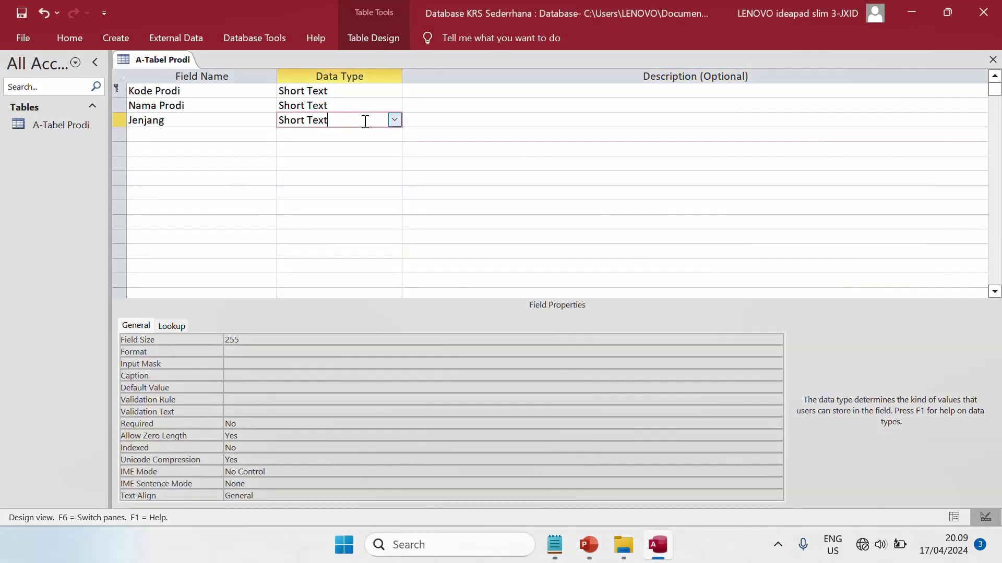
left_click(395, 119)
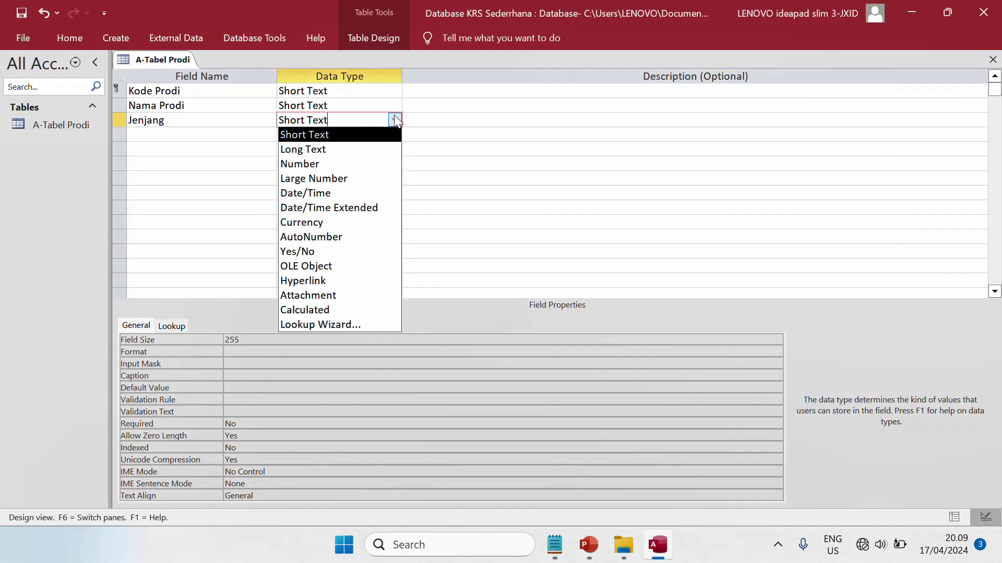
left_click(349, 325)
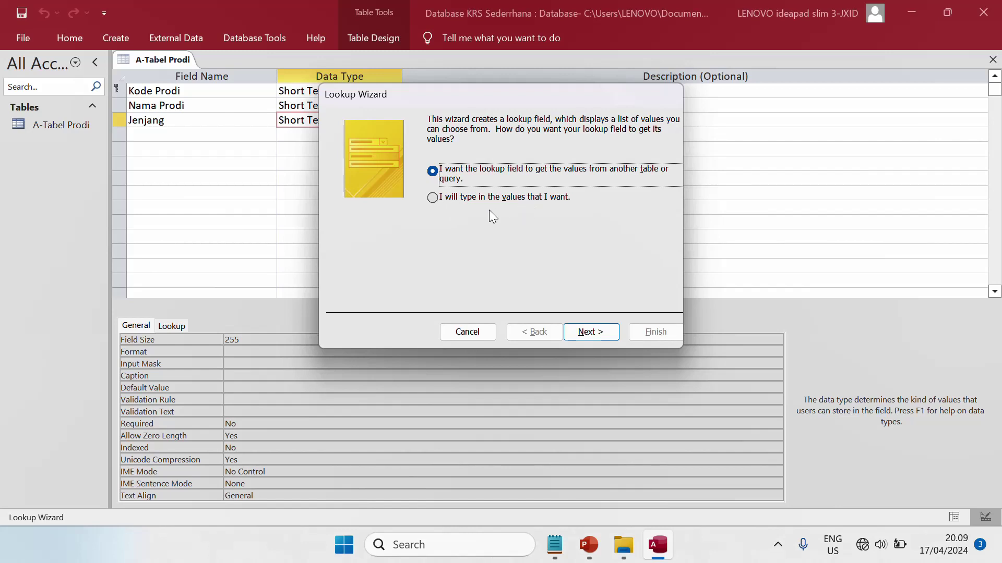
left_click(435, 200)
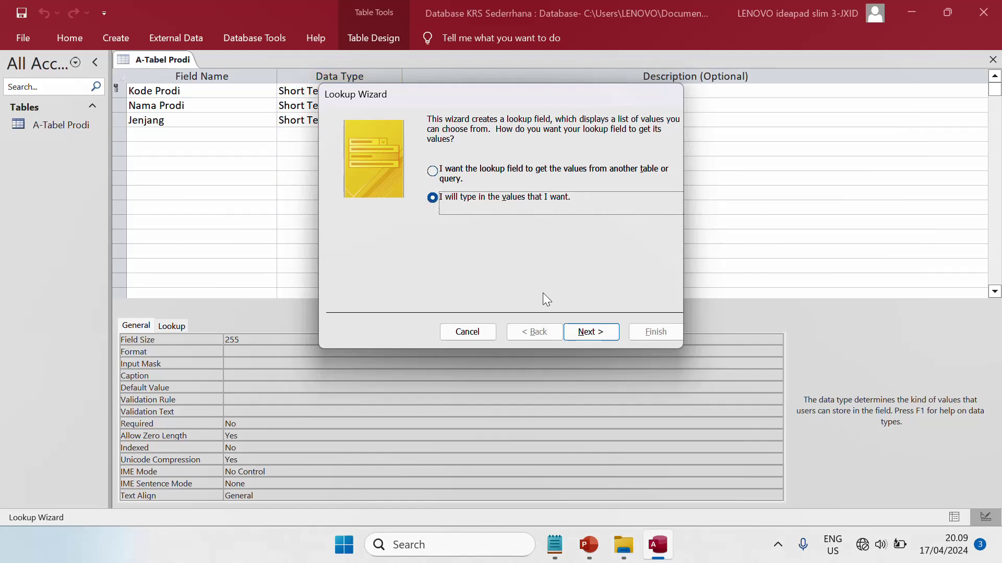
left_click(589, 336)
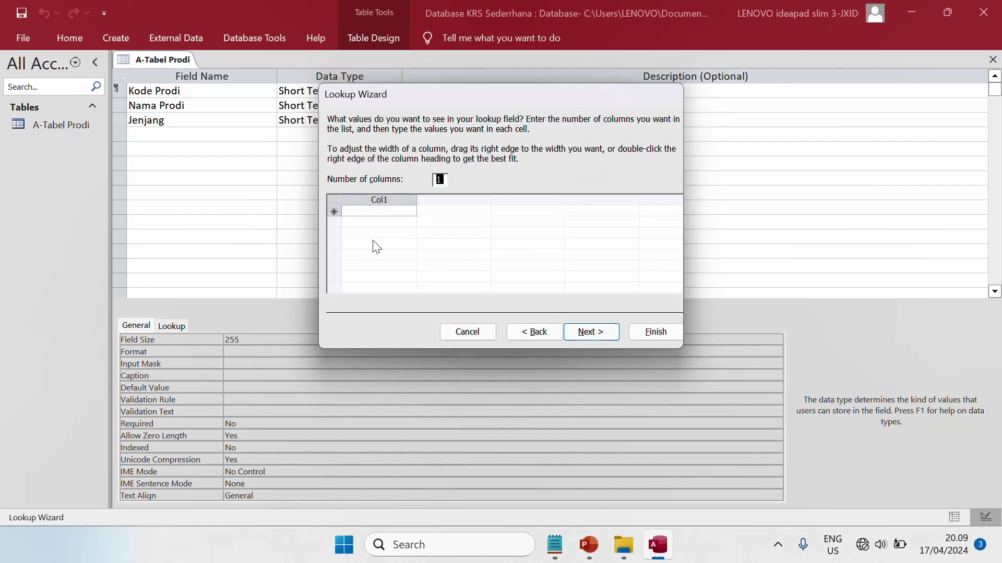
Step: Enter the lookup values D3, S1 and S2 and finish the wizard
left_click(357, 213)
type("S1")
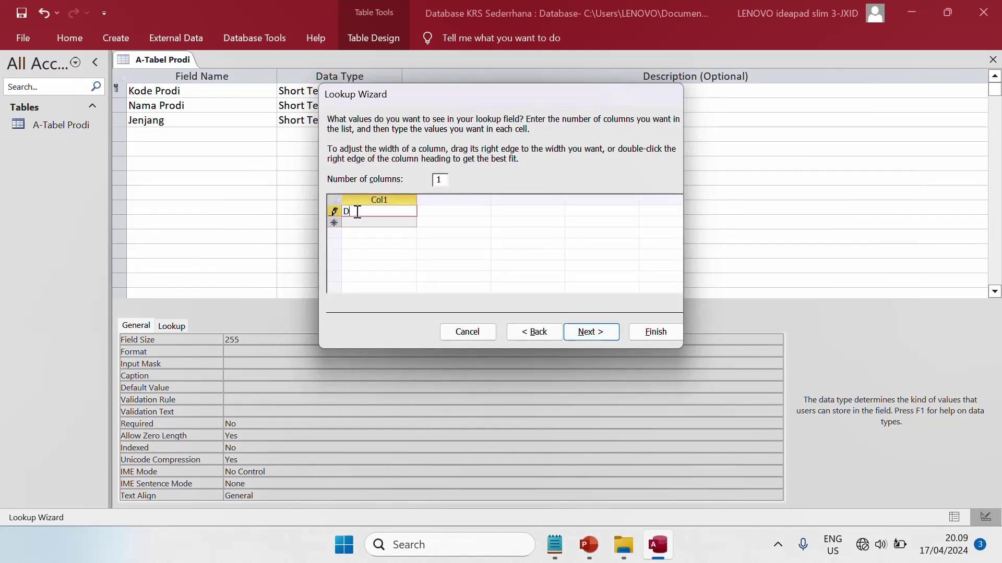
key("Return")
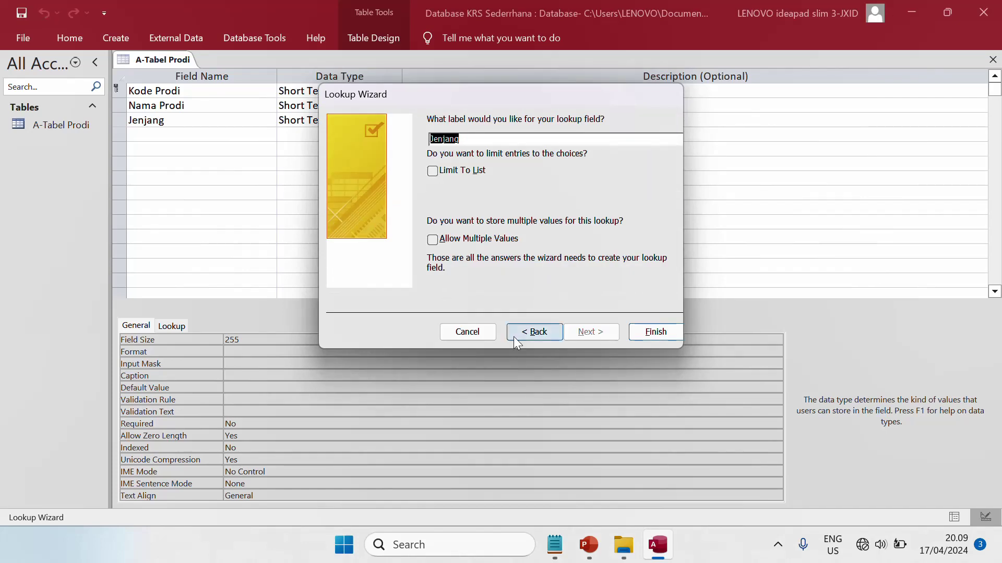
left_click(517, 328)
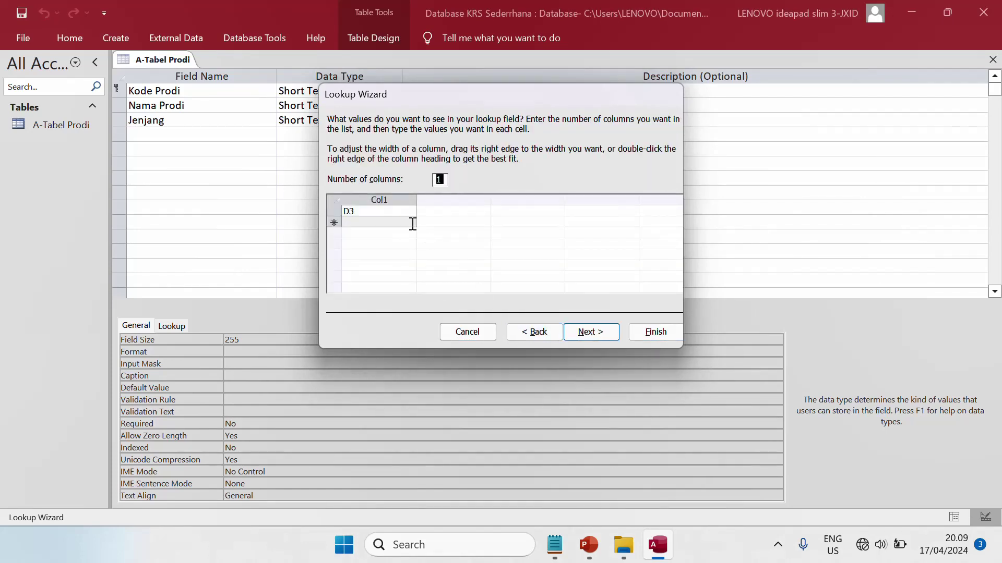
left_click(394, 222)
type("S")
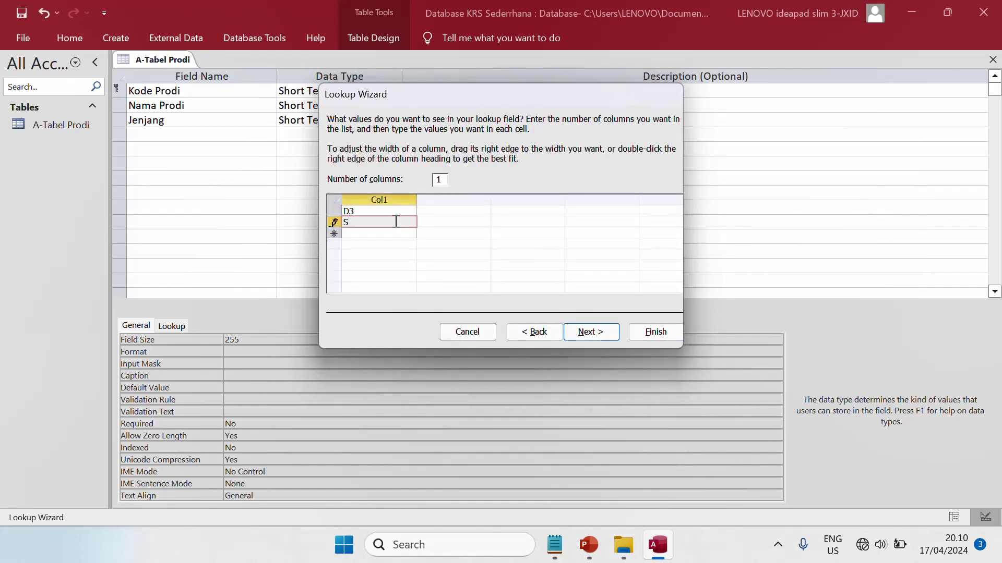
type("1")
key("Return")
type("S2")
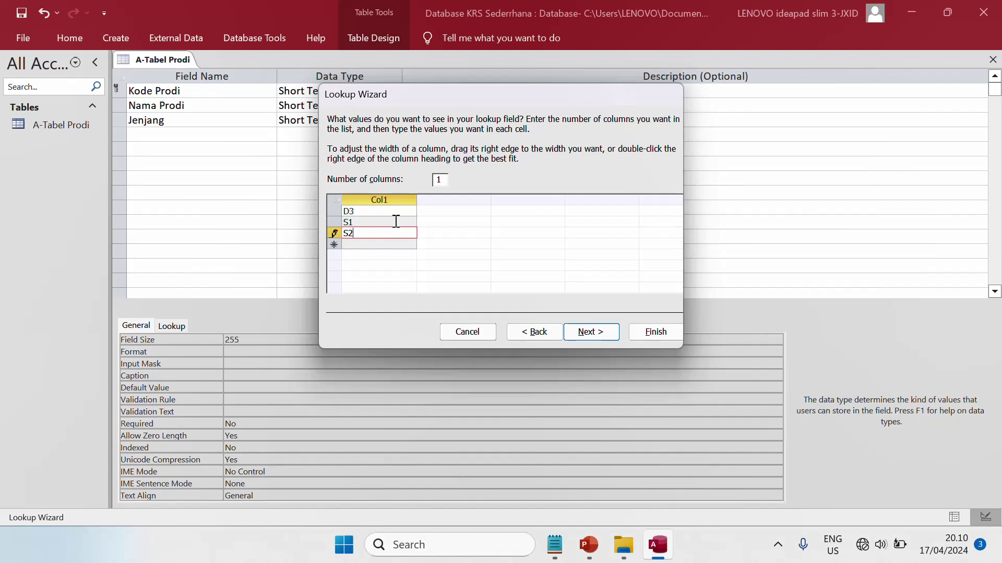
left_click(605, 333)
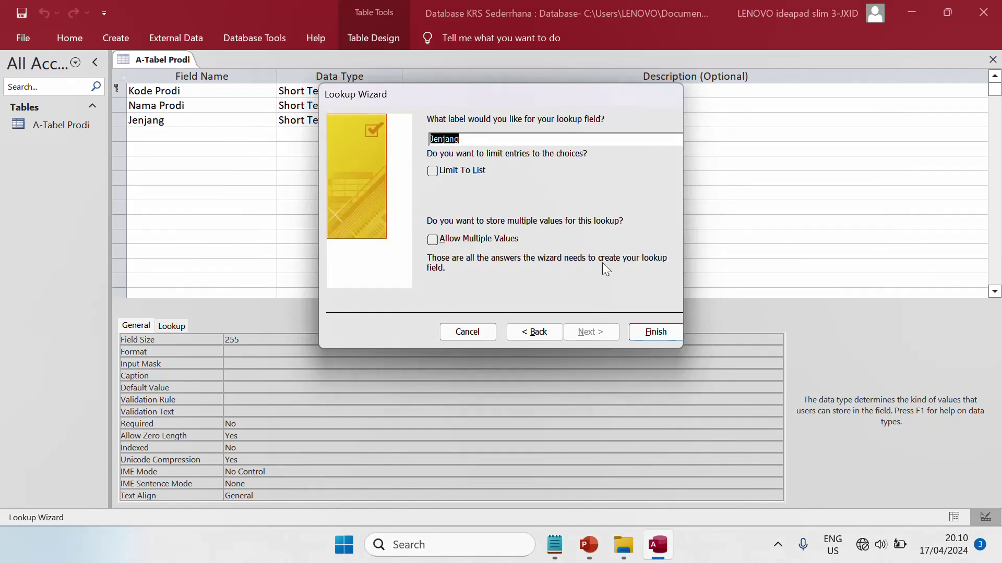
left_click(641, 332)
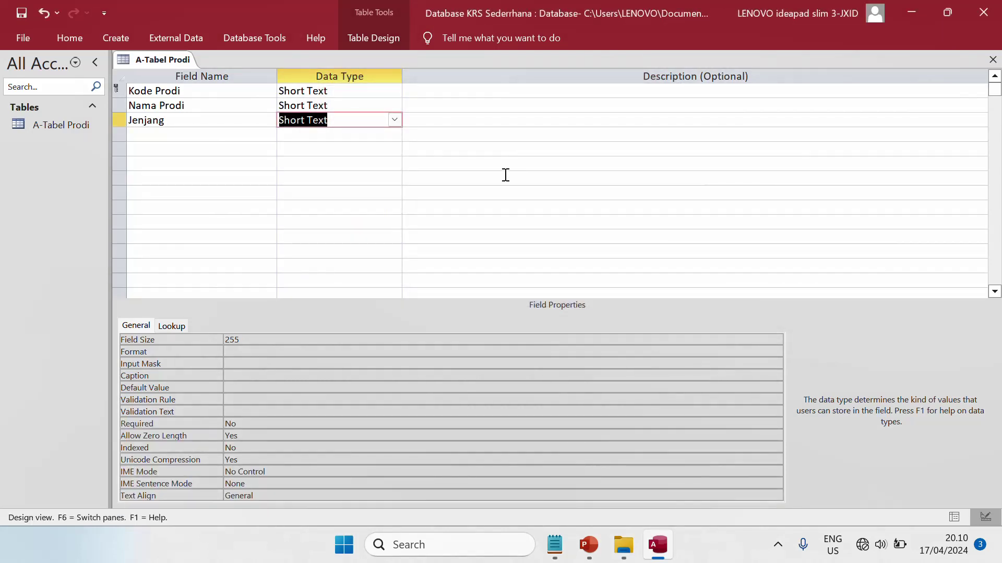
Step: Close the A-Tabel Prodi design, saving the changes
left_click(472, 195)
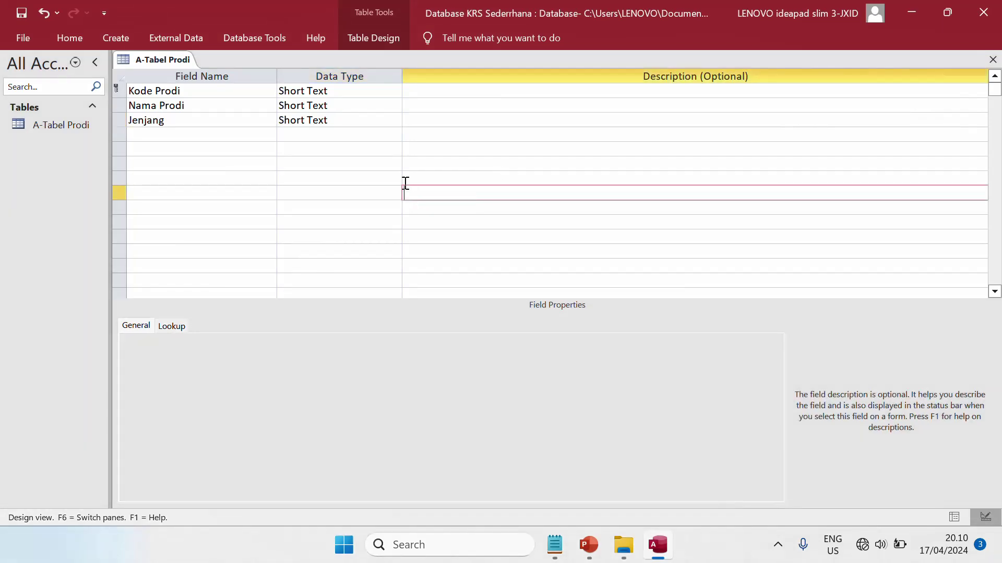
right_click(163, 59)
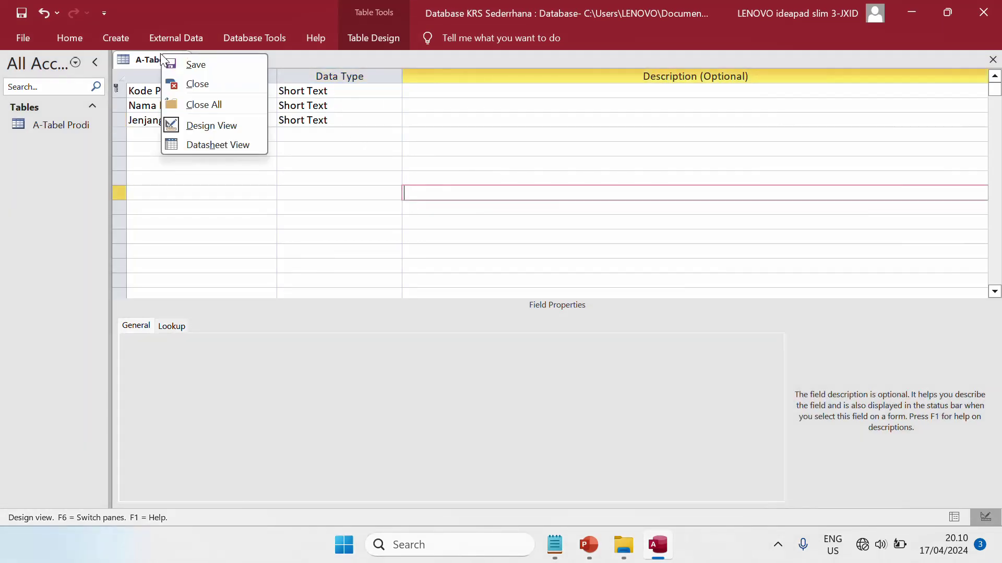
left_click(176, 89)
left_click(449, 315)
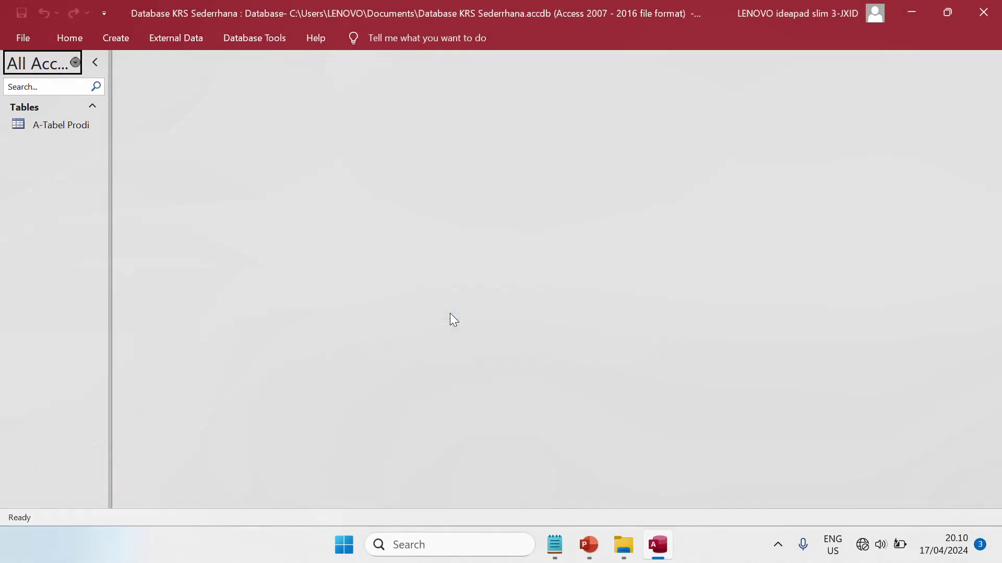
Step: Open A-Tabel Prodi and add the record 01, Manajemen, S1
double_click(65, 125)
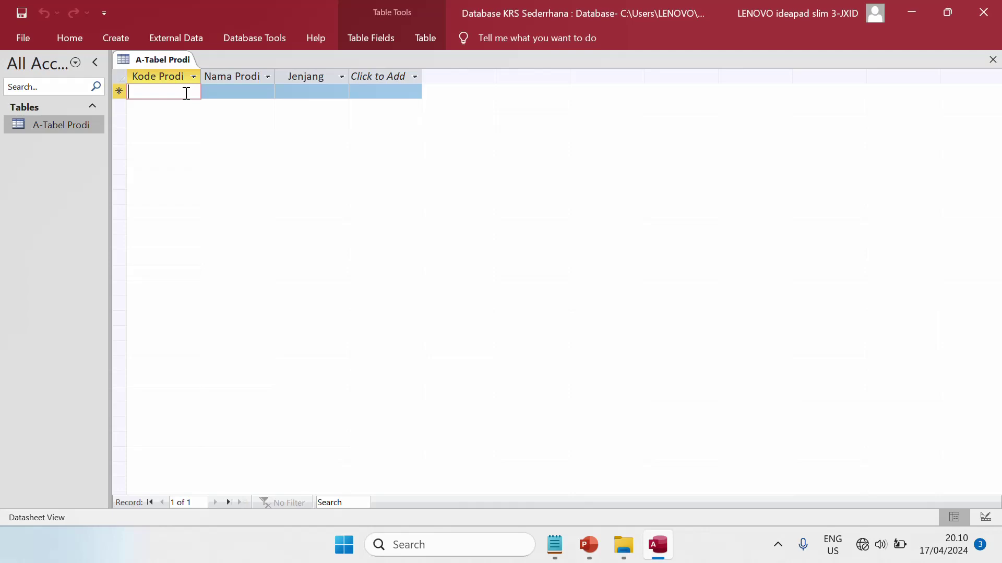
type("01")
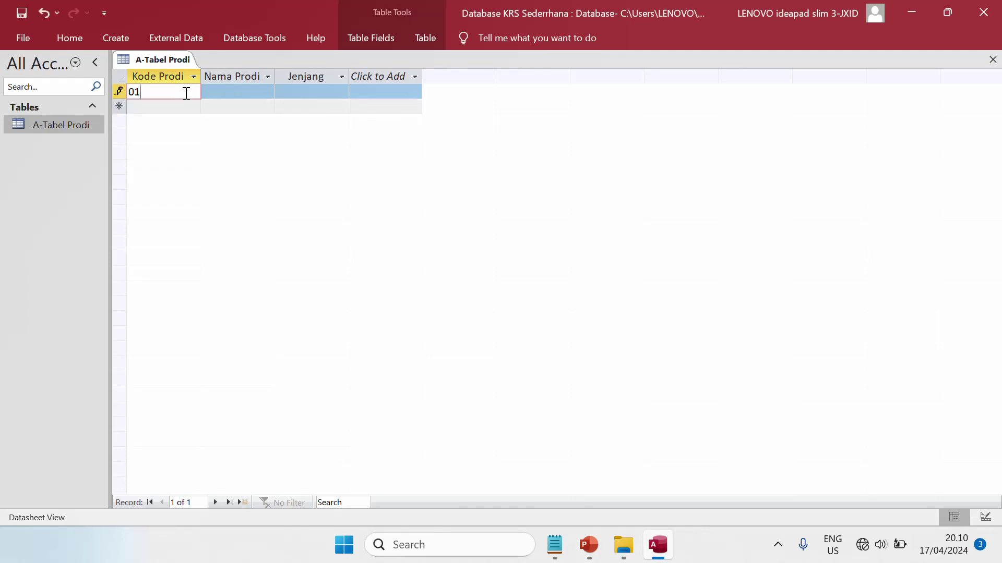
key("Tab")
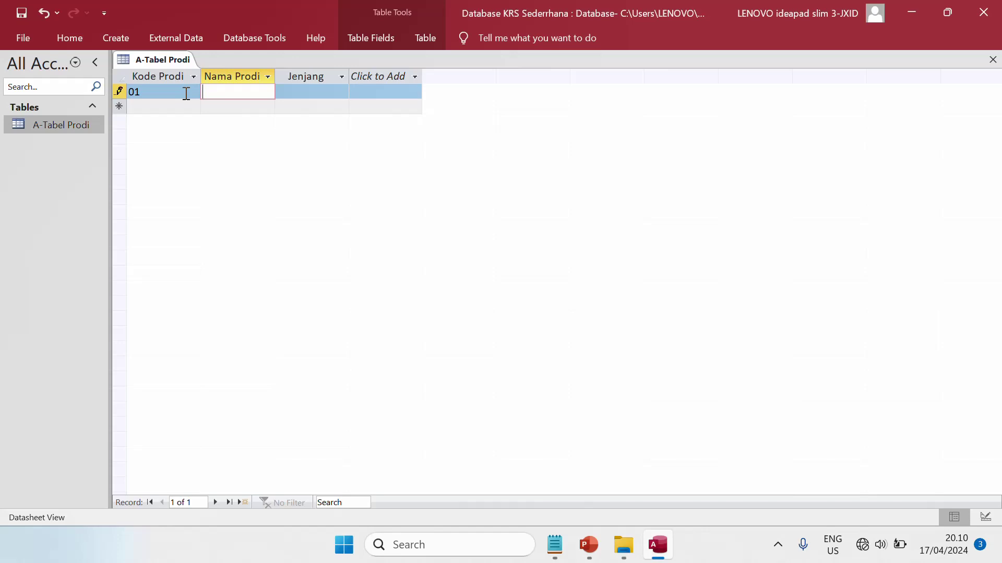
type("Manajemen")
key("Tab")
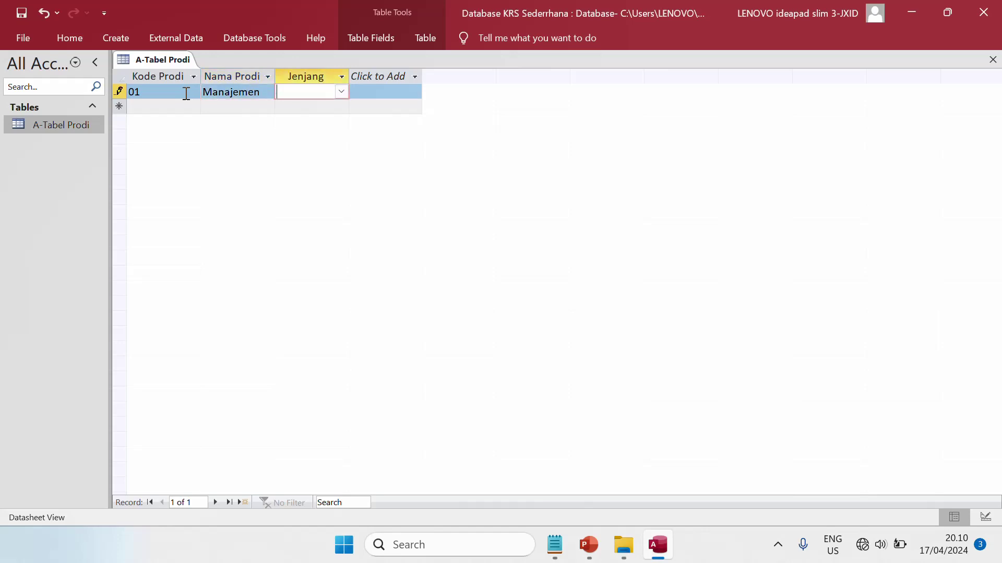
left_click(341, 92)
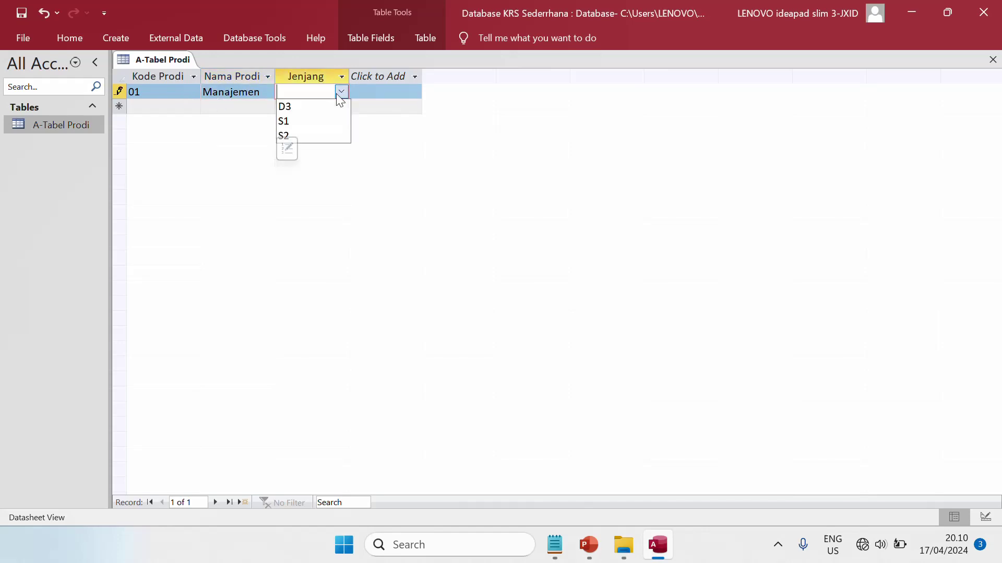
left_click(323, 121)
Step: Add the second record 02, Akuntansi, S1
left_click(165, 110)
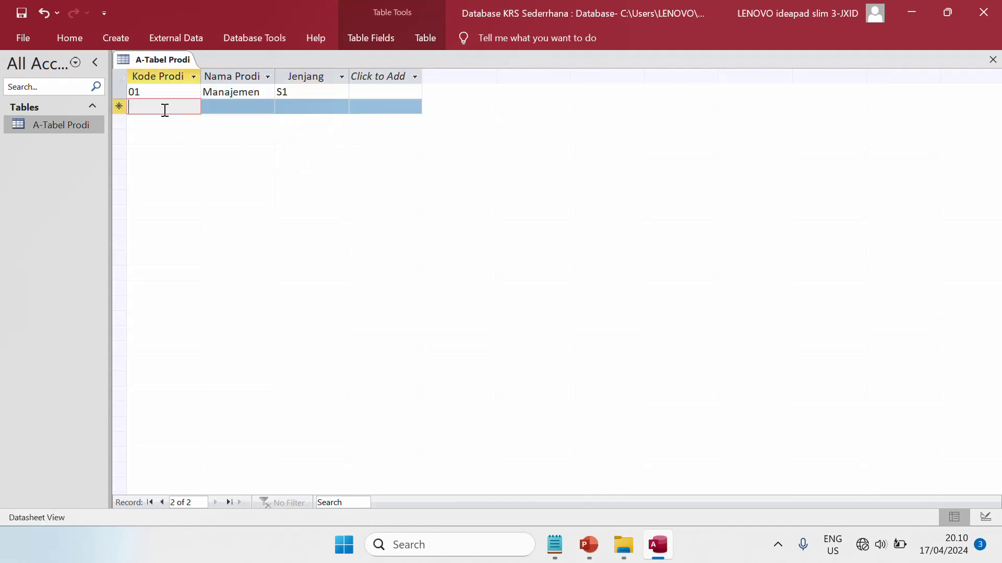
type("02")
key("Tab")
type("Akuntnsi")
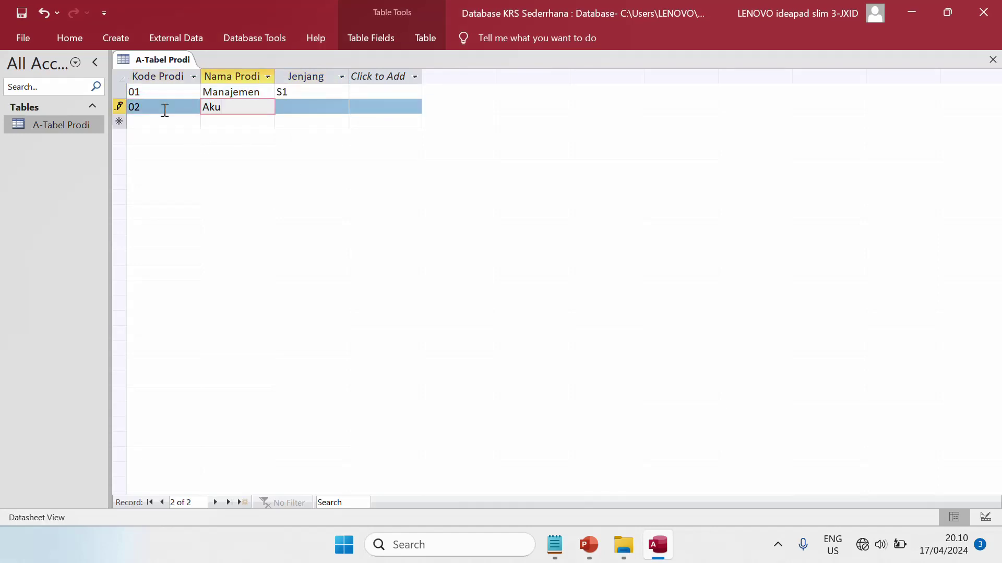
key("Tab")
key("shift+Tab")
type("Akuntnsi")
key("BackSpace")
key("BackSpace")
key("BackSpace")
type("ansi")
key("Tab")
type("s")
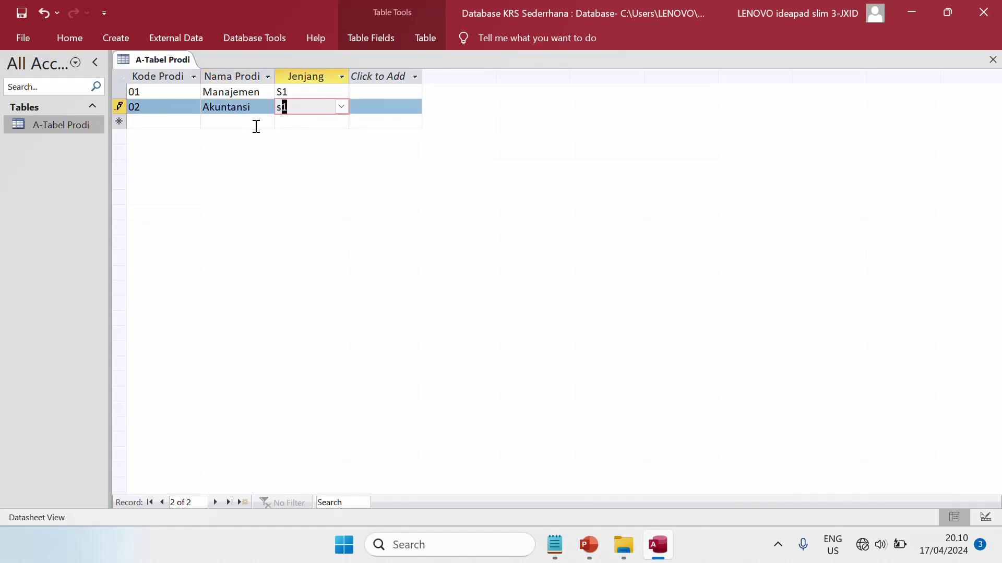
left_click(256, 124)
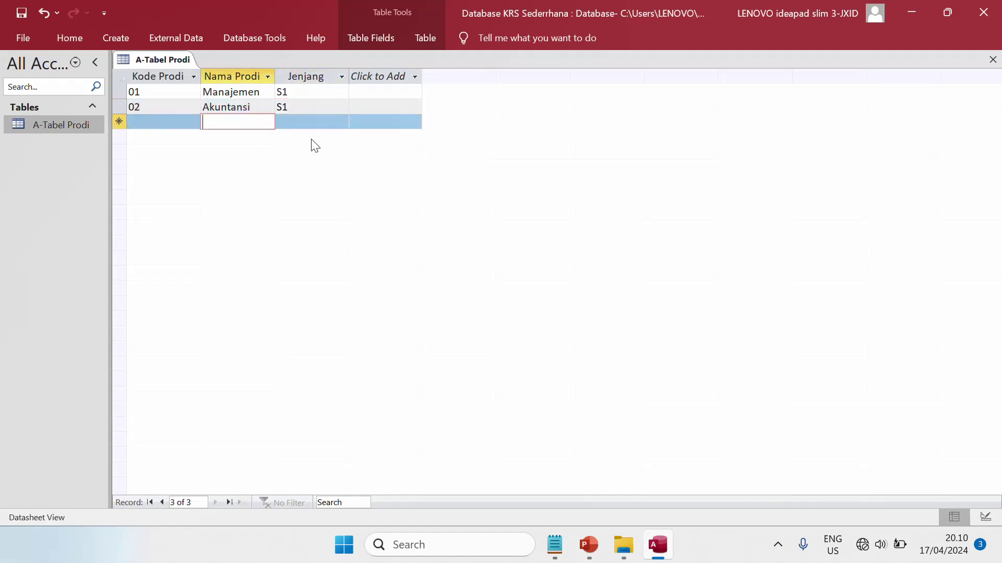
Step: Save the table's records and widen the navigation pane
right_click(172, 58)
left_click(189, 78)
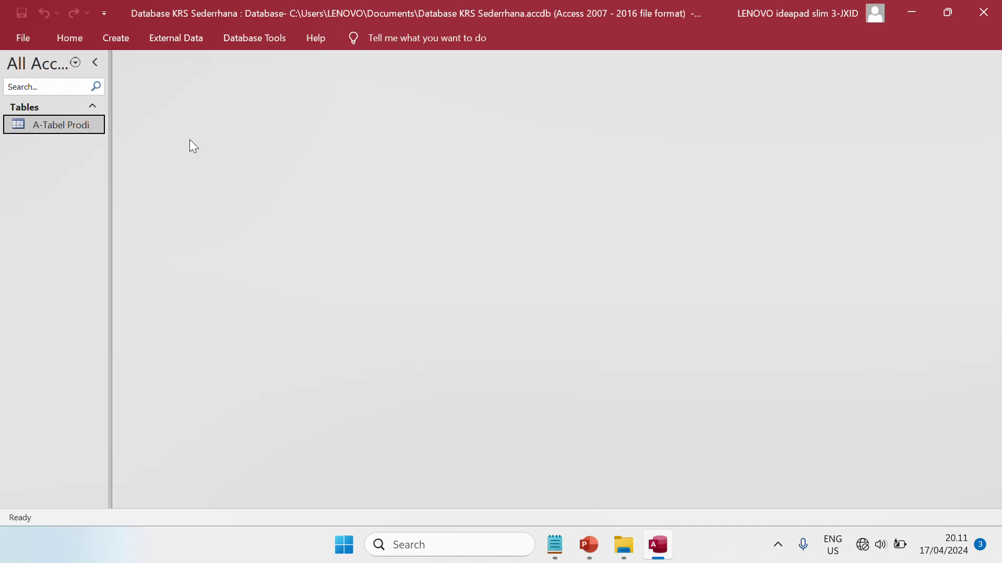
left_click_drag(109, 102, 152, 117)
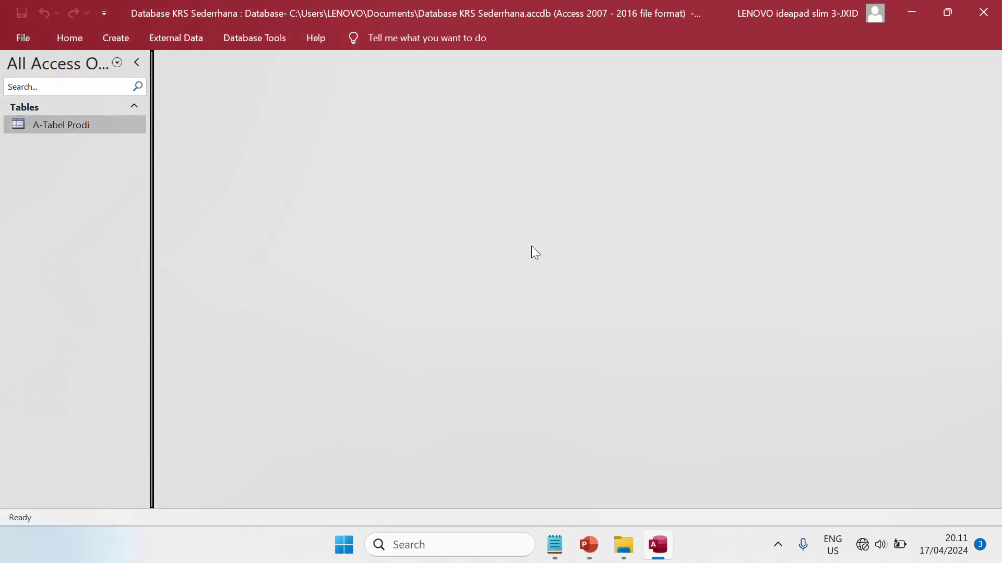
Step: Advance the slideshow to the B-Tabel Mahasiswa structure slide, then return to Access
mouse_move(597, 538)
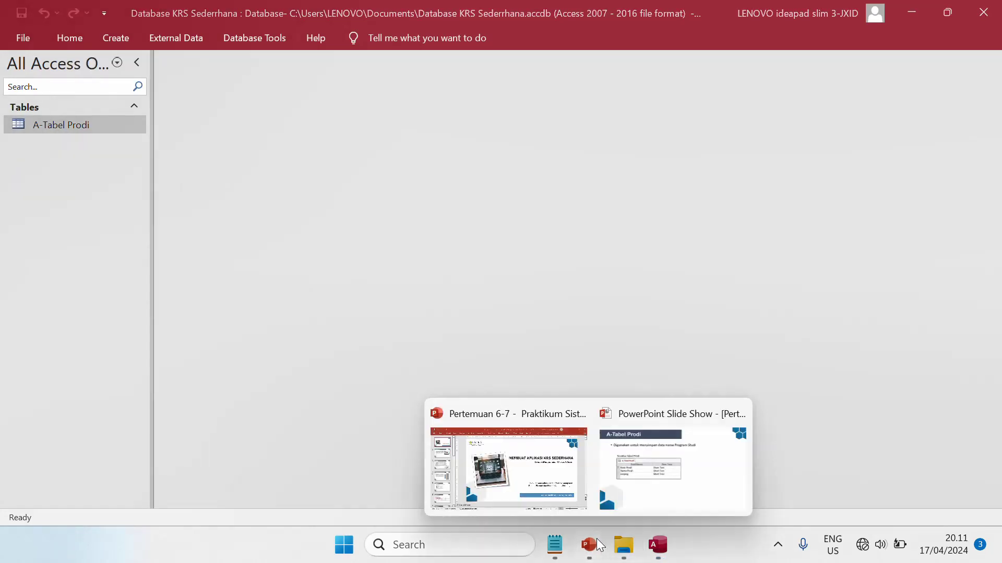
left_click(650, 477)
left_click(649, 437)
left_click(649, 438)
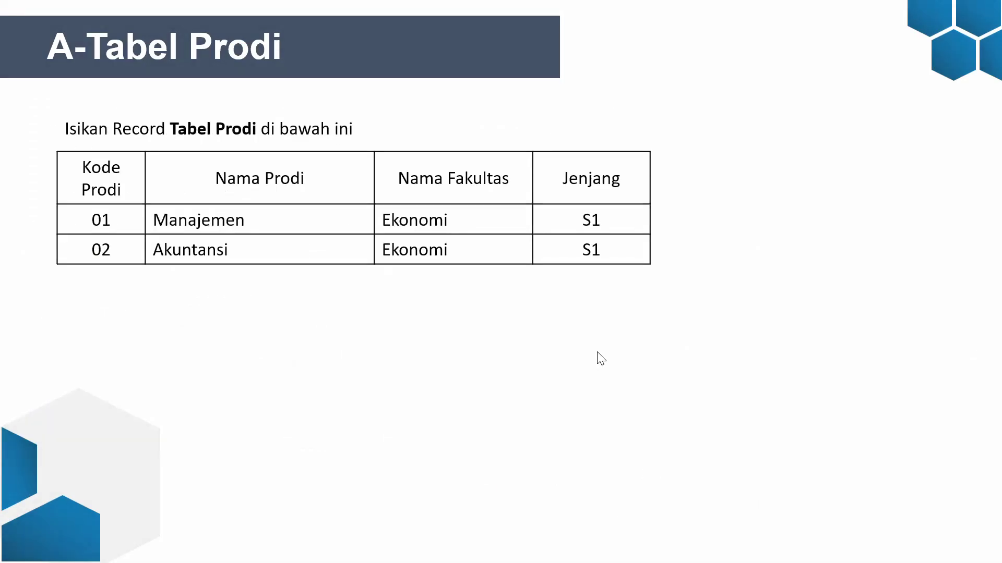
scroll(591, 318, "up", 1)
scroll(592, 318, "down", 2)
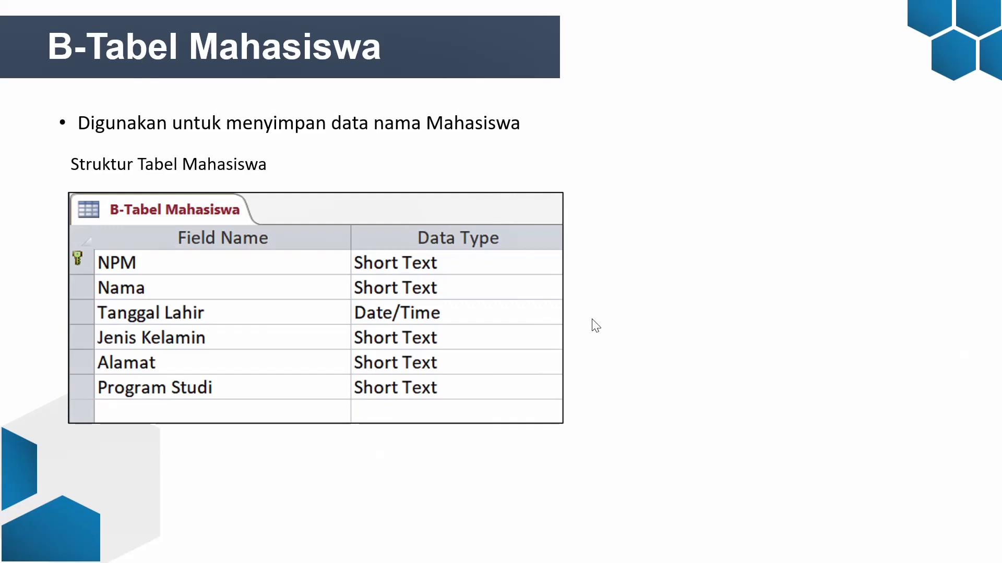
key("alt+Tab")
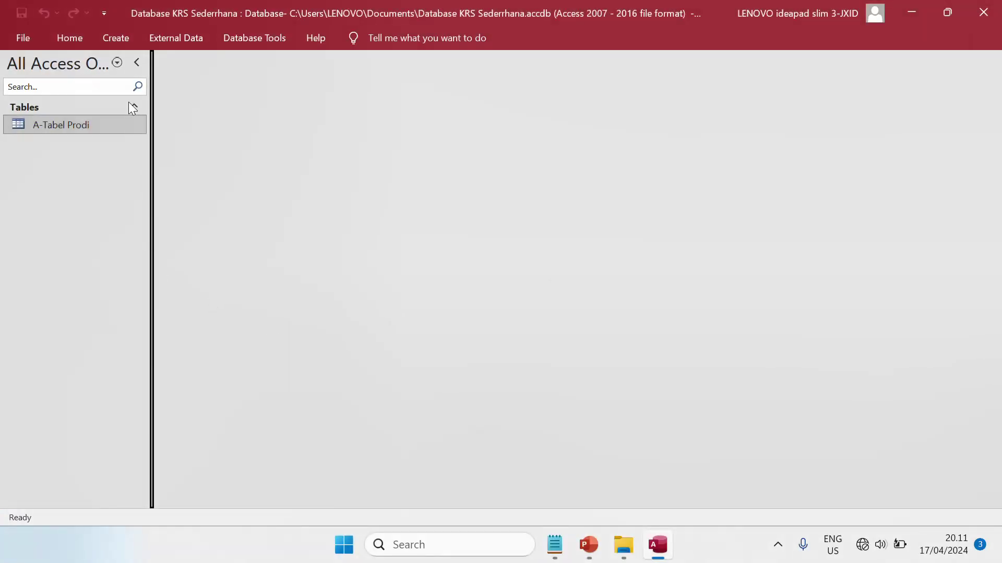
Step: Create a new blank table and switch Table1 to Design View
left_click(120, 35)
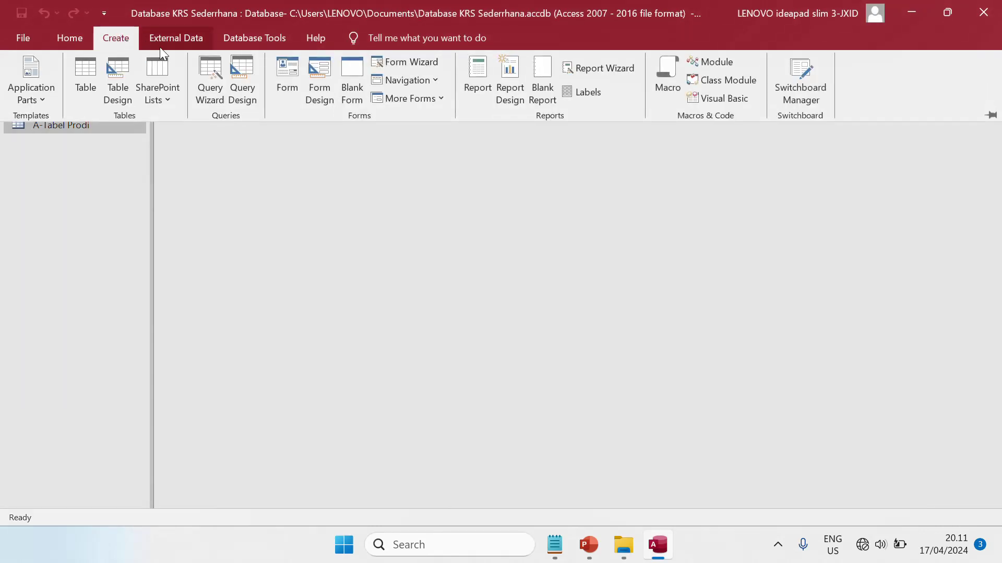
left_click(86, 68)
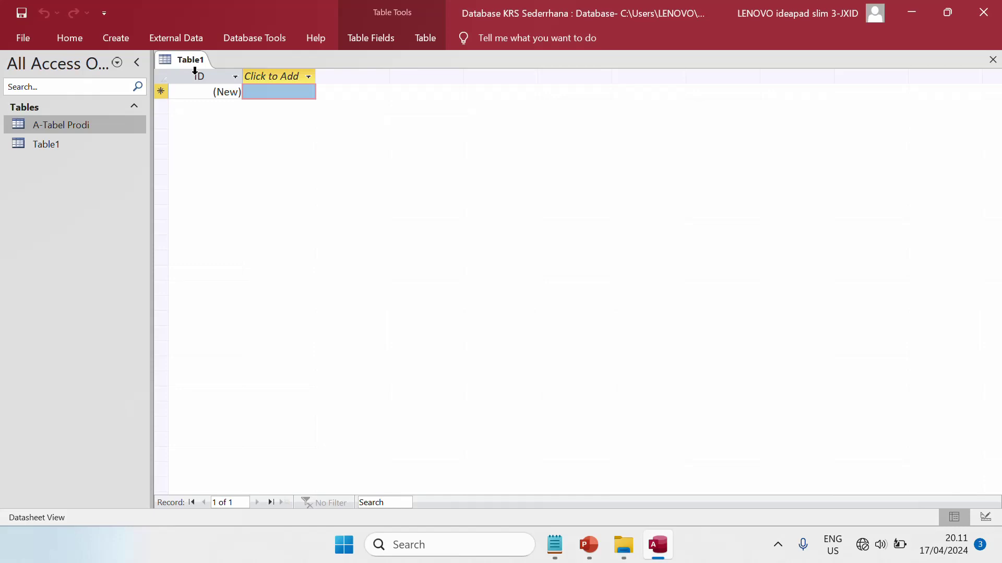
right_click(195, 62)
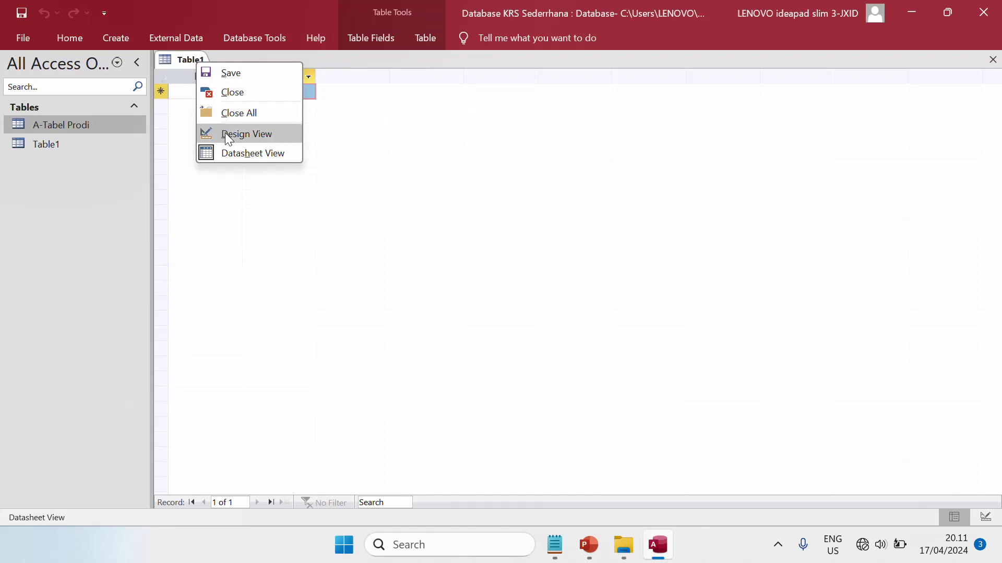
left_click(224, 132)
Step: Save the new table as 'B-Tabel Mahasiswa'
key("Caps_Lock")
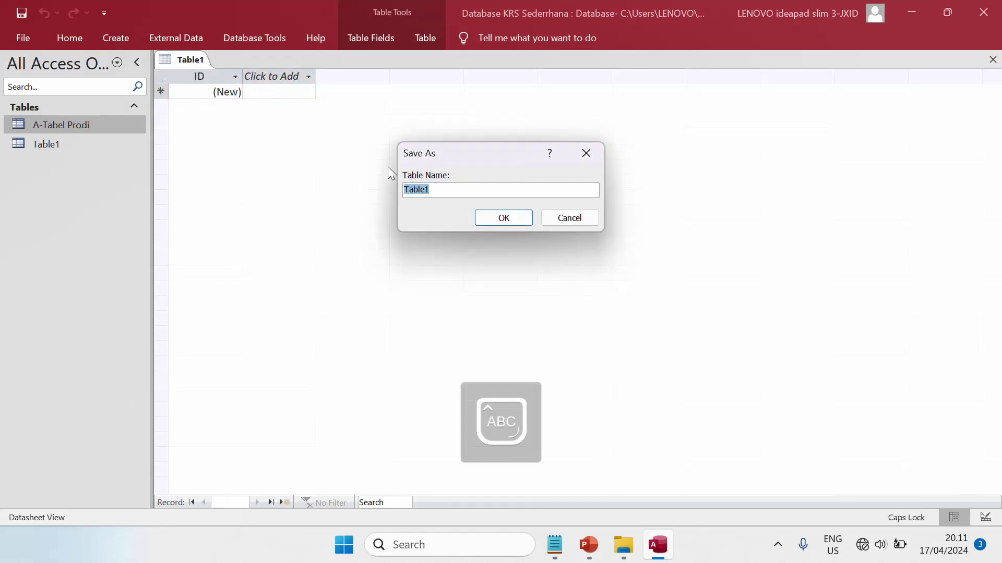
type("B-")
key("Caps_Lock")
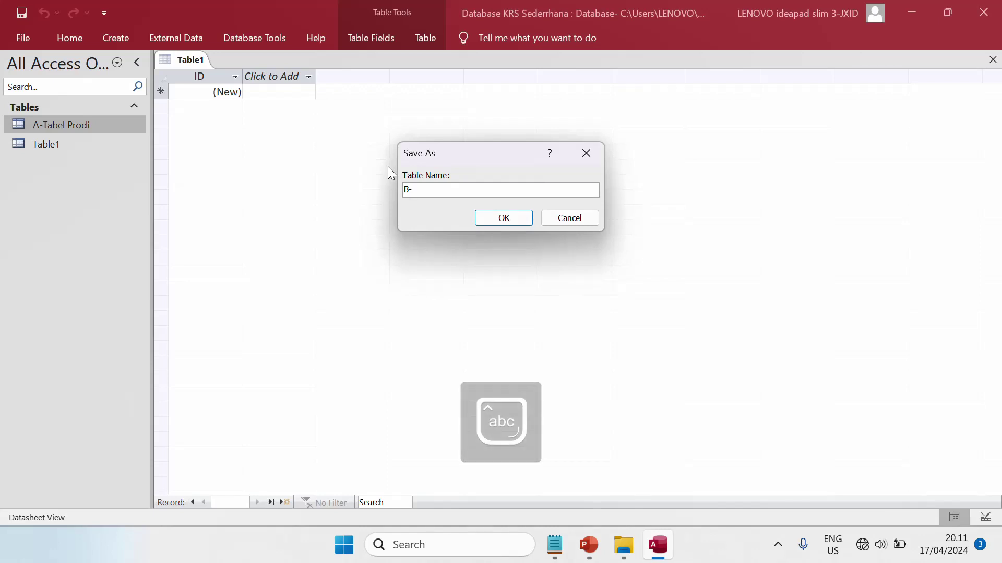
type("Tabel Mahasiswa")
left_click(504, 218)
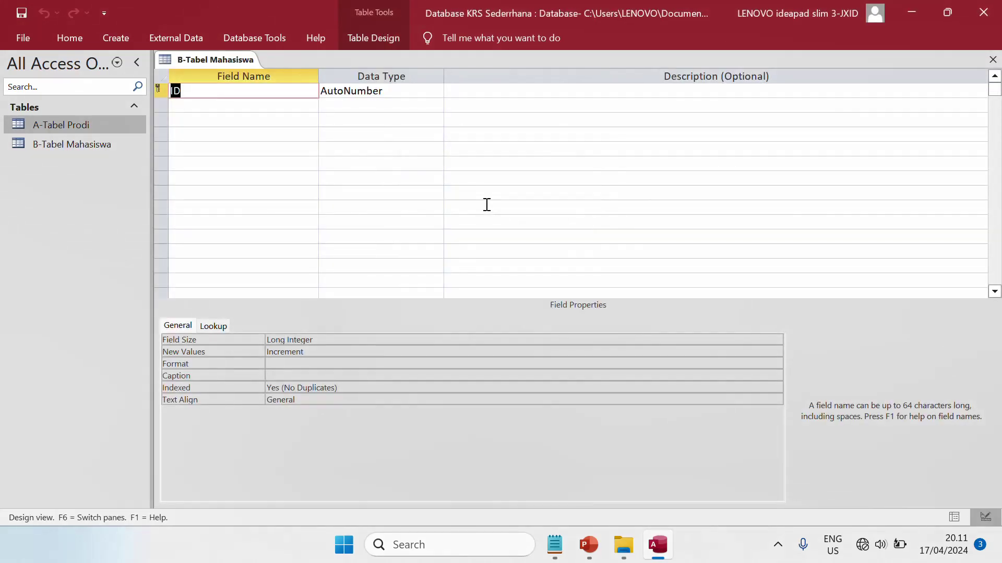
Step: Enter the field names NPM (replacing ID), Nama and Tanggal Lahir
type("NPM")
key("Down")
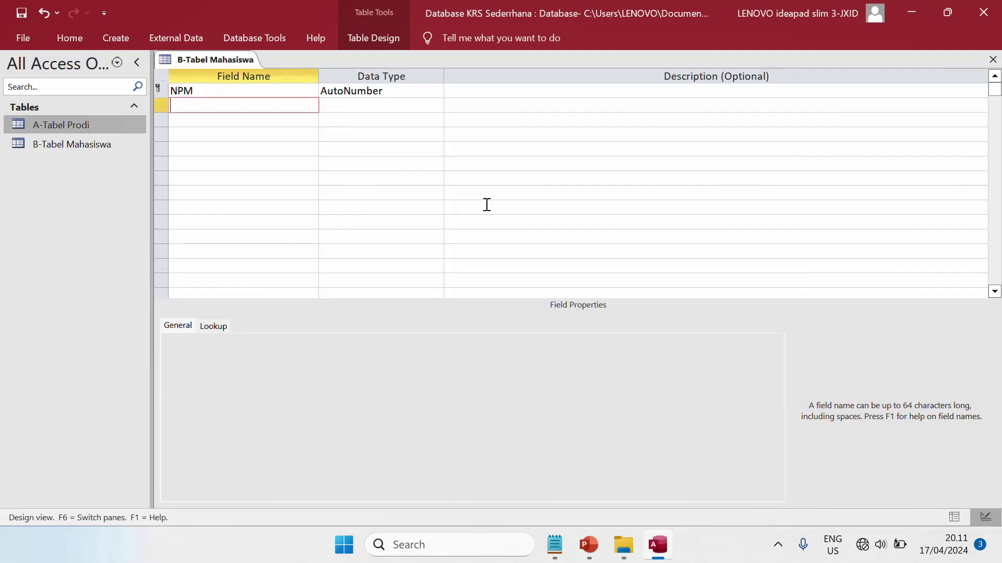
type("Nama")
key("Down")
type("Tan")
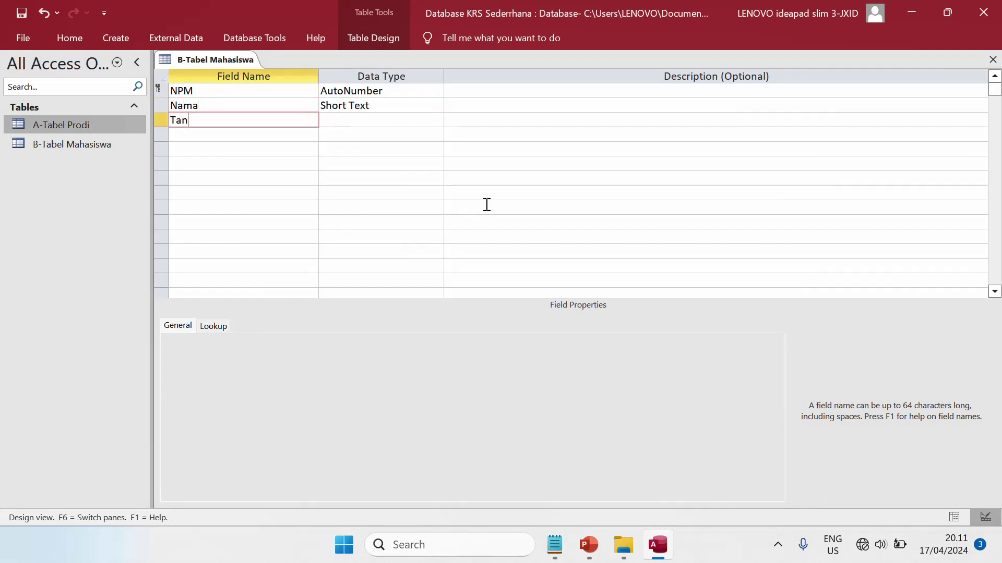
type("ggal Lahir")
key("Down")
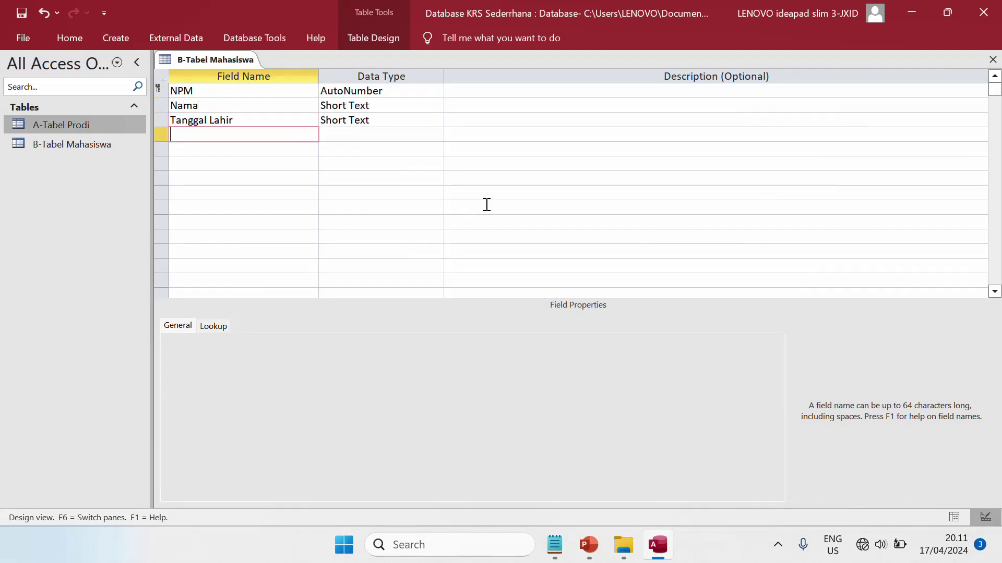
Step: Add the fields Jenis Kelamin, Alamat and Program Studi, fixing typos
type("Jenis Kealm")
key("BackSpace")
key("BackSpace")
key("BackSpace")
type("lamin")
key("Down")
type("Alamat")
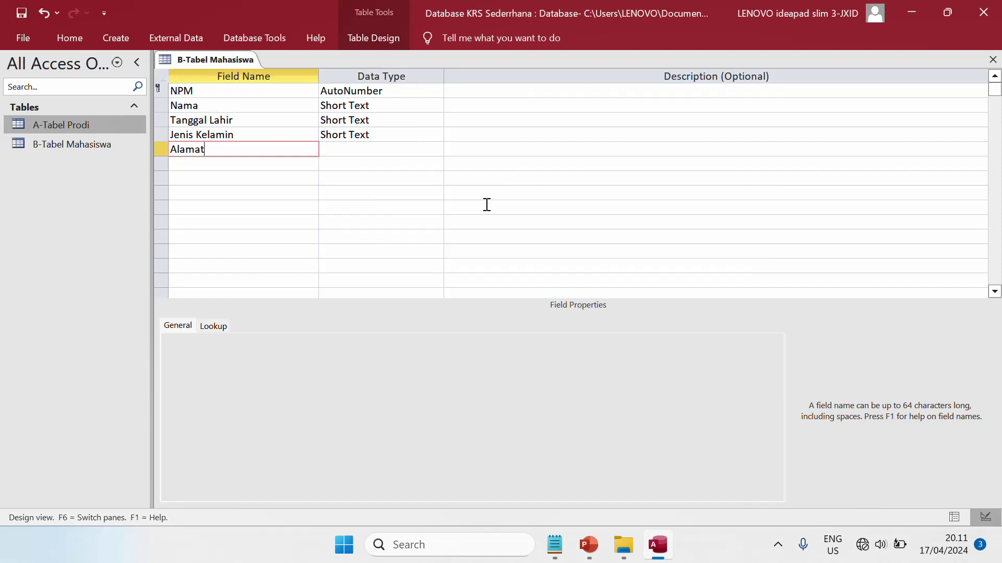
key("Down")
type("Progran")
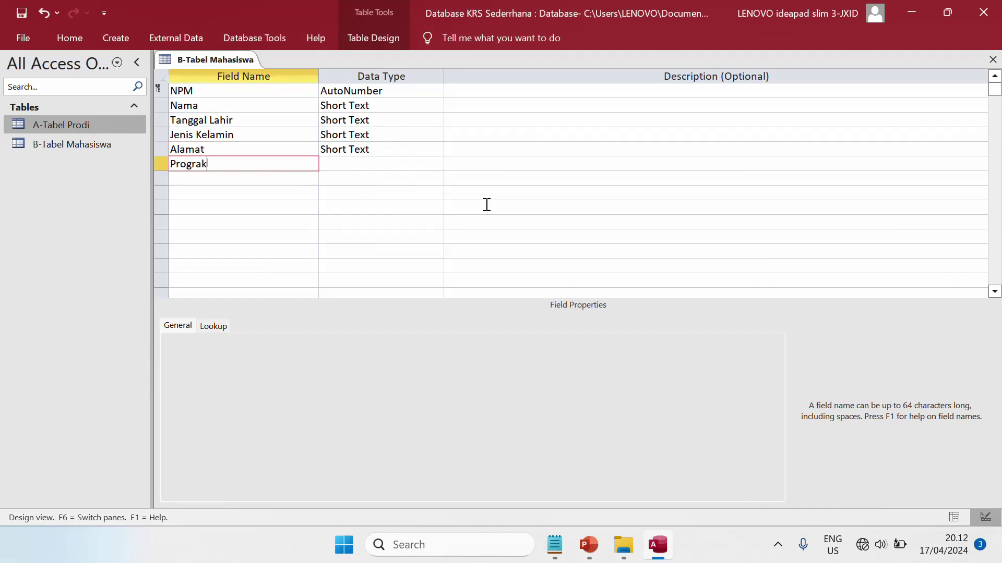
key("BackSpace")
type("m Studi")
key("Tab")
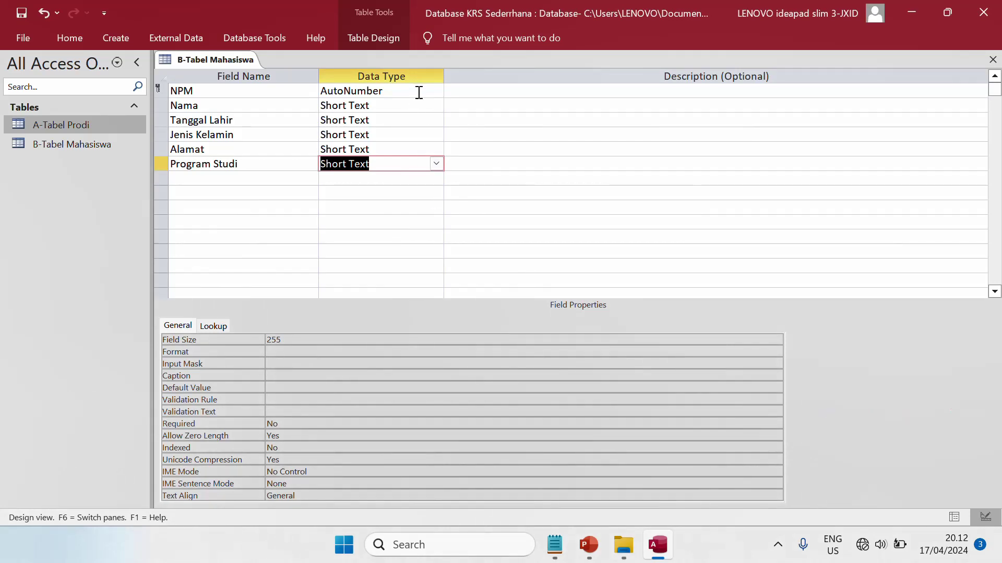
Step: Set NPM to Short Text and Tanggal Lahir to Date/Time, then open Jenis Kelamin's data type list
left_click(420, 92)
left_click(435, 92)
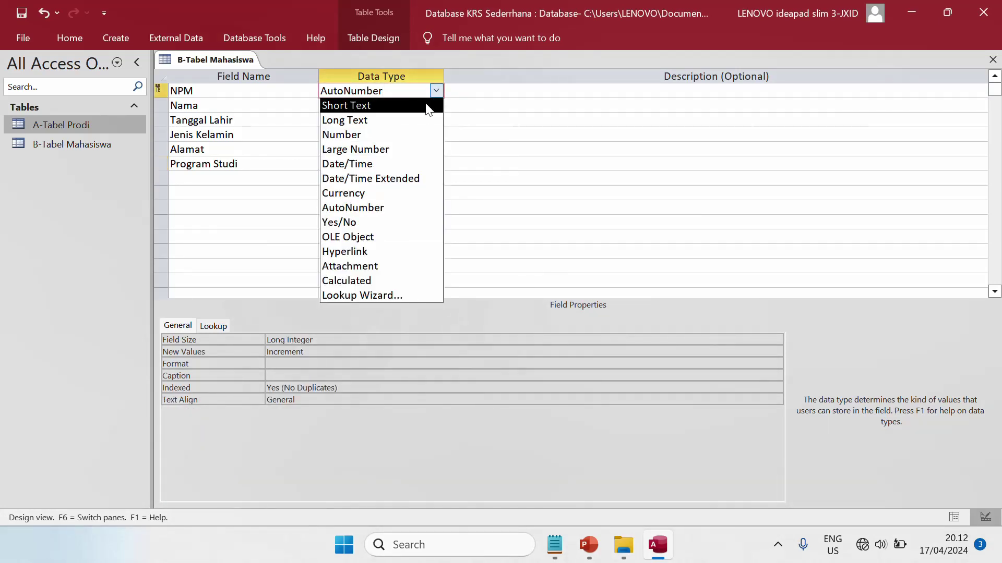
left_click(426, 105)
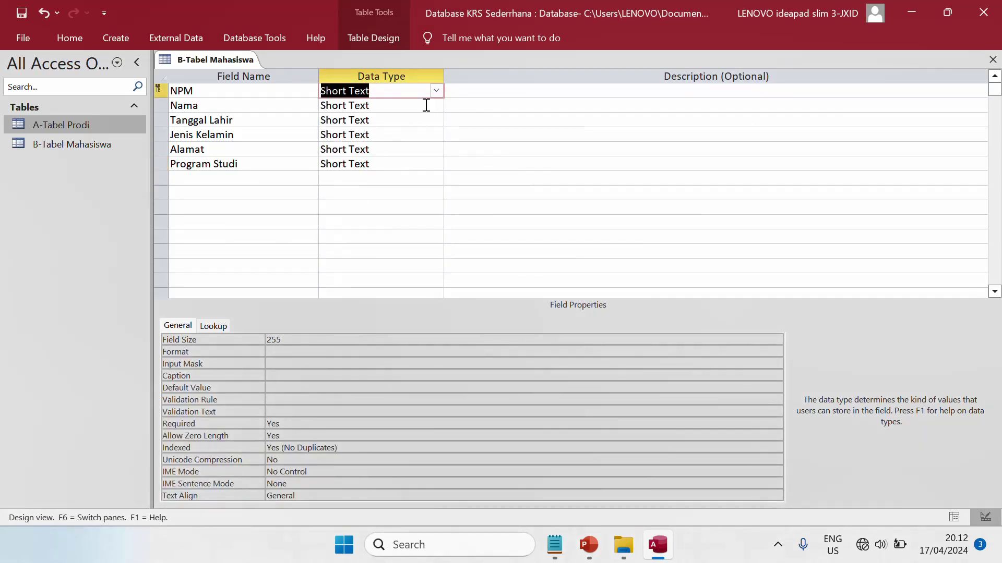
left_click(312, 120)
left_click(391, 118)
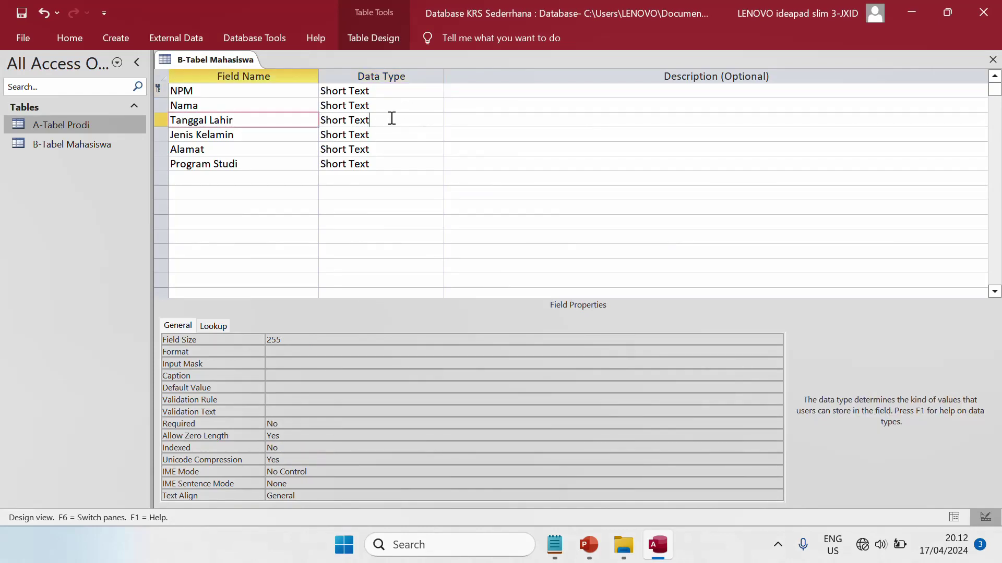
left_click(435, 121)
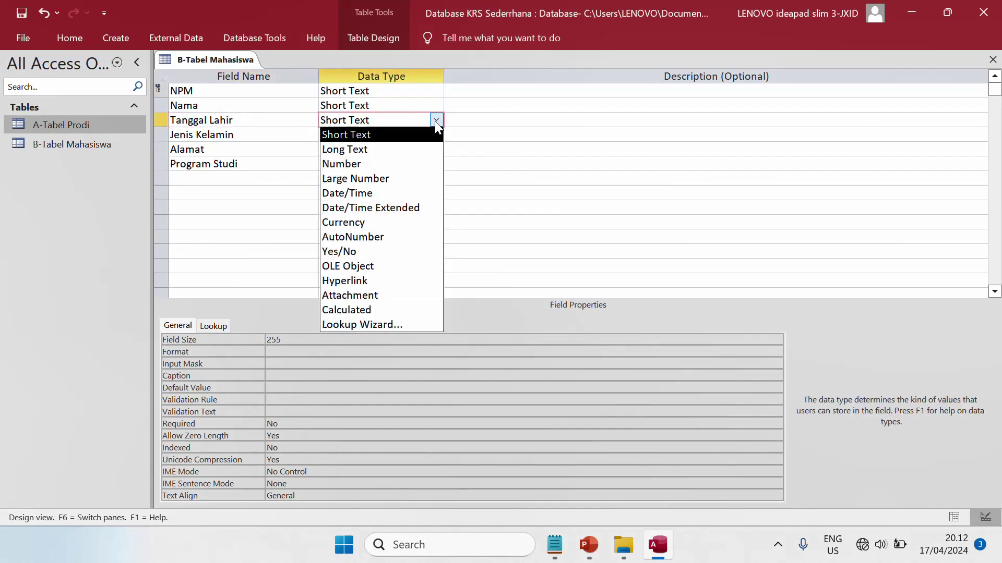
left_click(405, 194)
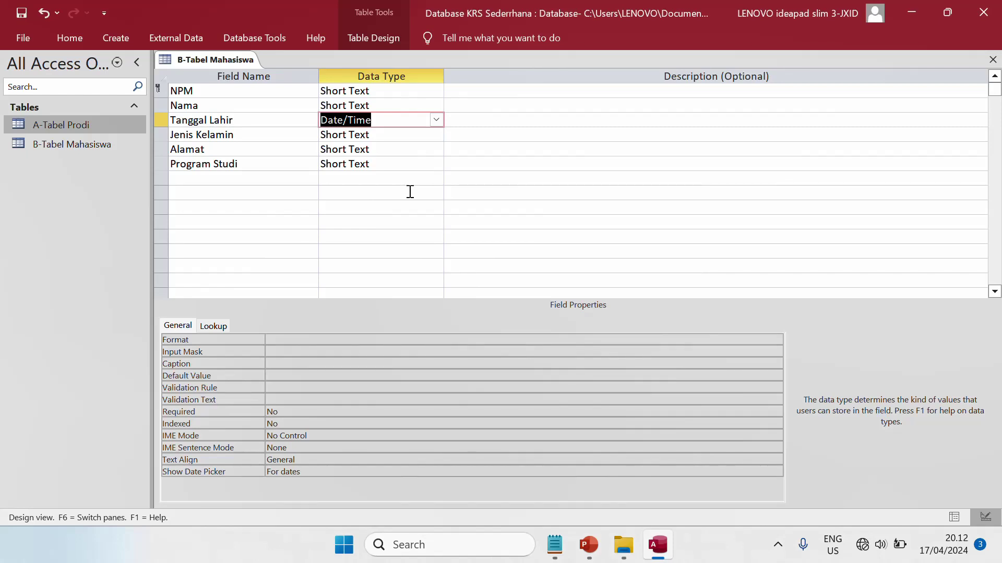
left_click(394, 135)
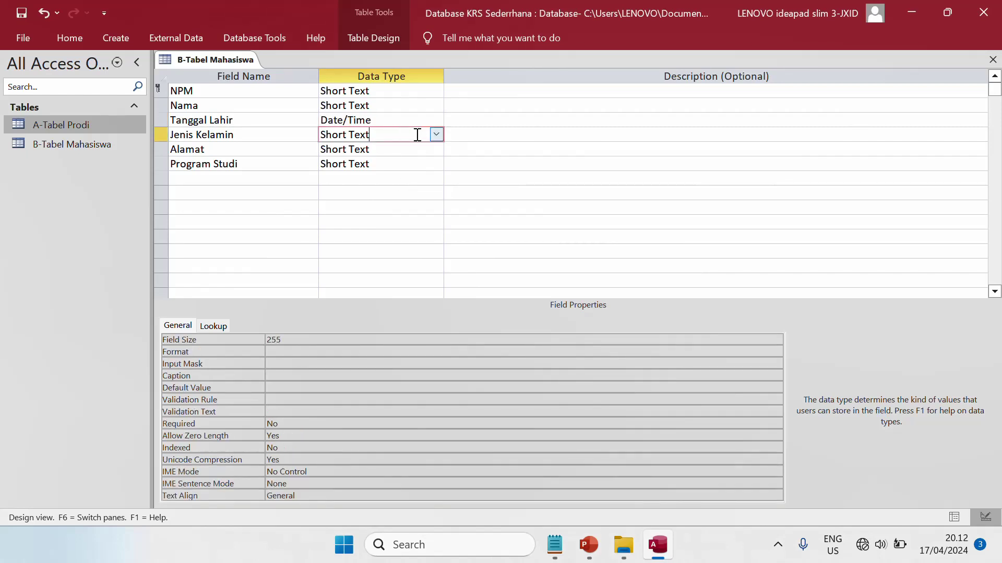
left_click(435, 135)
Step: Build a typed-value lookup for Jenis Kelamin with Laki-laki and Perempuan
left_click(390, 339)
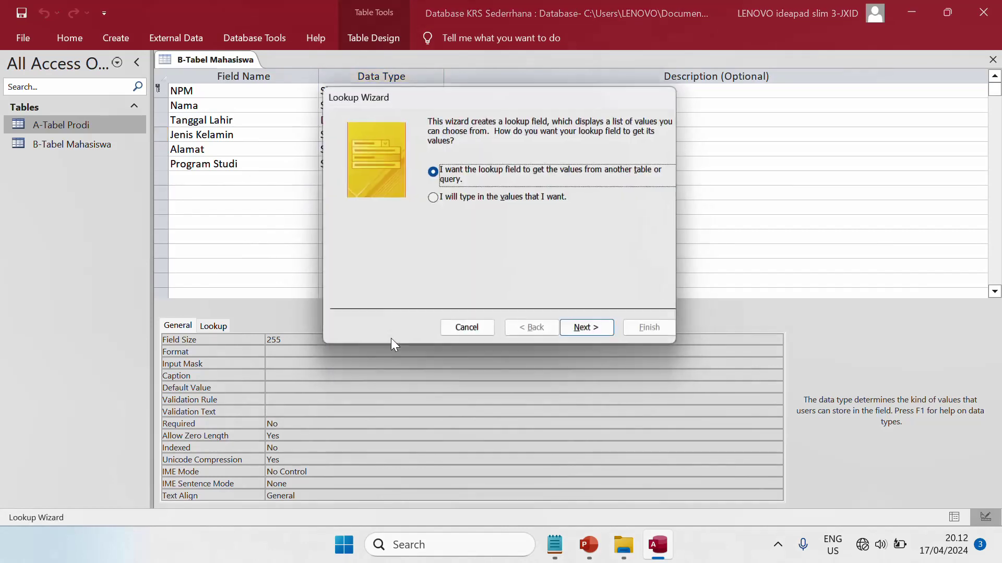
left_click(472, 205)
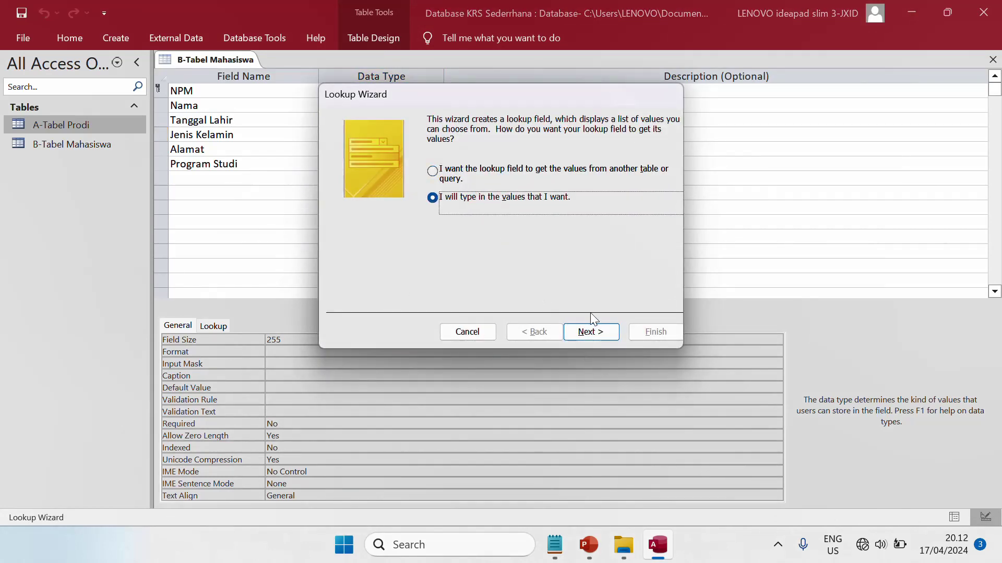
left_click(596, 332)
left_click(403, 211)
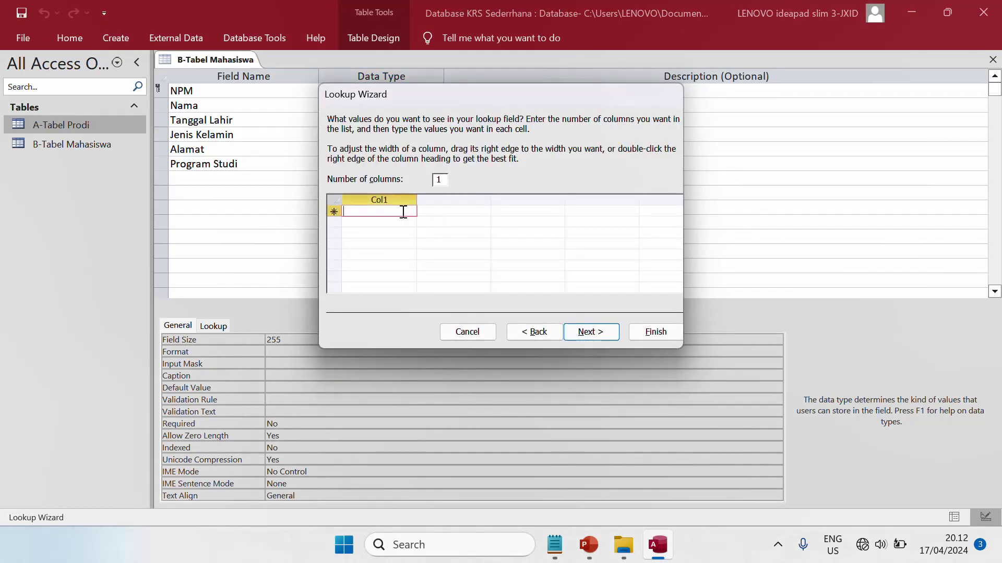
type("L")
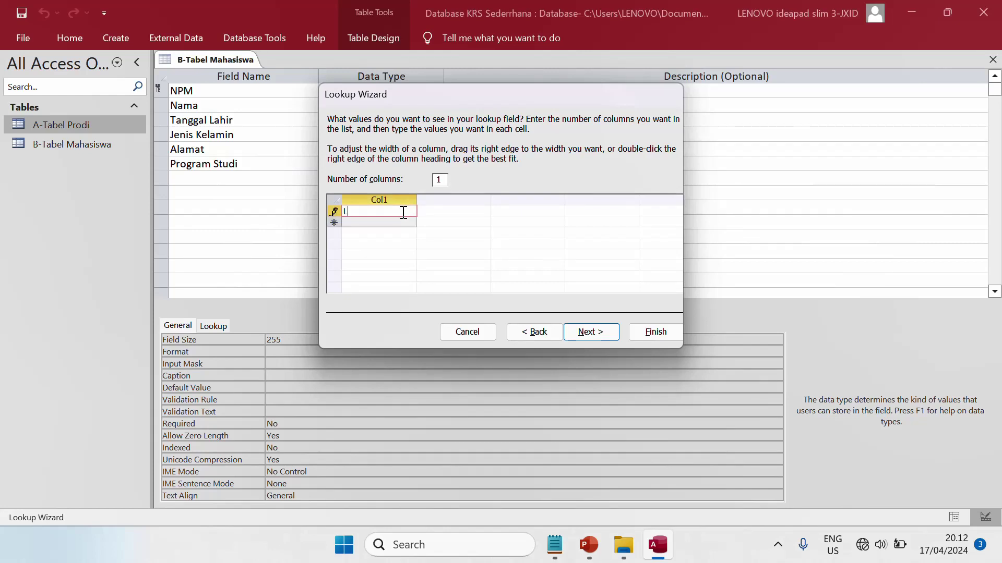
type("aki-laki")
key("Return")
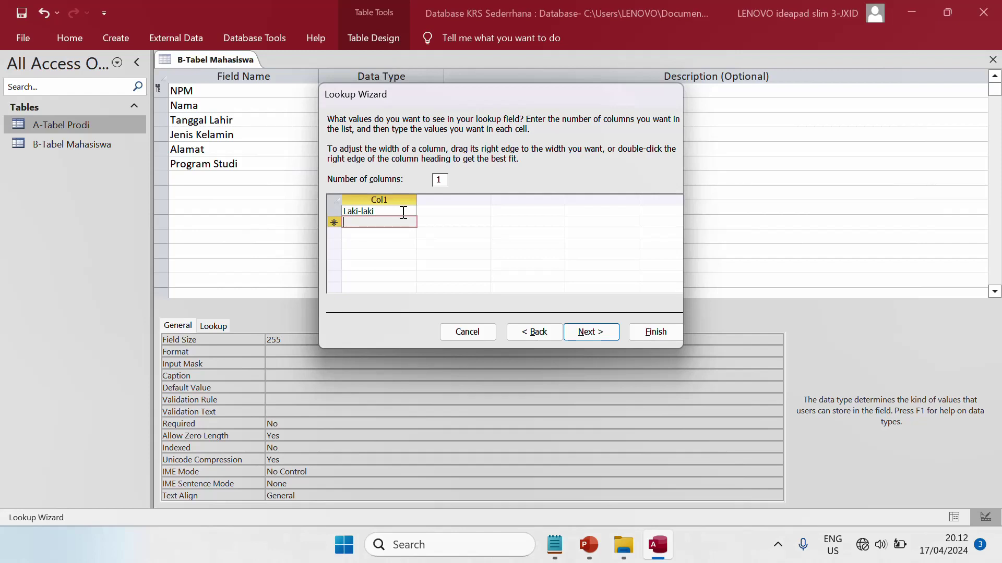
type("Perempuan")
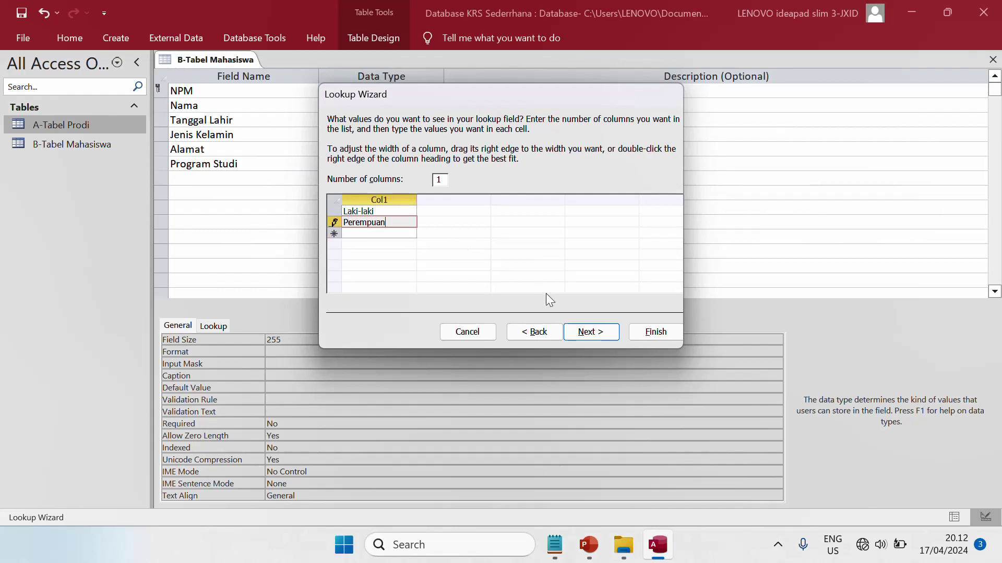
left_click(587, 333)
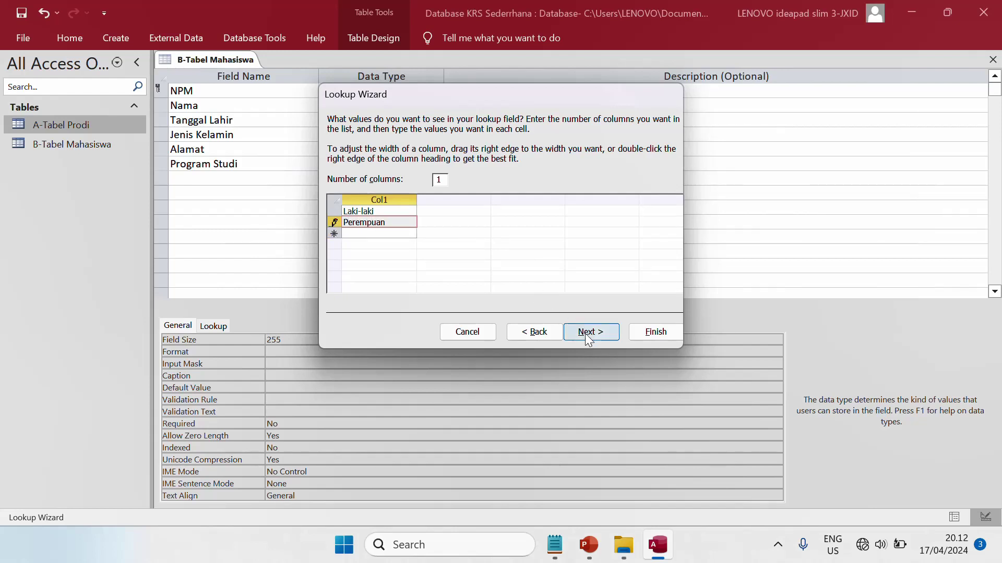
left_click(650, 337)
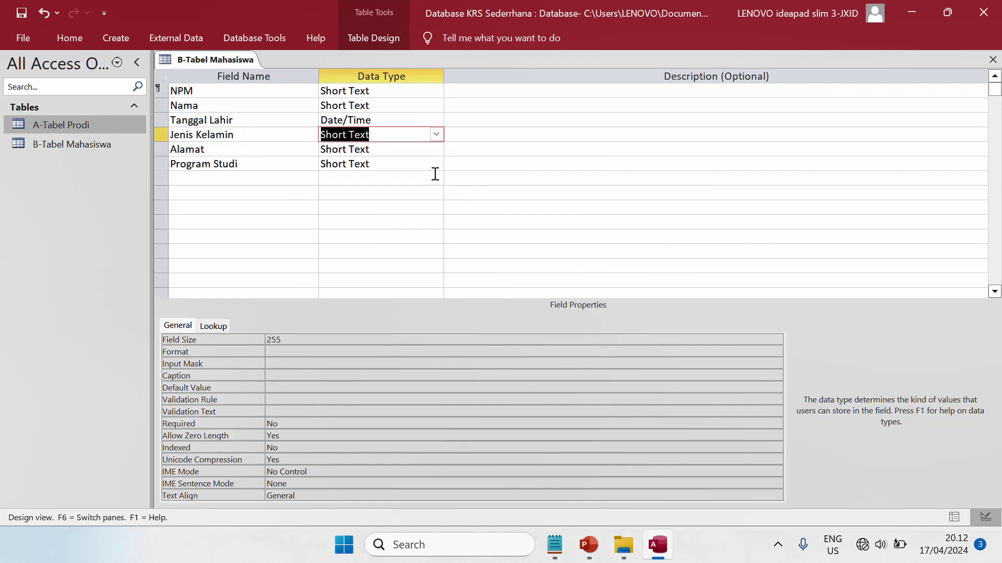
Step: Choose Lookup Wizard... as the data type of the Program Studi field
left_click(418, 158)
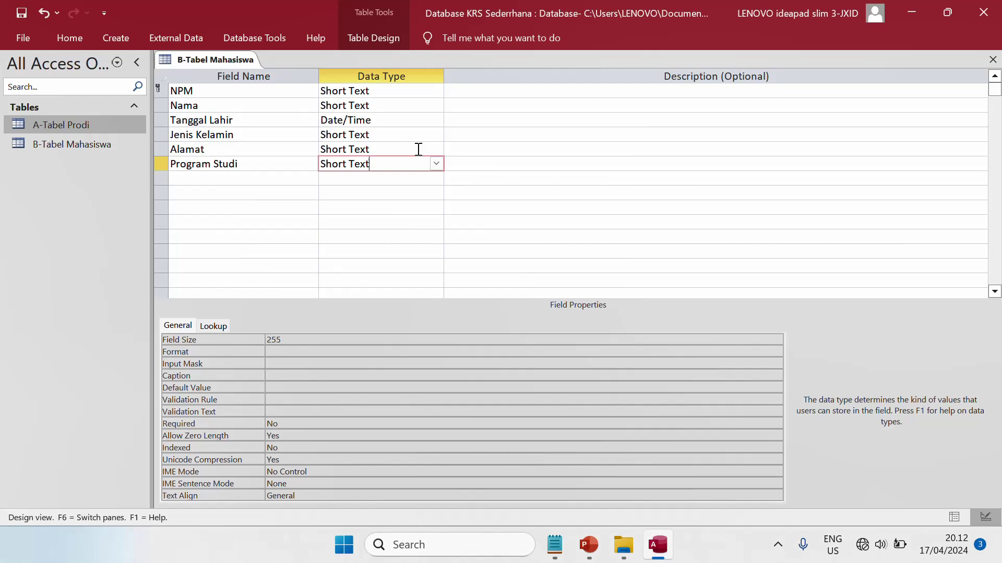
left_click(419, 150)
left_click(433, 150)
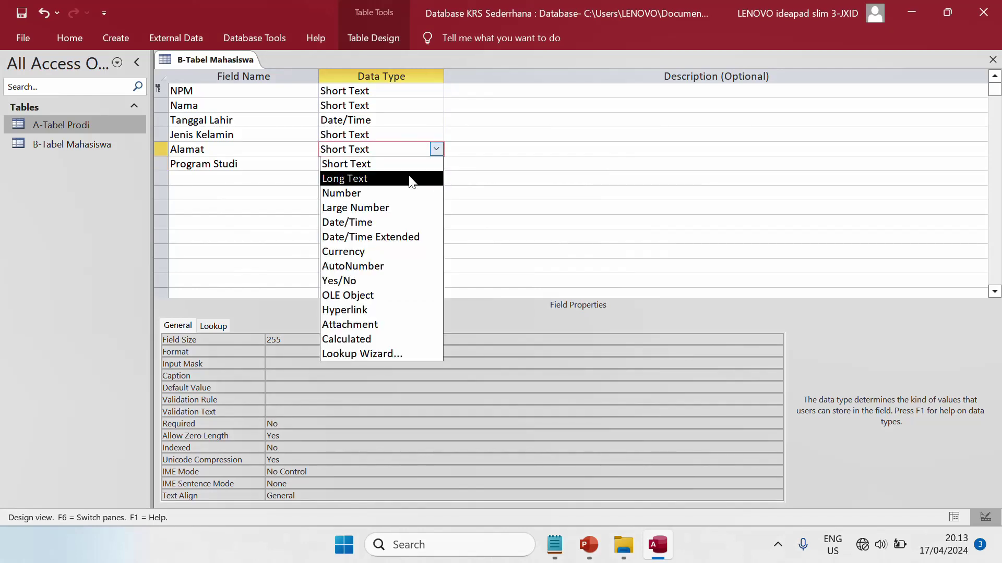
left_click(527, 183)
left_click(412, 163)
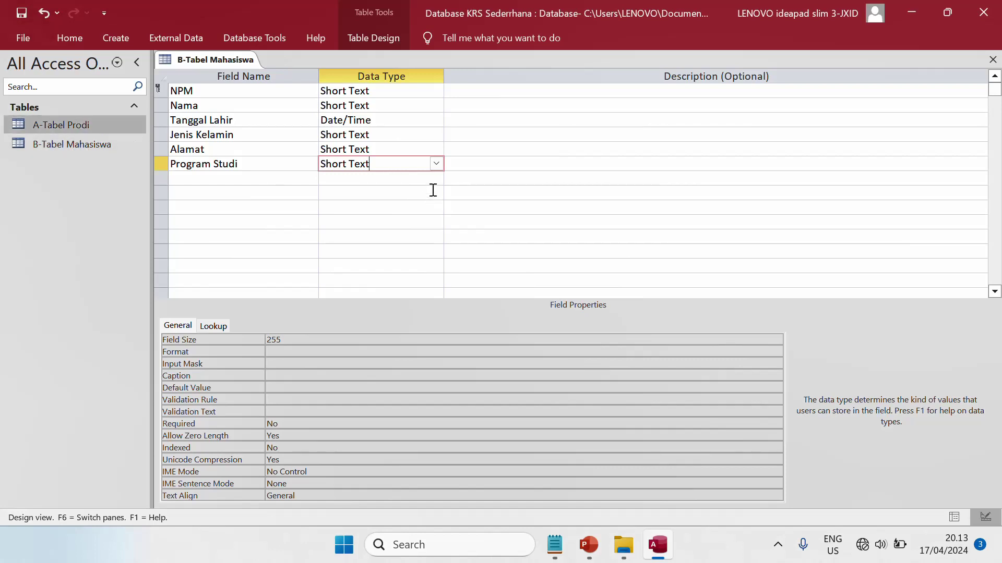
left_click(436, 164)
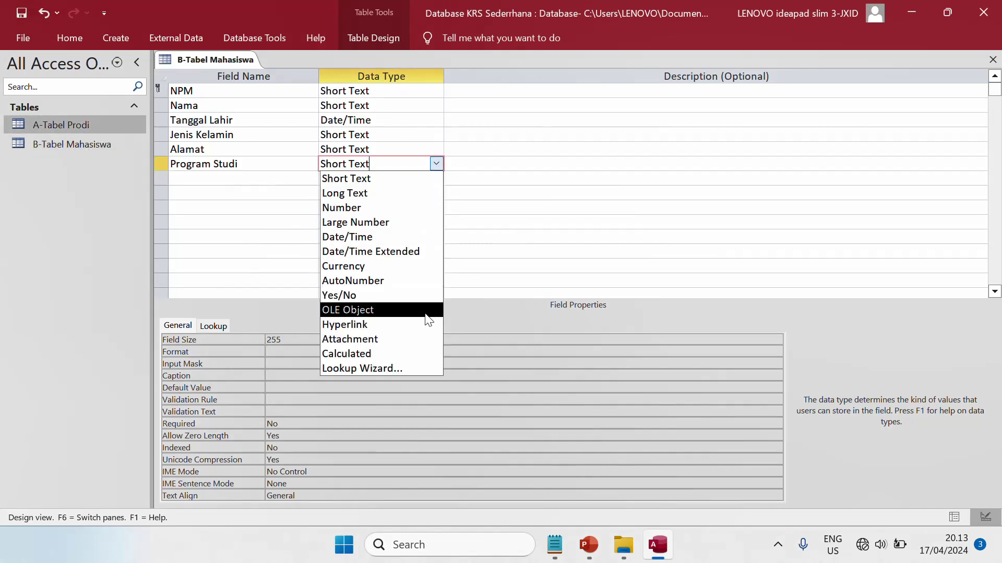
left_click(414, 367)
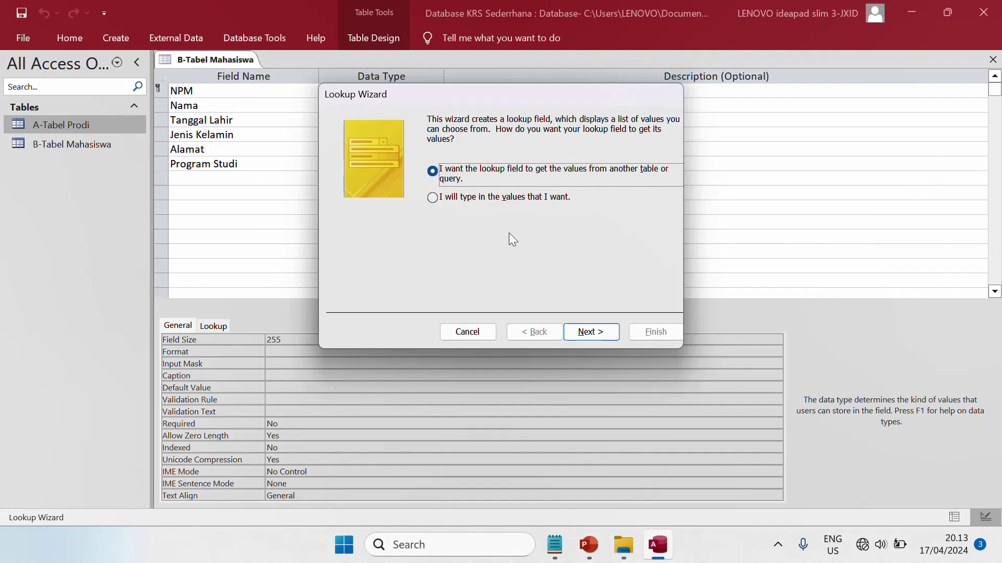
Step: Source the lookup from table A-Tabel Prodi and include the Nama Prodi field
left_click(587, 331)
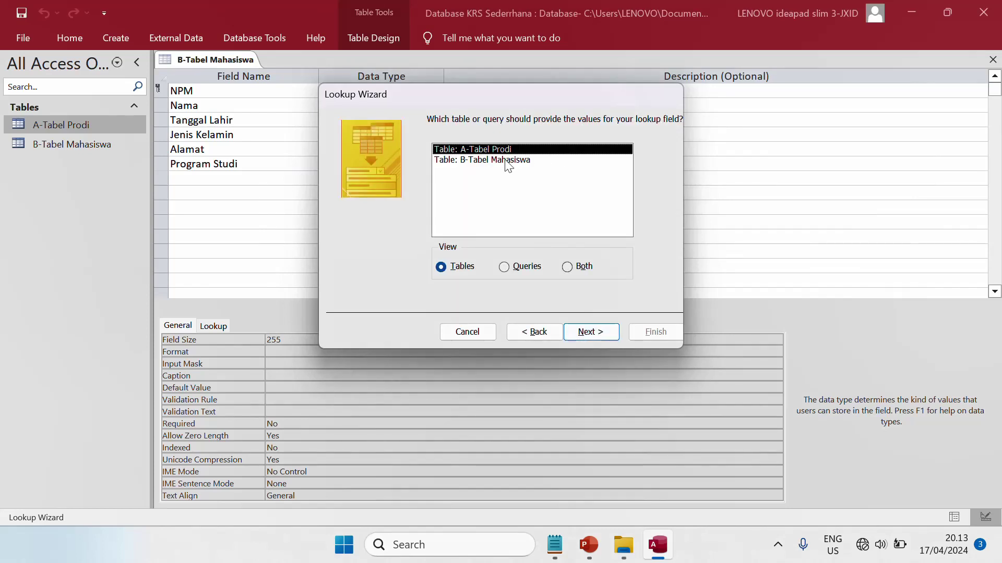
left_click(471, 160)
left_click(470, 154)
left_click(589, 332)
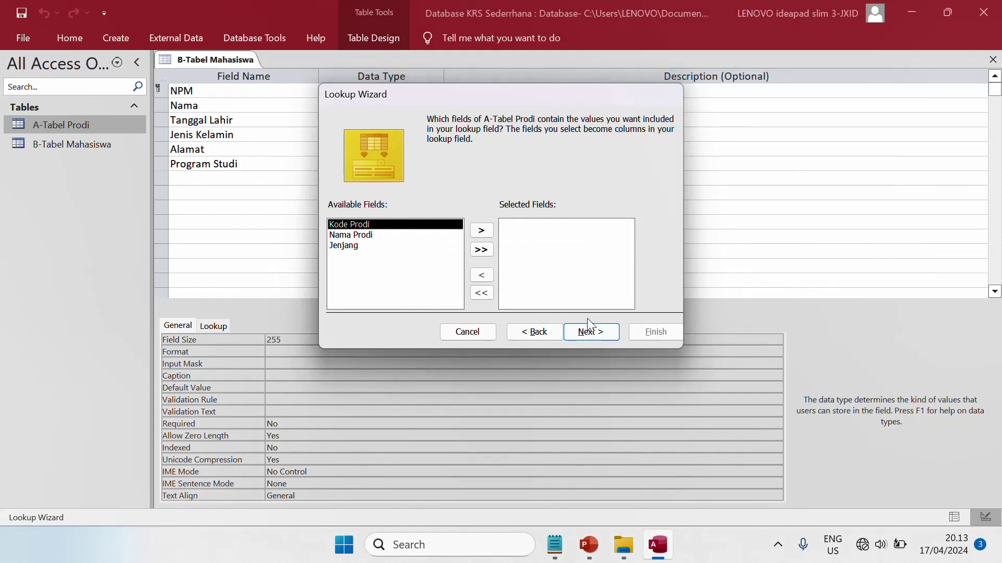
left_click(363, 236)
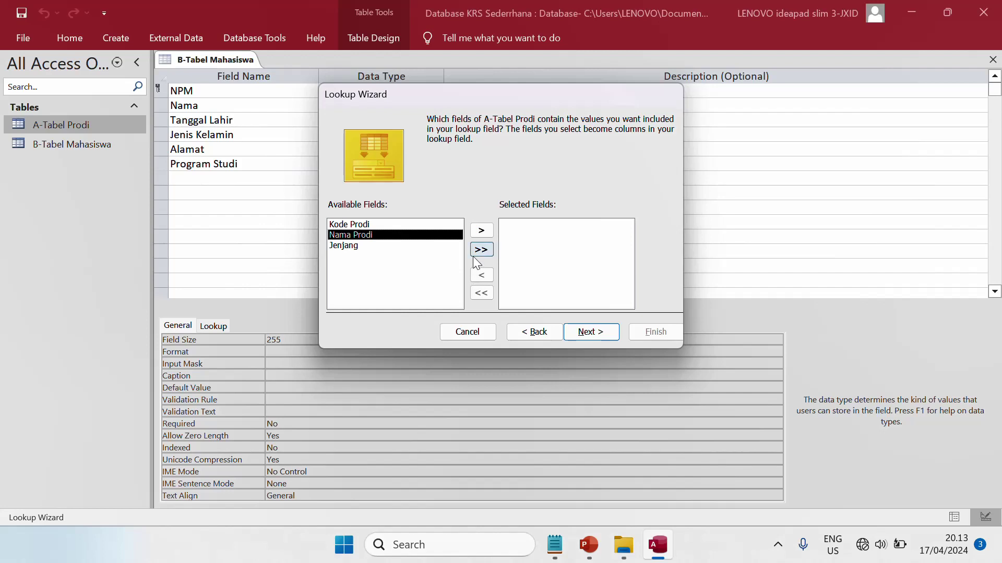
left_click(481, 230)
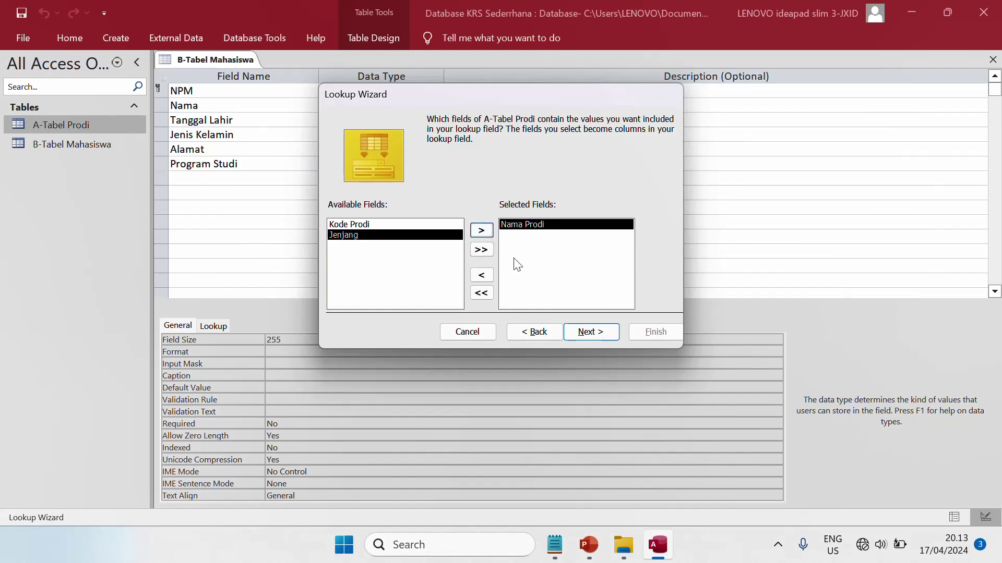
left_click(588, 331)
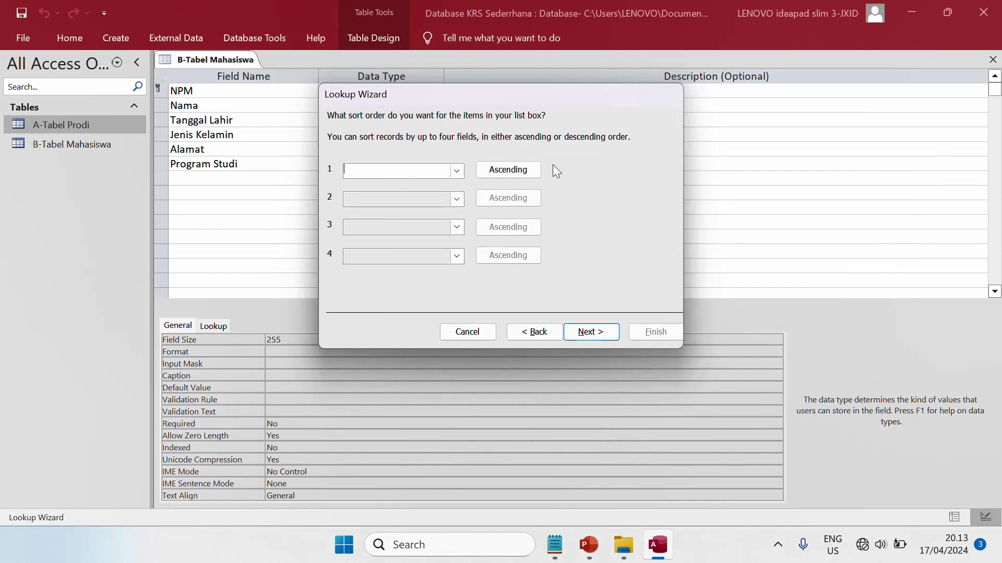
Step: Sort the lookup by Kode Prodi, enable data integrity, and finish the wizard
left_click(458, 173)
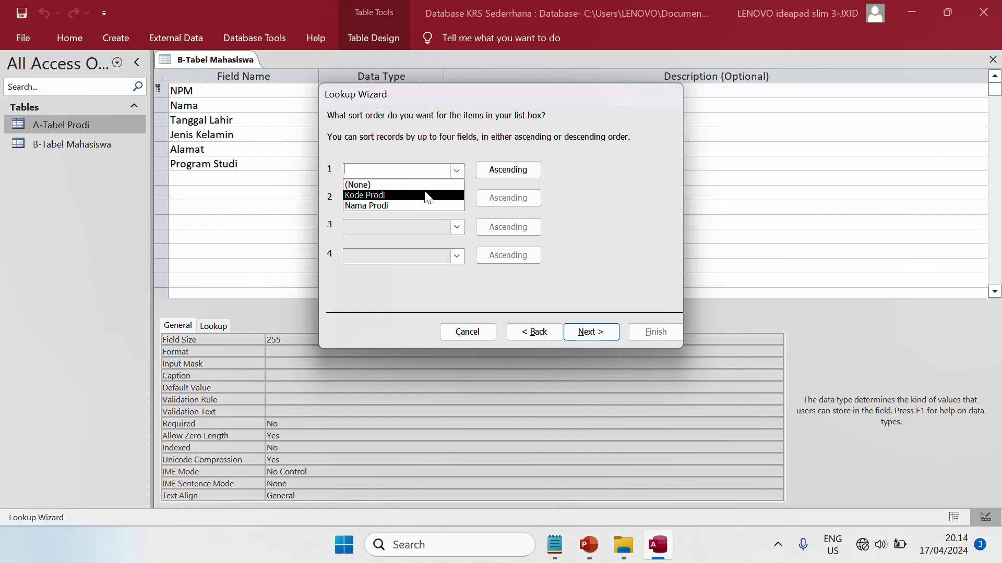
left_click(424, 194)
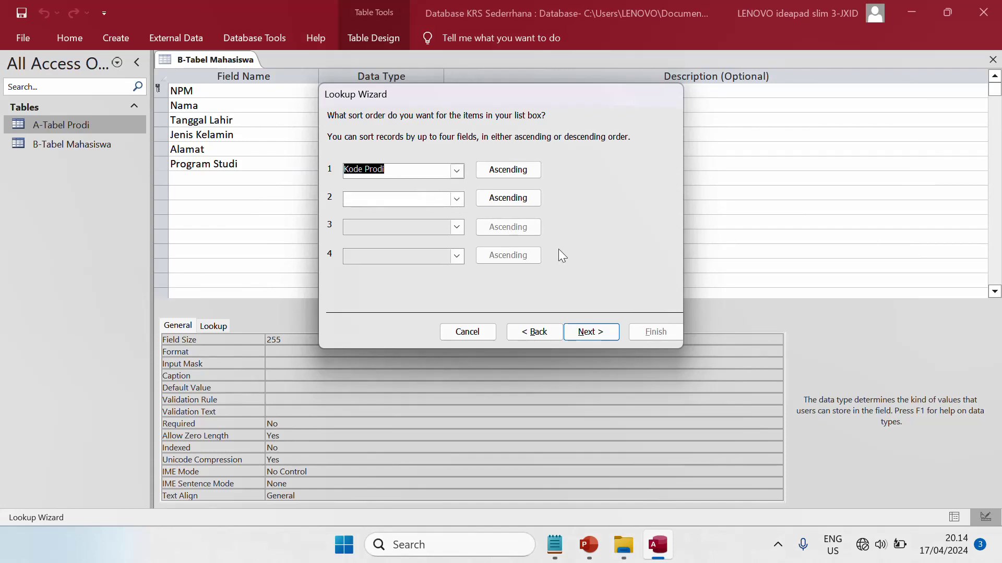
left_click(602, 333)
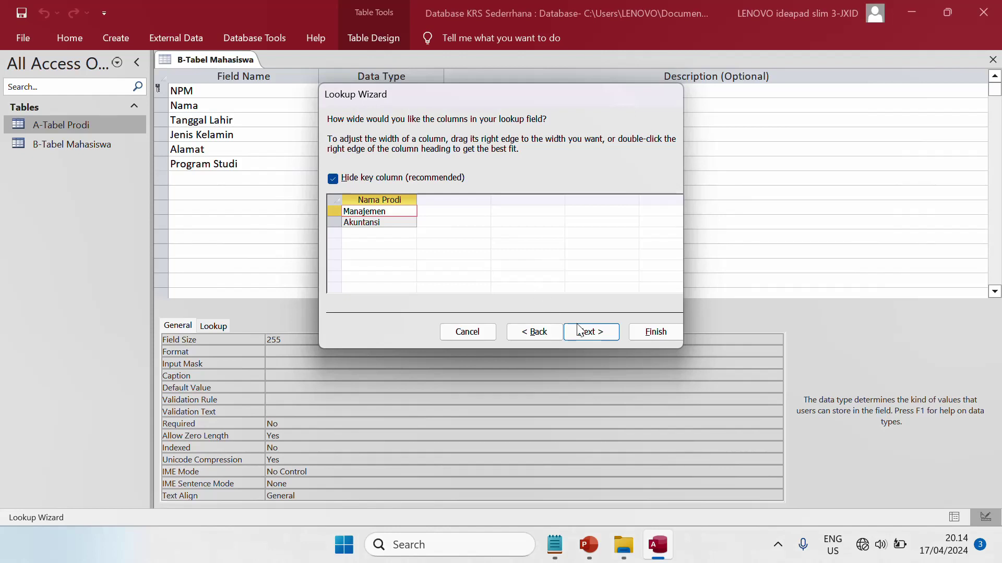
left_click(593, 334)
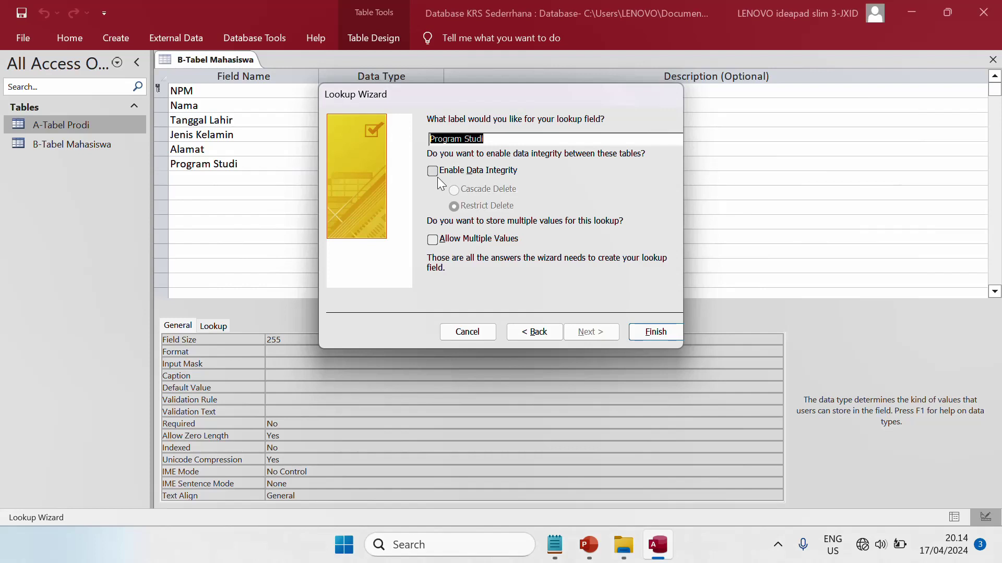
left_click(437, 177)
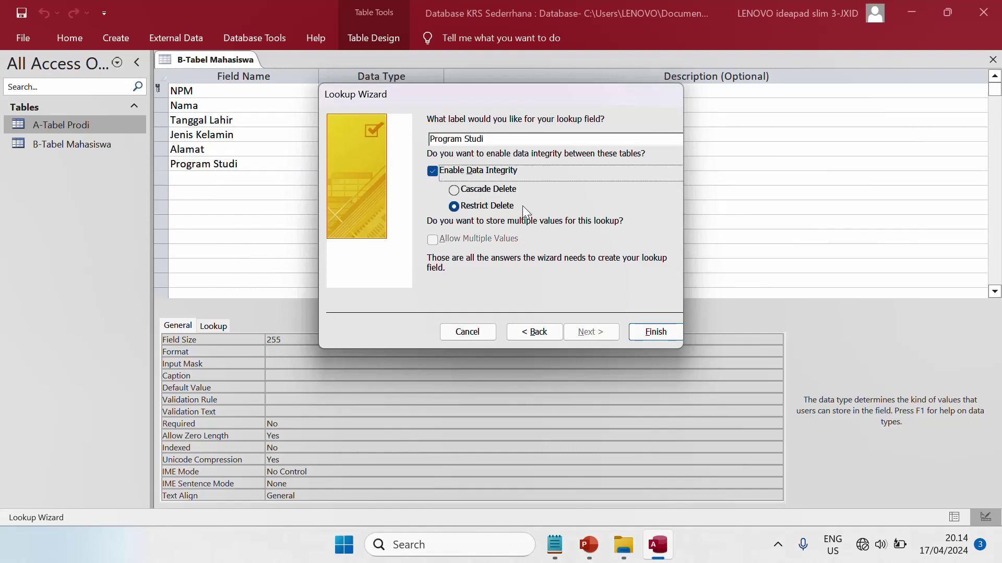
left_click(655, 332)
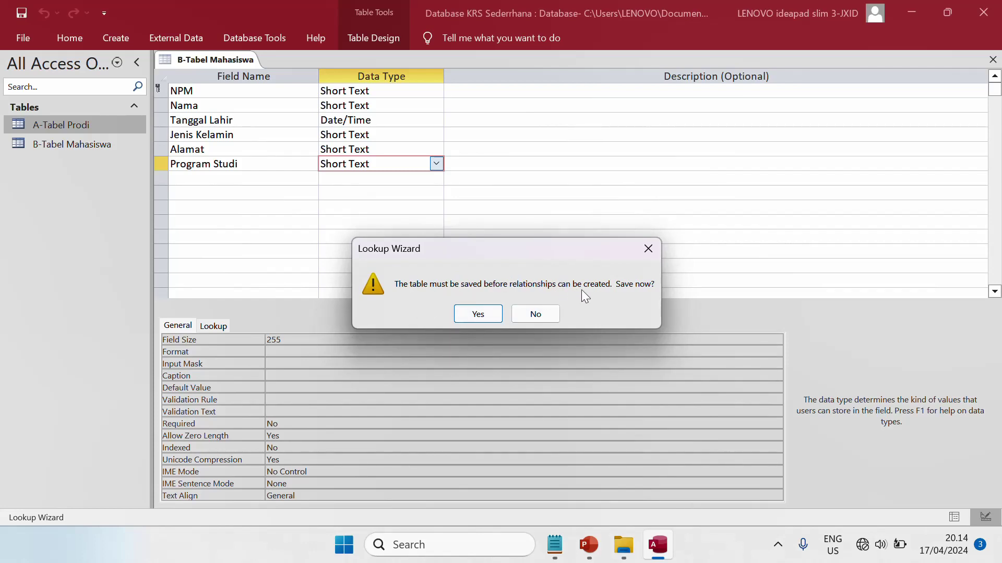
Step: Save B-Tabel Mahasiswa, close its design, and open it for data entry
left_click(477, 314)
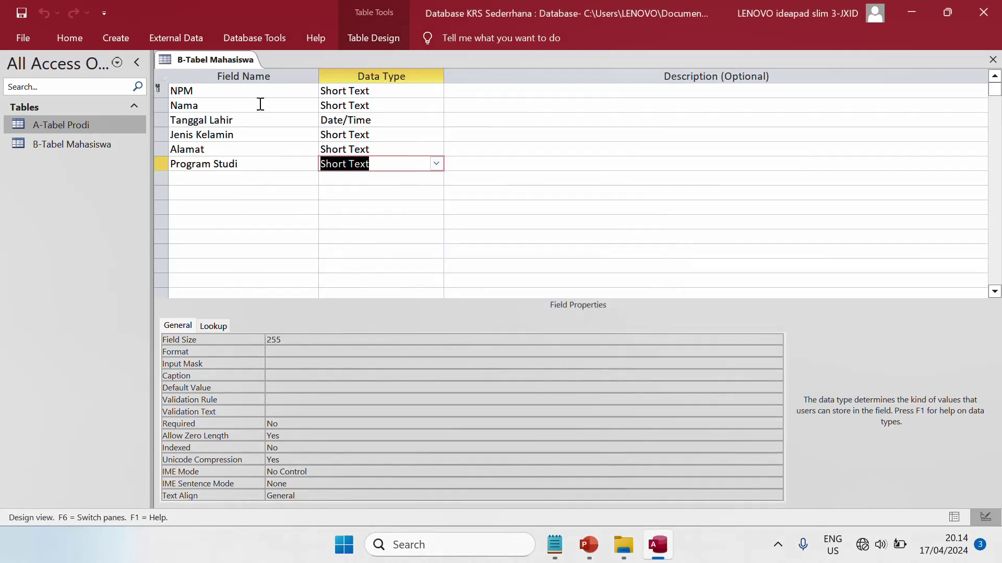
right_click(219, 54)
left_click(236, 84)
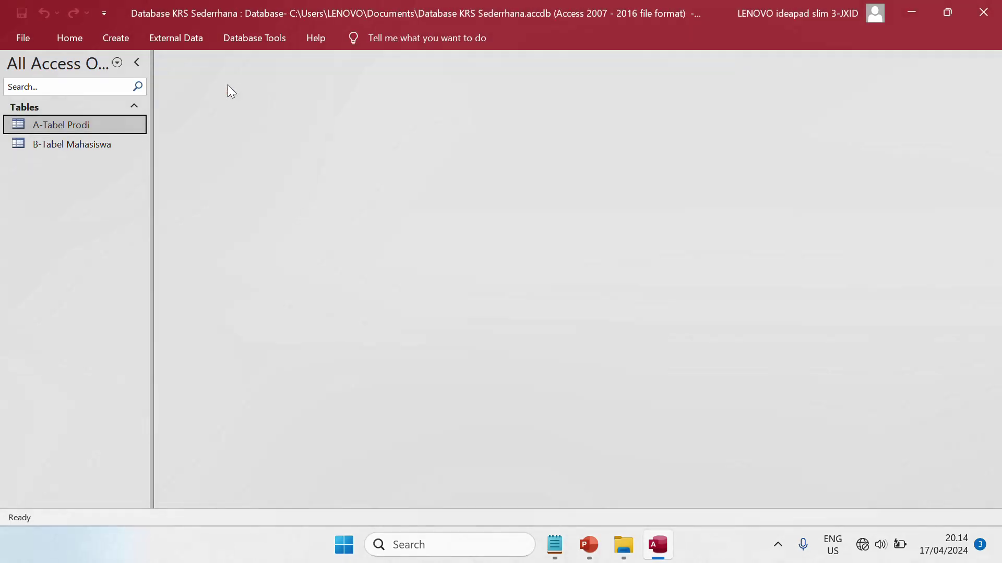
double_click(94, 141)
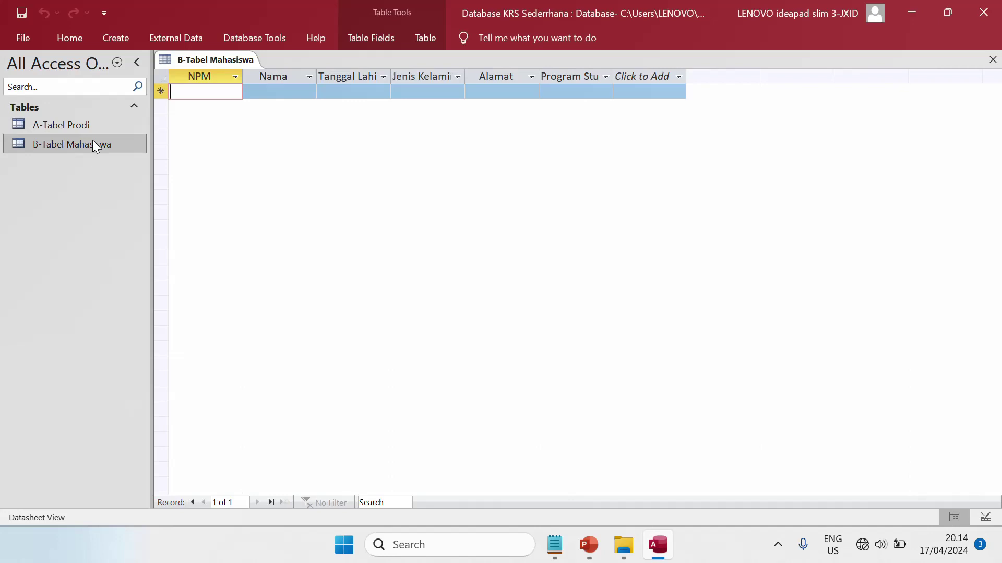
type("01001")
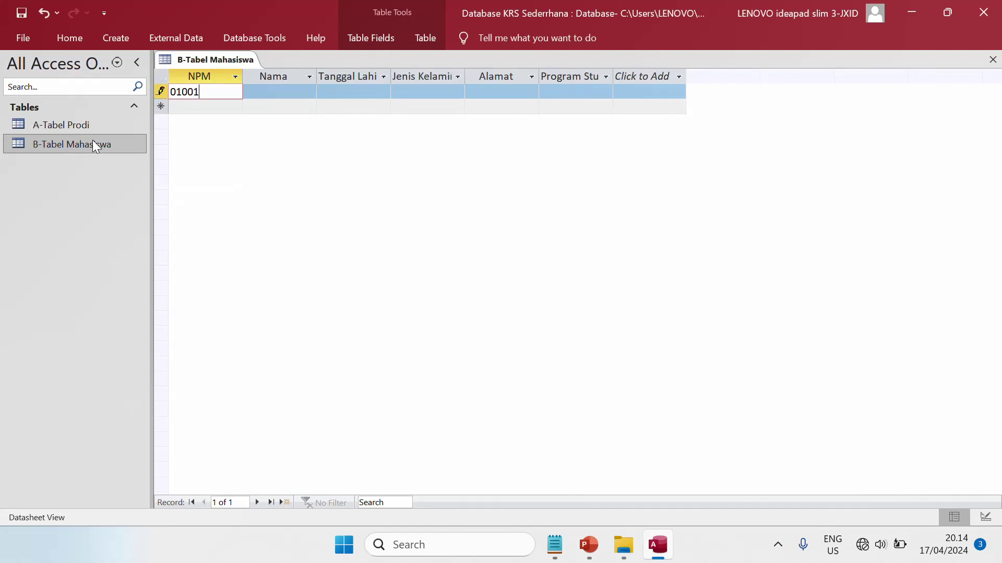
key("Tab")
key("Caps_Lock")
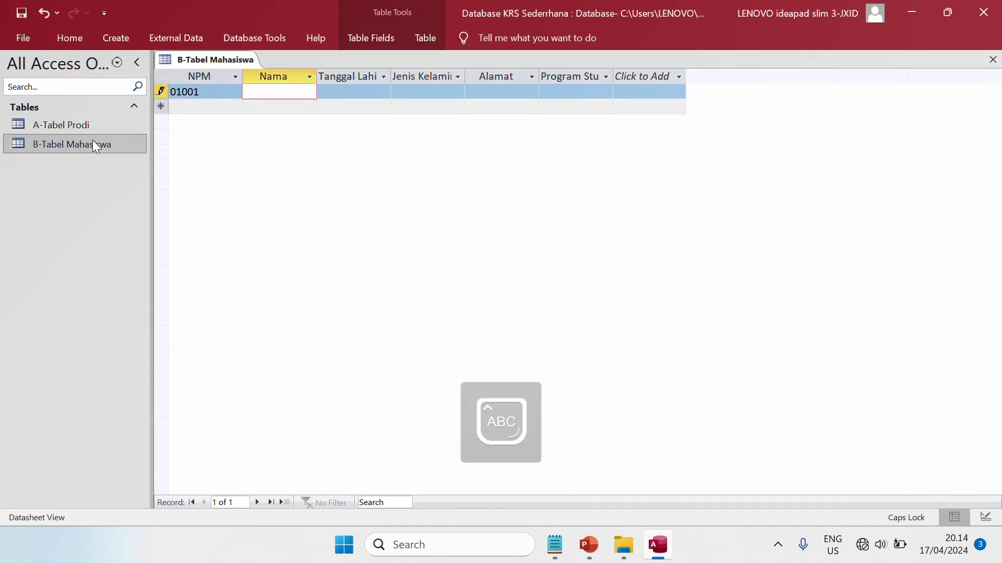
key("Caps_Lock")
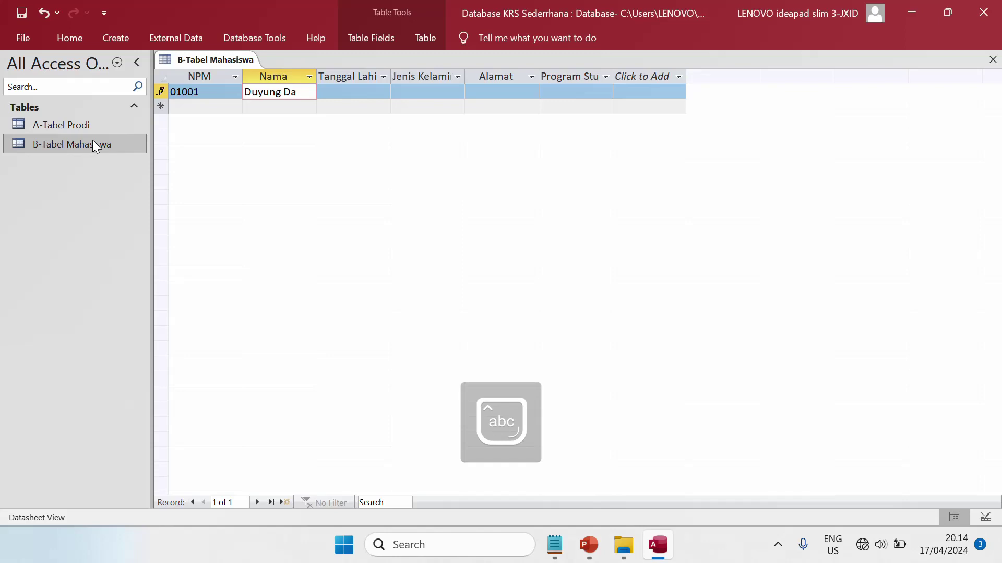
key("Tab")
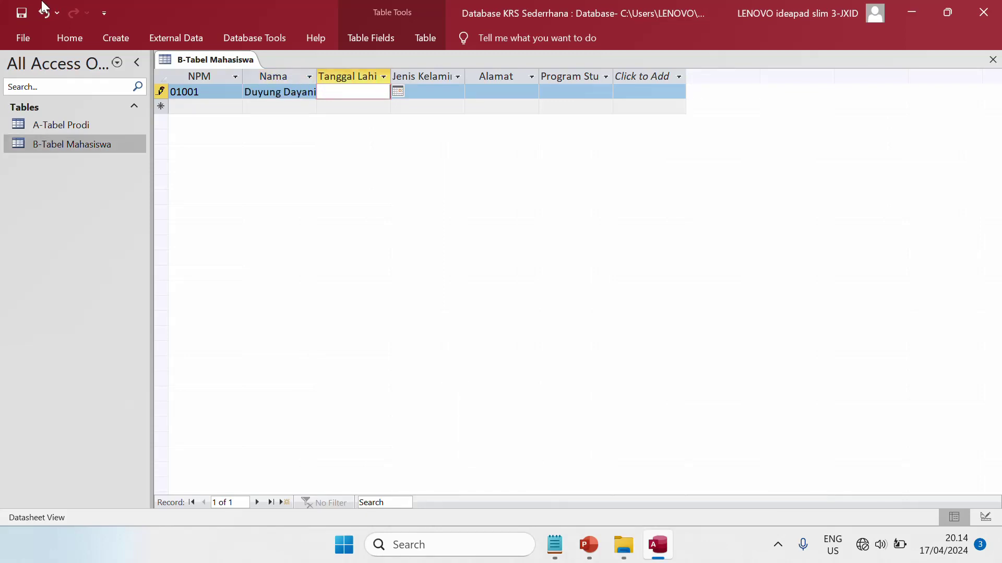
type("24/05/2004")
key("Tab")
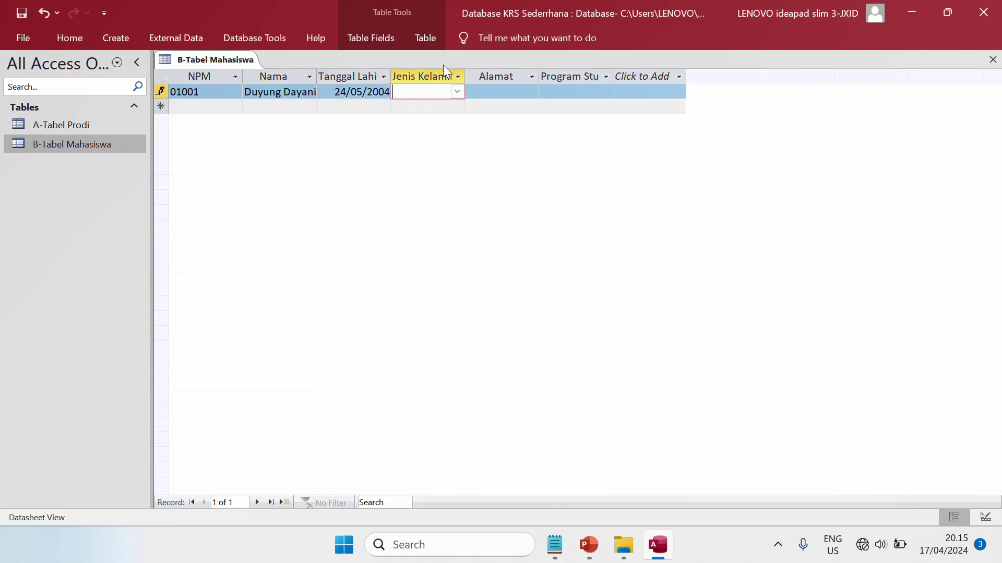
Step: Set gender Perempuan, enter the address, choose Manajemen, and start a new record
left_click(457, 93)
left_click(452, 122)
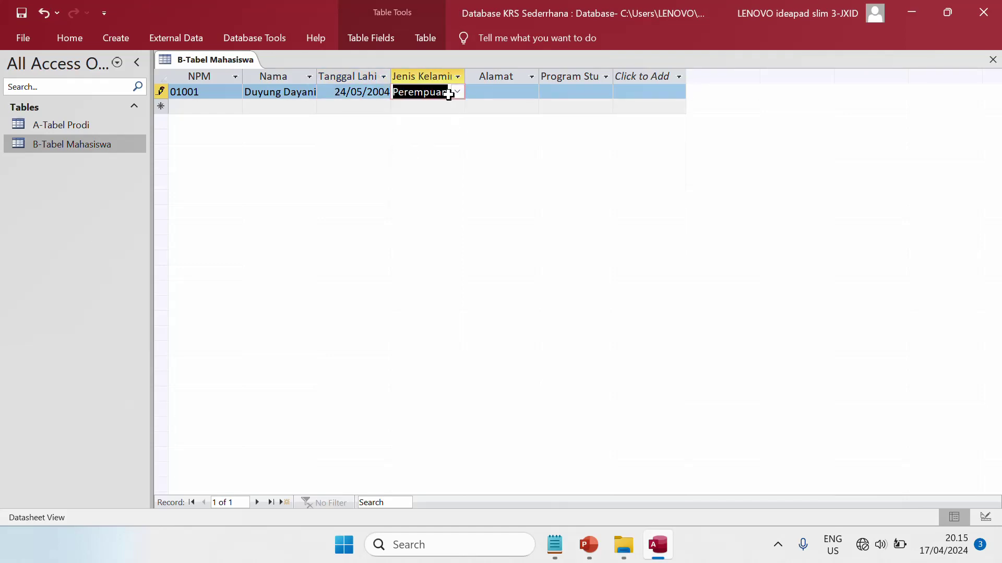
left_click(488, 93)
type("P")
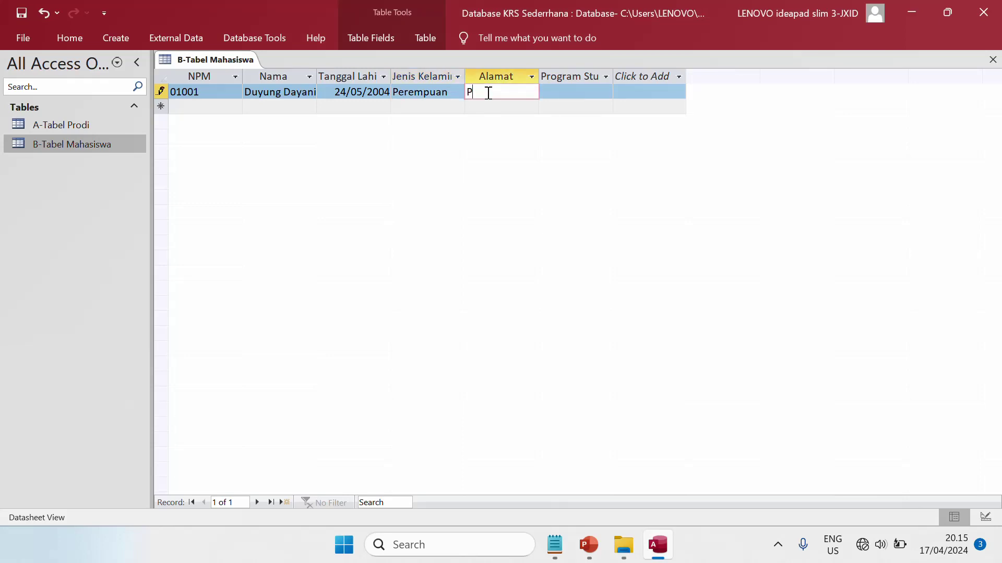
type("odosugih")
key("Tab")
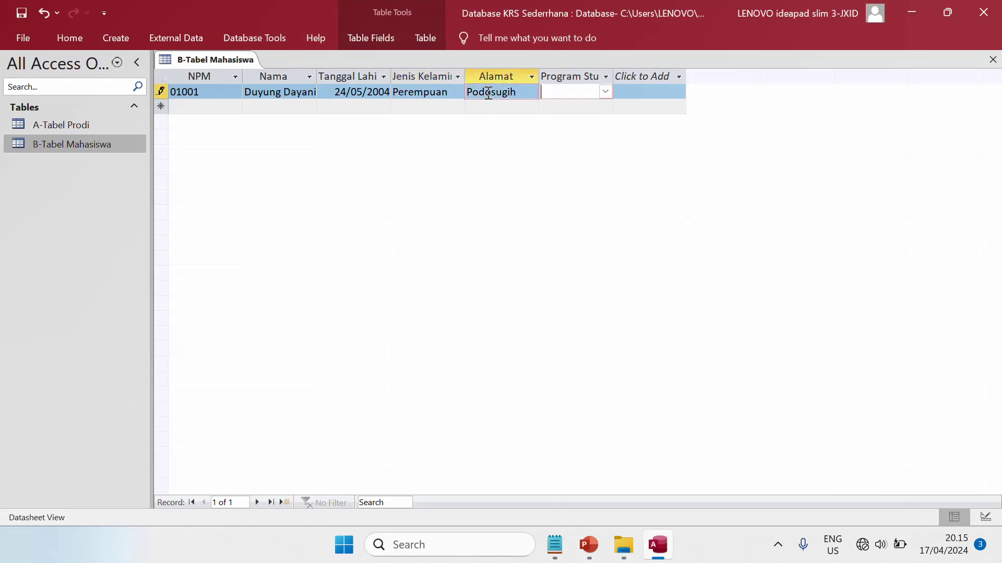
left_click(605, 92)
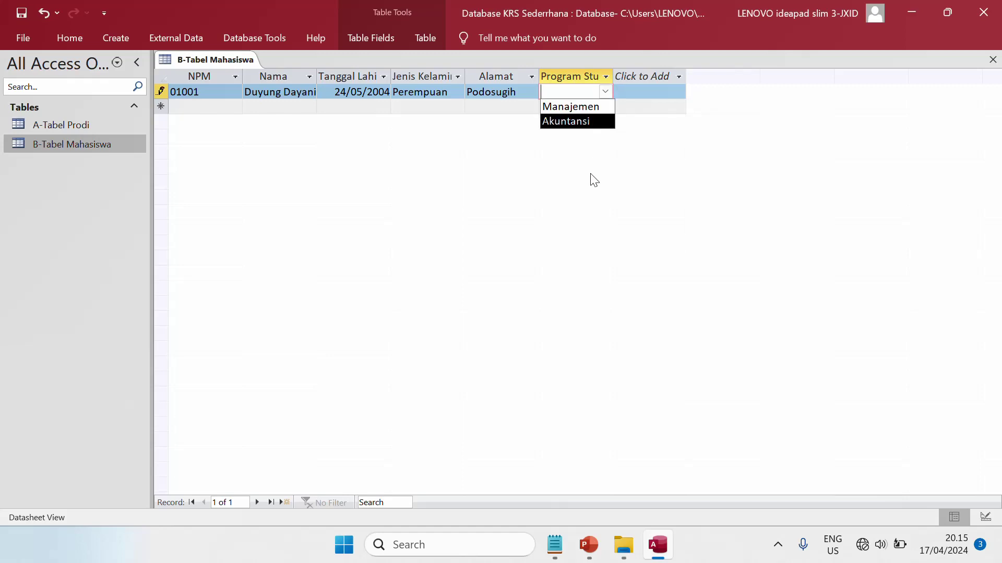
left_click(579, 109)
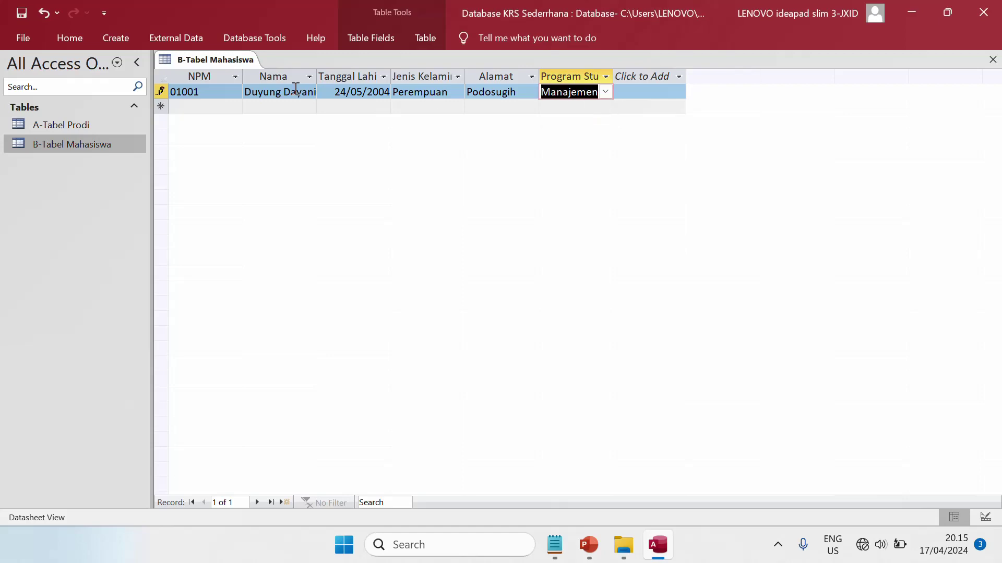
left_click(222, 105)
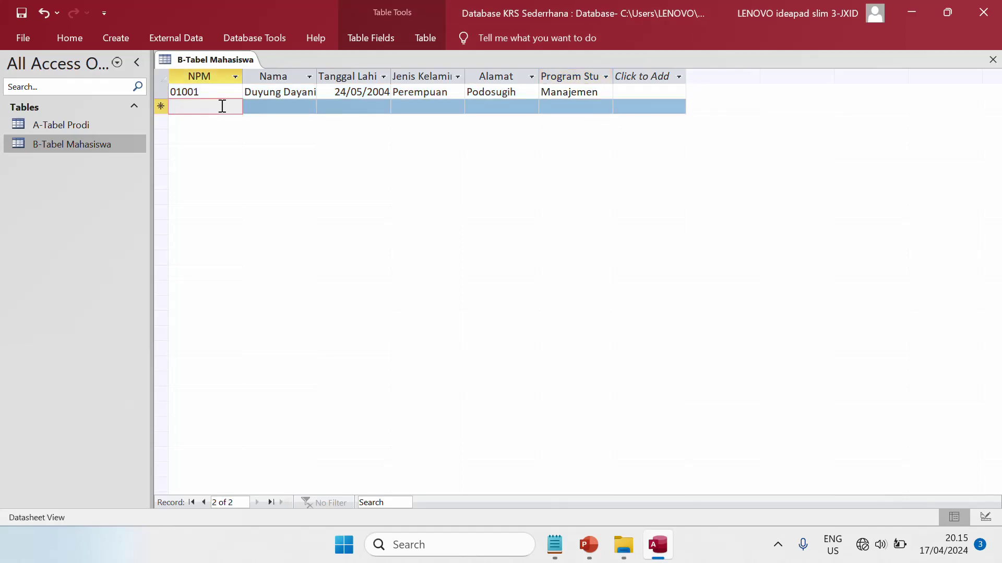
type("02001")
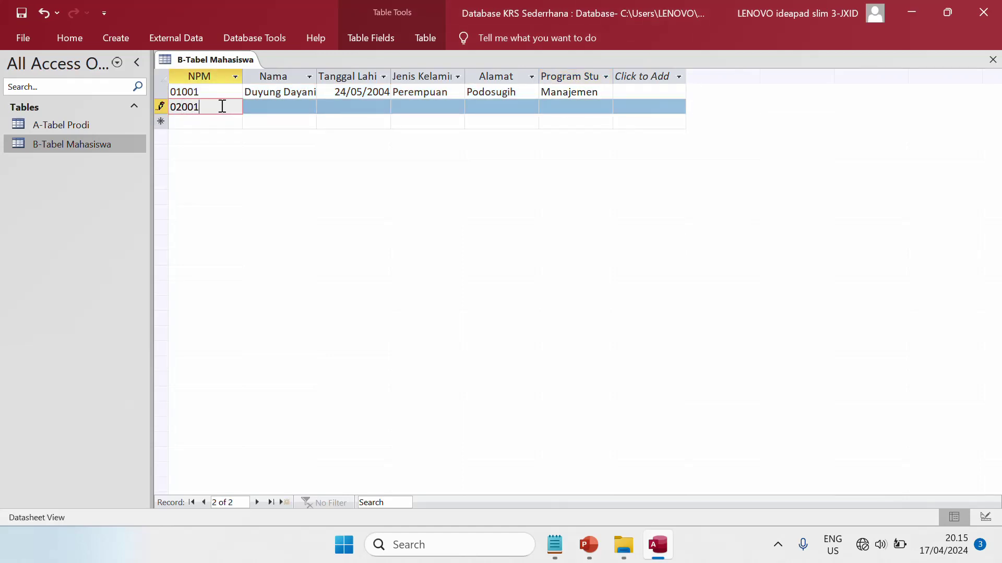
key("Tab")
key("Caps_Lock")
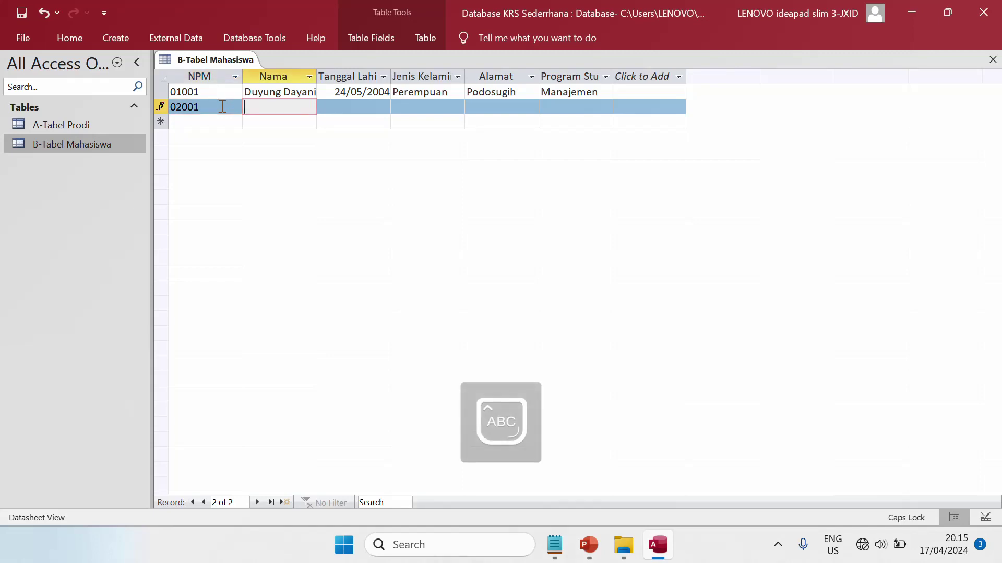
key("Caps_Lock")
key("Tab")
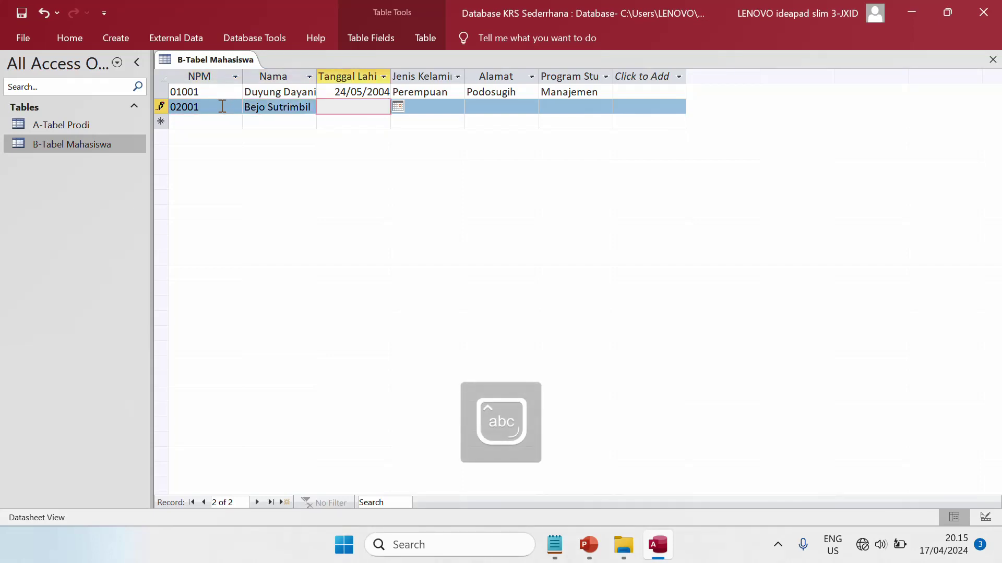
type("0")
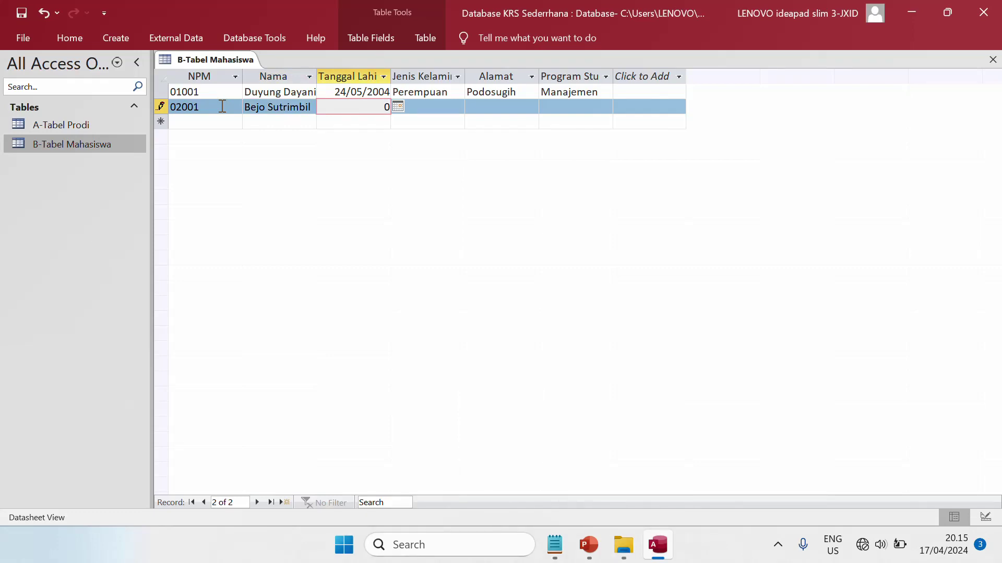
type("7/12/2004")
key("Tab")
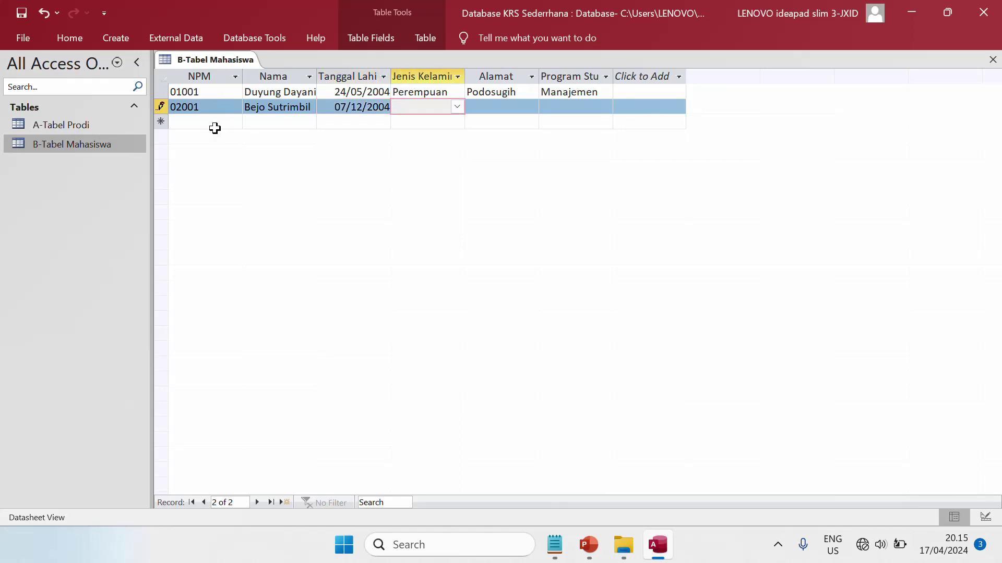
Step: Set gender Laki-laki, enter the address, choose Akuntansi, then close the table
left_click(463, 109)
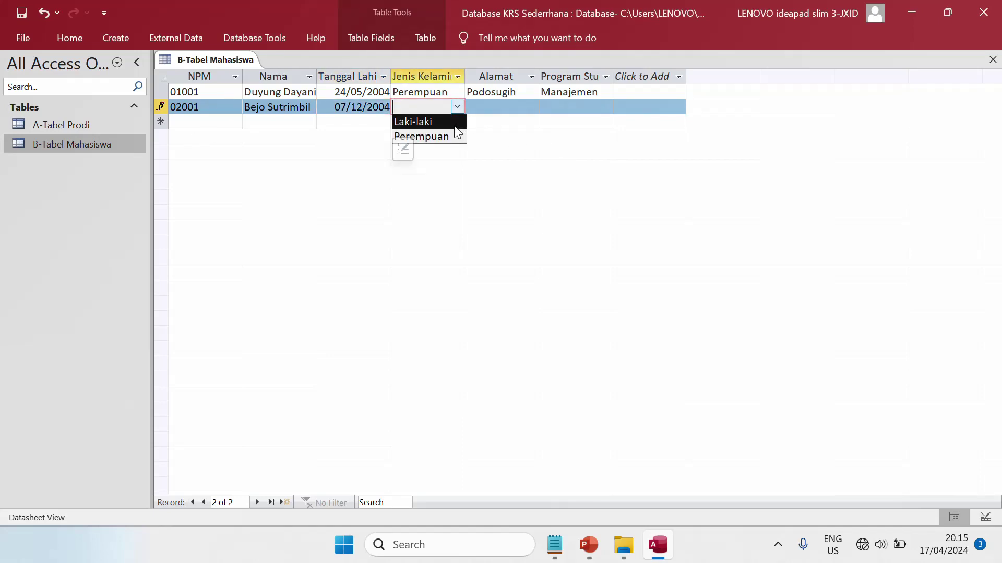
left_click(458, 121)
left_click(506, 110)
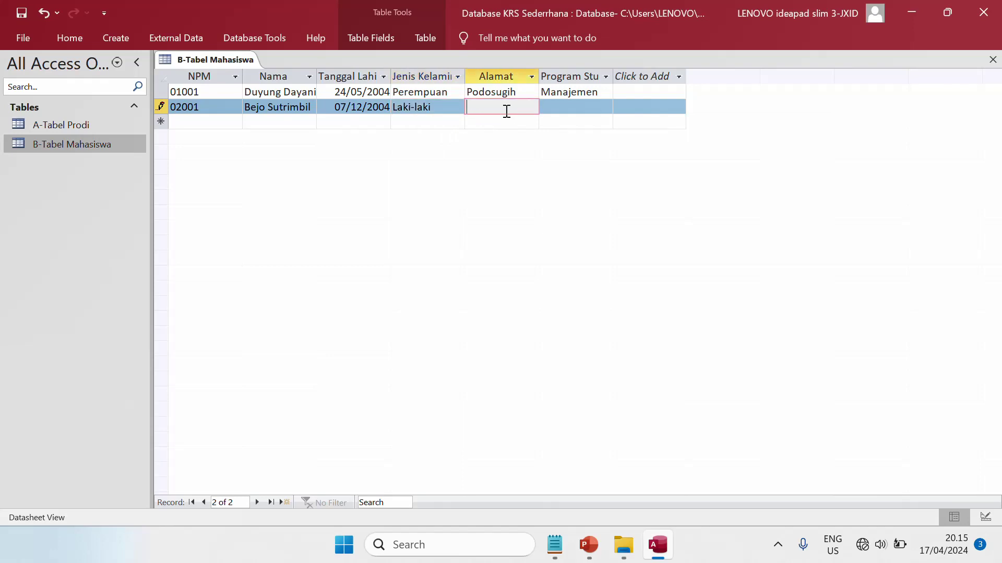
type("Buaran")
key("Tab")
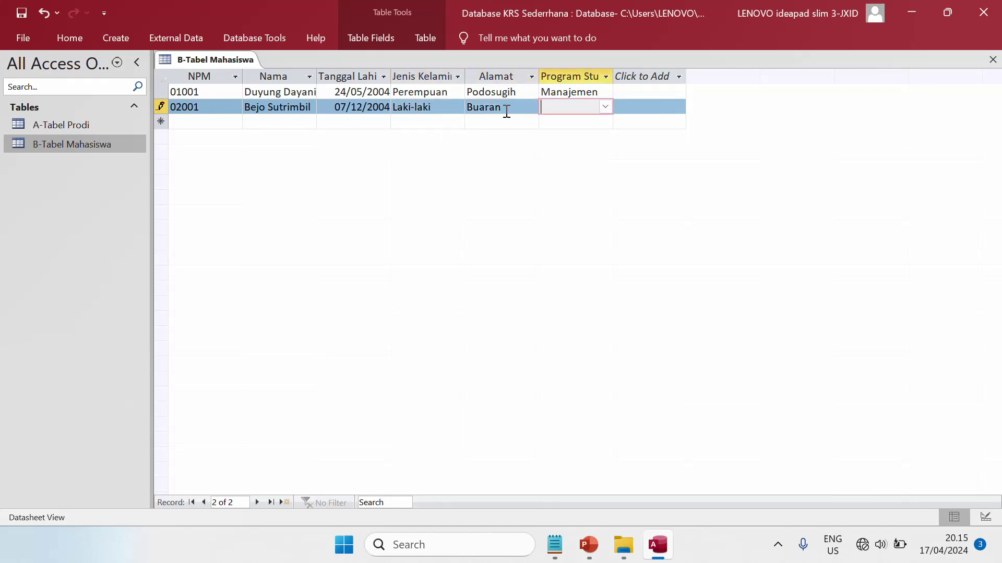
type("Akuntansi")
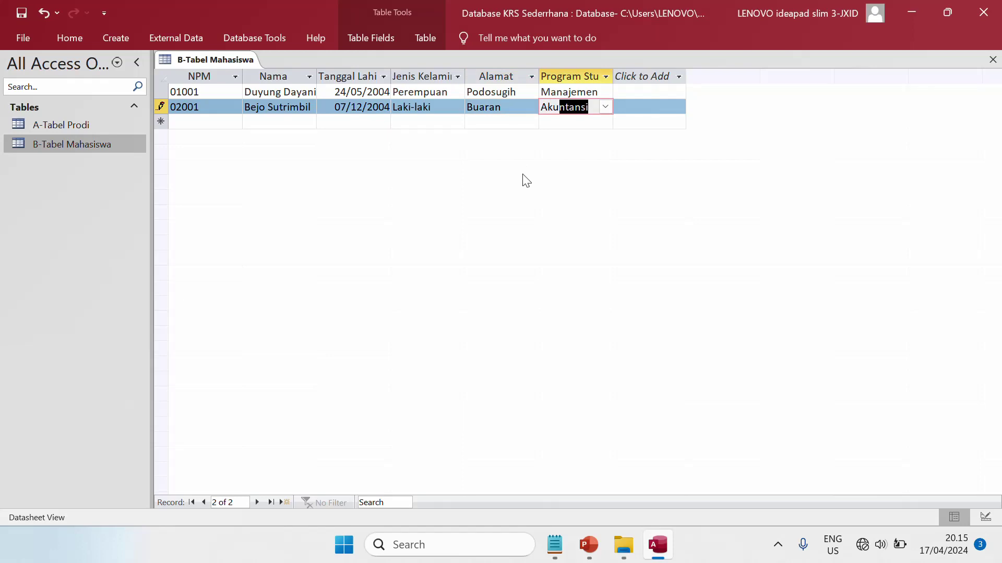
left_click(577, 123)
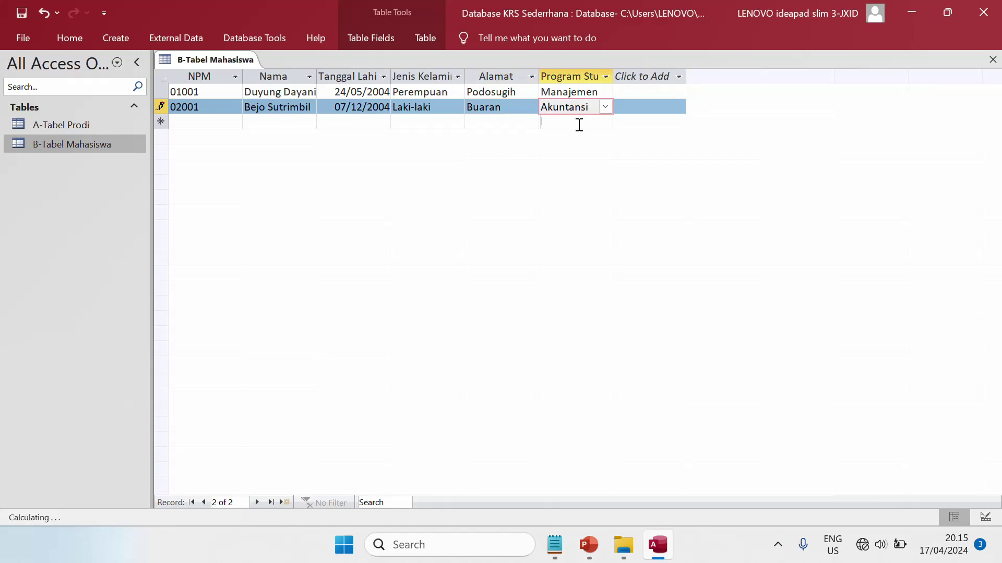
right_click(219, 65)
left_click(230, 94)
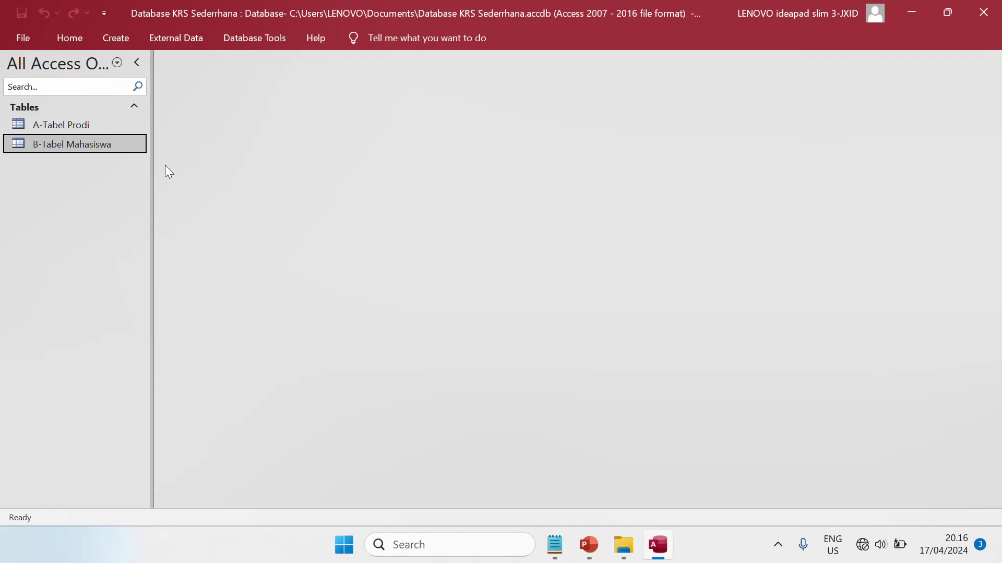
Step: Return to the slideshow and step past the Lookup Wizard and record-entry slides
left_click(655, 548)
left_click(658, 525)
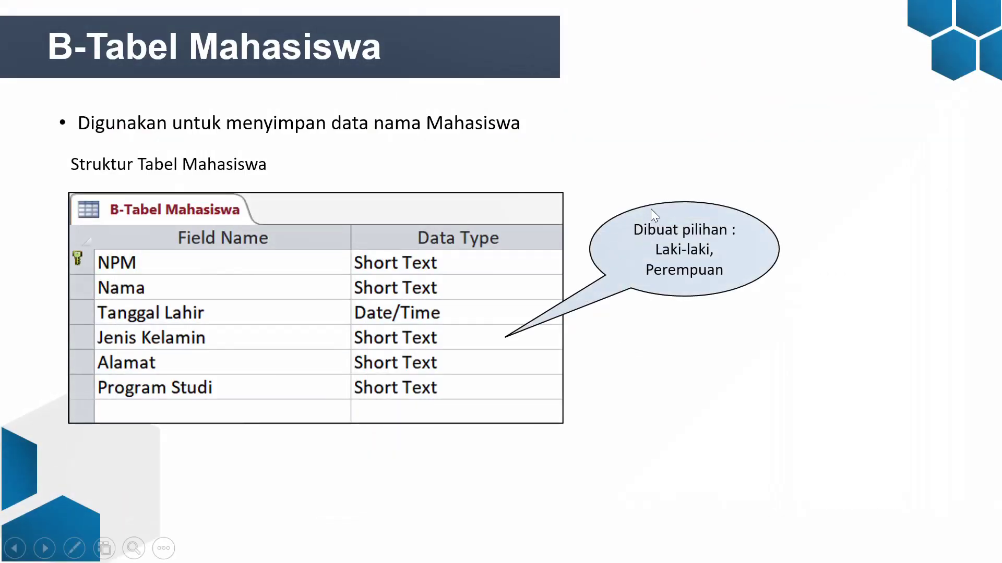
left_click(651, 208)
left_click(651, 208)
left_click(651, 208)
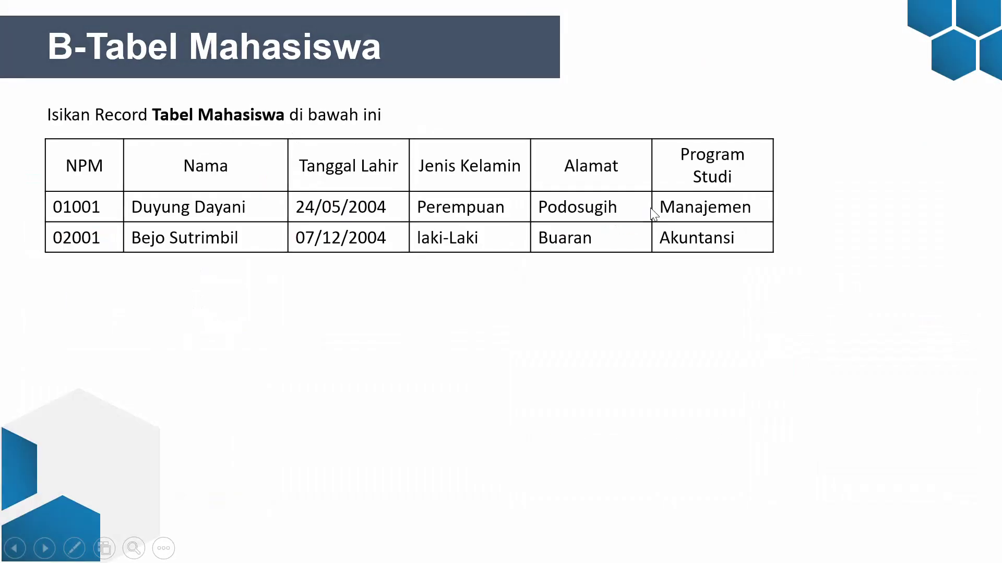
left_click(329, 152)
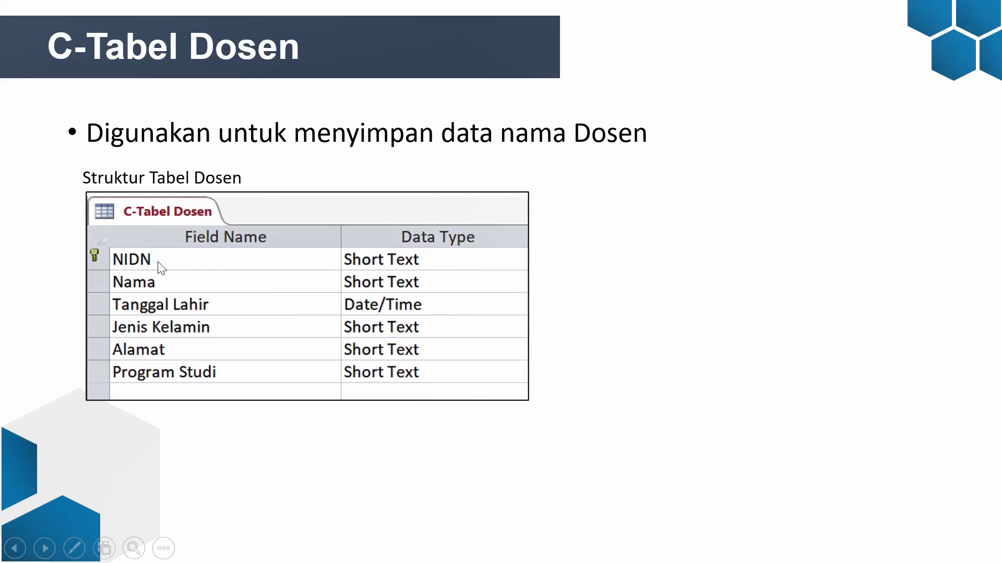
Step: Back in Access, create a new blank table and switch it to Design View
key("alt+Tab")
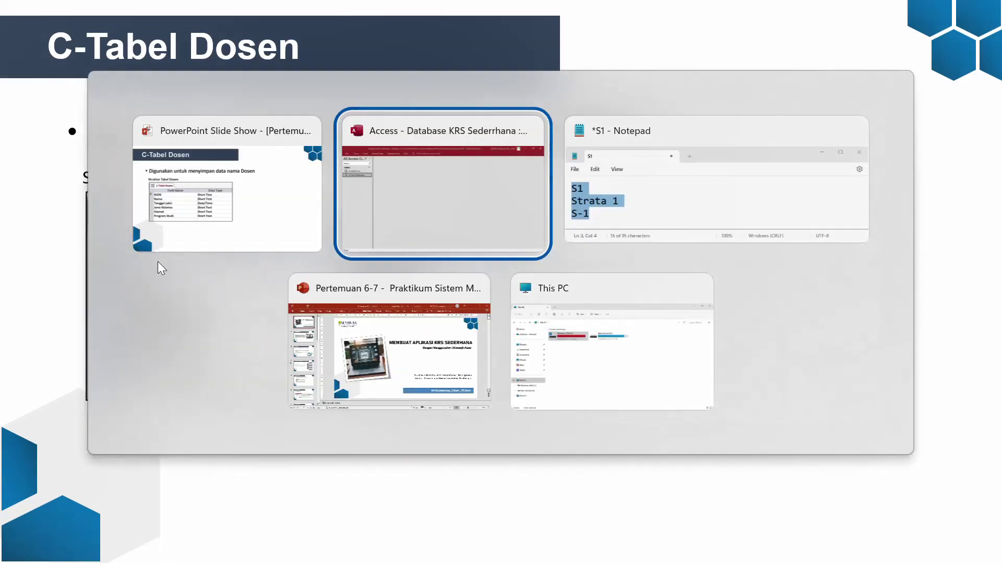
left_click(110, 43)
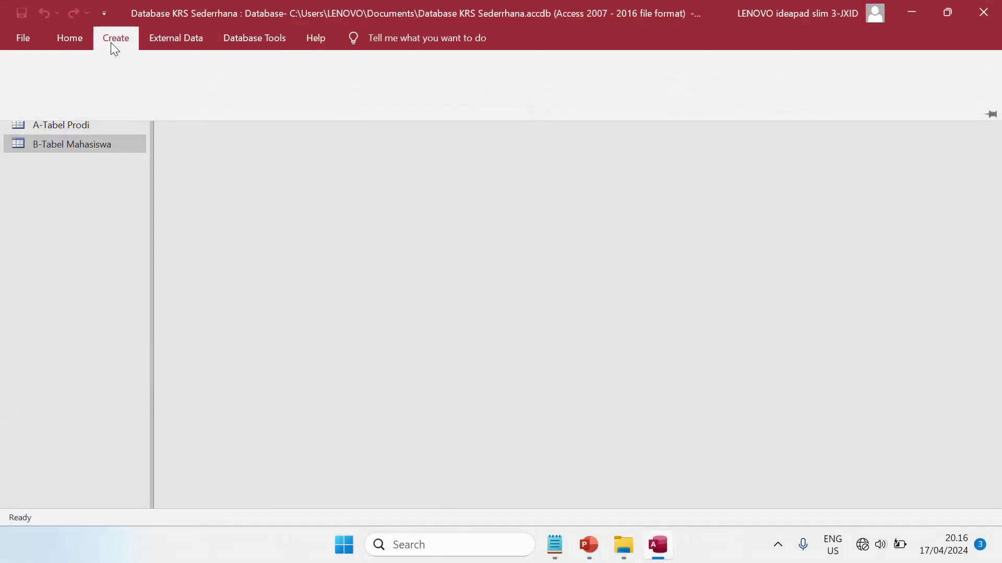
left_click(93, 68)
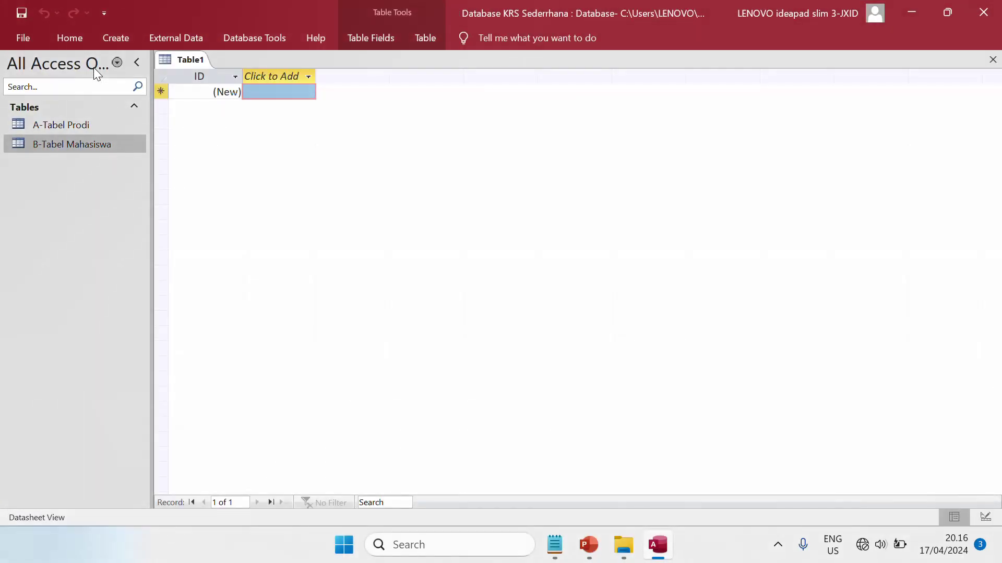
right_click(197, 61)
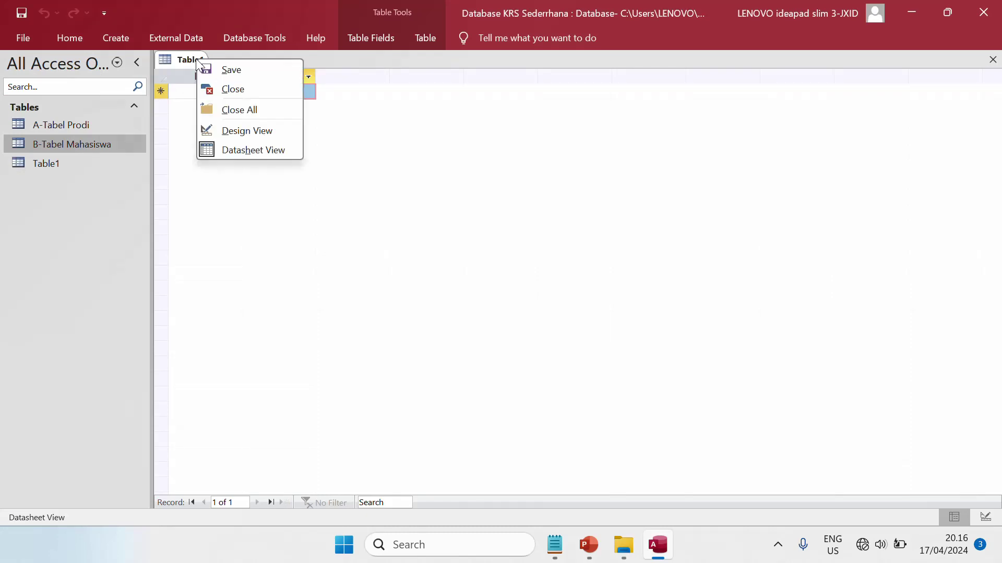
left_click(228, 132)
Step: Save the new table as 'C-Tabel Dosen'
key("Caps_Lock")
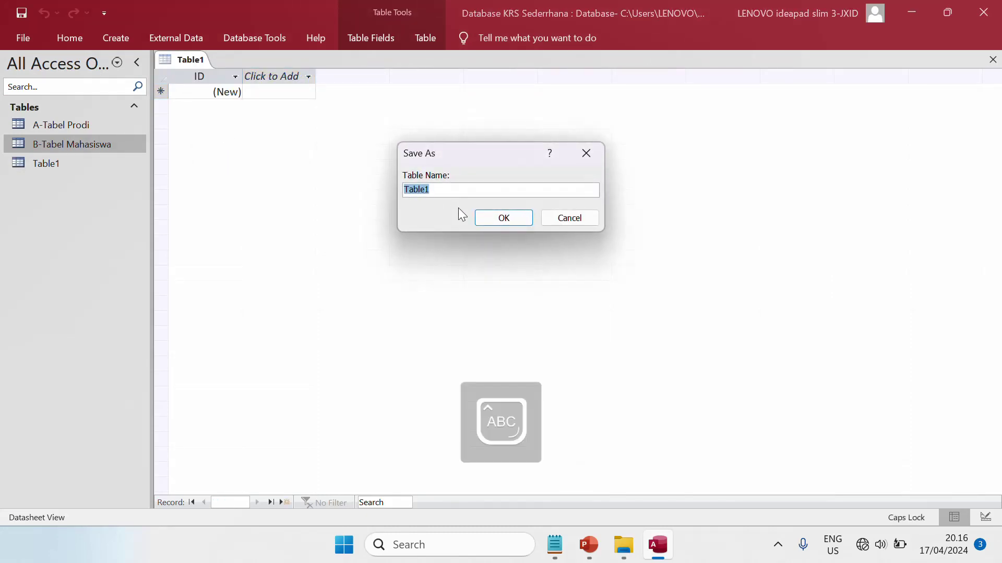
type("C-tAB")
key("Caps_Lock")
key("BackSpace")
key("BackSpace")
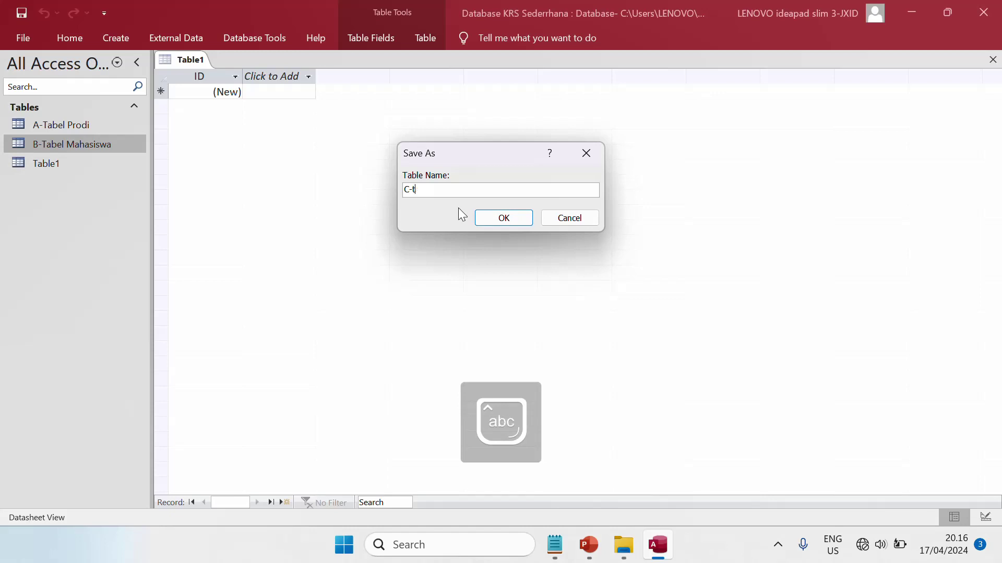
key("BackSpace")
type("Tabel Dosen")
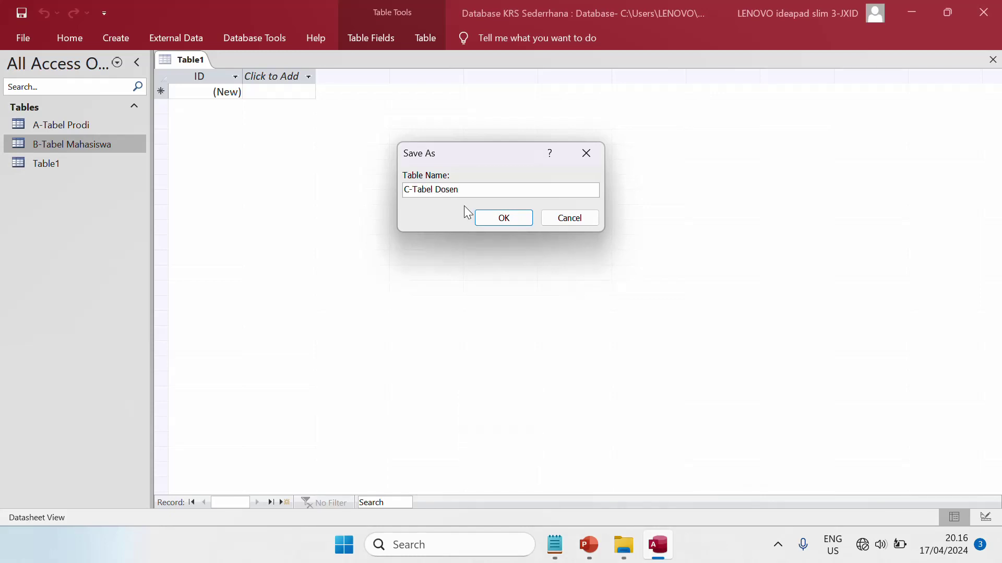
left_click(504, 219)
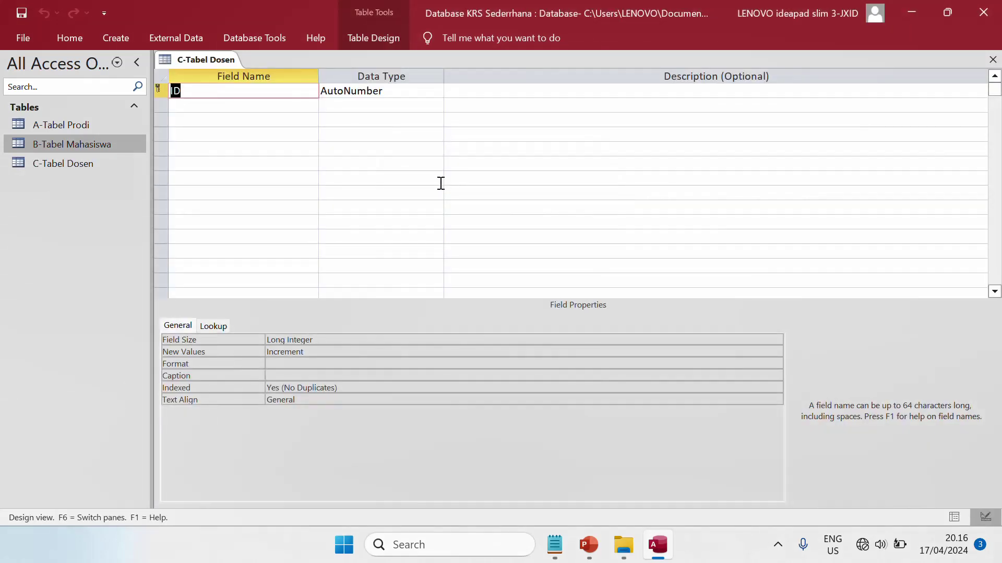
Step: Enter the fields NIDN, Nama, Tanggal Lahir, Jenis Kelamin, Alamat and Program Studi
type("NIDN")
key("Down")
type("Nama")
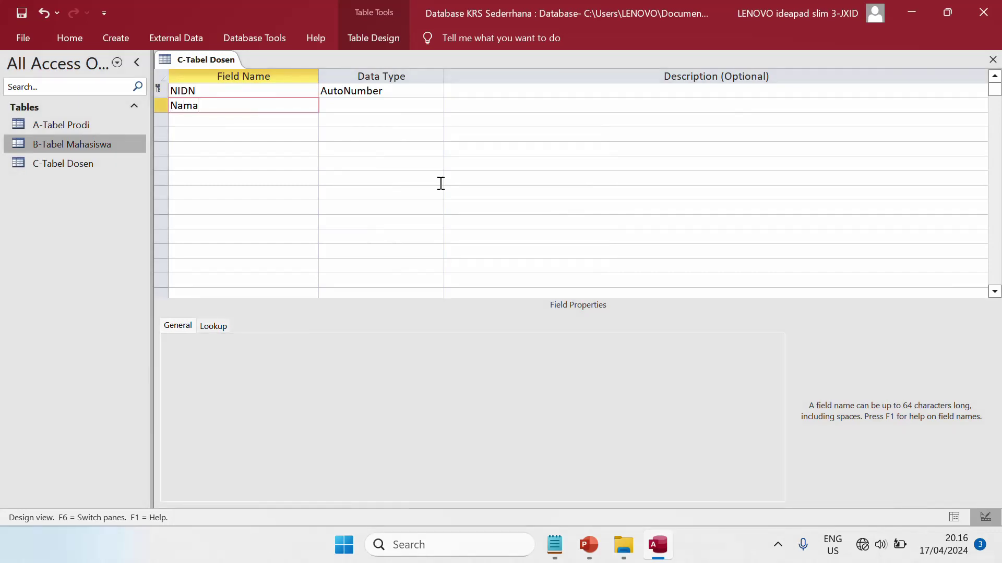
key("Down")
type("Tanggal a")
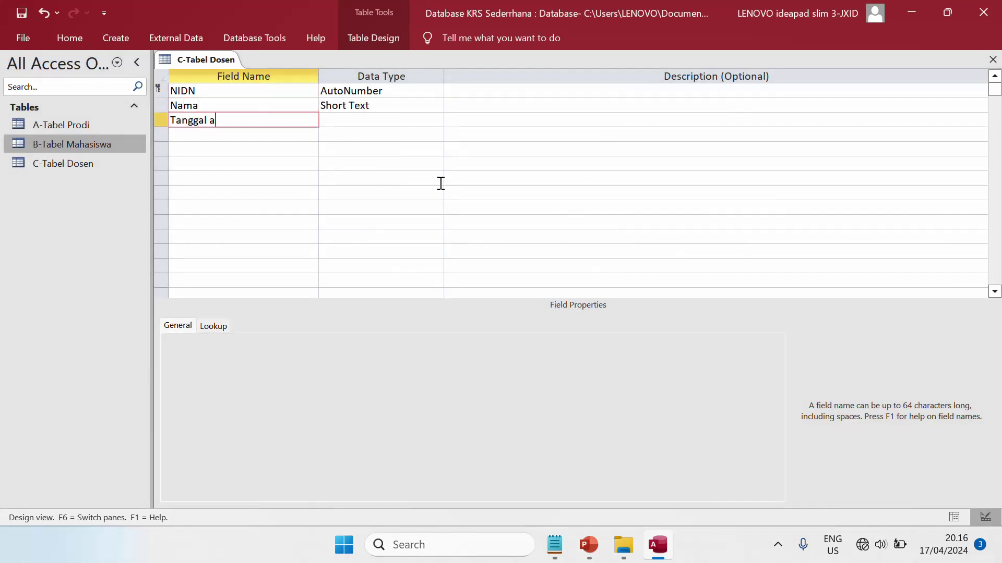
key("BackSpace")
type("Lahir")
key("Down")
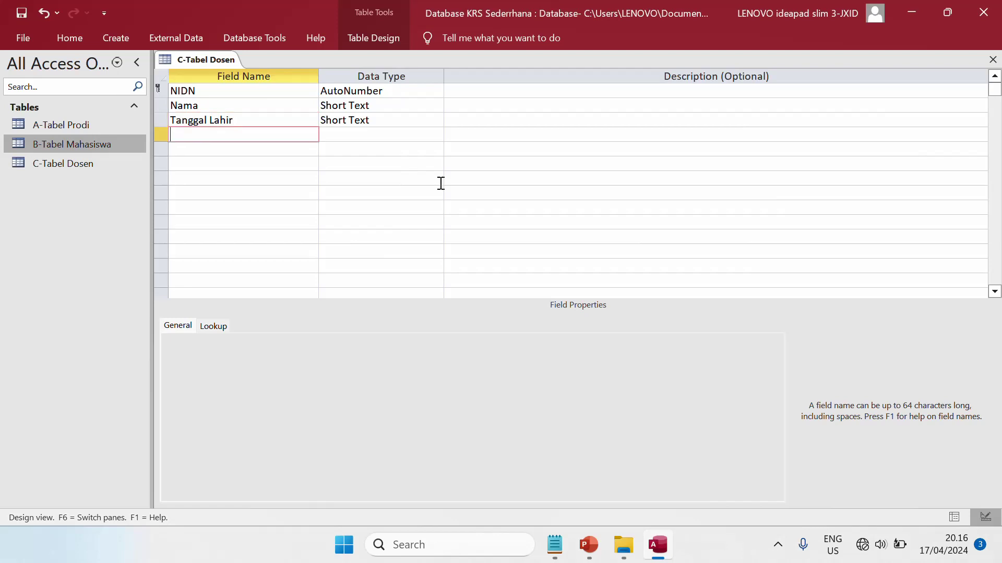
type("Jenis Kelamin")
key("Down")
type("Alam")
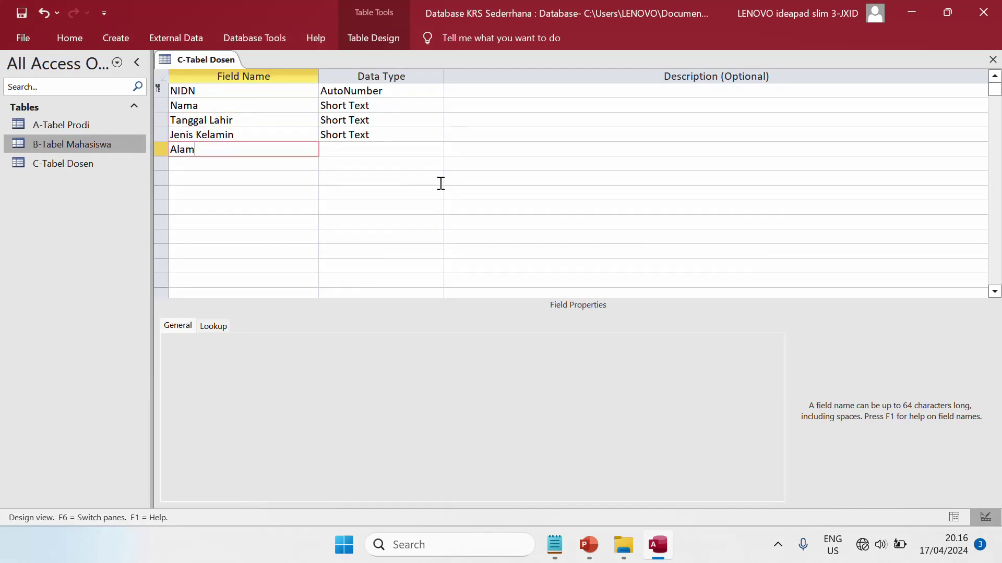
type("at")
key("Down")
type("Program Studi")
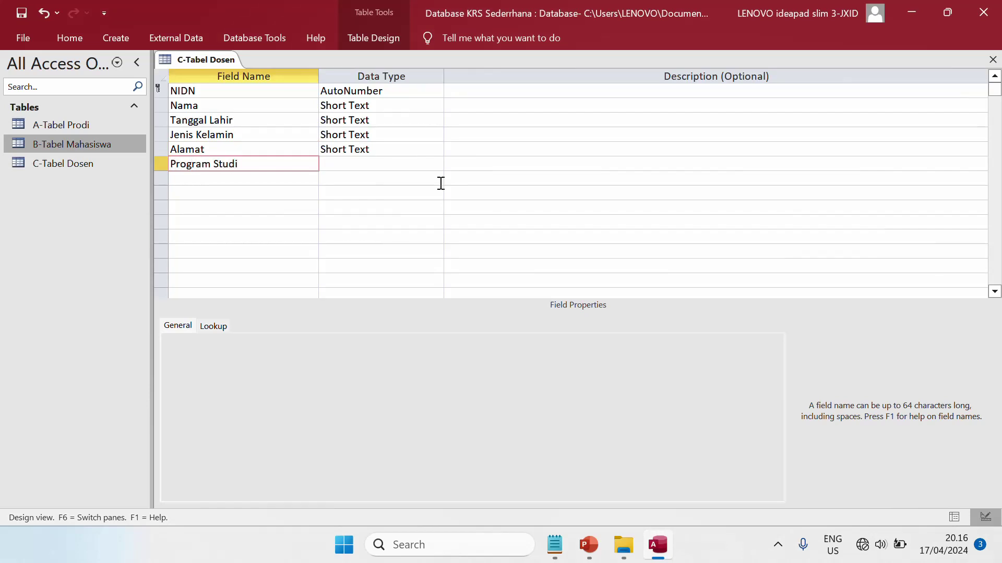
Step: Make NIDN Short Text and Tanggal Lahir Date/Time, then start a Lookup Wizard for Jenis Kelamin
left_click(424, 160)
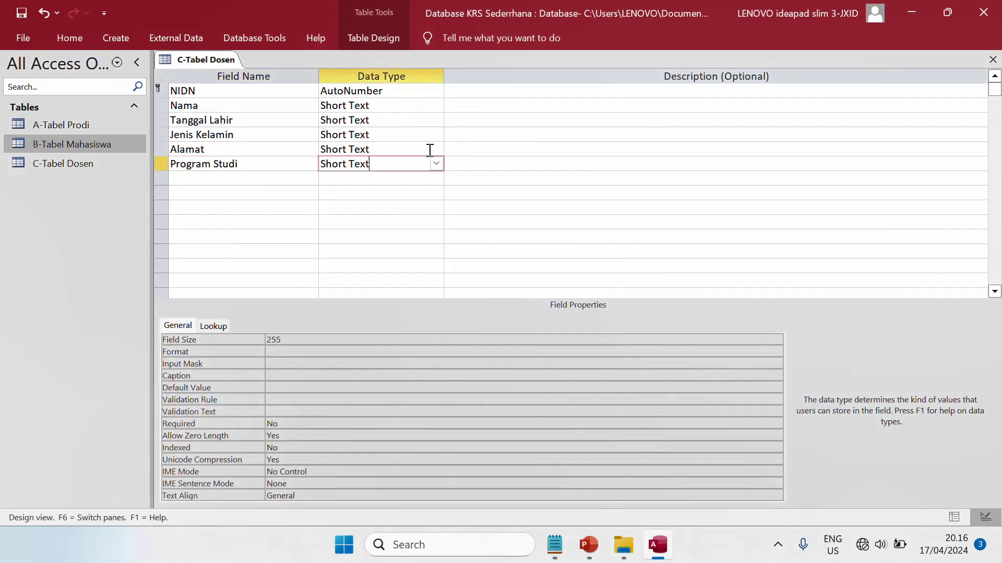
left_click(435, 92)
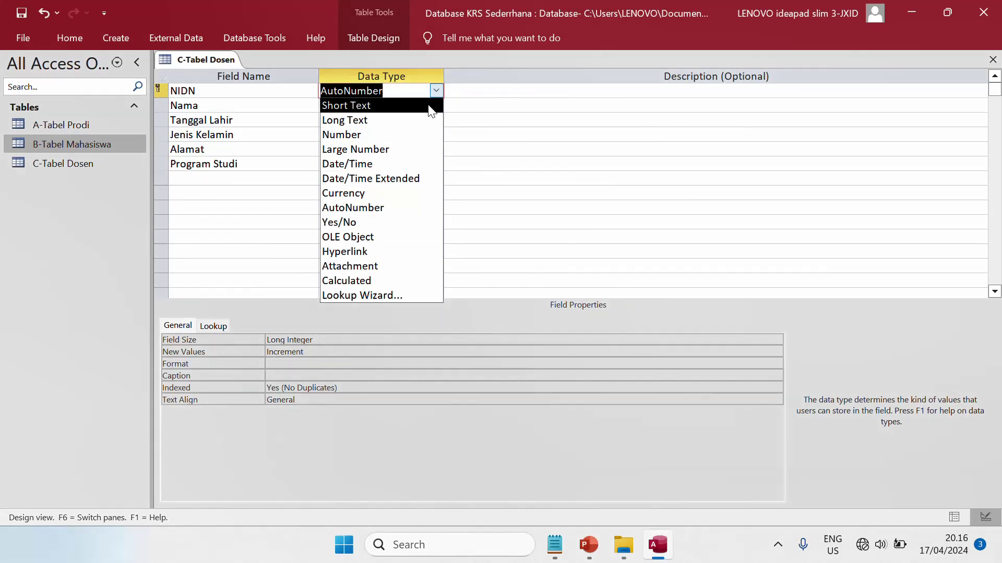
left_click(431, 106)
left_click(416, 121)
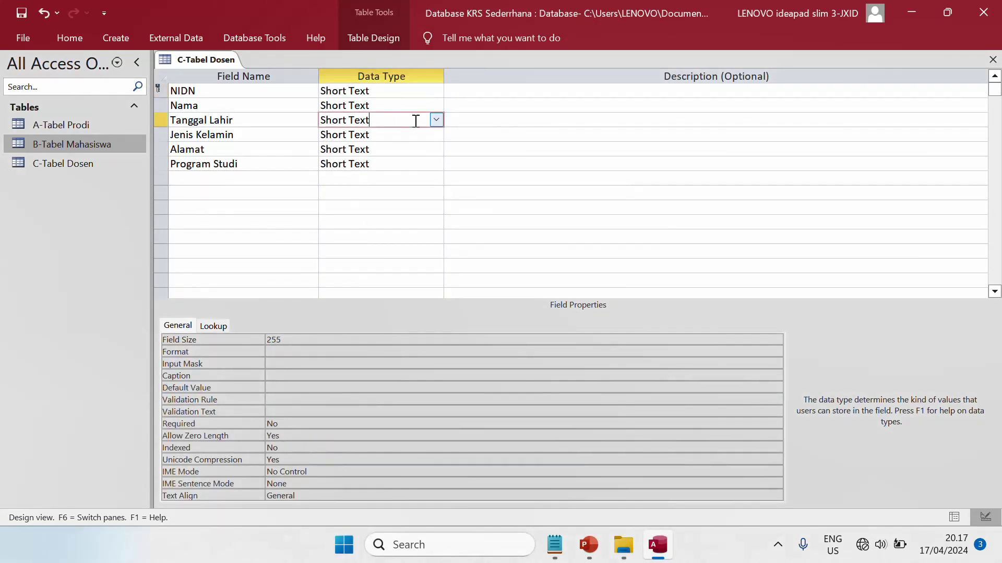
left_click(437, 121)
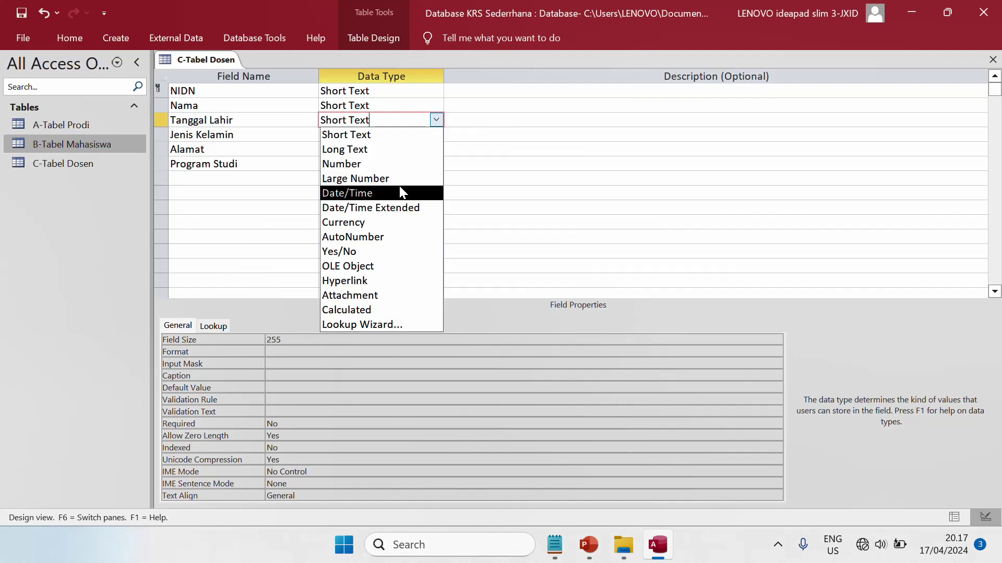
left_click(401, 192)
left_click(425, 135)
left_click(435, 135)
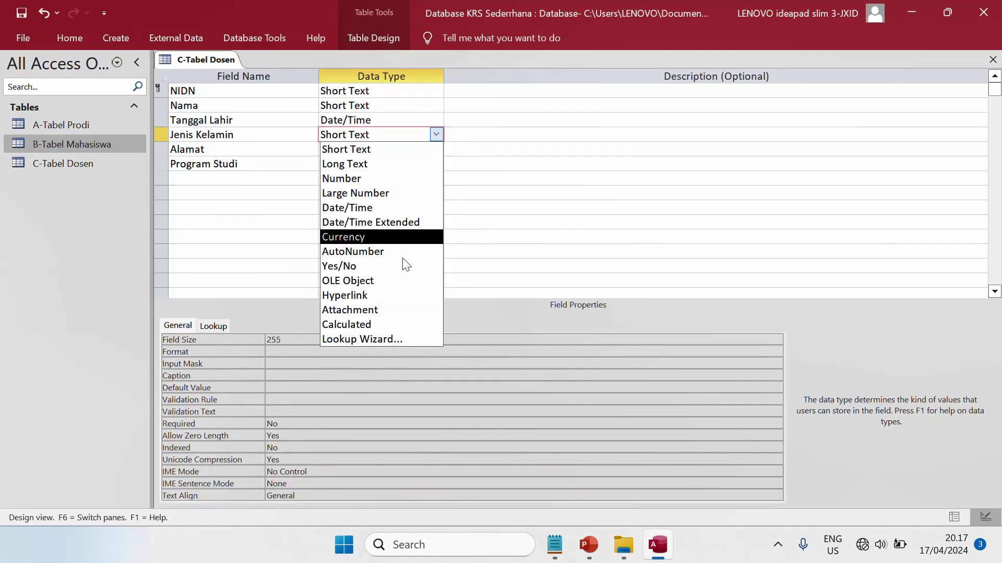
left_click(387, 339)
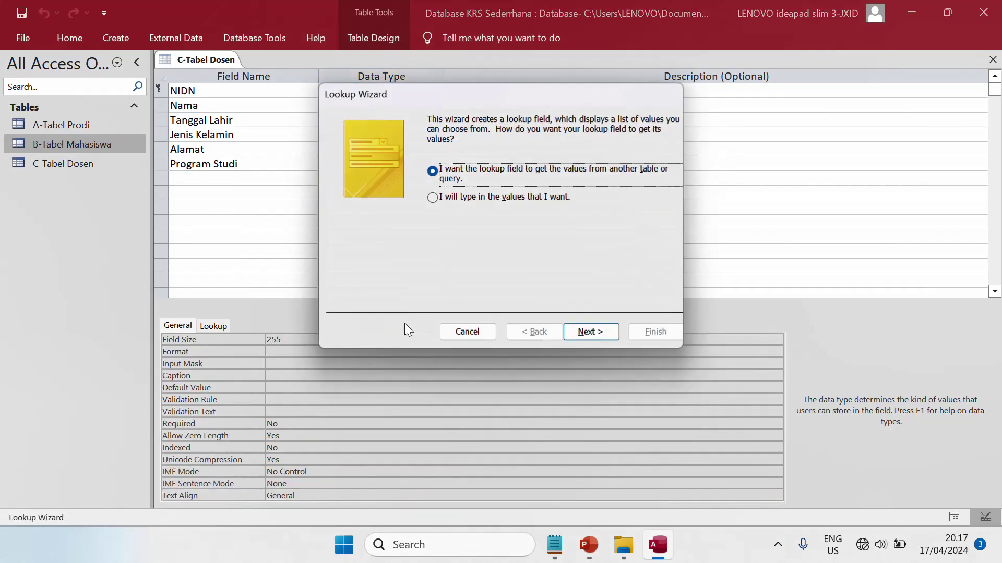
Step: Give Jenis Kelamin a typed value list of Laki-laki and Perempuan
left_click(521, 199)
left_click(593, 337)
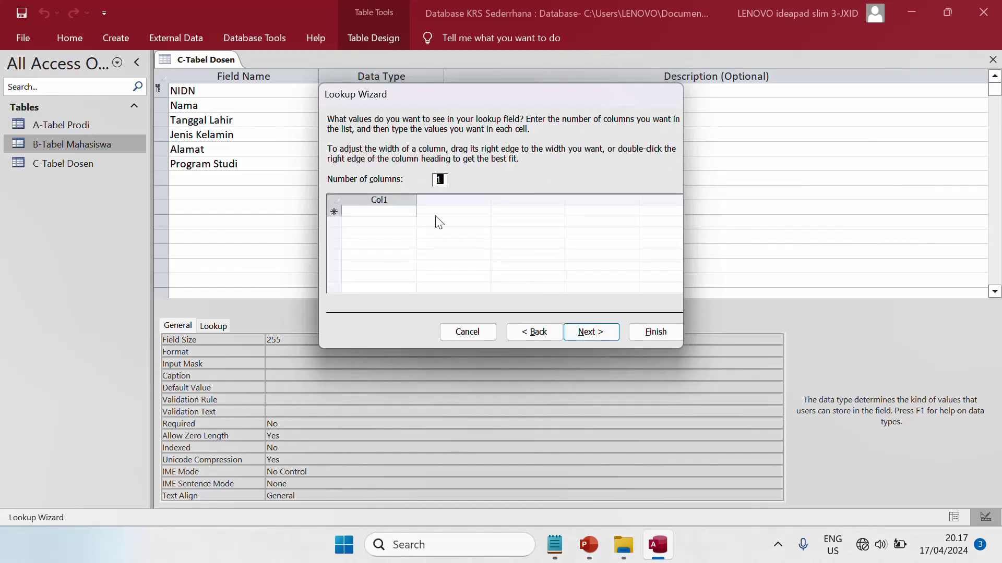
left_click(404, 212)
type("Laki")
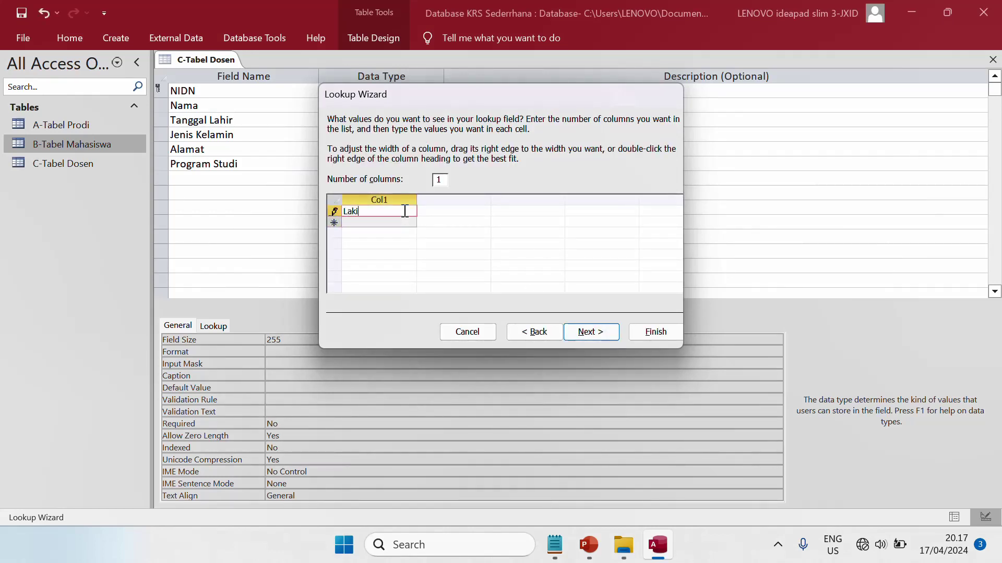
type("-laki")
key("Return")
type("Perempu")
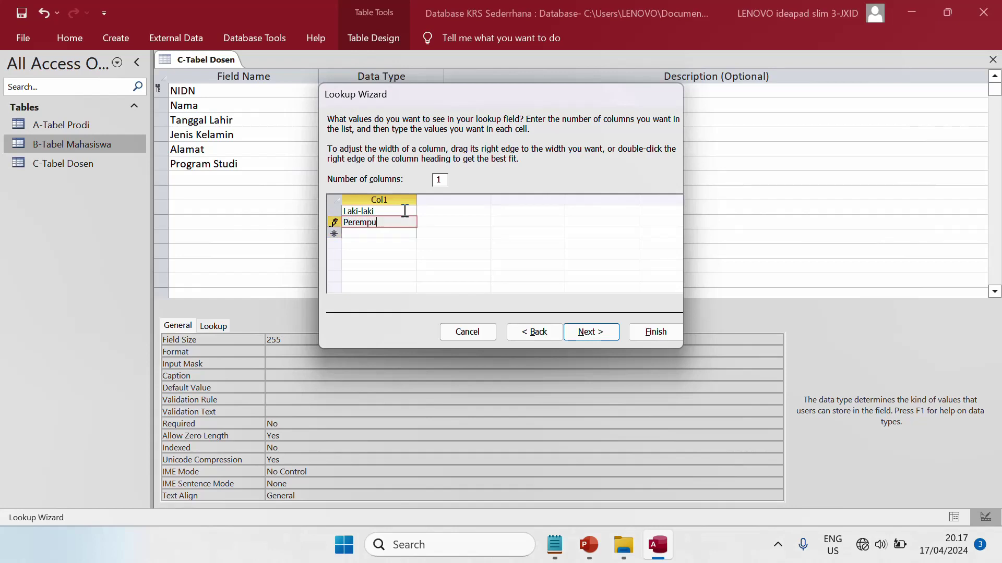
type("an")
left_click(609, 336)
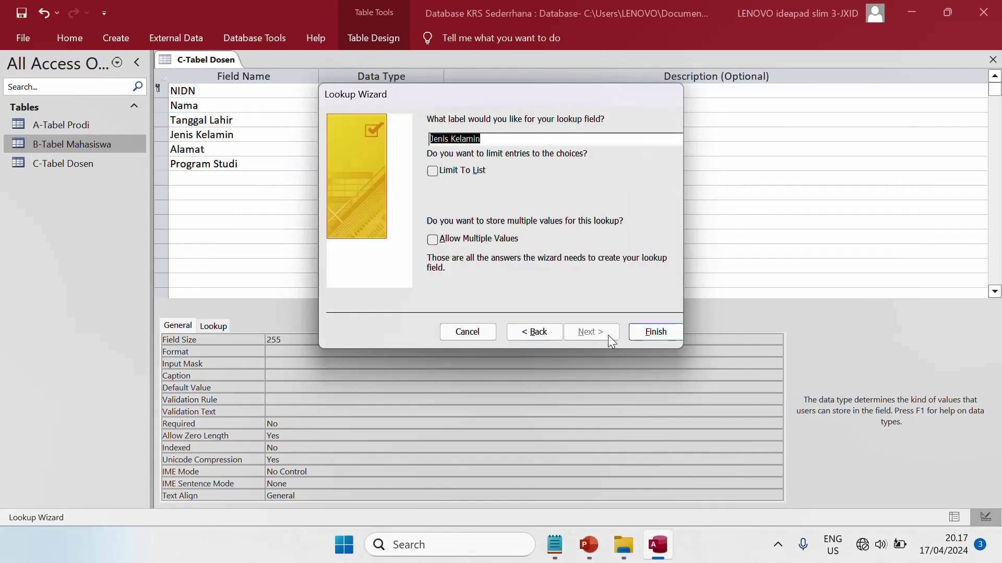
left_click(656, 334)
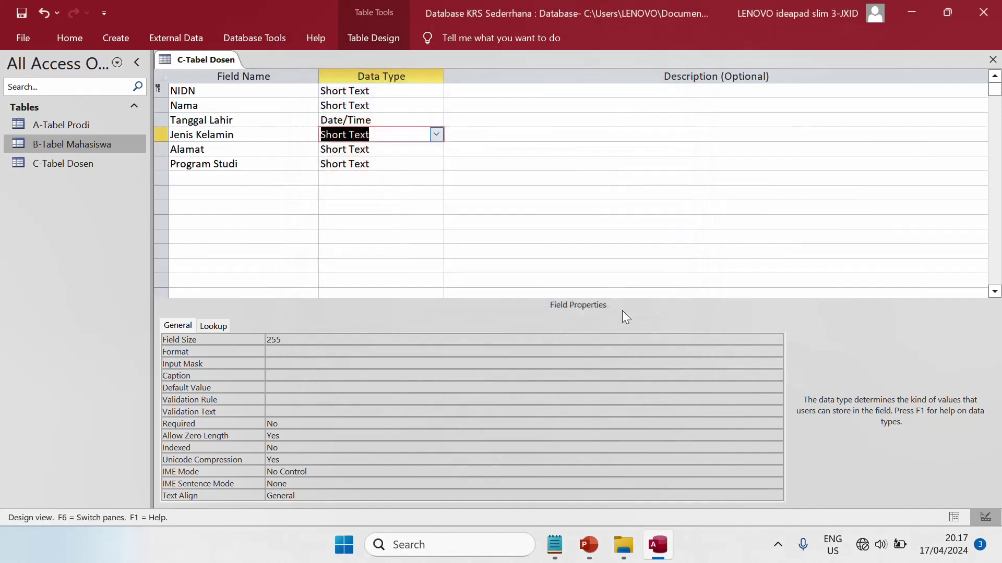
Step: Start a Program Studi lookup showing Nama Prodi from A-Tabel Prodi
left_click(436, 164)
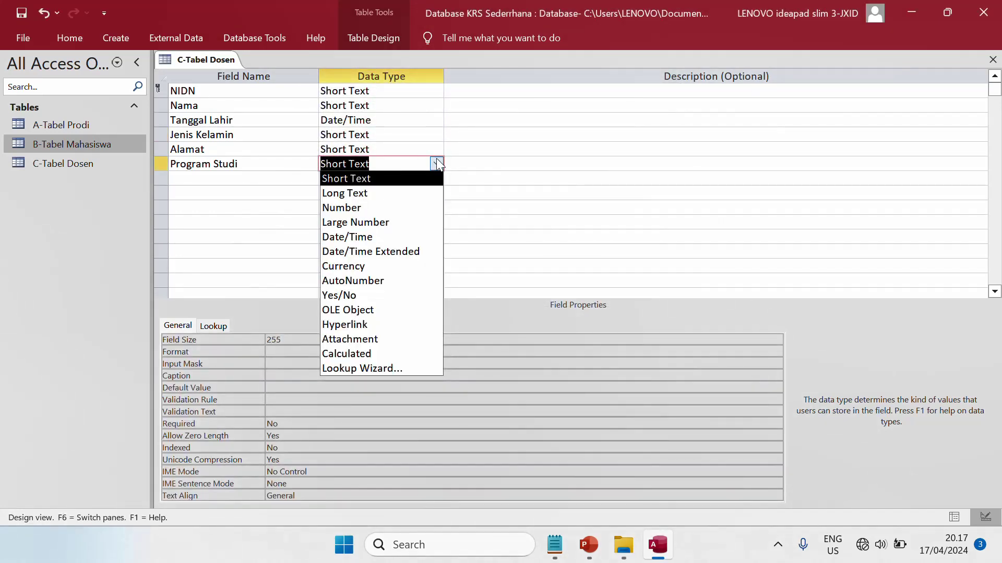
left_click(381, 368)
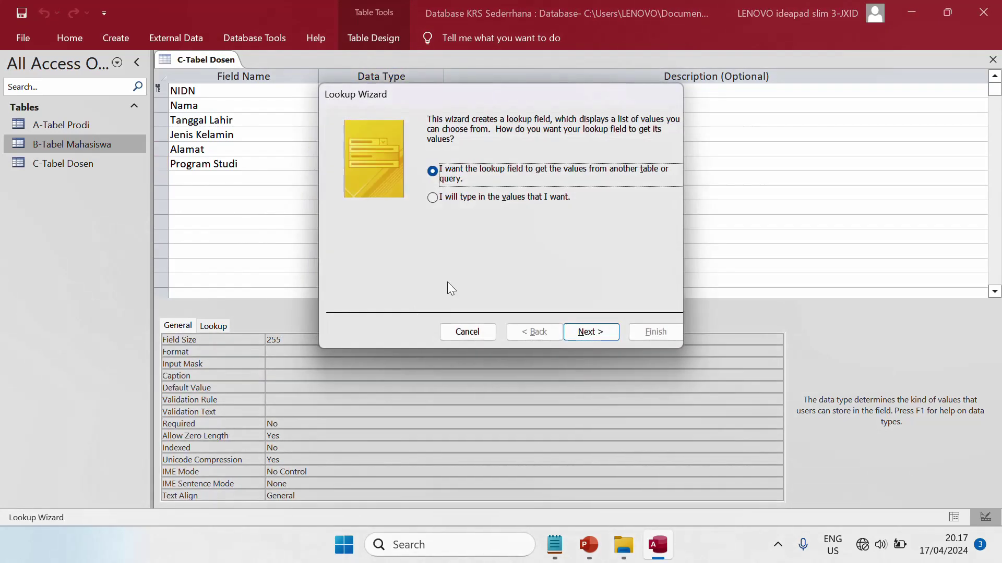
left_click(587, 331)
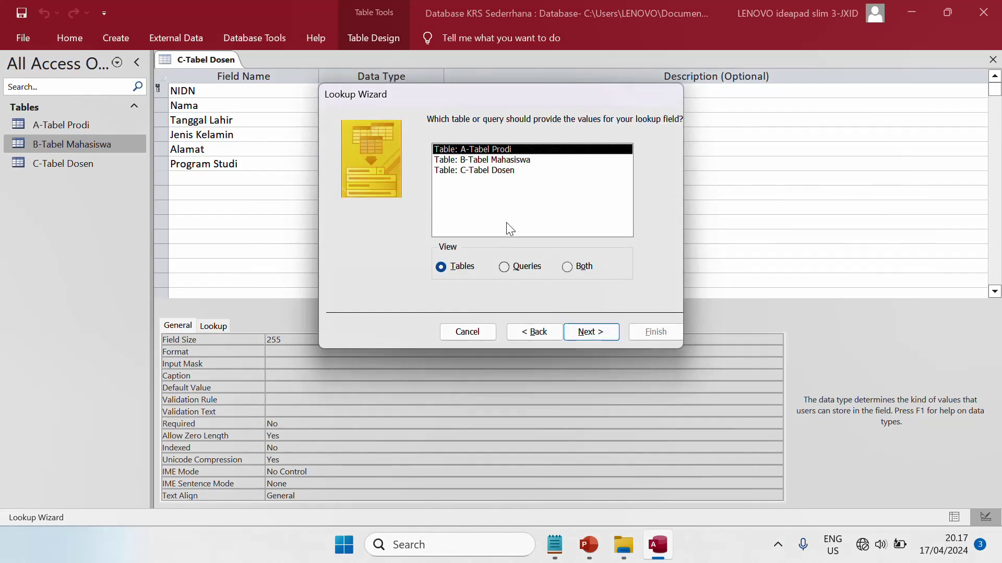
left_click(590, 330)
left_click(368, 236)
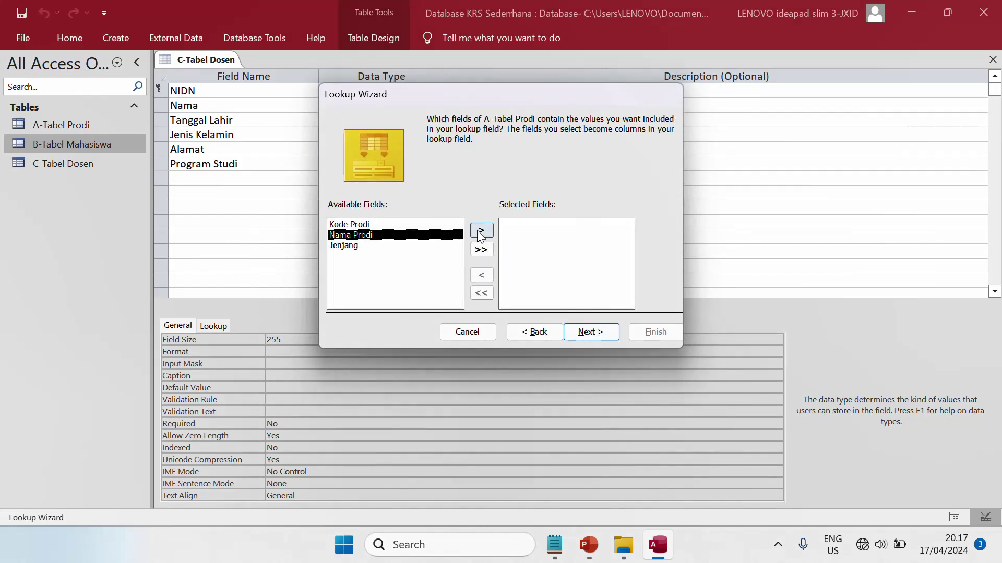
left_click(481, 232)
left_click(589, 331)
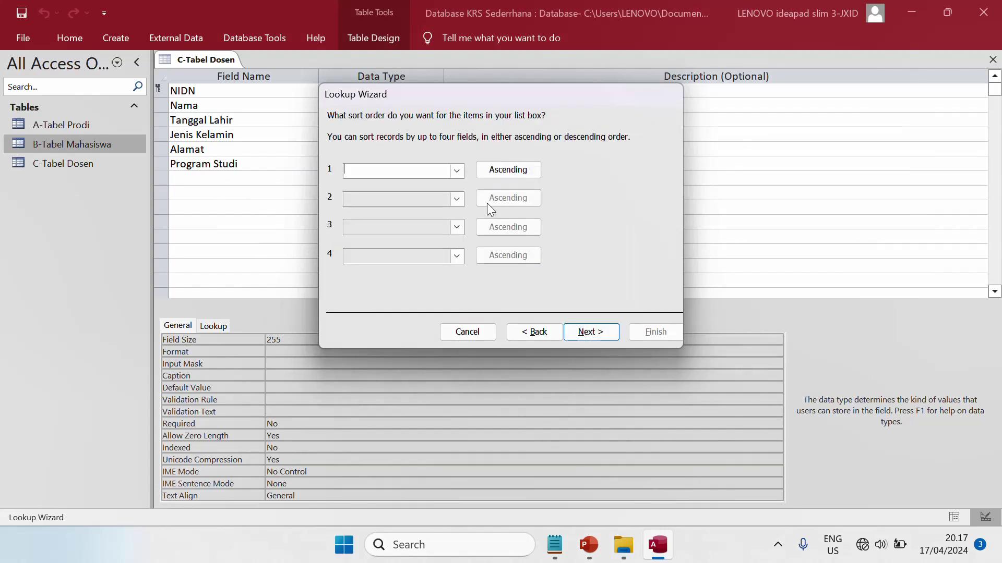
Step: Sort the lookup by Kode Prodi, enable data integrity, finish, and save the table
left_click(457, 170)
left_click(444, 194)
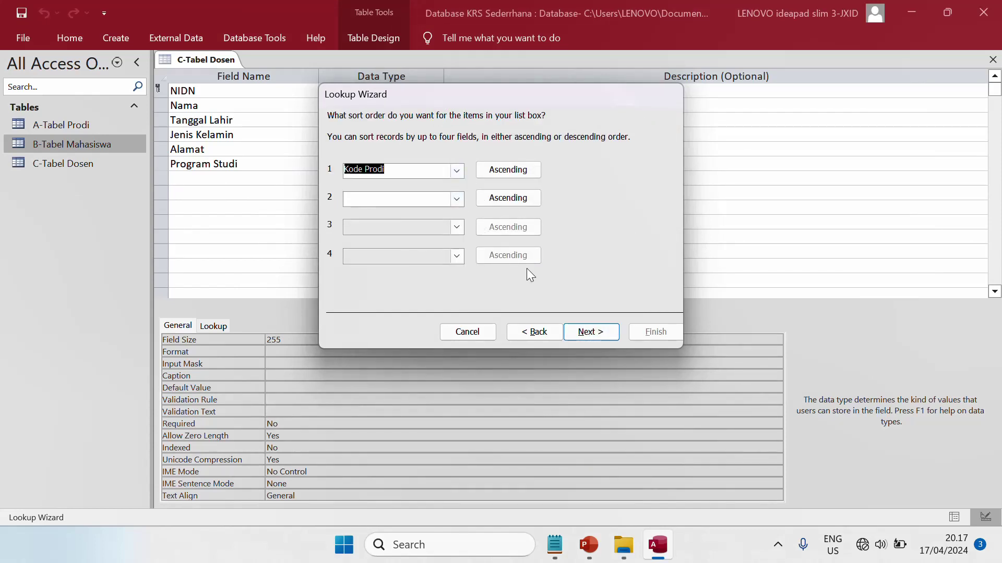
left_click(589, 332)
left_click(589, 332)
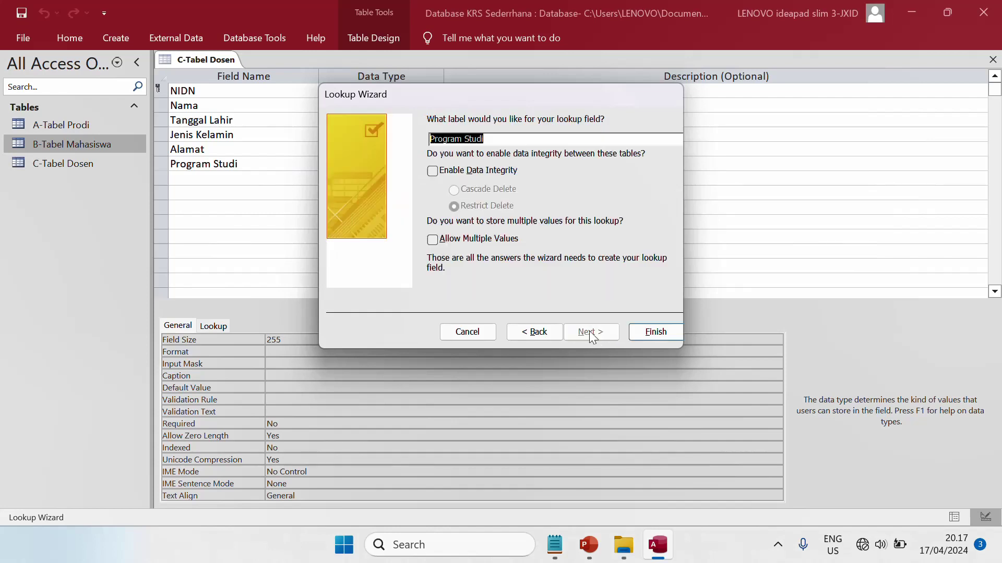
left_click(433, 171)
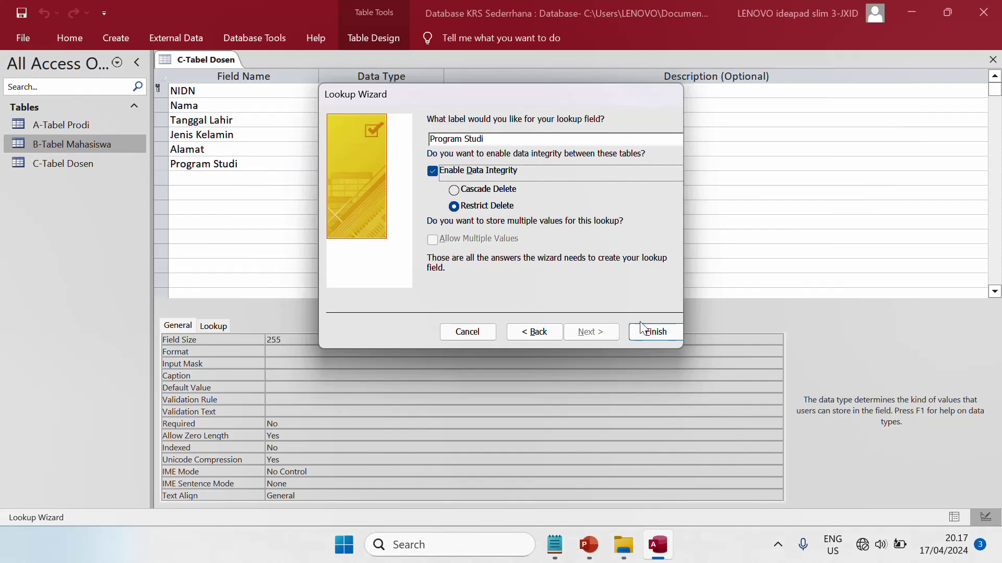
left_click(651, 333)
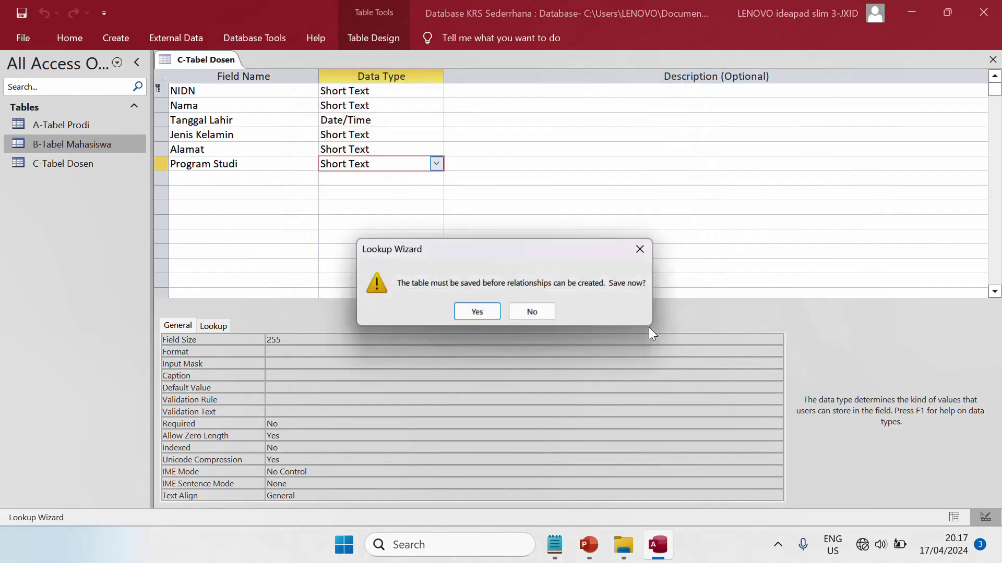
left_click(478, 313)
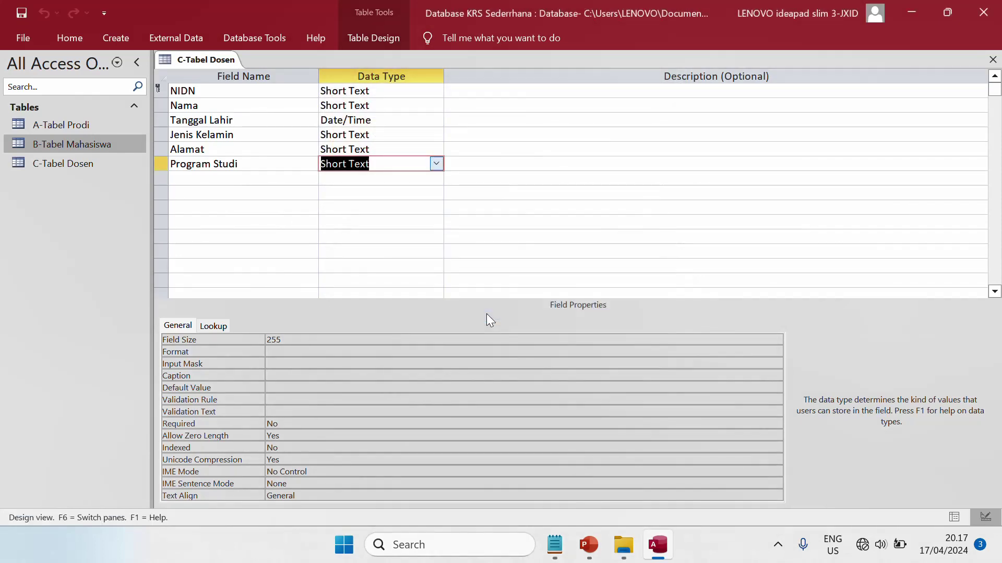
right_click(201, 59)
left_click(211, 83)
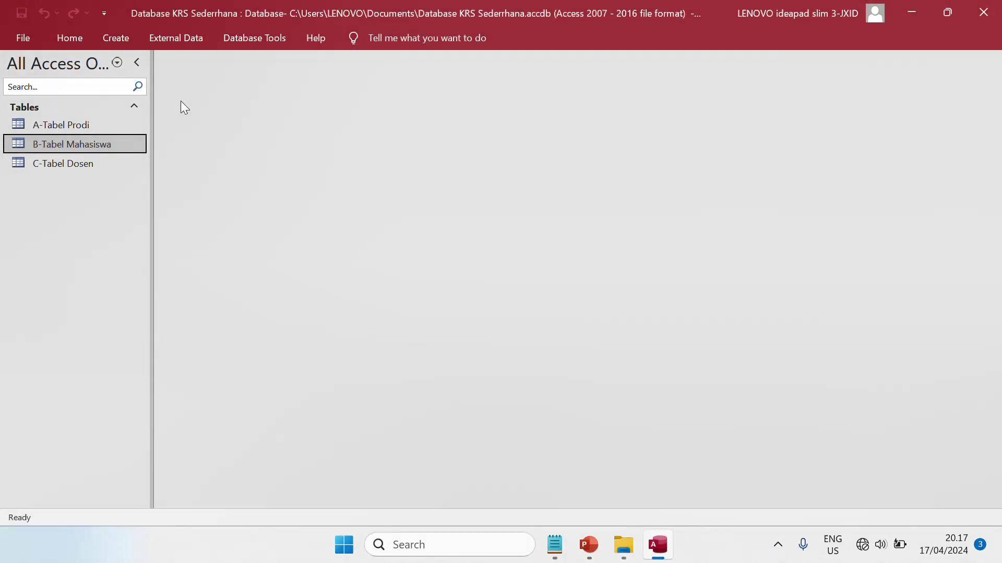
double_click(91, 165)
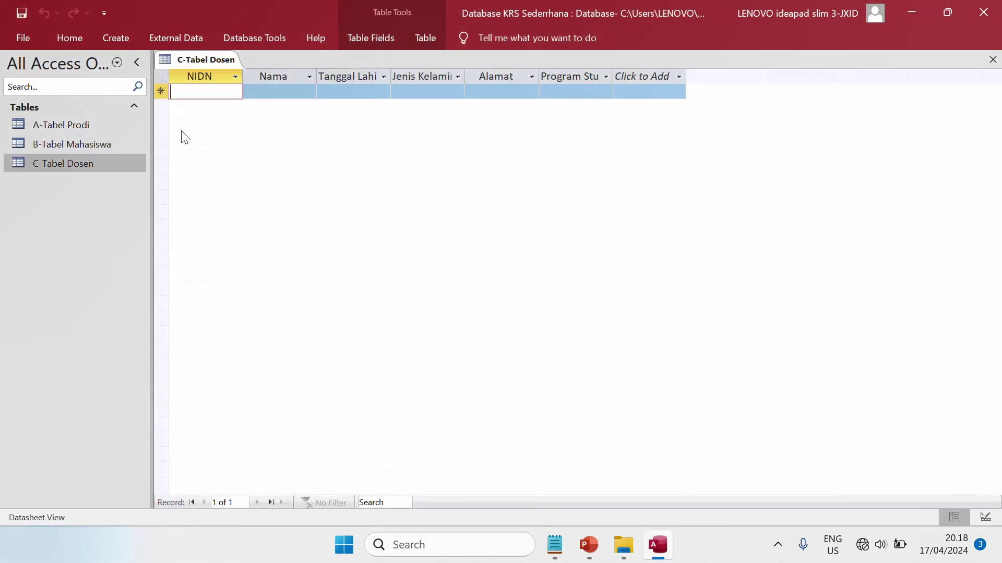
type("06001")
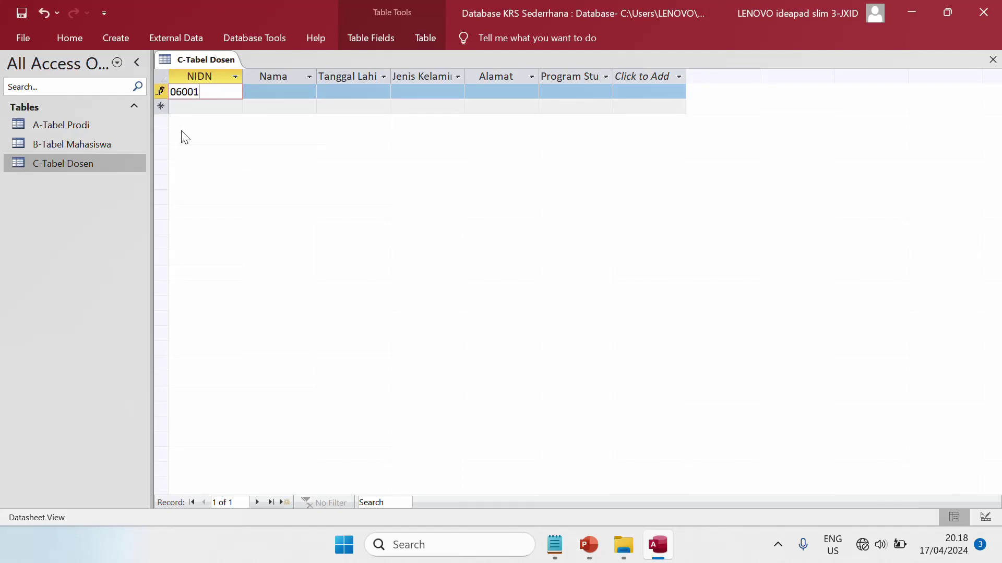
key("Tab")
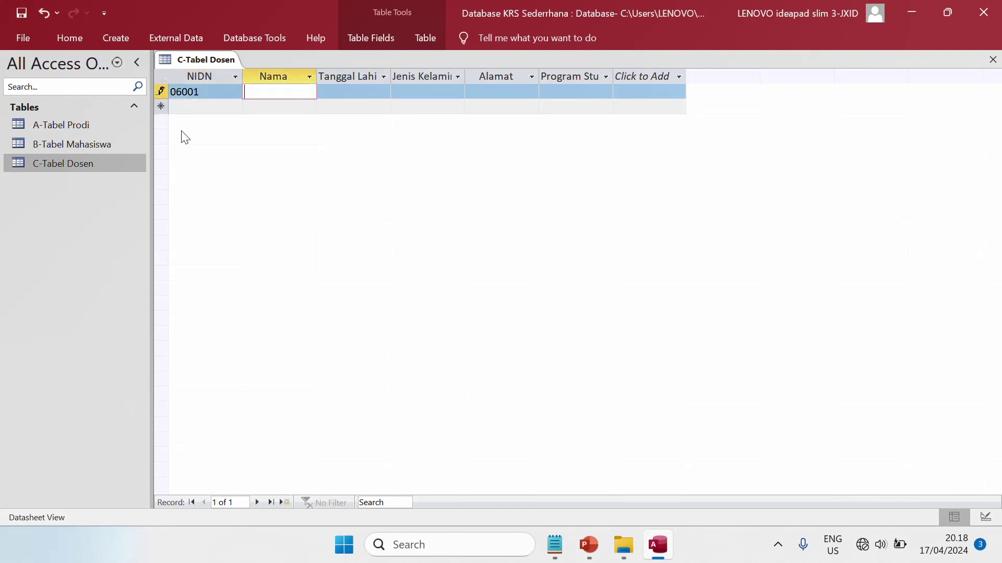
key("Tab")
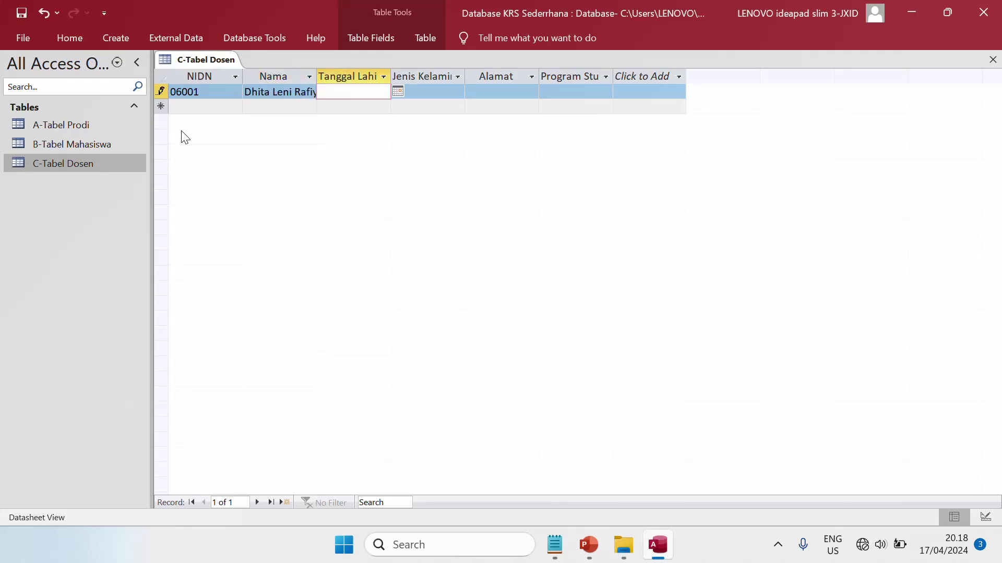
type("06/04/1986")
key("Tab")
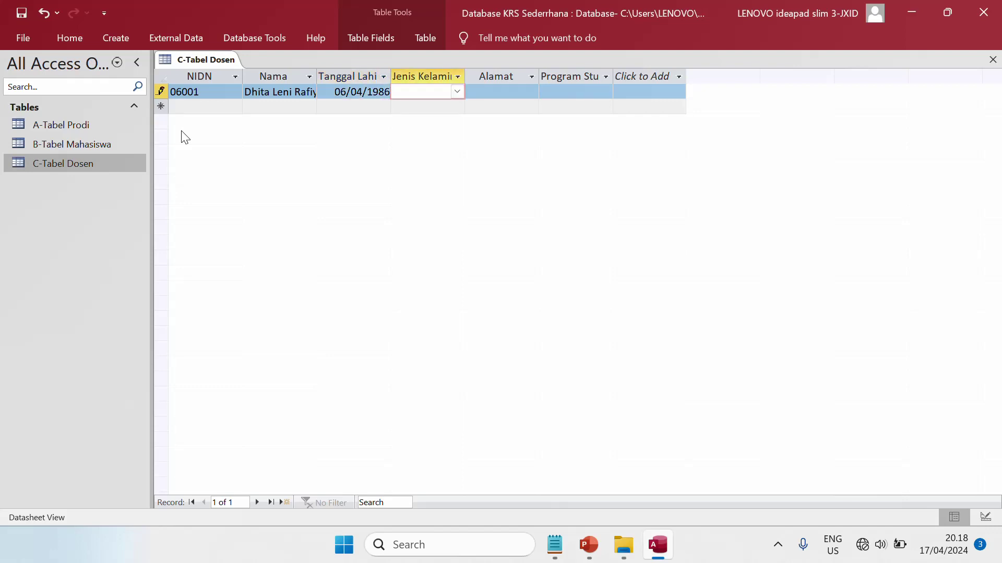
type("Perempuan")
key("Tab")
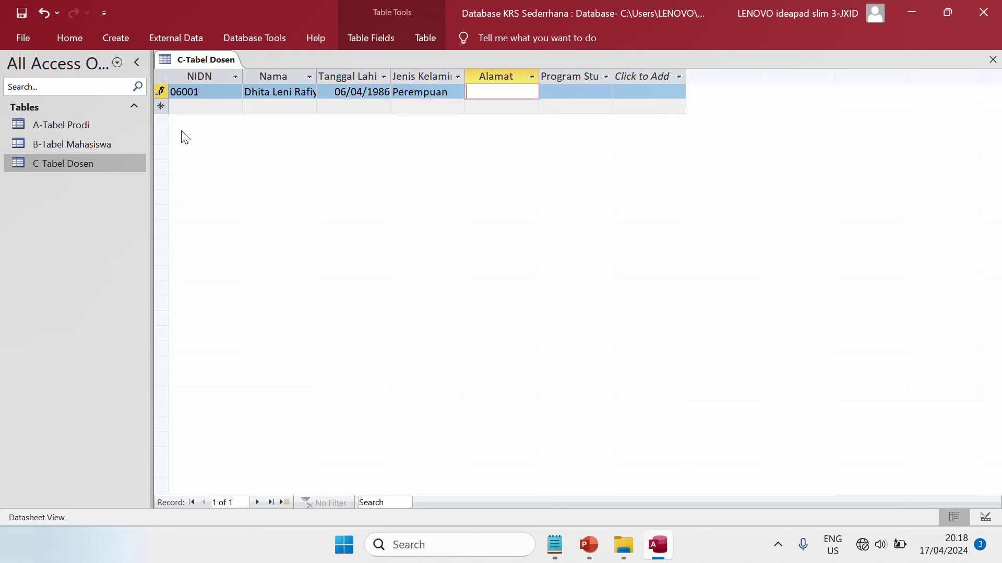
type("Sapuro")
key("Tab")
type("M")
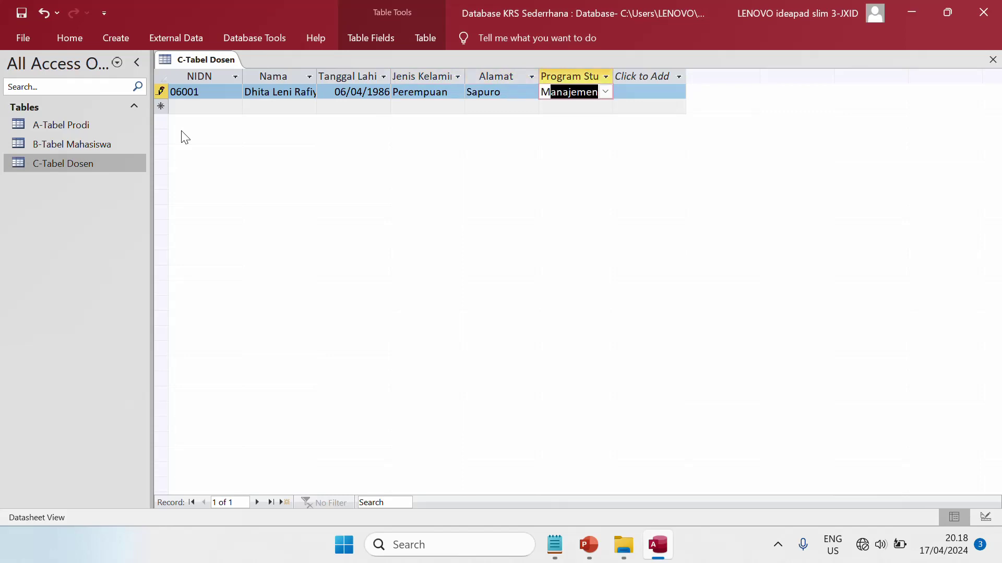
key("Down")
key("Left")
key("Left")
key("Left")
key("Left")
key("Left")
type("0")
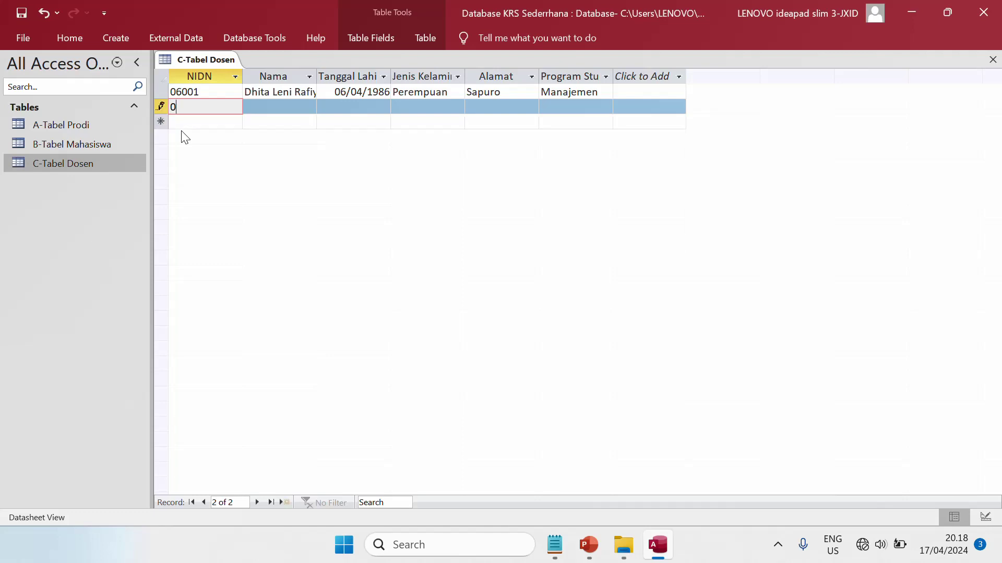
type("6002")
key("Tab")
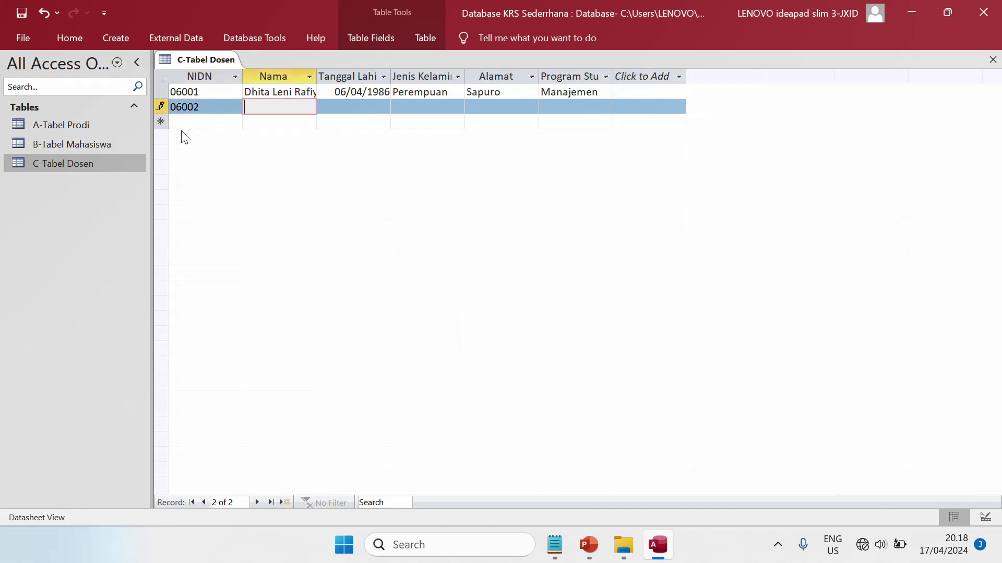
type("Tumbar Kemiri")
key("Tab")
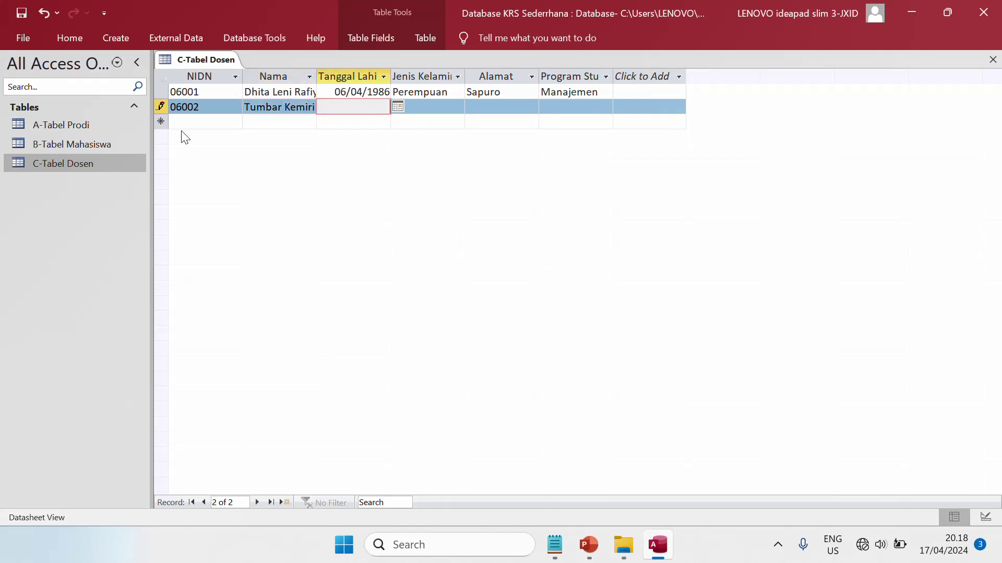
type("30/11/1987")
key("Tab")
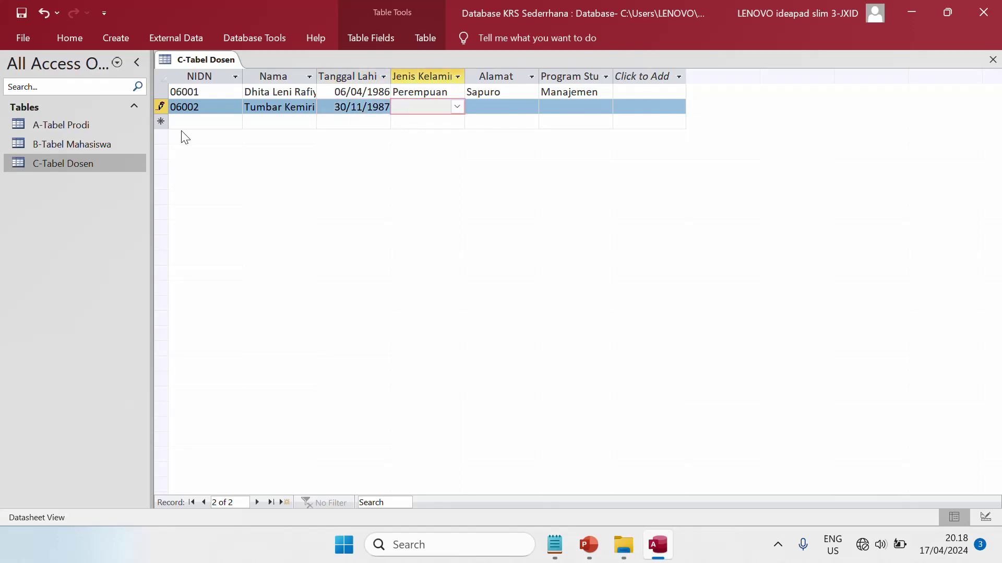
type("Laki-laki")
key("Tab")
type("Be")
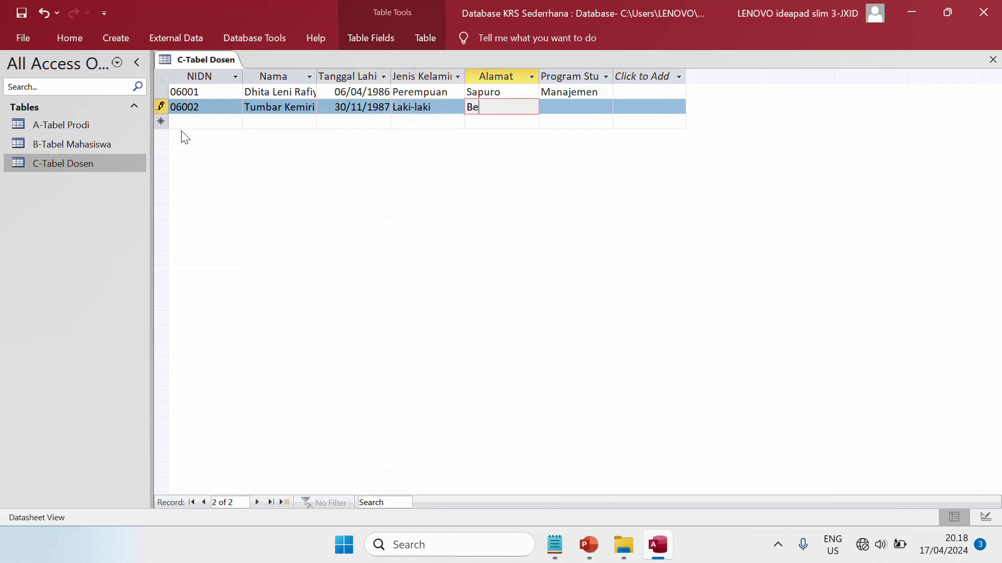
type("ndan")
key("Tab")
type("Ak")
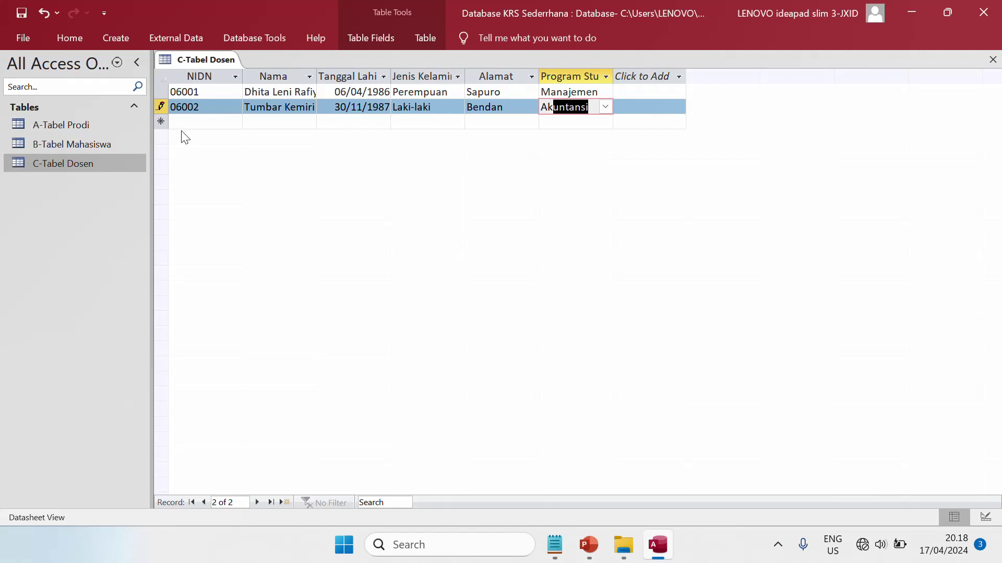
right_click(223, 62)
left_click(351, 151)
left_click(251, 120)
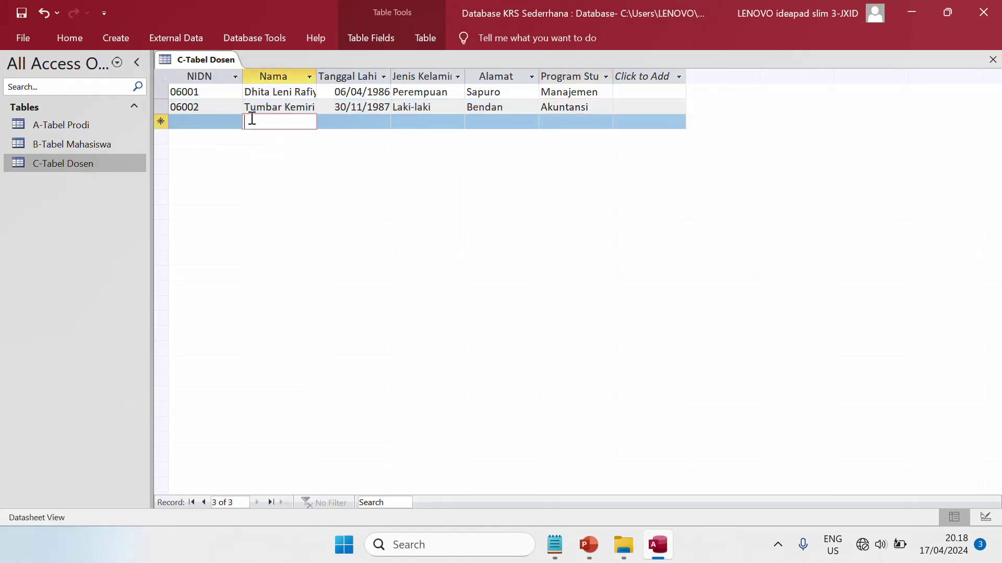
right_click(219, 60)
left_click(242, 87)
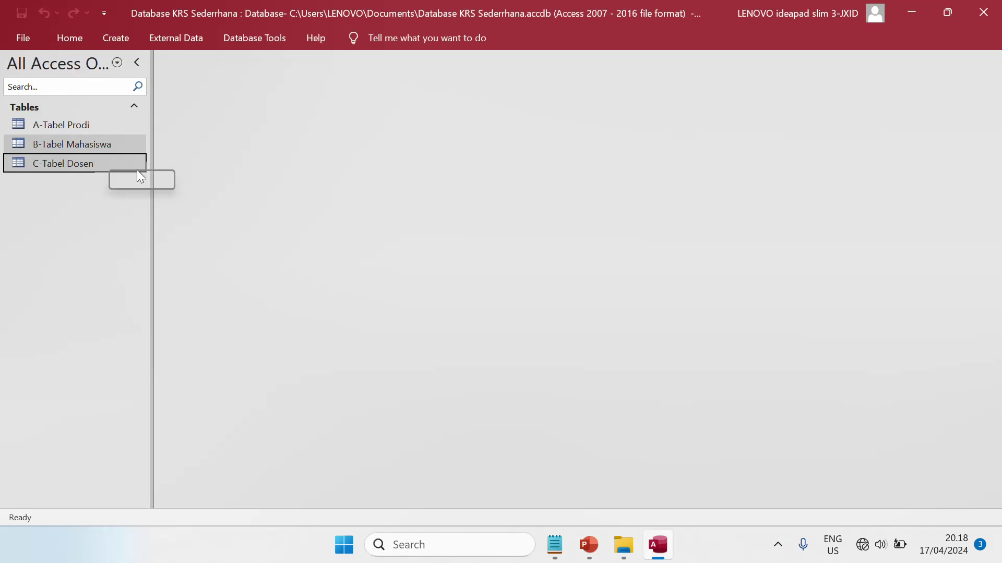
Step: Advance the PowerPoint slideshow to the D-Tabel Mata Kuliah slide, then return to Access
key("alt+Tab")
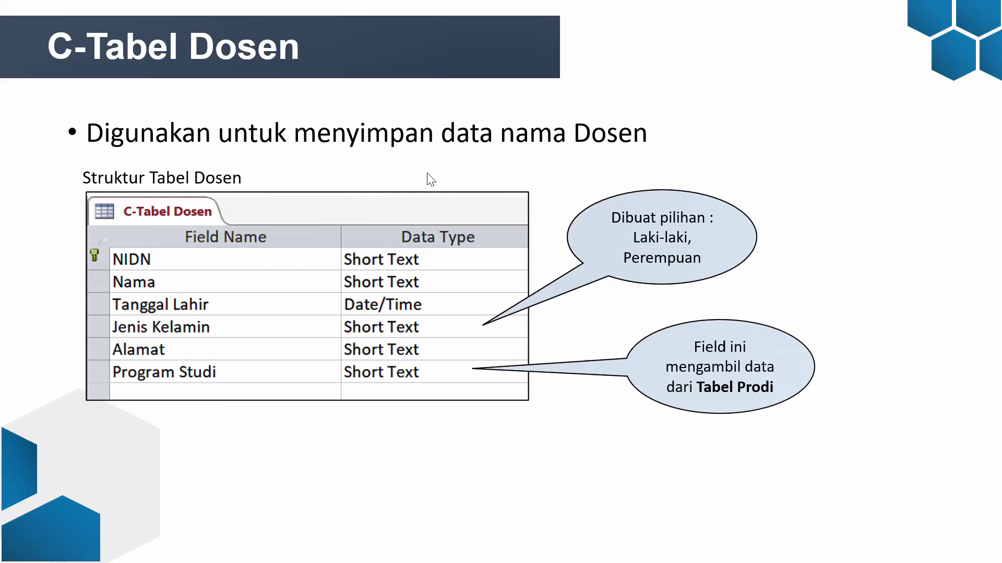
key("Right")
key("Right")
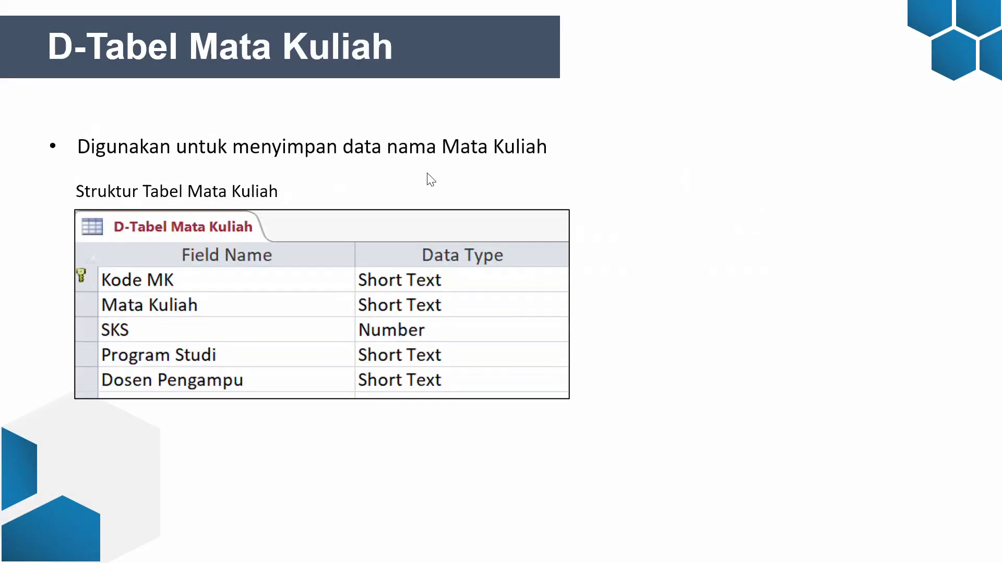
key("alt+Tab")
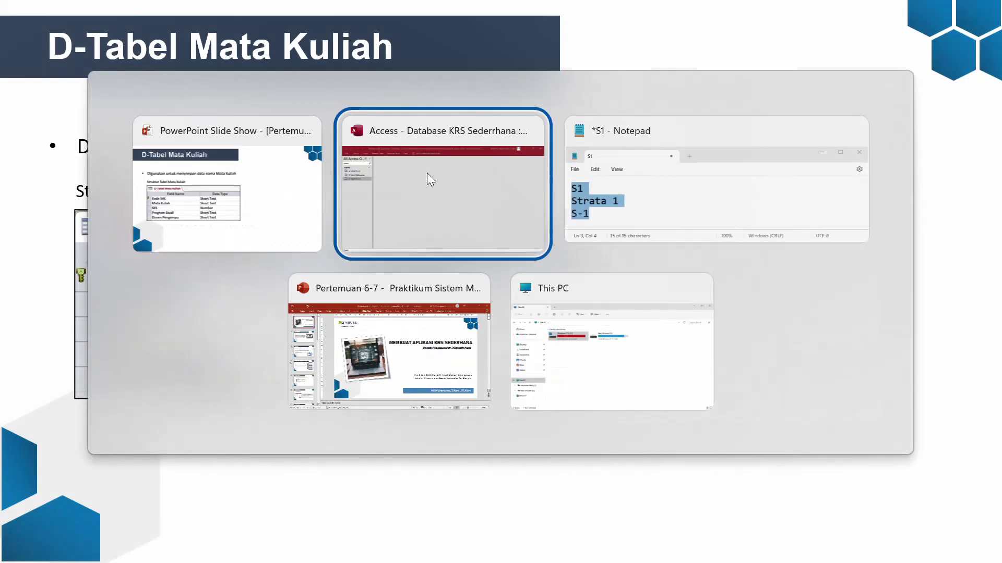
Step: Create a blank table and save it as 'D-Tabel Mata Kuliah' in Design View
left_click(124, 39)
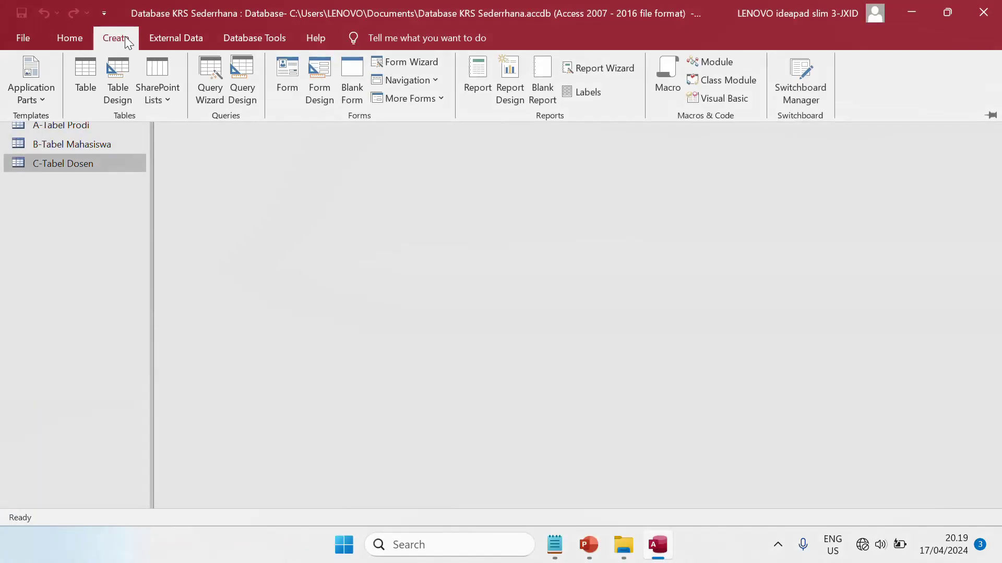
left_click(86, 83)
right_click(188, 64)
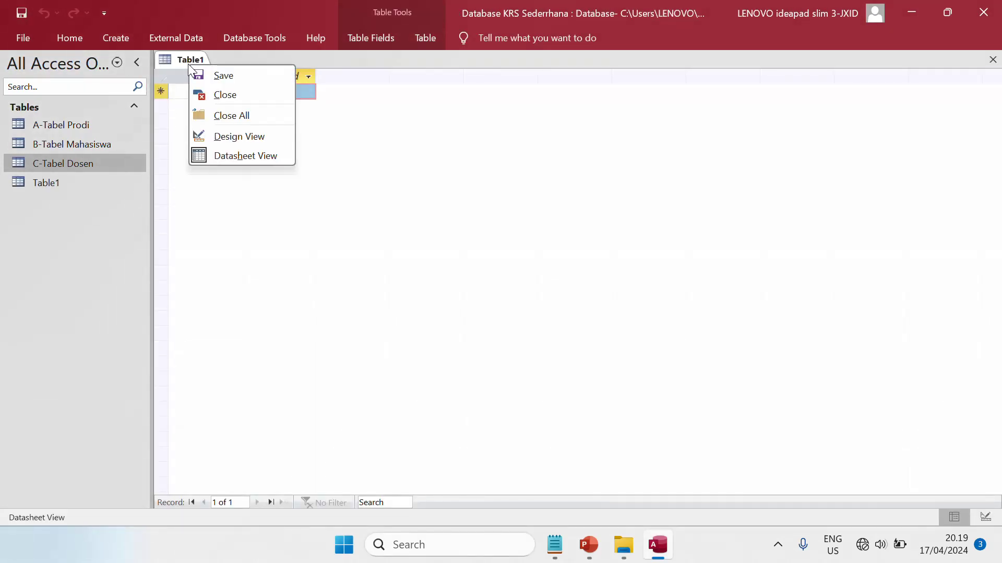
left_click(250, 136)
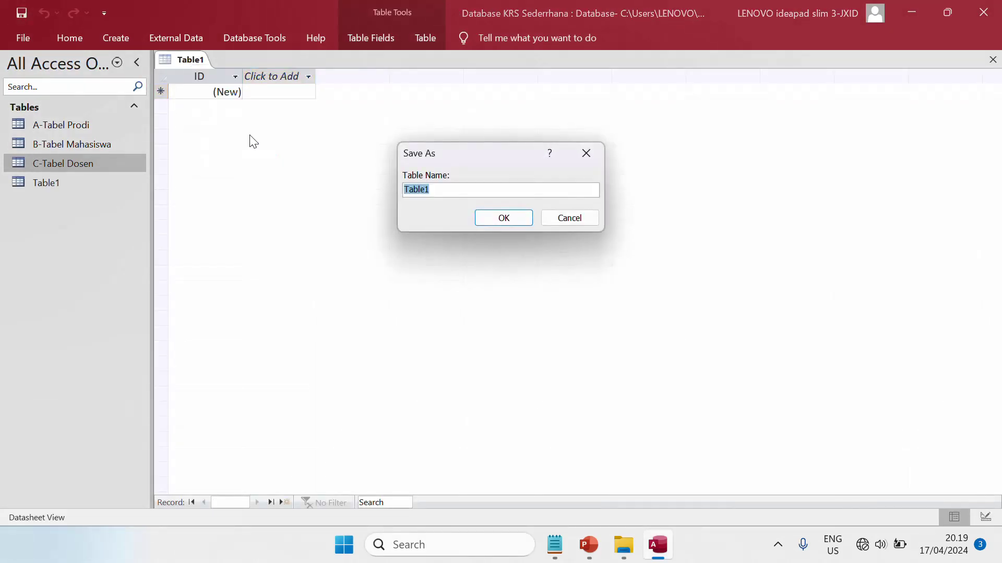
key("Caps_Lock")
type("D-")
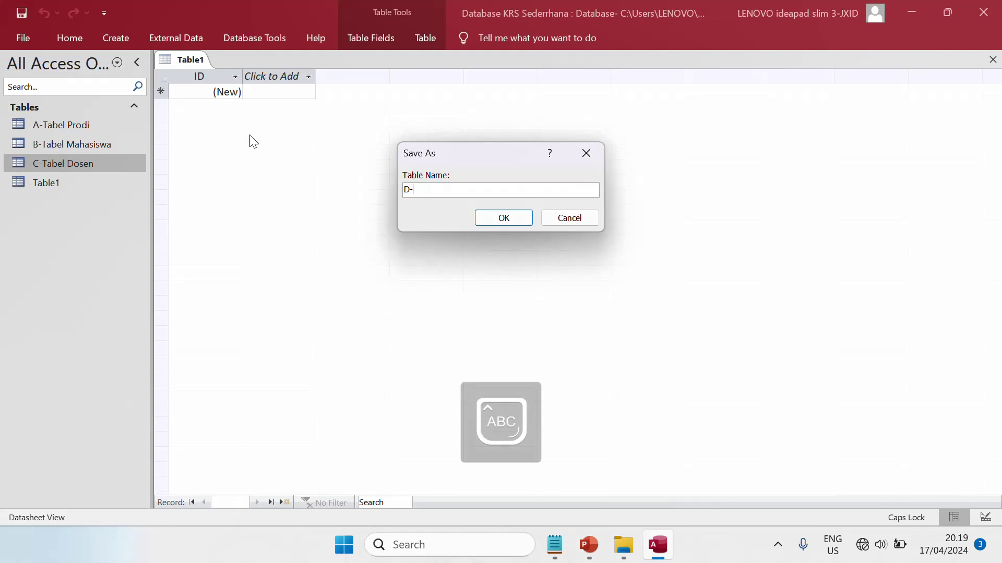
type("tABEL")
key("Caps_Lock")
key("BackSpace")
key("BackSpace")
key("BackSpace")
key("BackSpace")
key("BackSpace")
type("Tabel Mata Kuliah")
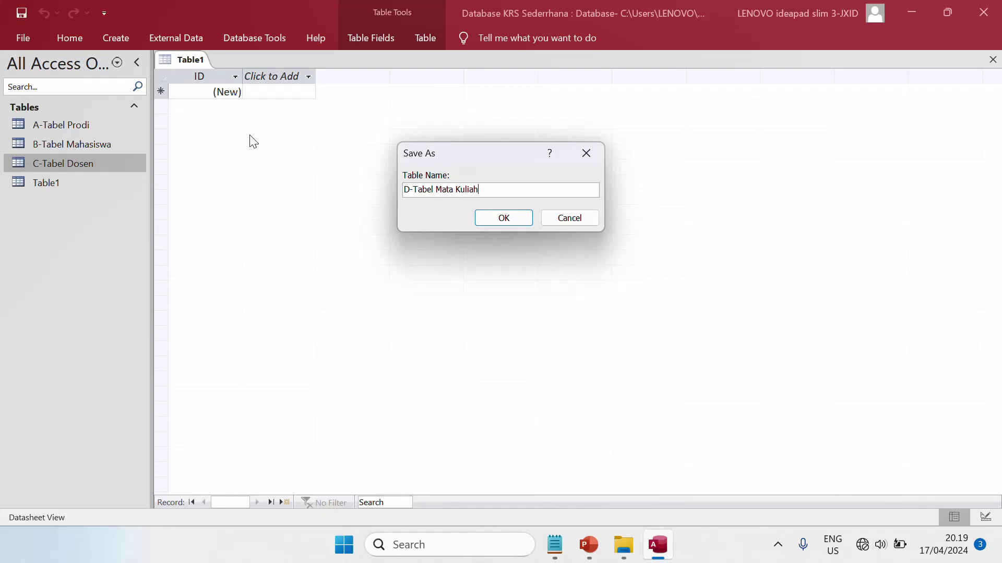
left_click(504, 218)
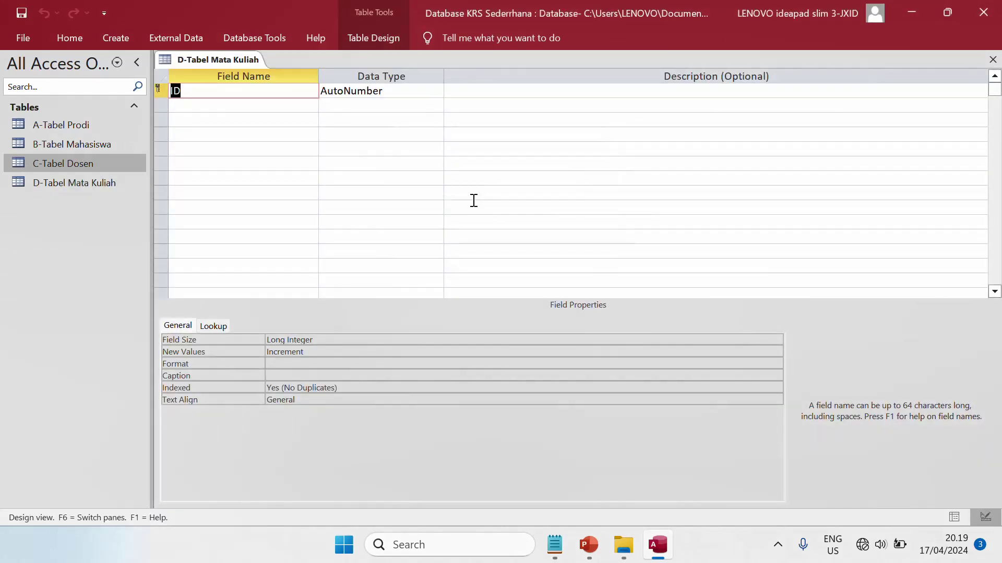
Step: Enter the field names Kode MK, Mata Kuliah, SKS, Program Studi and Dosen Pengampu
type("ko")
key("Caps_Lock")
key("BackSpace")
key("BackSpace")
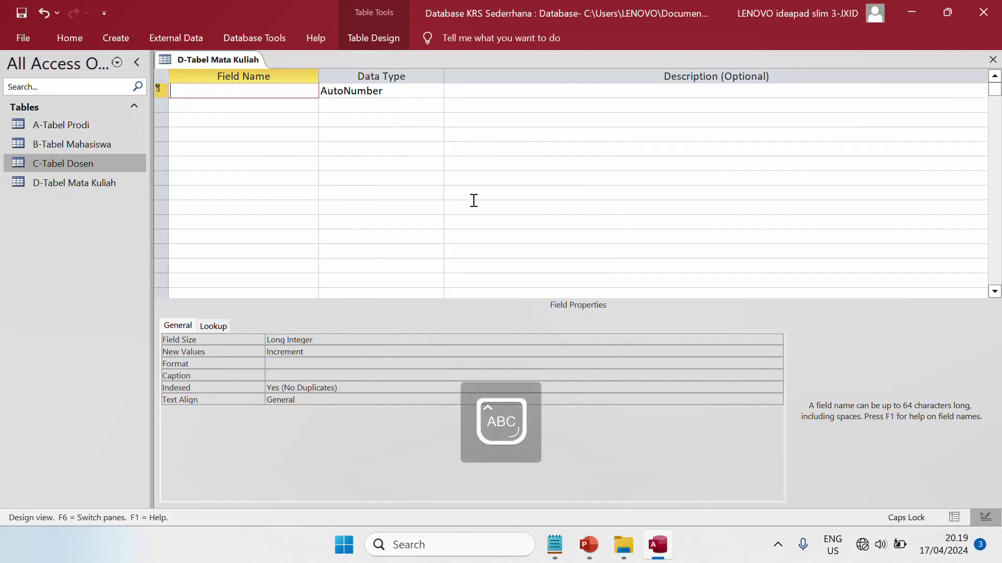
type("kODE")
key("Caps_Lock")
key("BackSpace")
key("BackSpace")
key("BackSpace")
key("BackSpace")
type("Kode MK")
key("Down")
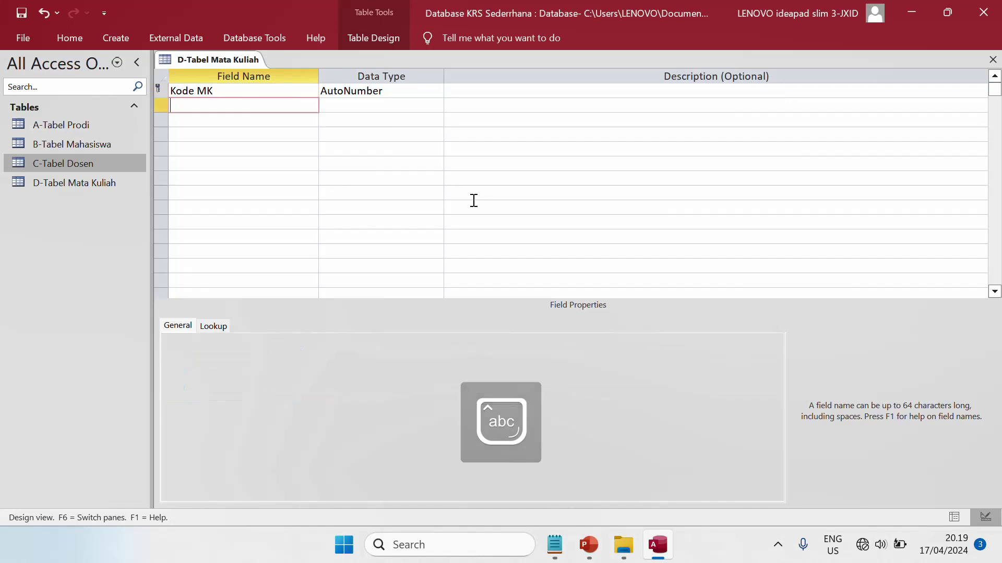
type("Mata Kuliah")
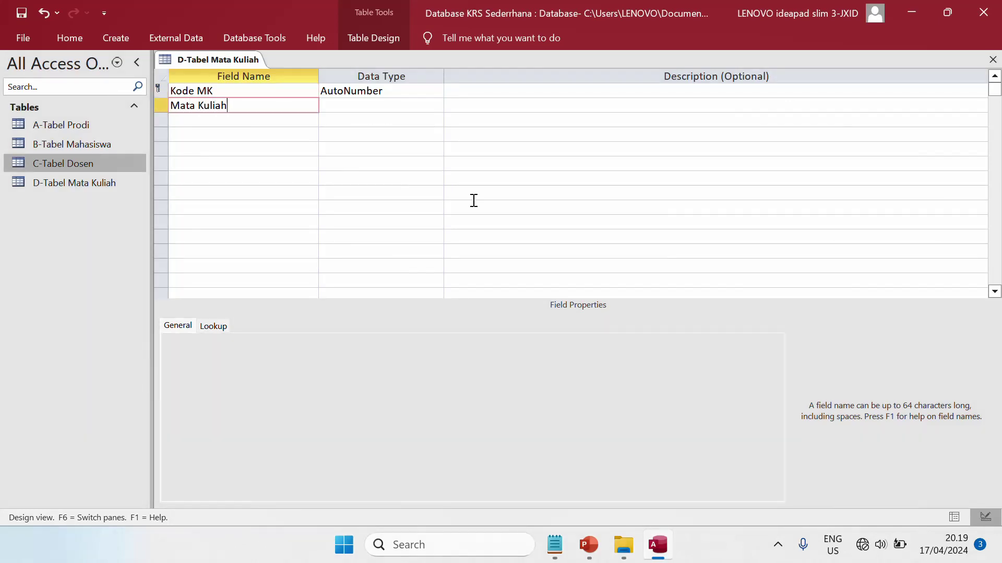
key("Down")
type("SKS")
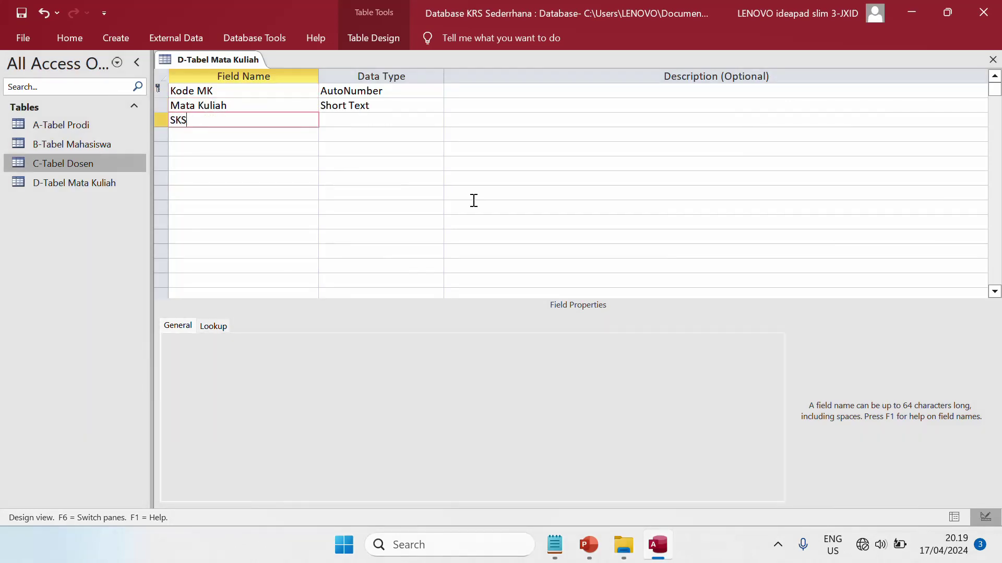
key("Down")
type("Program S")
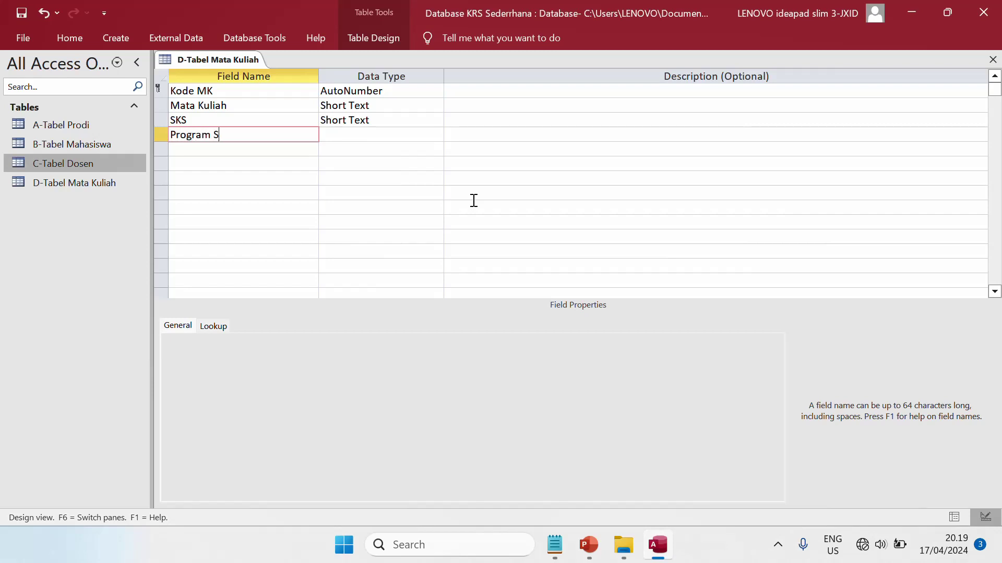
type("tuidi")
key("Down")
type("Dosen p")
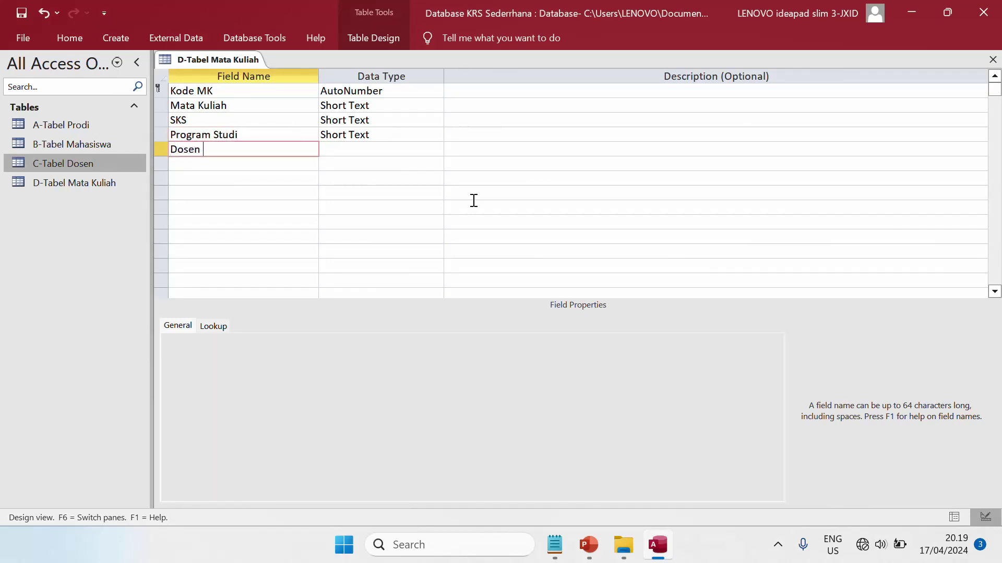
key("BackSpace")
type("Pengampu")
Step: Keep Kode MK as Short Text, dismissing the primary key warning
left_click(396, 151)
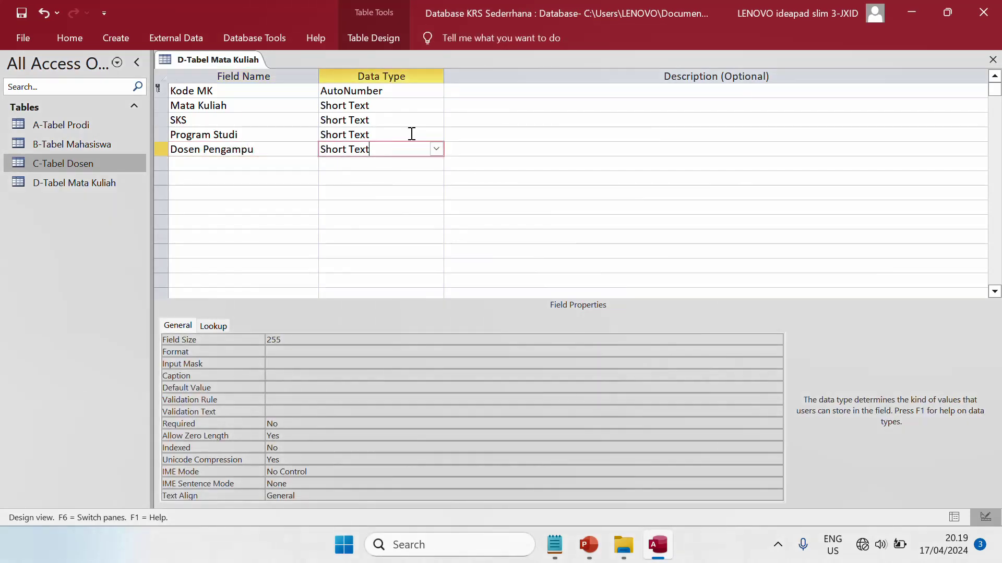
left_click(429, 90)
left_click(436, 90)
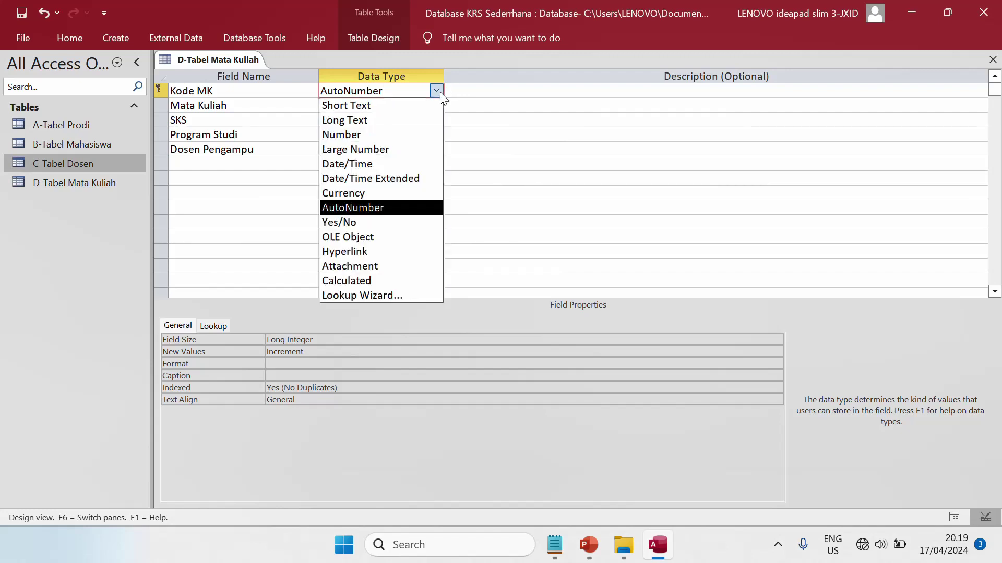
key("Escape")
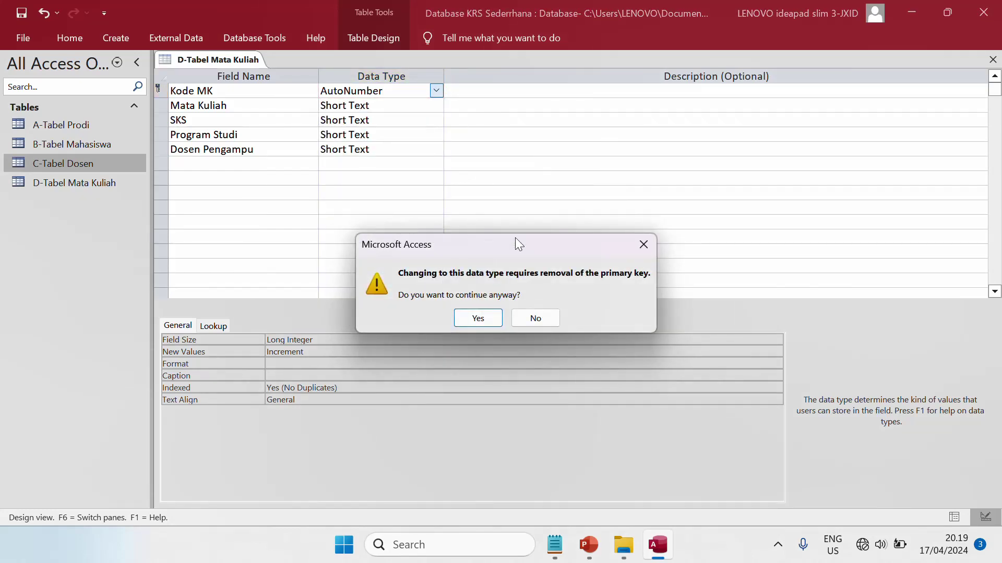
left_click(644, 245)
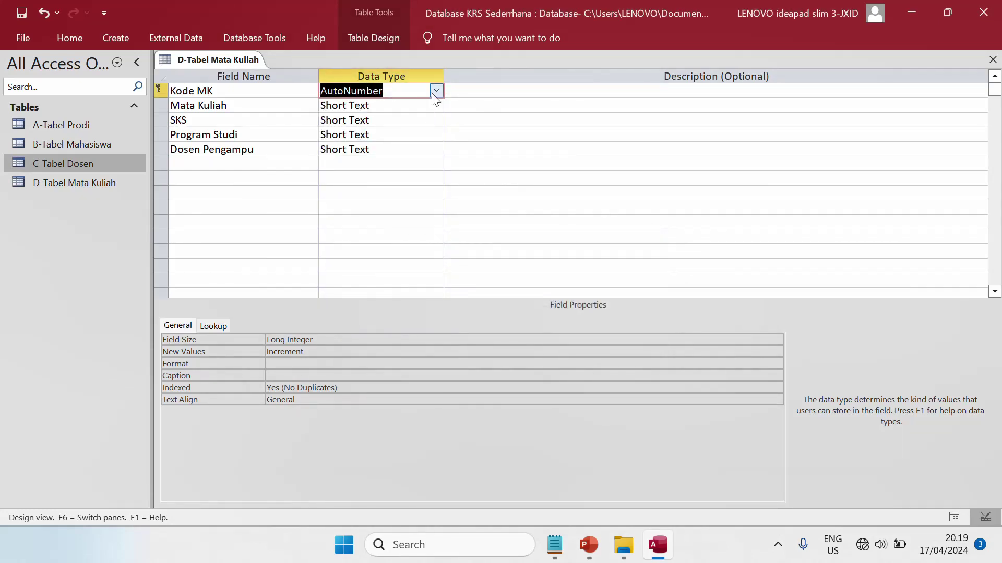
left_click(436, 91)
left_click(409, 110)
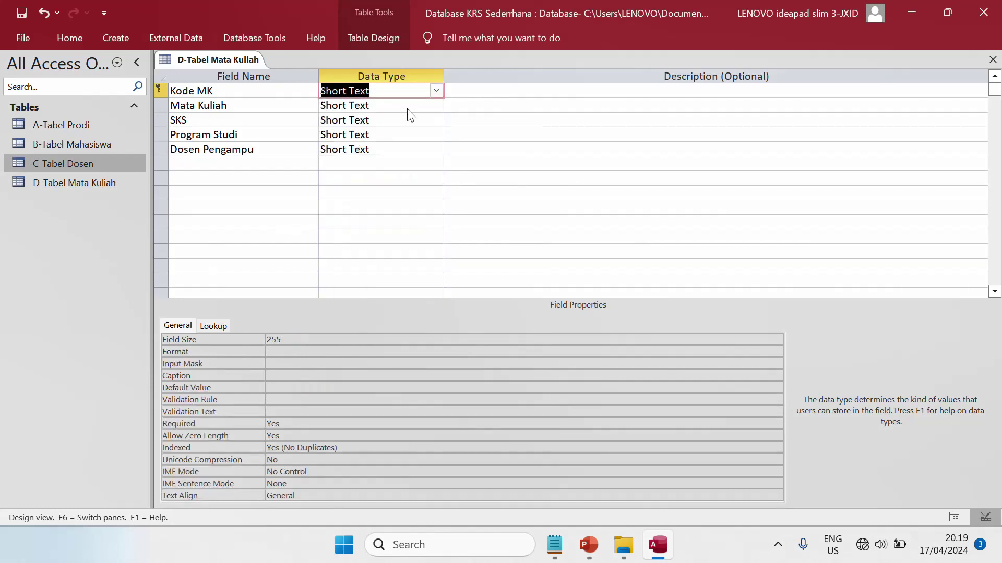
Step: Make SKS a Number field and open Program Studi's data type choices
left_click(399, 99)
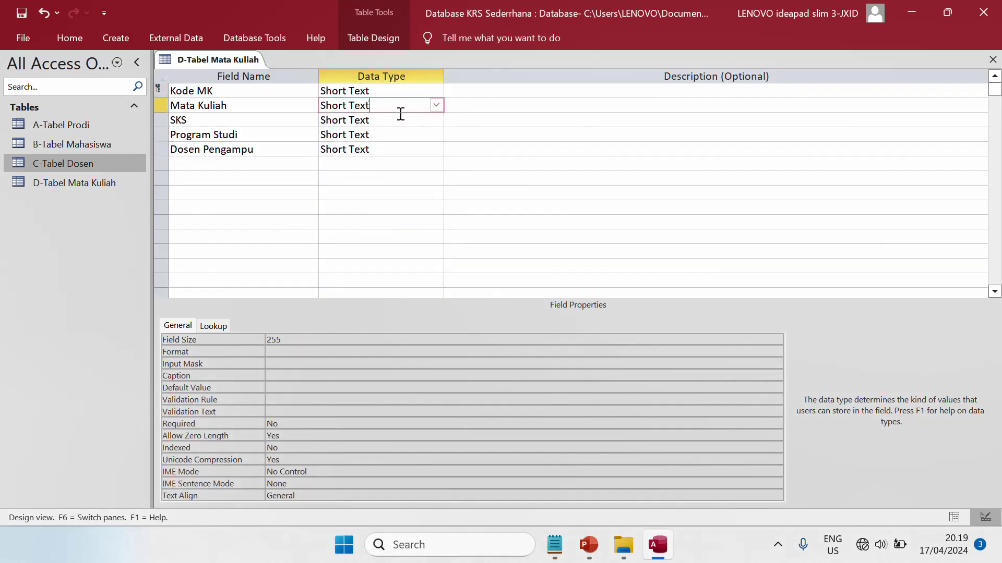
left_click(411, 116)
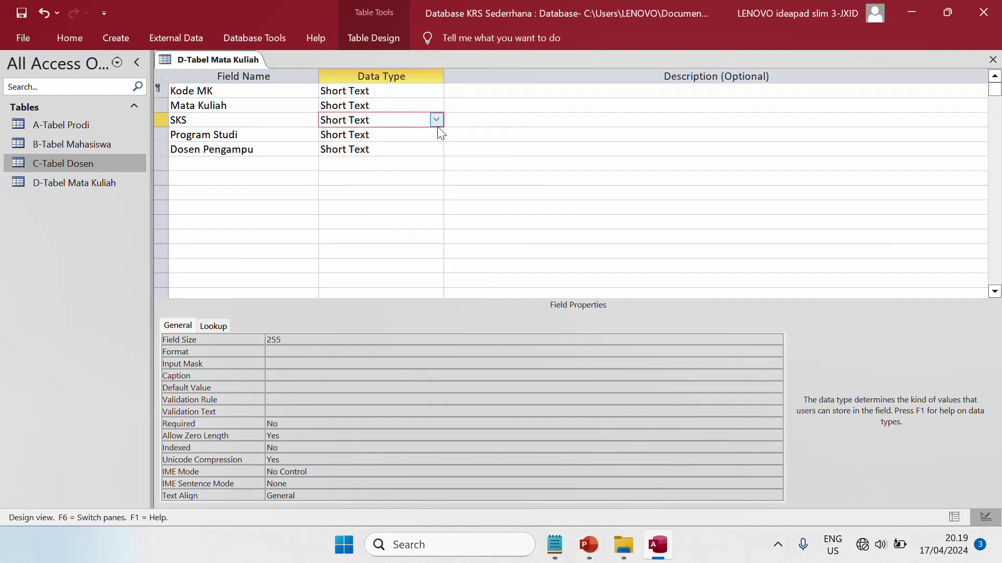
left_click(436, 120)
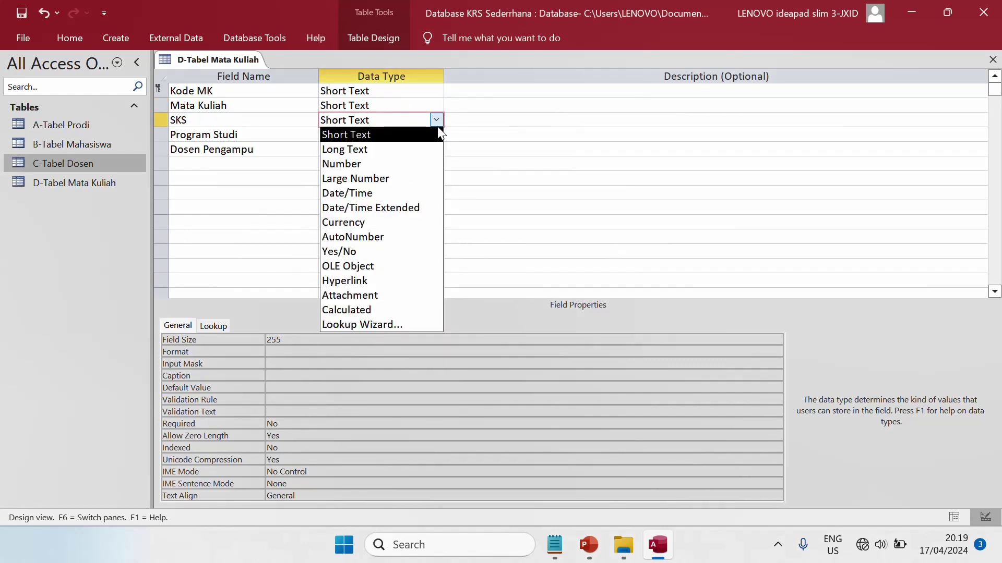
left_click(409, 162)
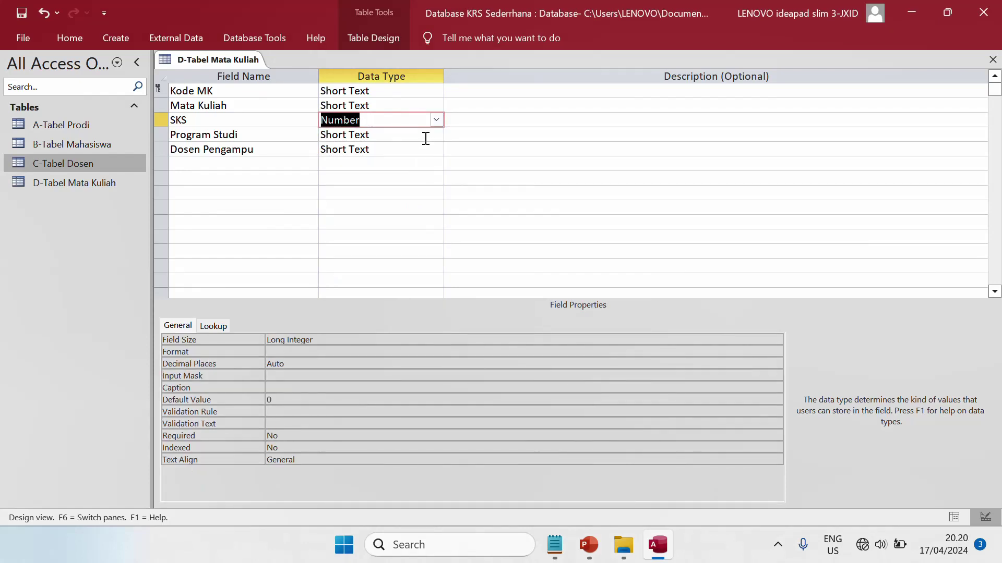
left_click(426, 135)
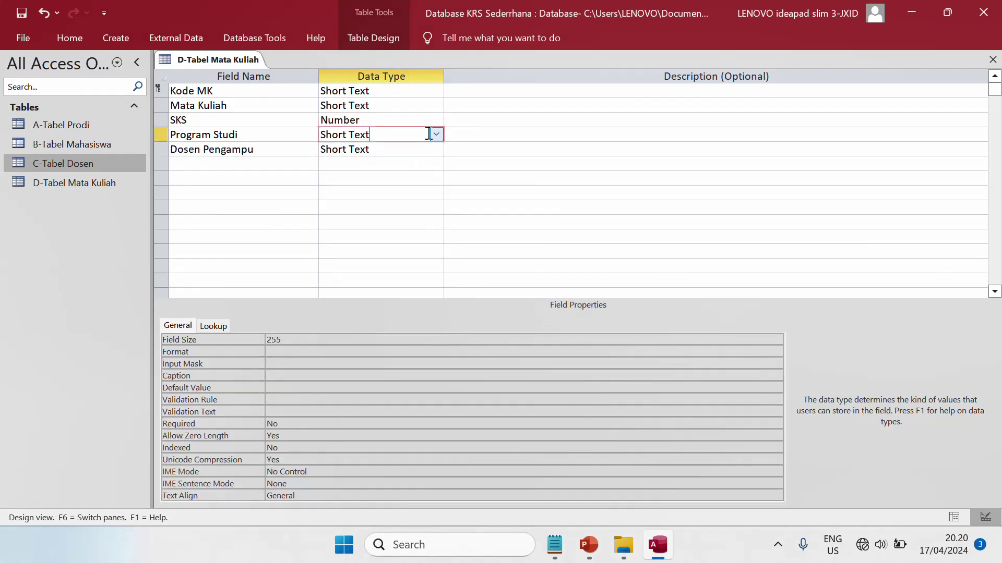
left_click(436, 135)
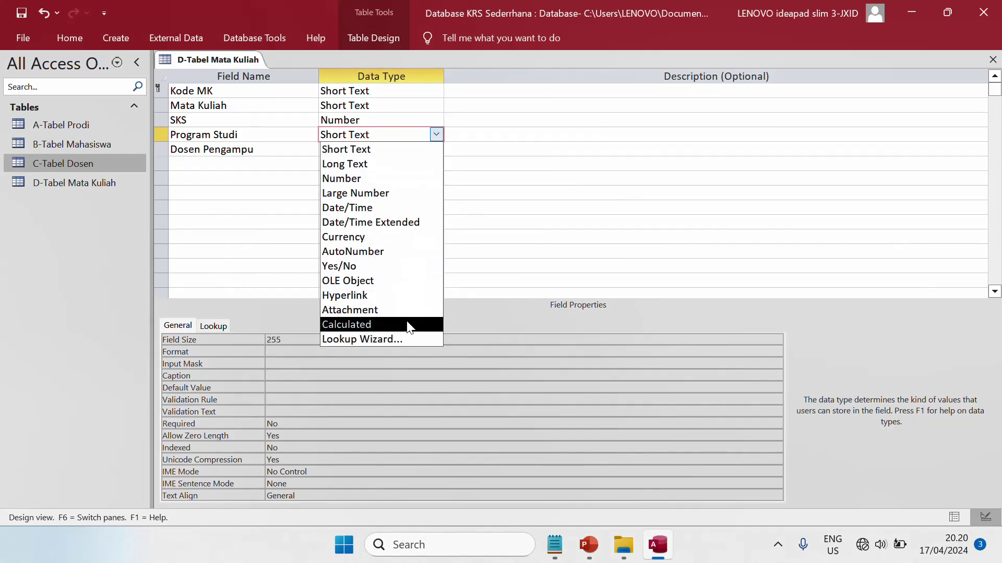
Step: Start a Program Studi lookup showing Nama Prodi from A-Tabel Prodi
left_click(406, 339)
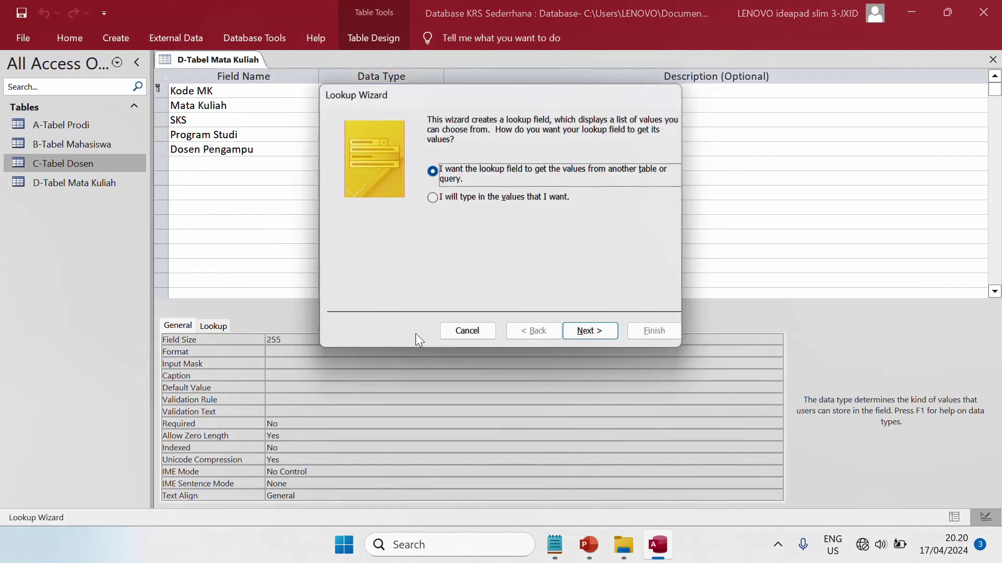
left_click(588, 332)
left_click(600, 332)
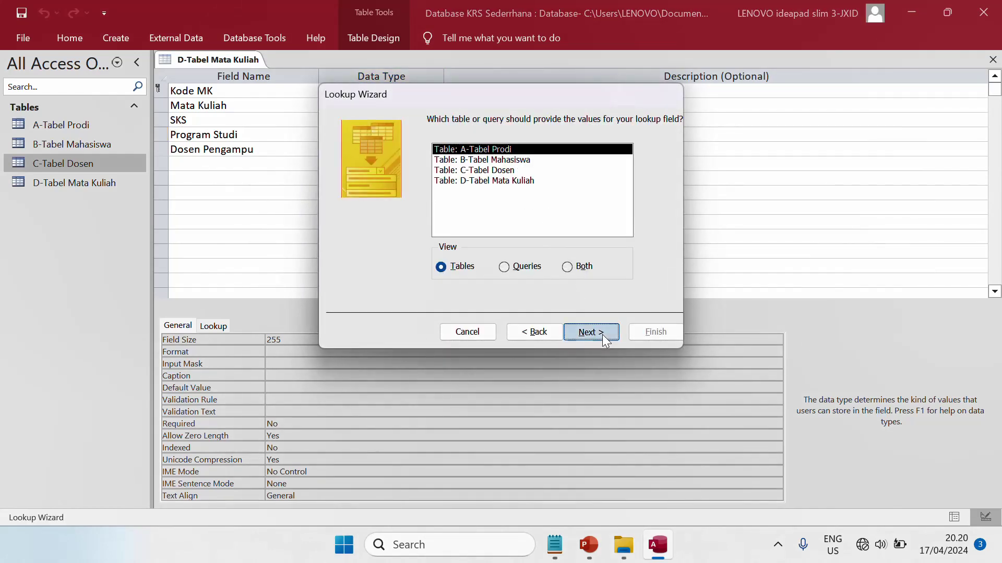
left_click(360, 235)
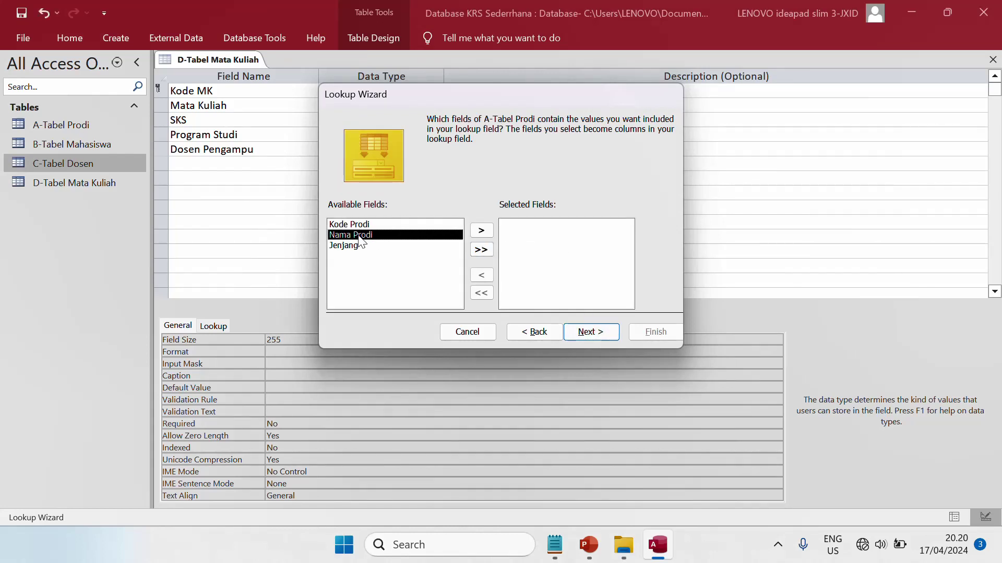
left_click(481, 230)
left_click(587, 335)
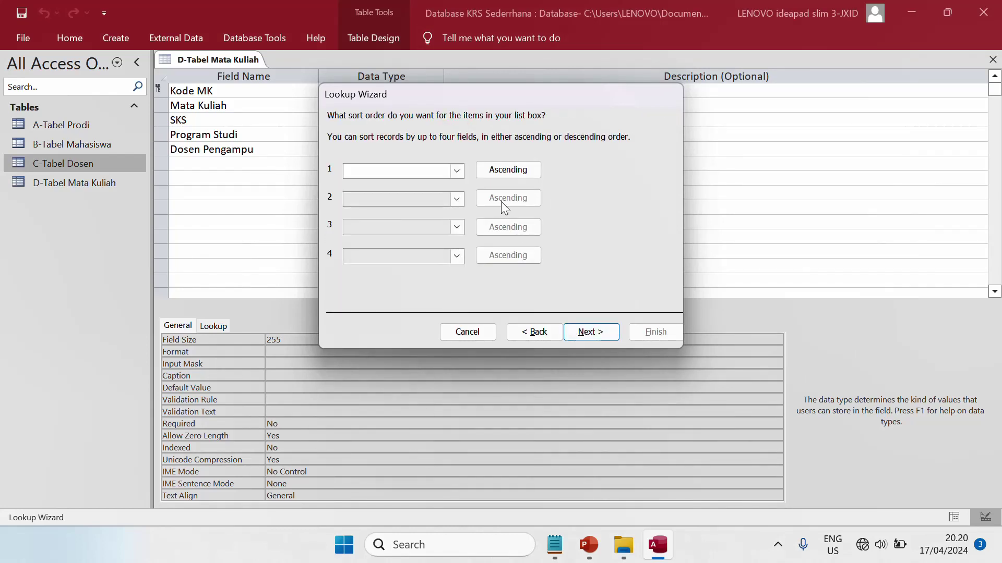
Step: Sort the lookup by Kode Prodi, enable data integrity, finish, and save the table
left_click(457, 171)
left_click(429, 196)
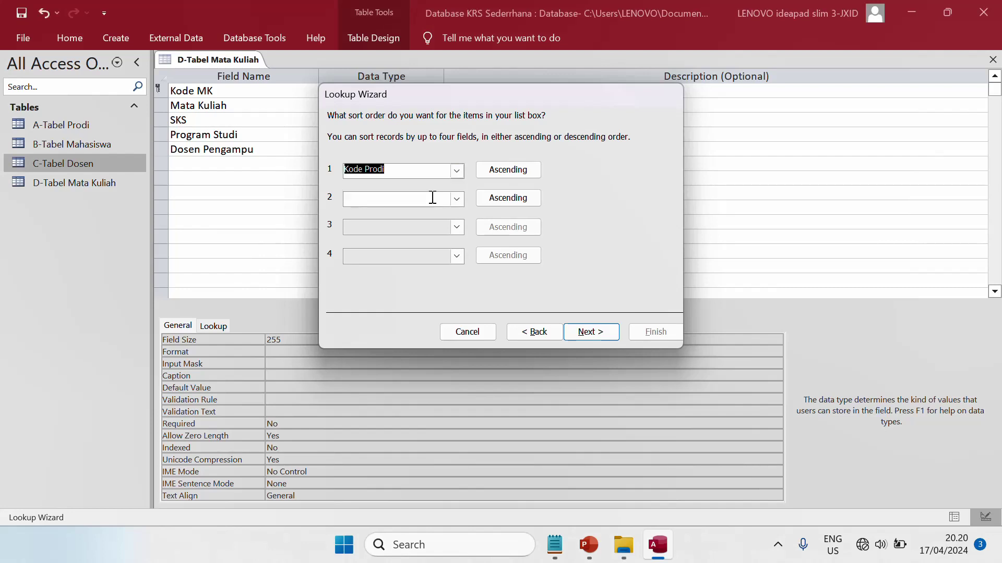
left_click(582, 332)
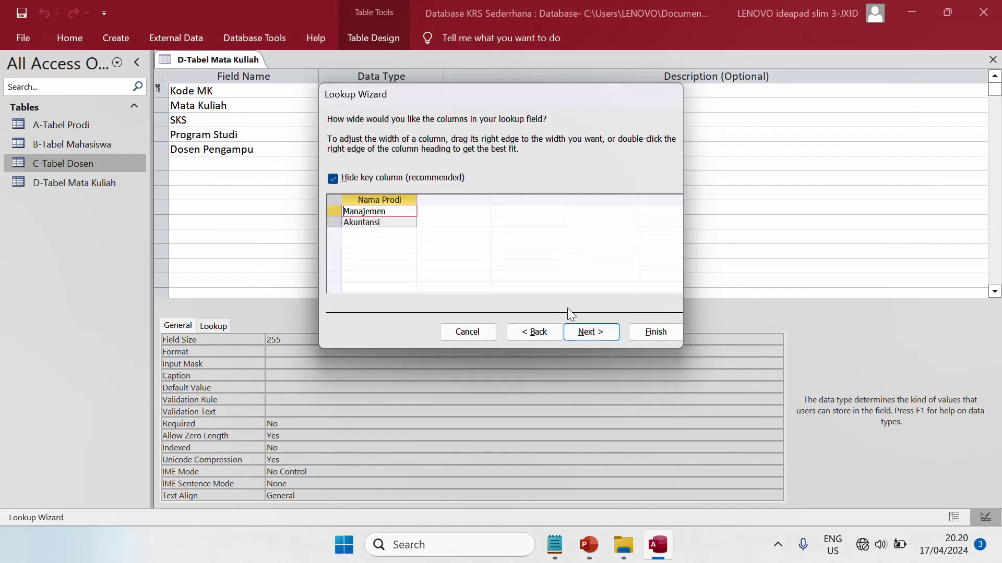
left_click(580, 329)
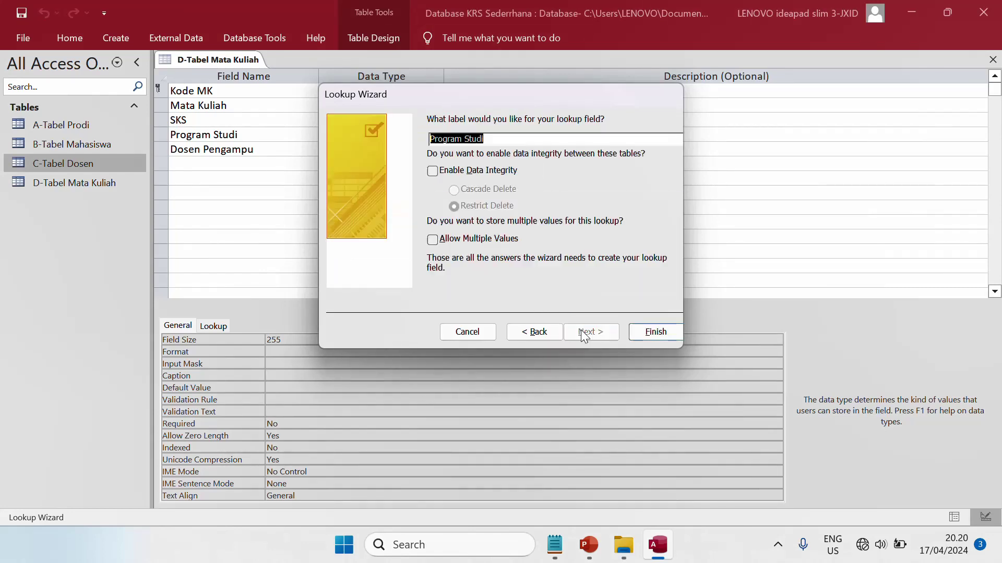
left_click(462, 172)
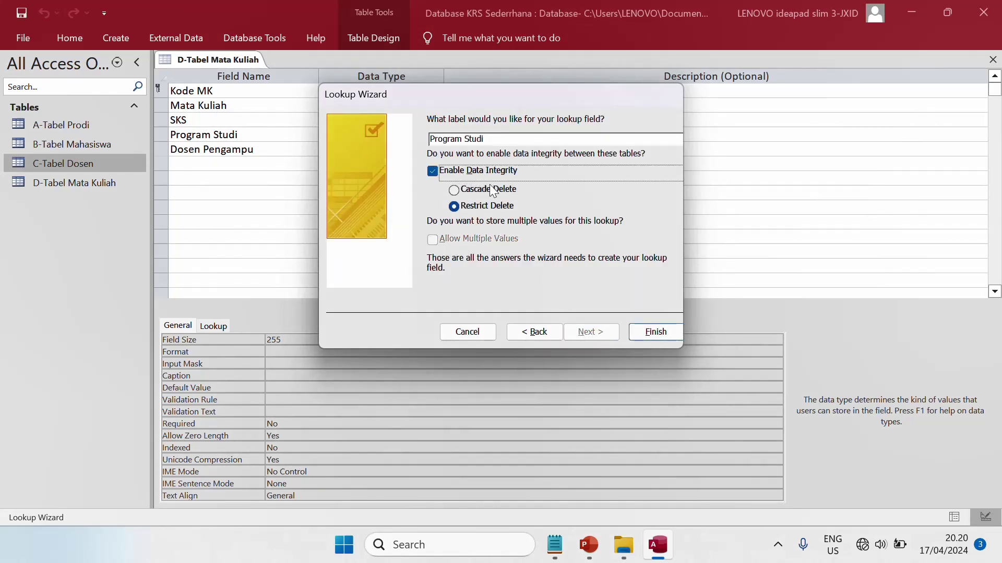
left_click(656, 334)
left_click(477, 314)
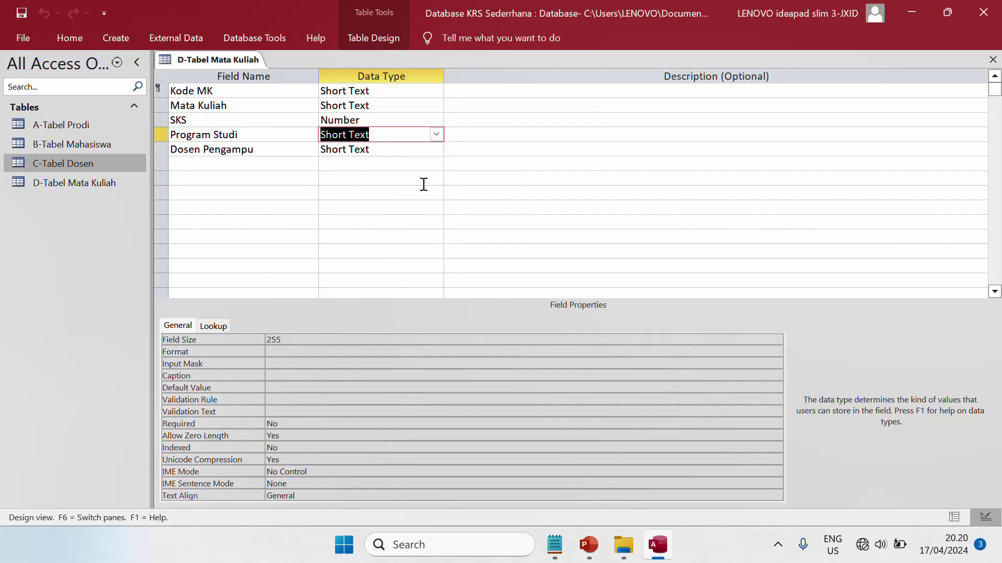
left_click(403, 150)
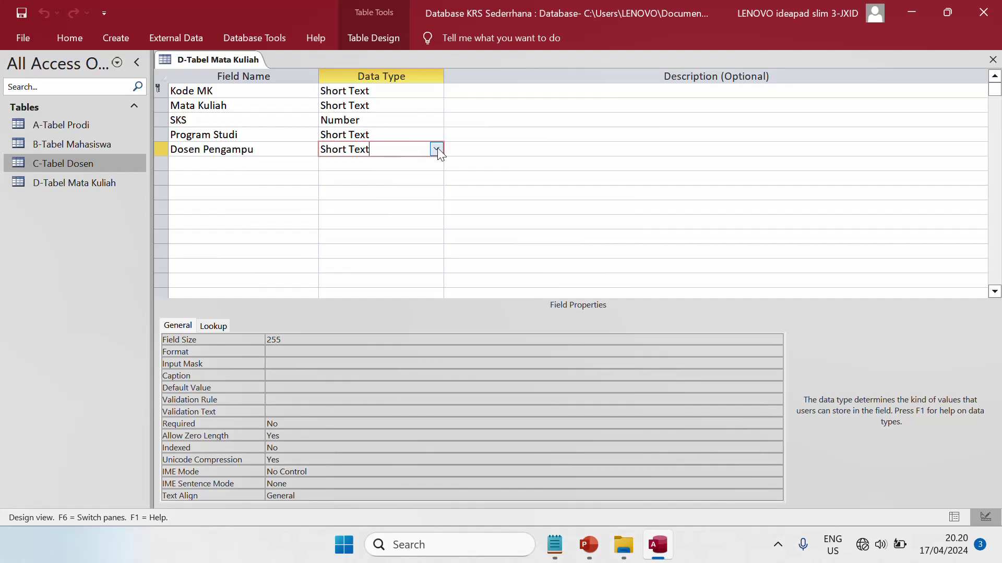
Step: Start a Lookup Wizard on Dosen Pengampu that takes values from the C-Tabel Dosen table
left_click(438, 148)
left_click(408, 354)
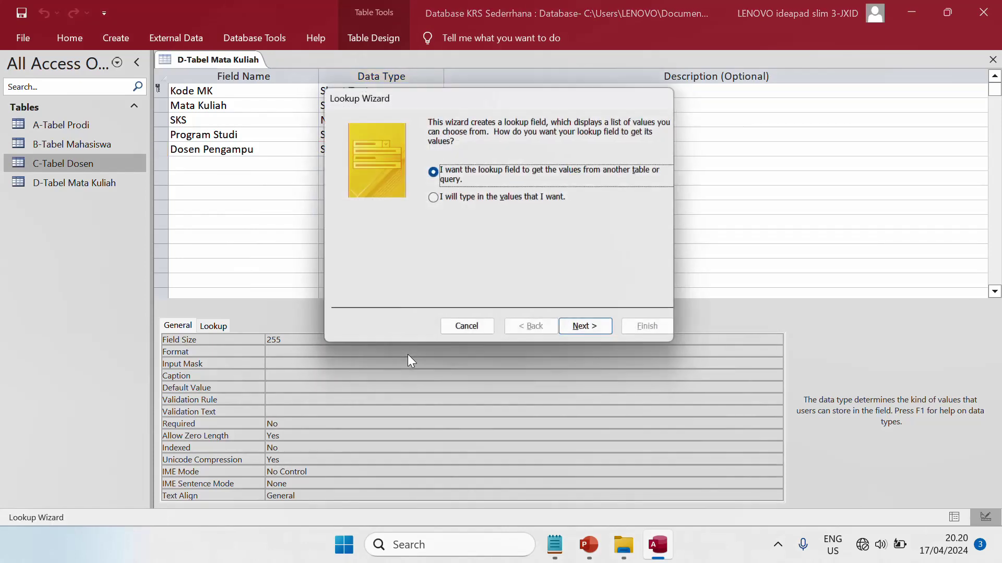
left_click(580, 334)
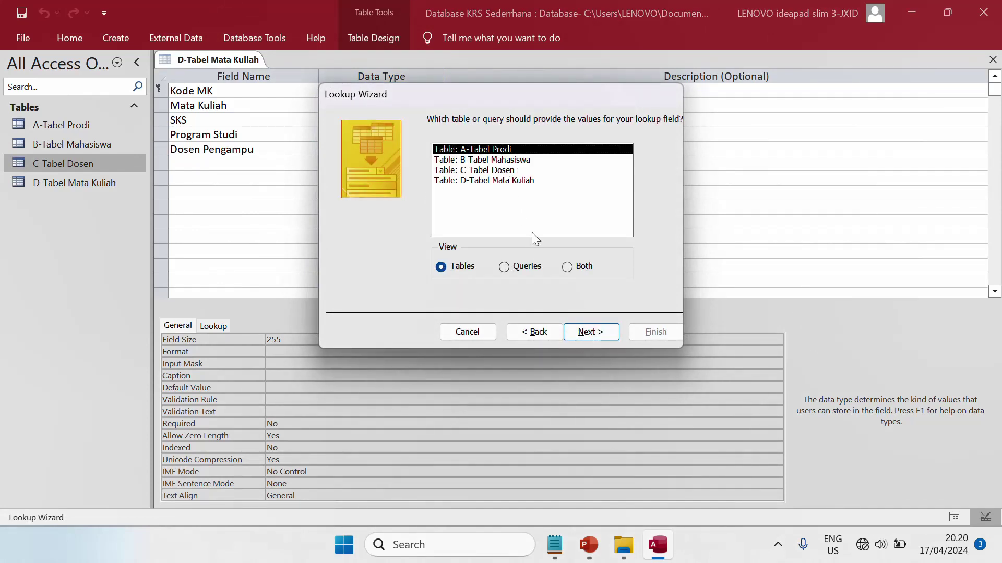
left_click(496, 160)
left_click(499, 170)
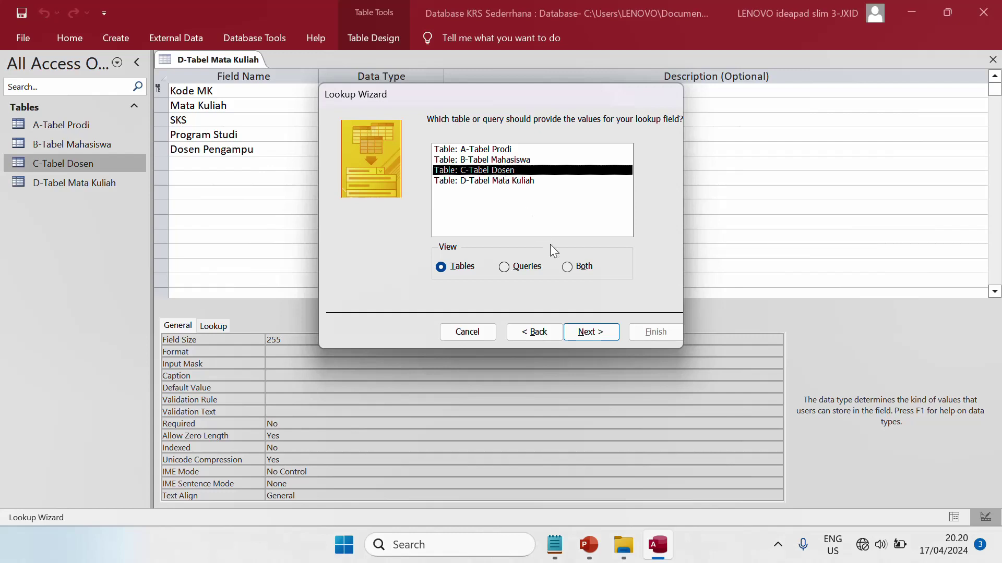
left_click(604, 336)
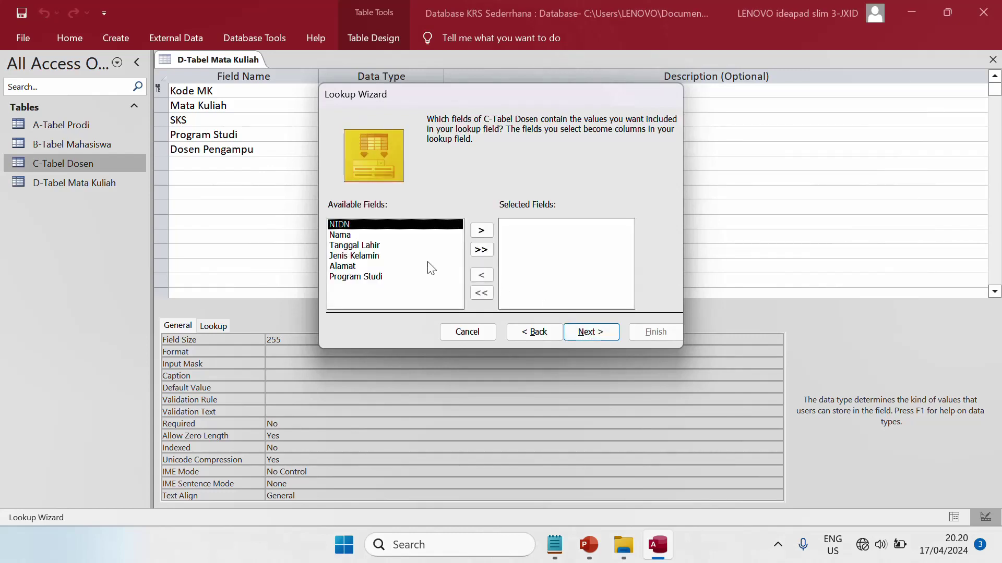
Step: Add Nama as the lookup's displayed column and open the first sort-field choices
left_click(346, 236)
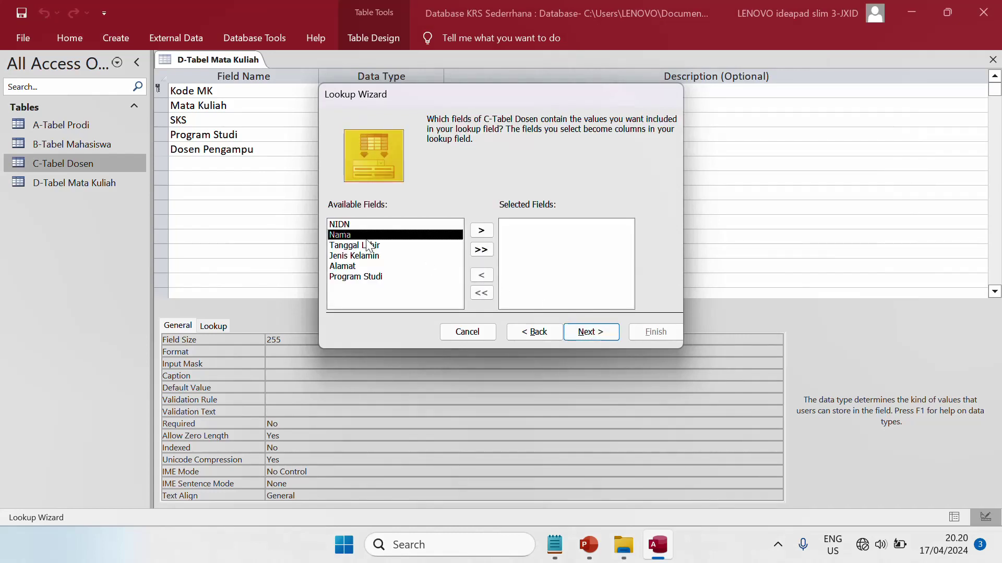
left_click(481, 231)
left_click(590, 332)
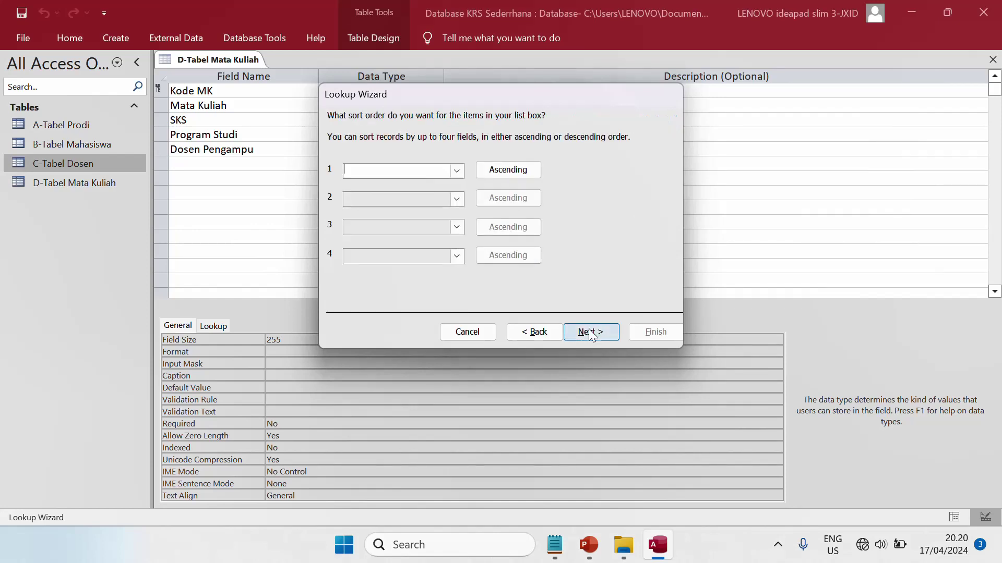
left_click(457, 171)
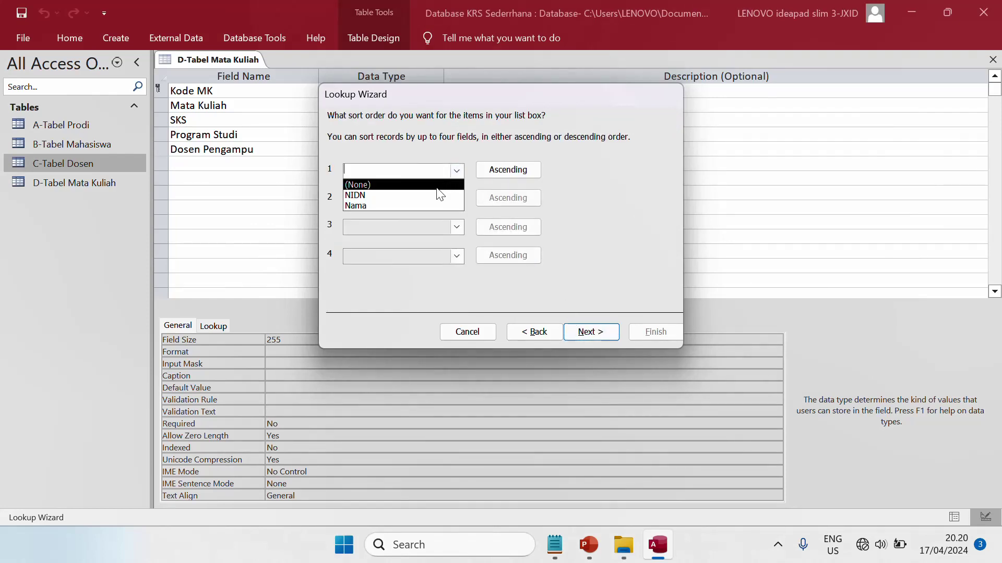
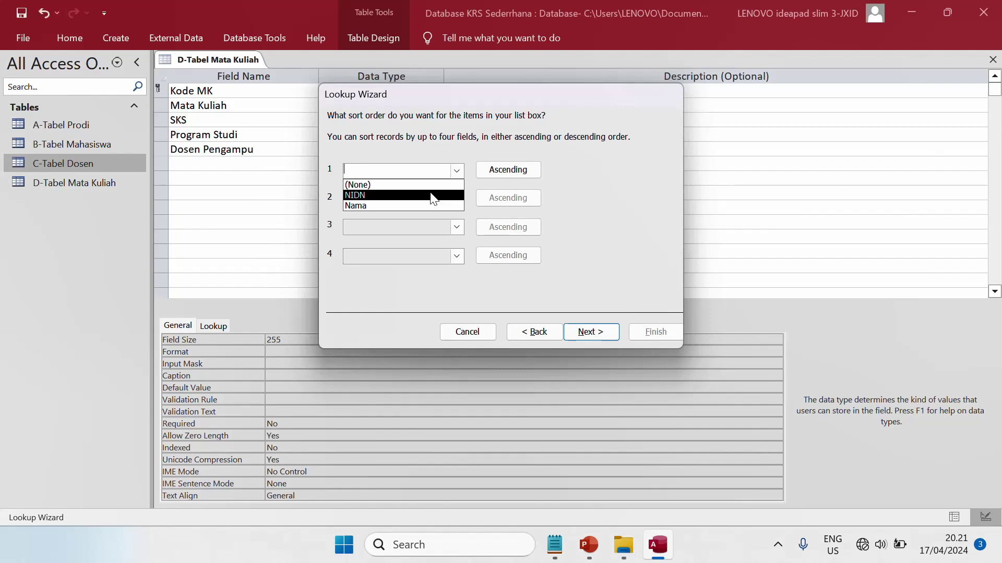
Step: Finish the Dosen Pengampu lookup sorted by NIDN with data integrity enabled
left_click(432, 198)
left_click(603, 332)
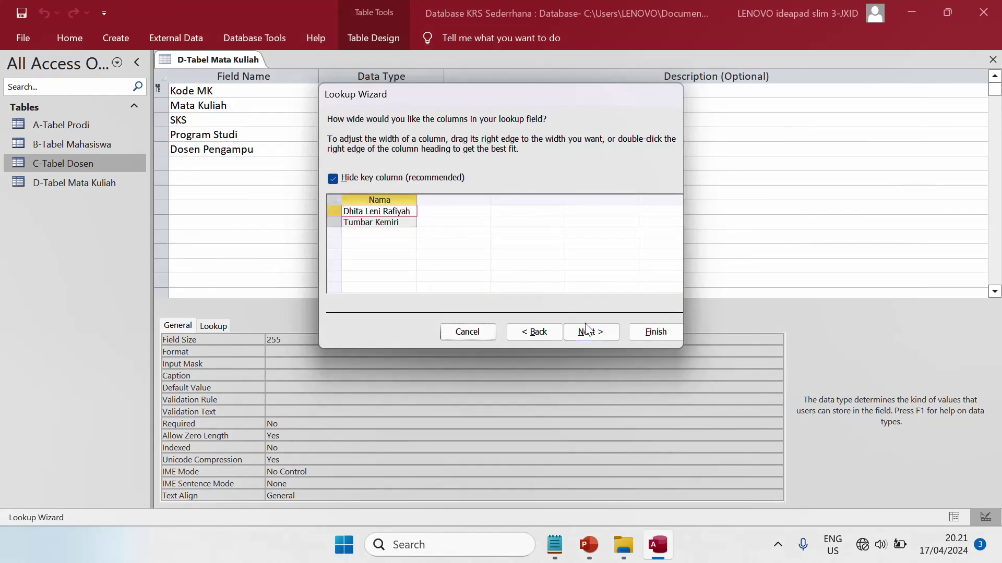
left_click(584, 332)
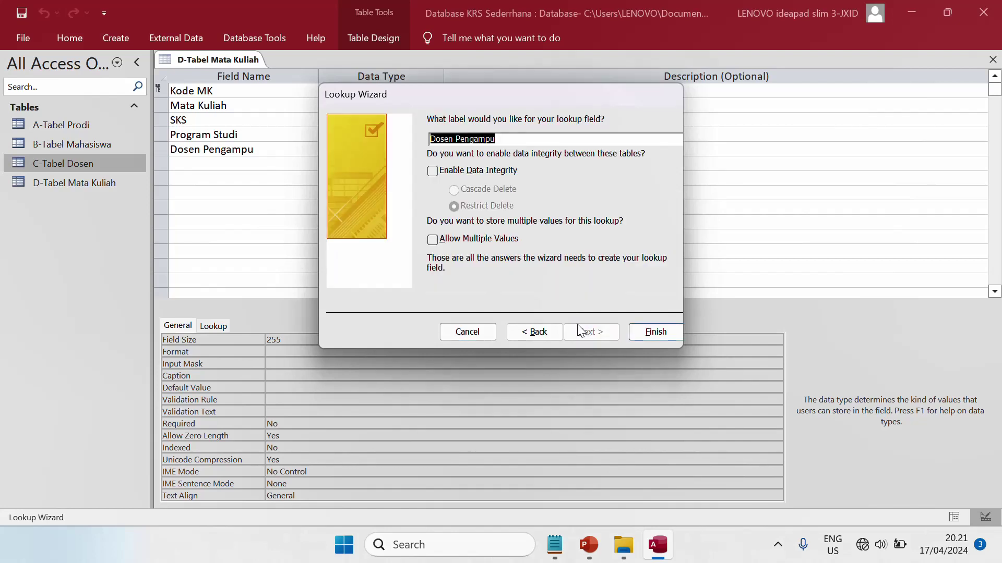
left_click(470, 174)
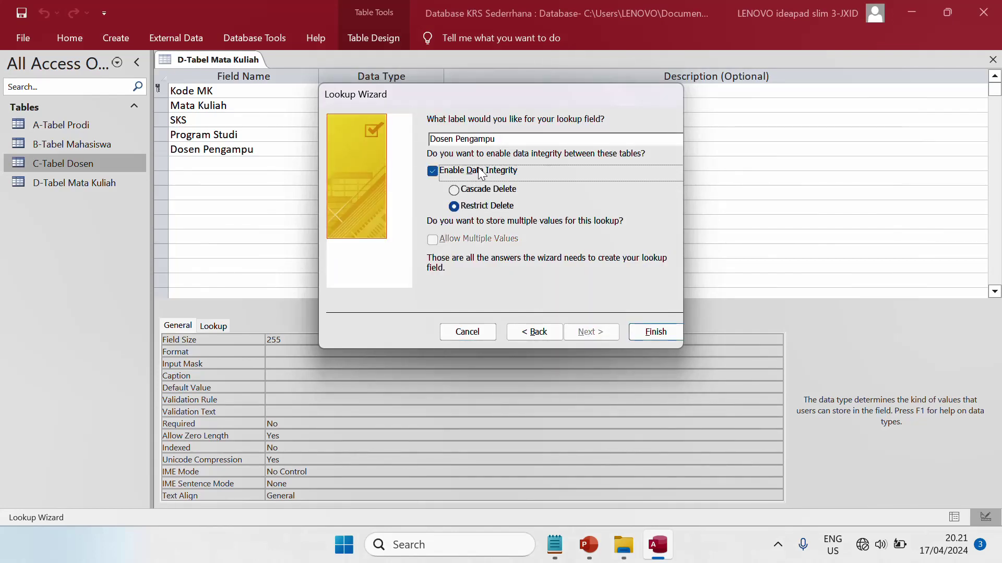
left_click(655, 332)
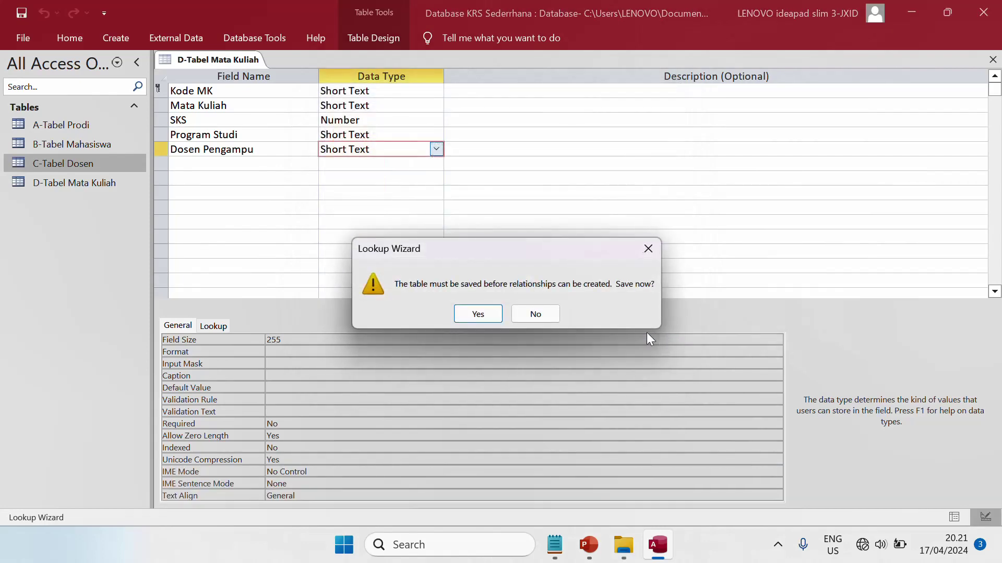
Step: Save the changes to D-Tabel Mata Kuliah and close its design view
left_click(467, 315)
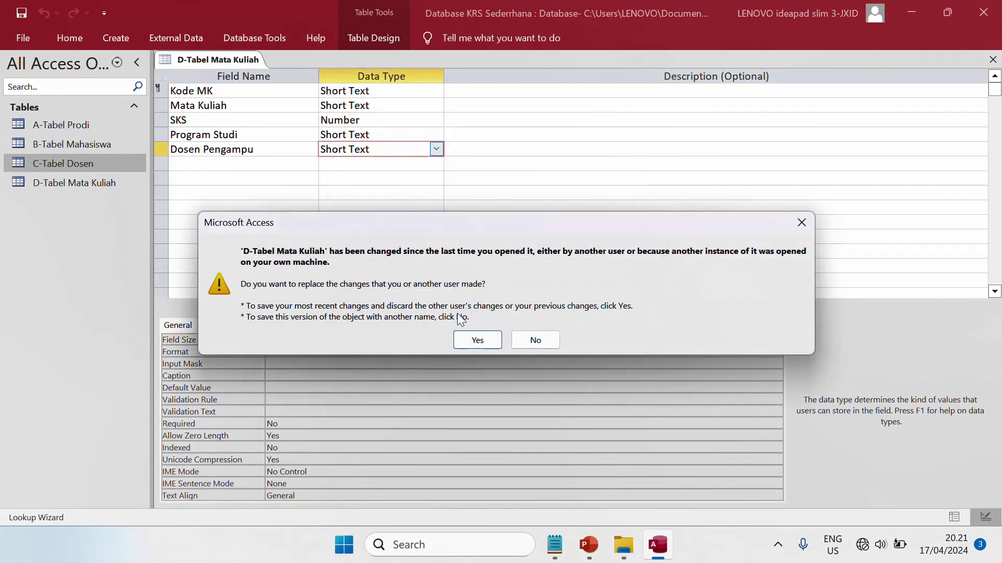
left_click(477, 340)
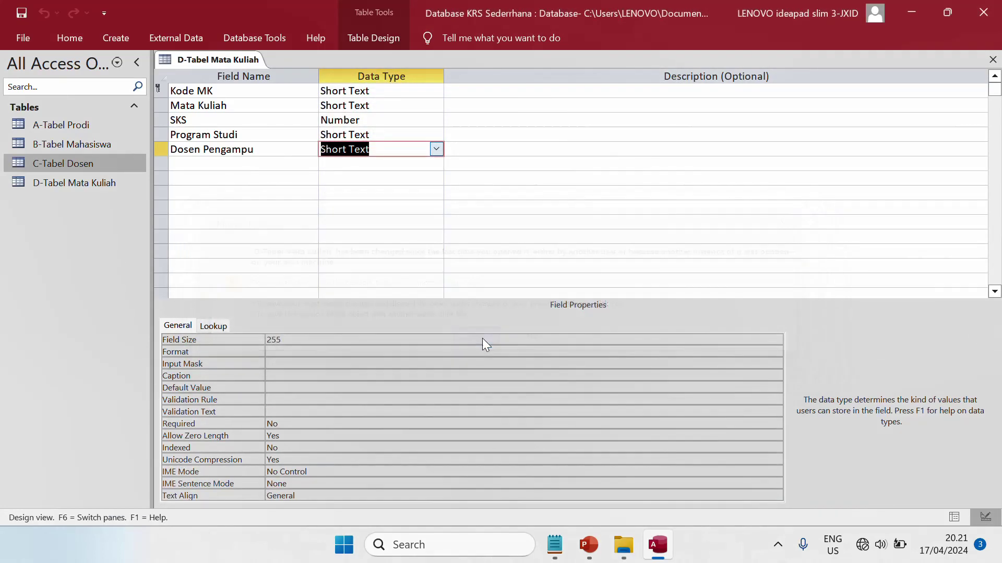
right_click(213, 62)
left_click(227, 80)
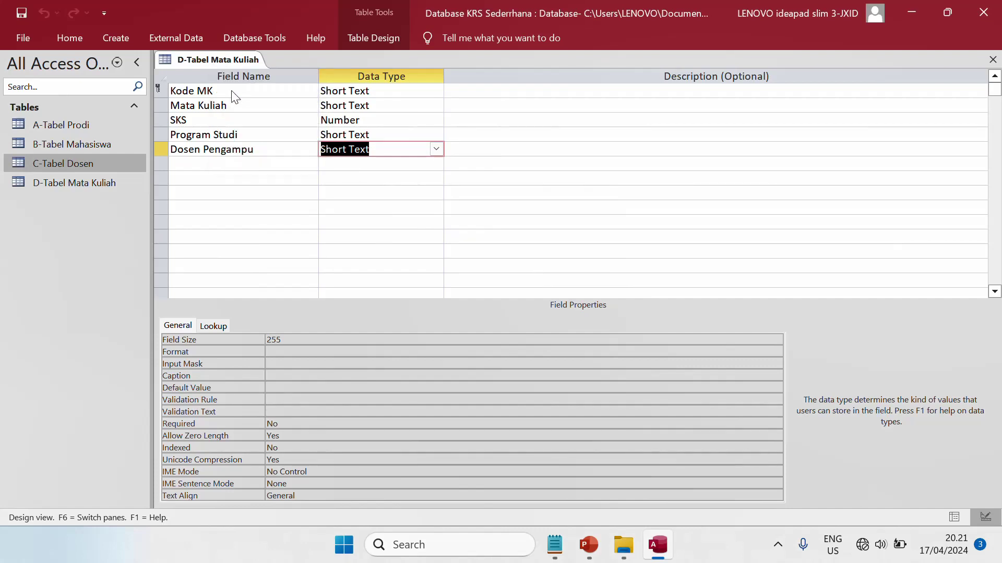
Step: In D-Tabel Mata Kuliah, enter course EKM001 Bisnis Digital, 3 SKS, Manajemen, with its lecturer
double_click(95, 181)
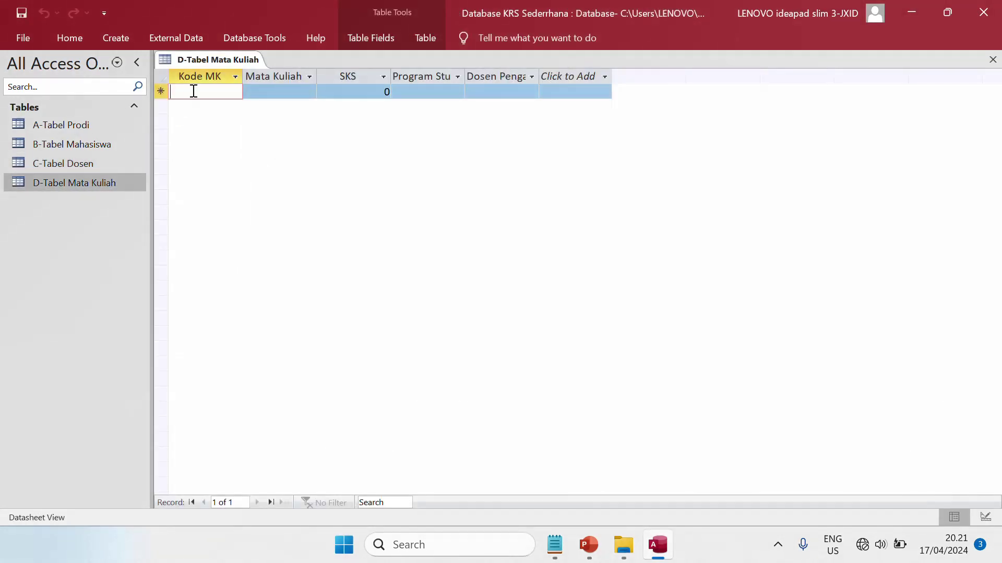
key("Caps_Lock")
type("E")
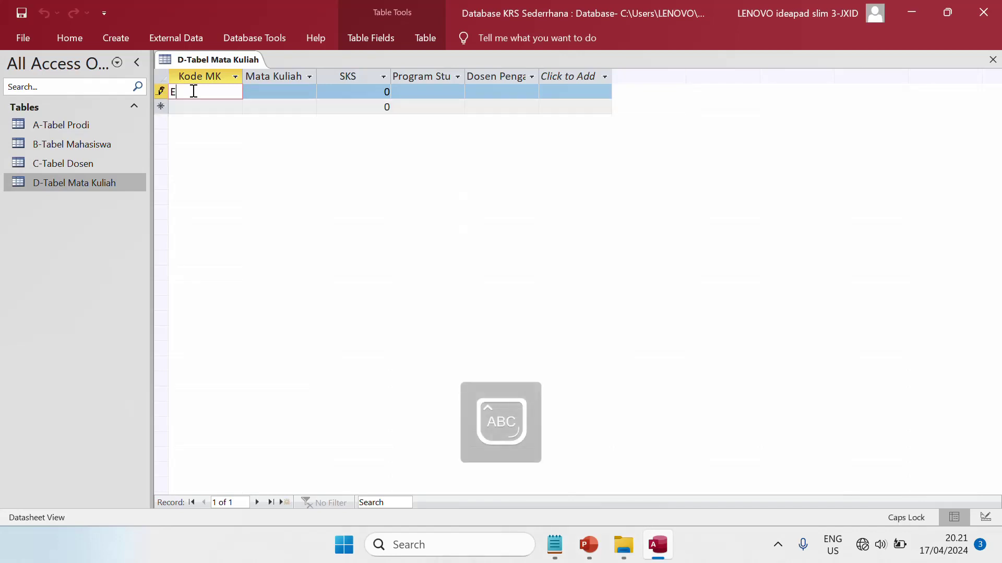
type("KM001")
key("Tab")
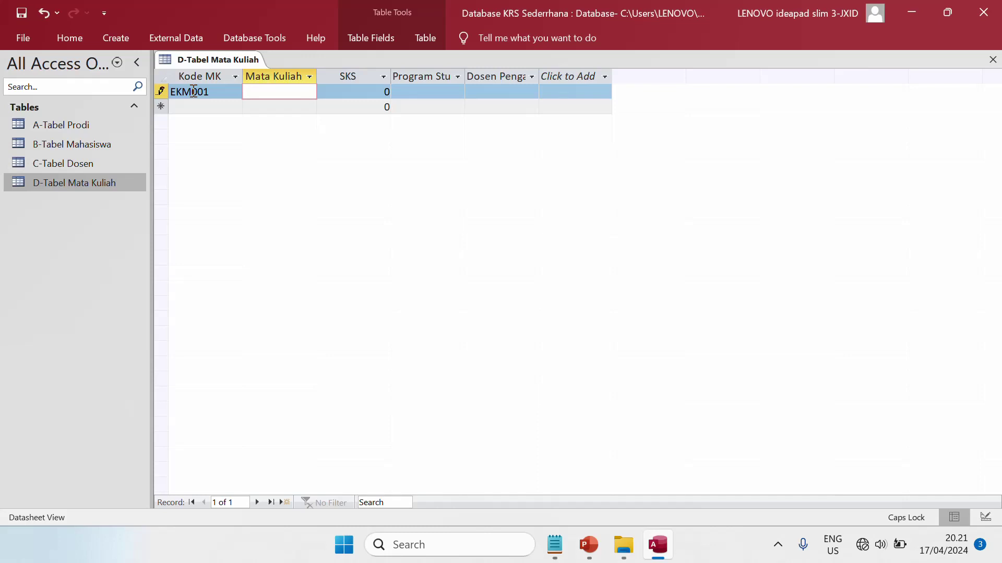
type("bISNIS")
key("Caps_Lock")
type("Digital")
key("Tab")
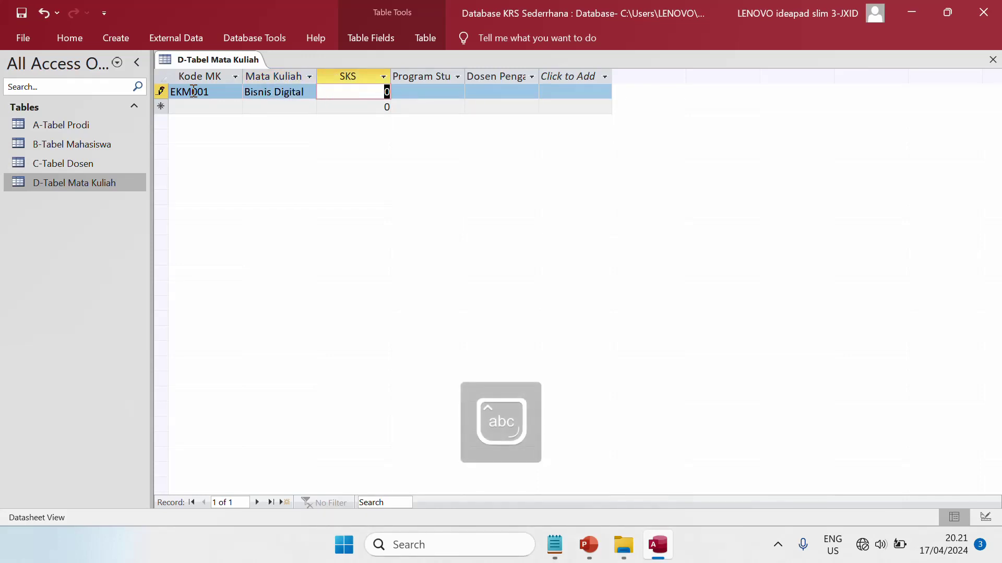
type("3")
key("Tab")
type("M")
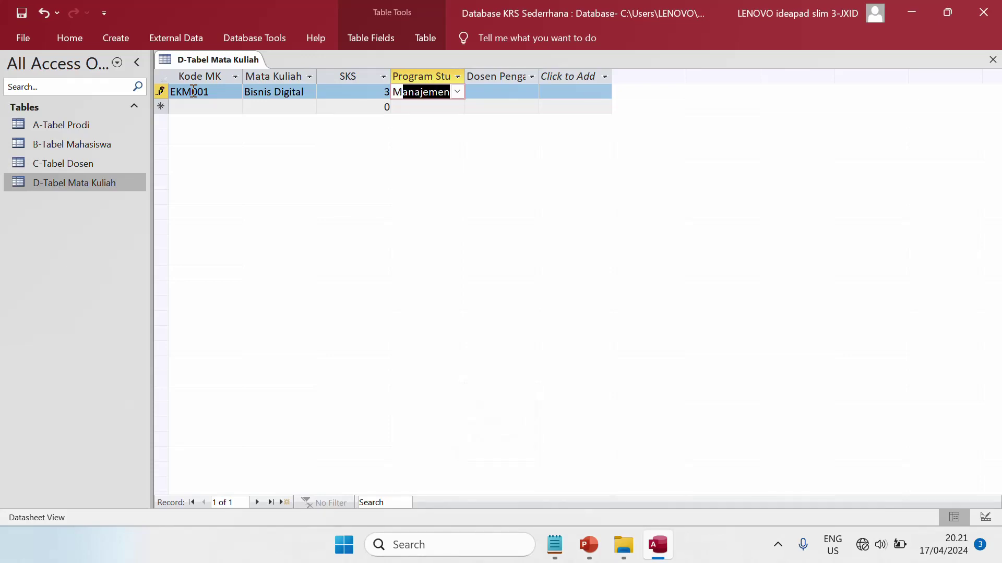
key("Tab")
type("Dh")
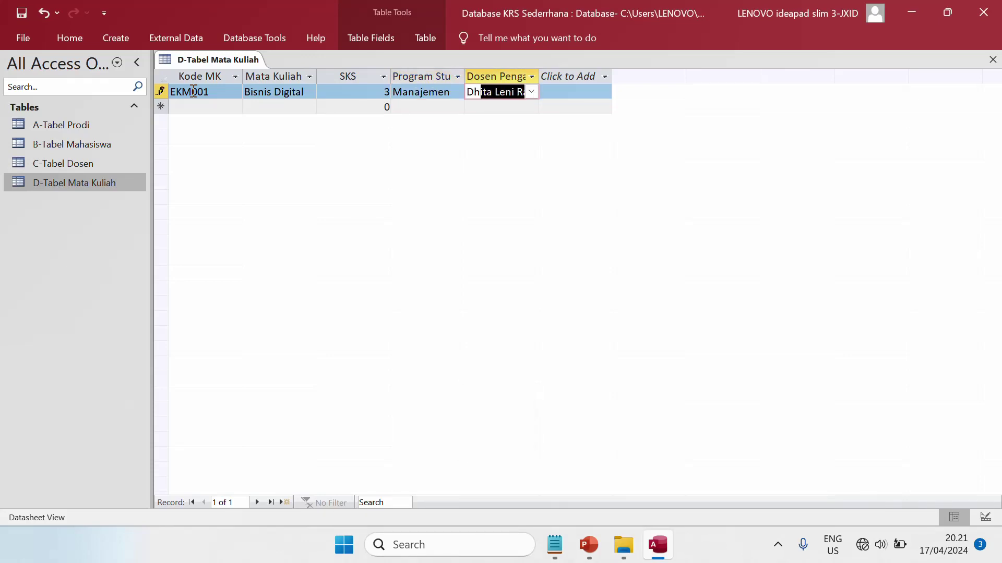
key("Tab")
key("shift+Tab")
Step: Add course EKM002 Sistem Informasi, 3 SKS, Manajemen, choosing its lecturer from the list
key("Down")
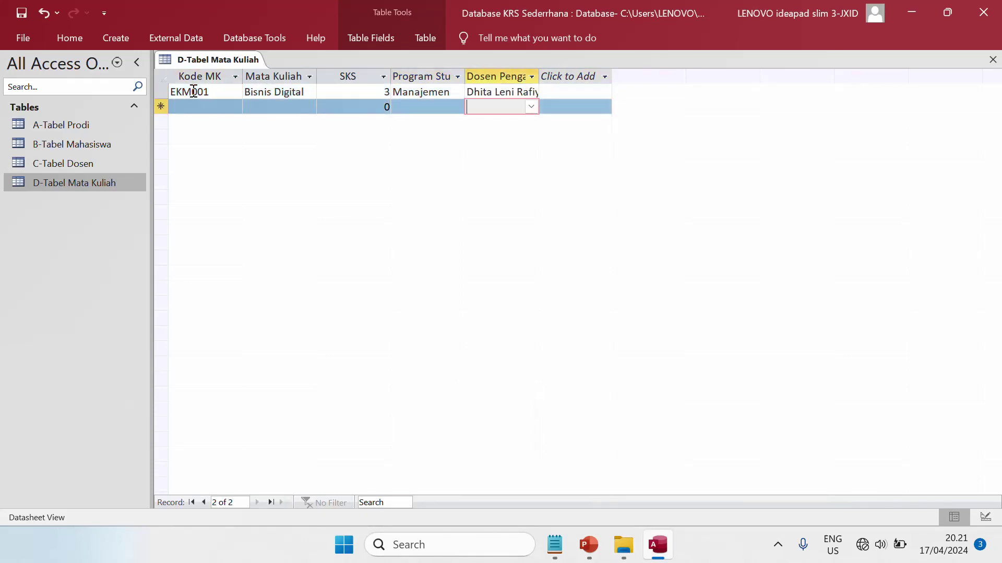
key("Left")
key("Left")
key("Left")
key("Left")
type("EKM")
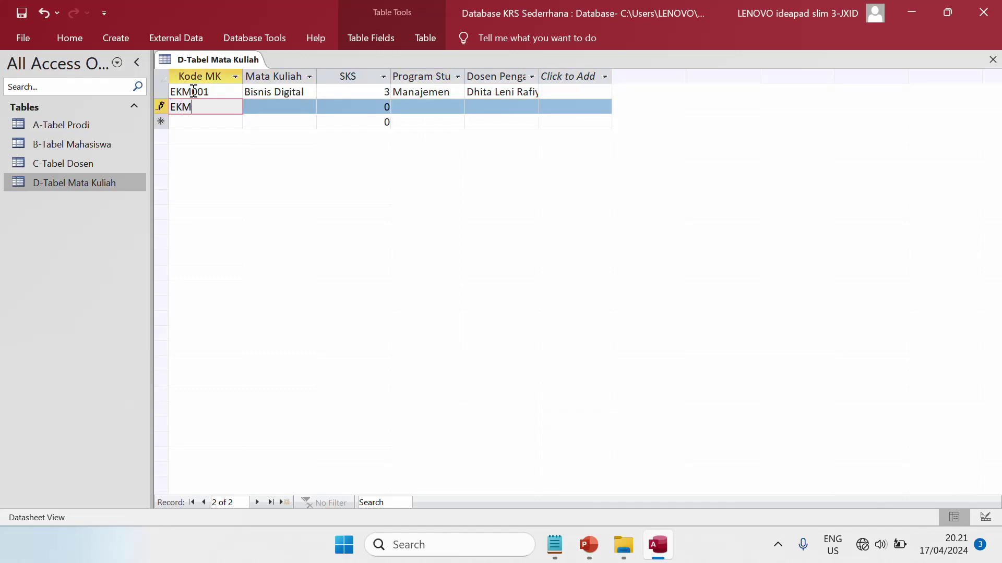
type("002")
key("Tab")
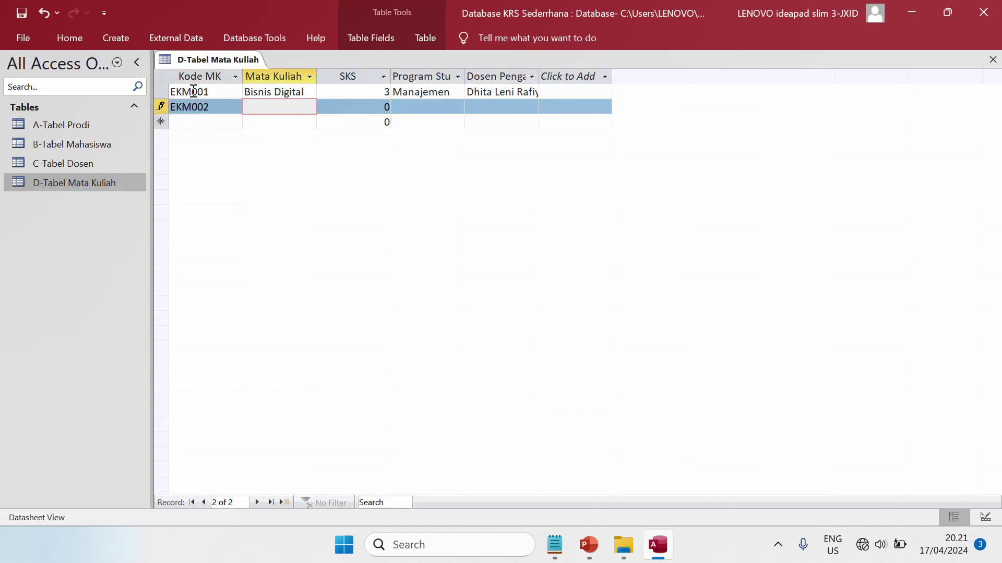
type("Sistem Informa")
type("si")
key("Tab")
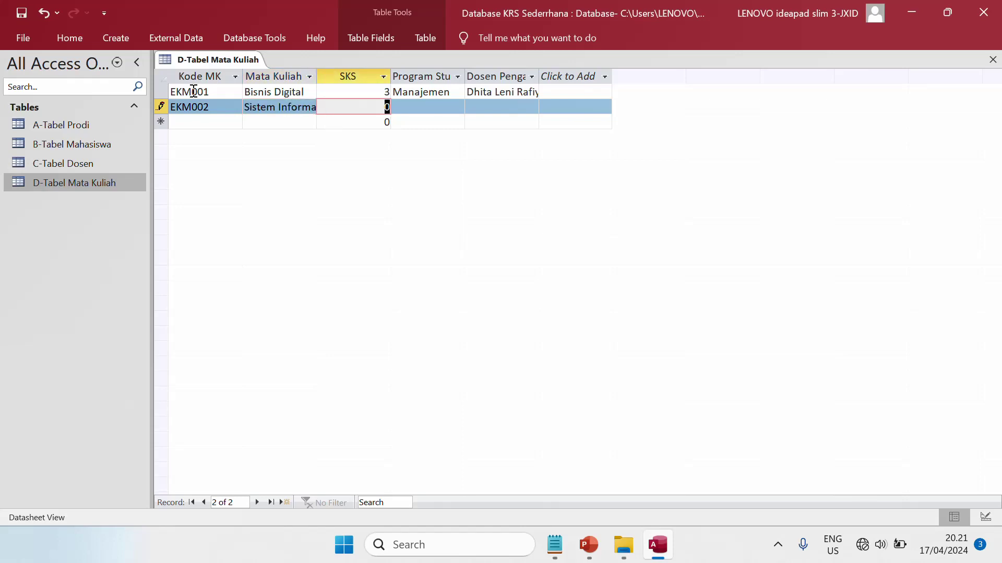
type("3")
key("Tab")
type("M")
key("Tab")
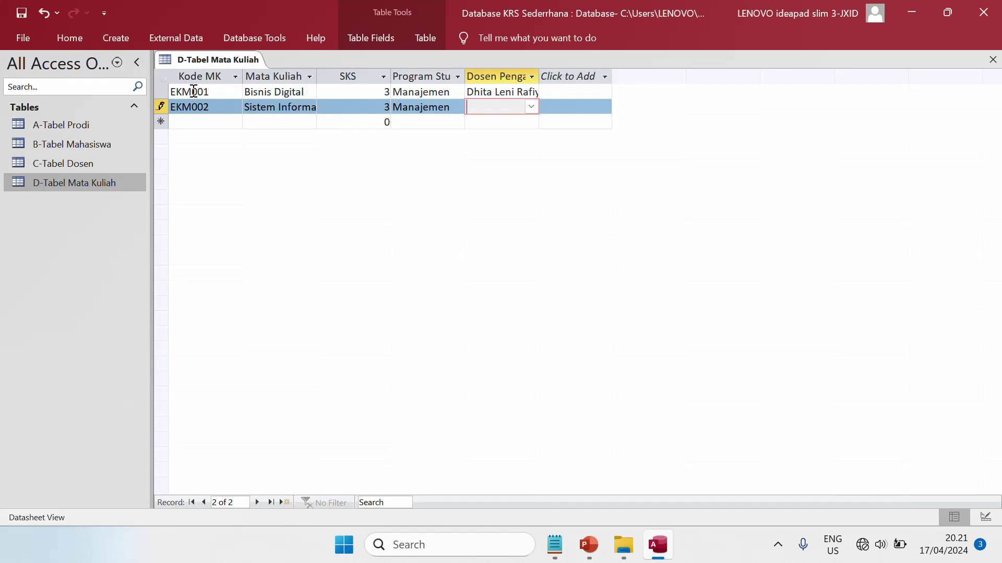
type("Tumbar Kem")
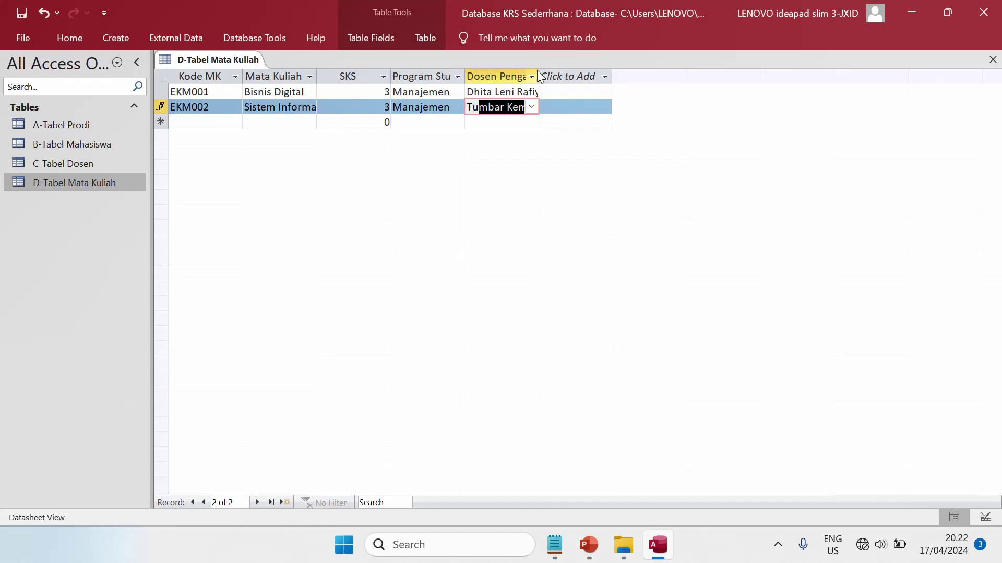
left_click(531, 107)
left_click(531, 108)
left_click(531, 108)
left_click(525, 136)
left_click(570, 94)
Step: Autofit the Dosen Pengampu column, then close the table saving the layout
double_click(538, 75)
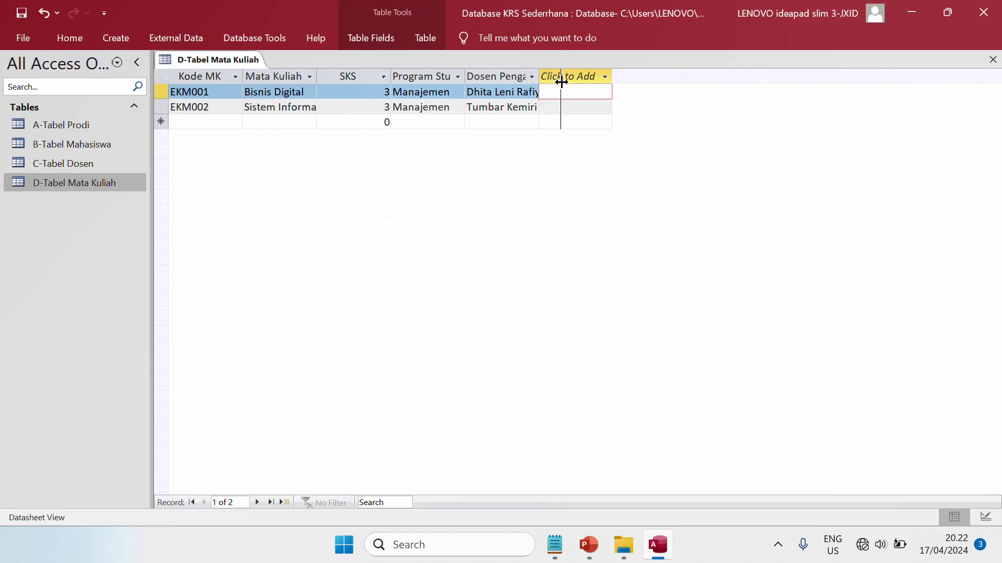
left_click(574, 77)
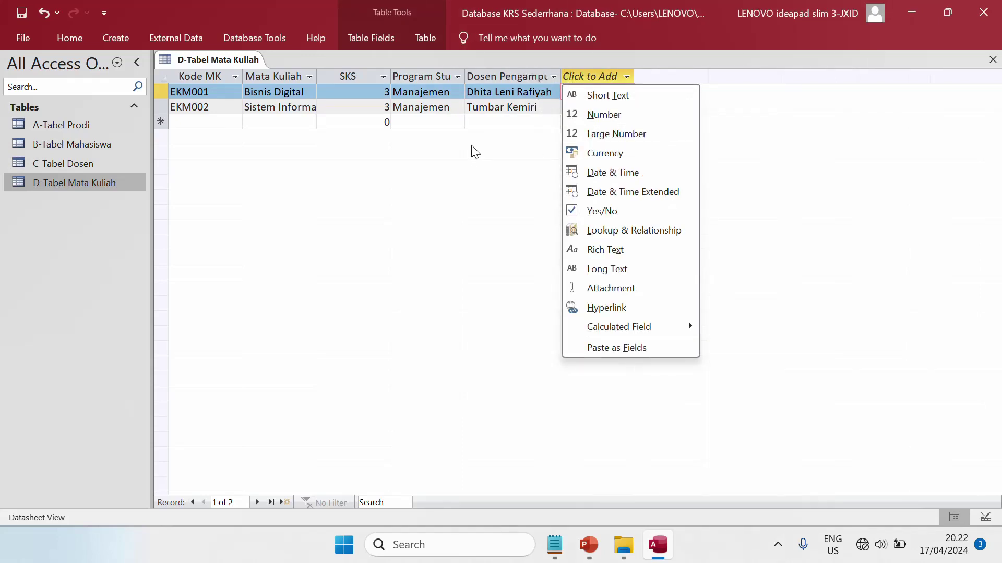
key("Escape")
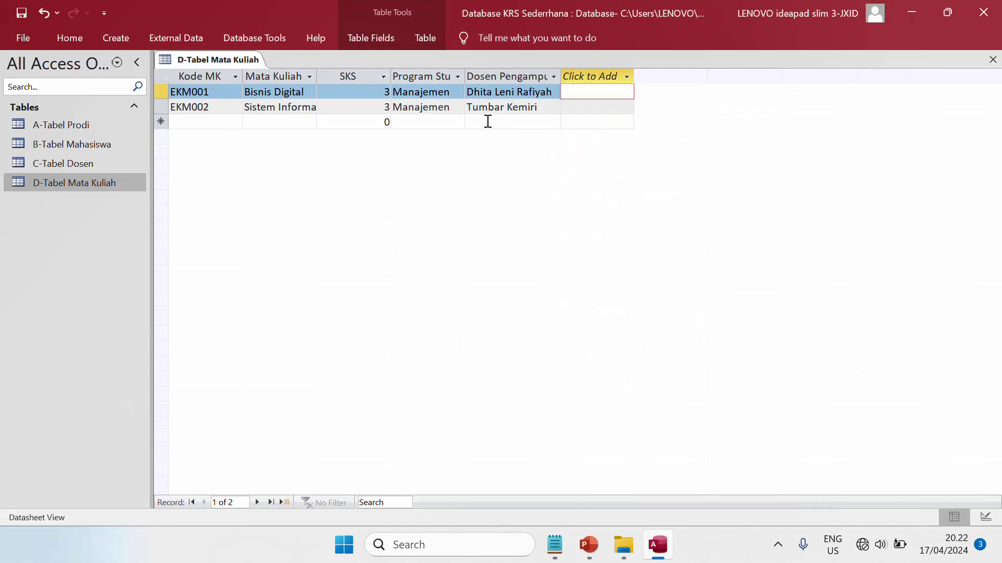
right_click(213, 64)
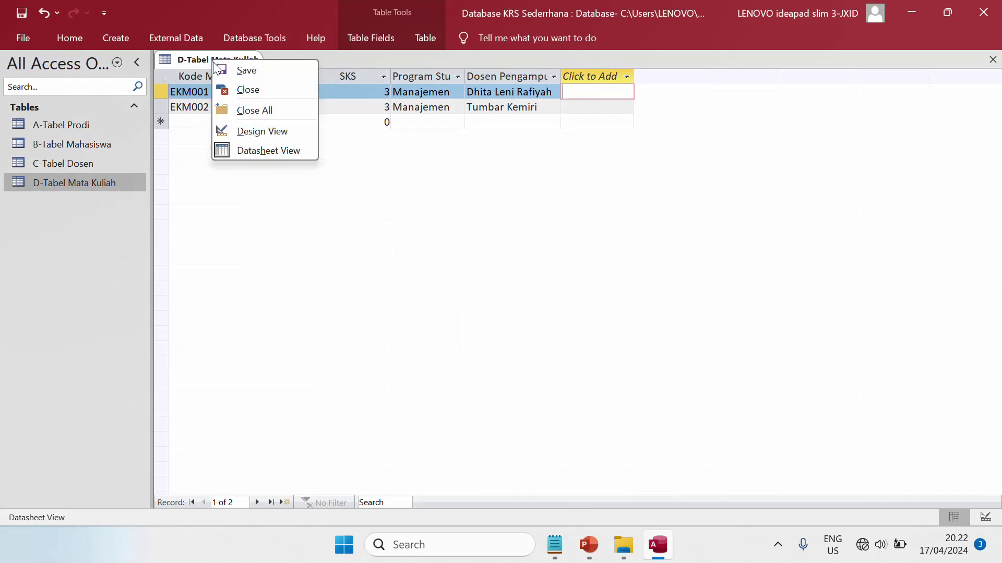
left_click(229, 87)
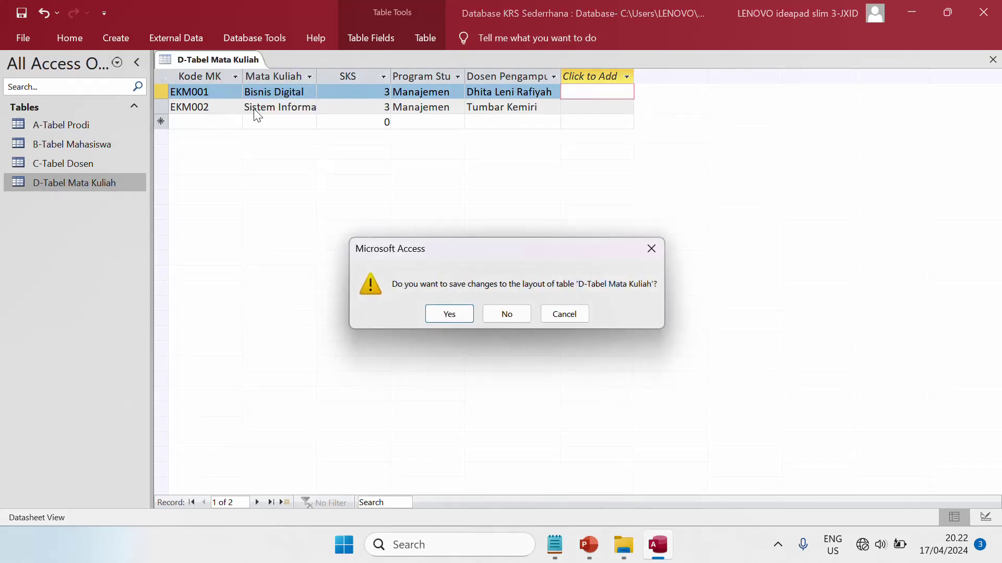
left_click(449, 314)
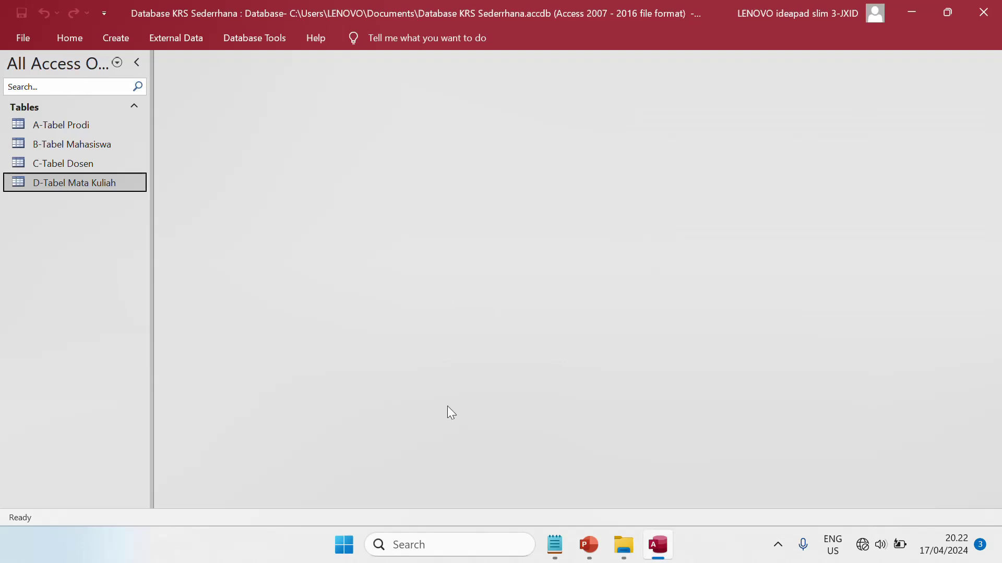
Step: Advance the slide show to the E-Tabel KRS structure slide, then return to Access
mouse_move(589, 545)
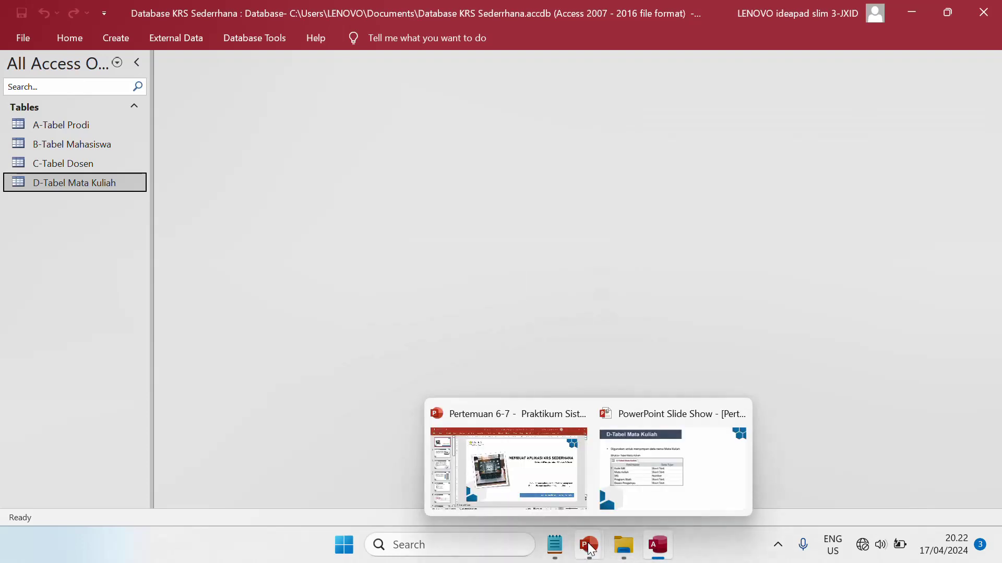
left_click(639, 506)
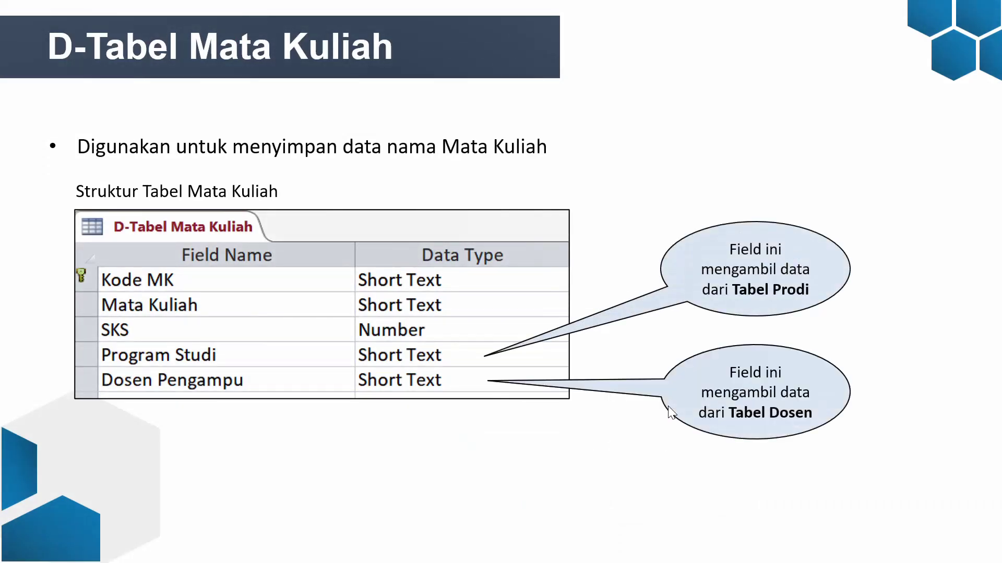
left_click(668, 420)
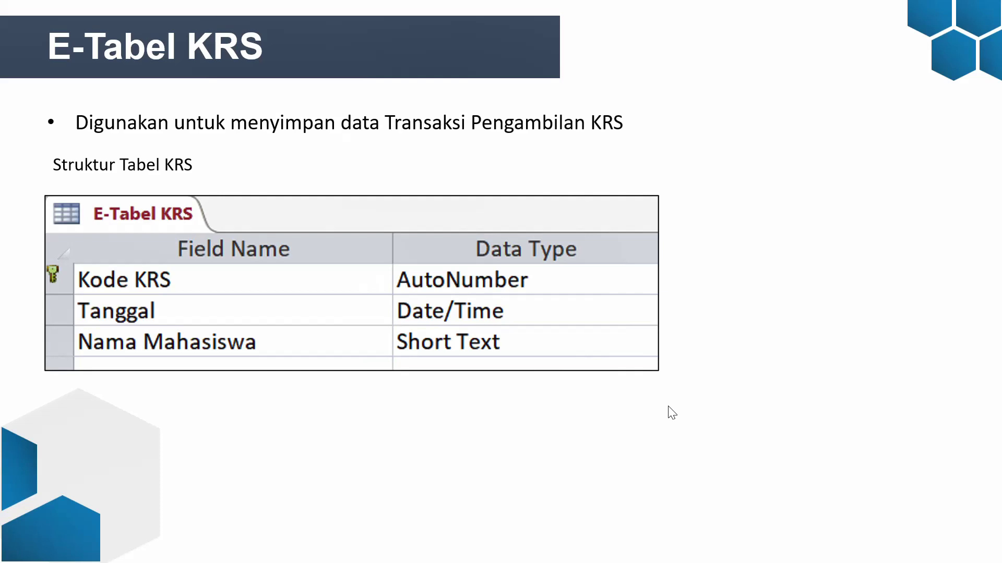
key("alt+Tab")
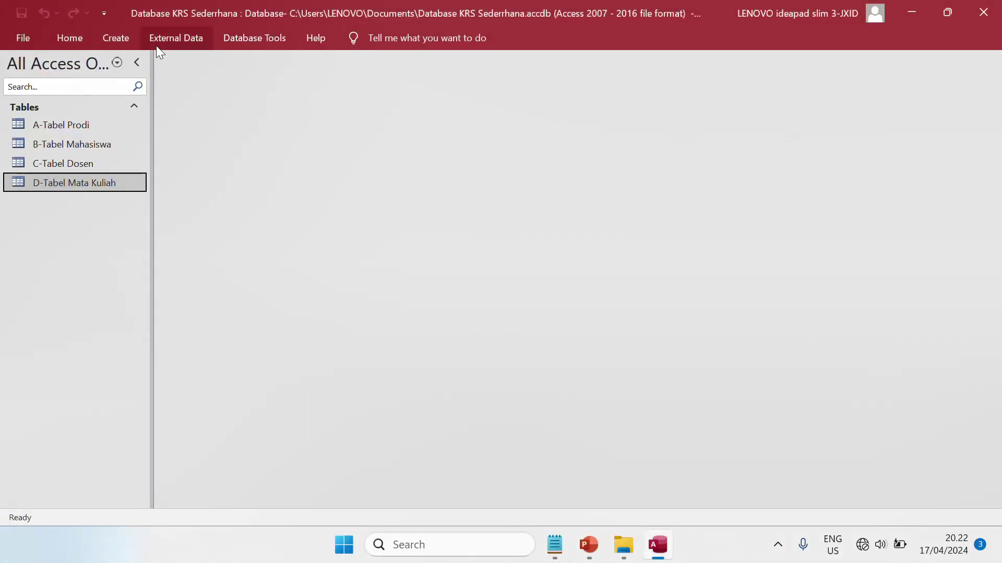
Step: Create a blank table and save it in design view as 'E-Tabel KRS'
left_click(118, 38)
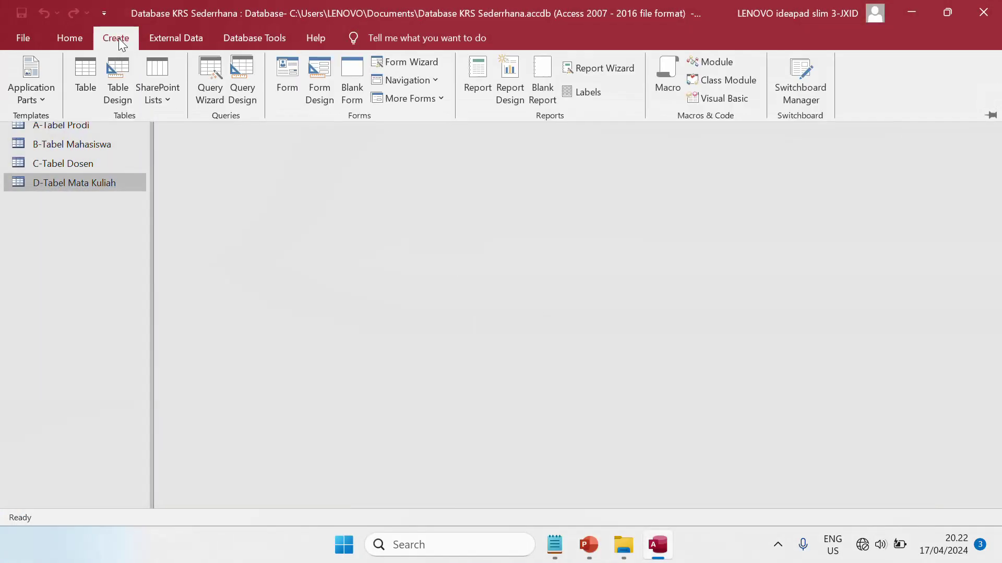
left_click(85, 70)
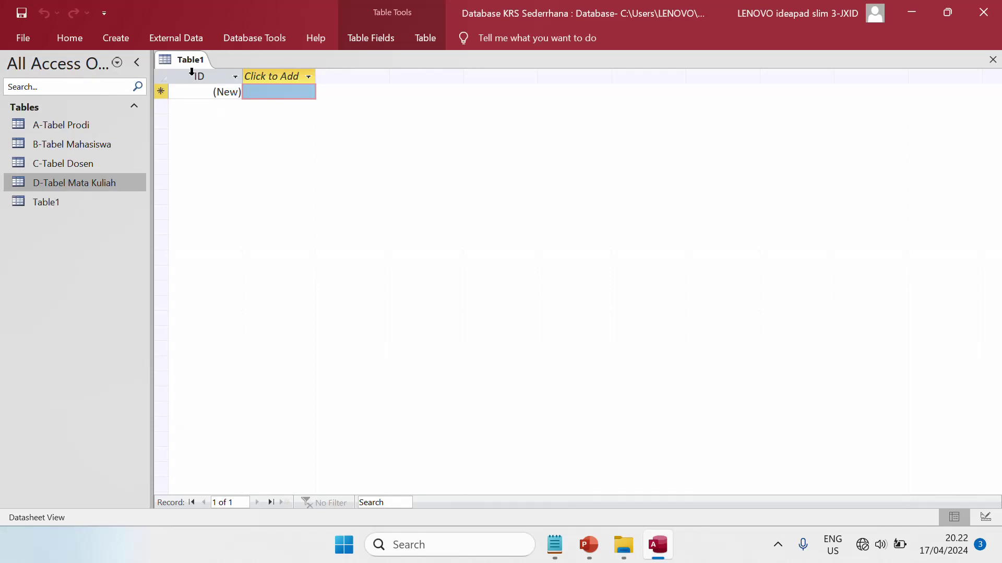
right_click(189, 59)
left_click(223, 131)
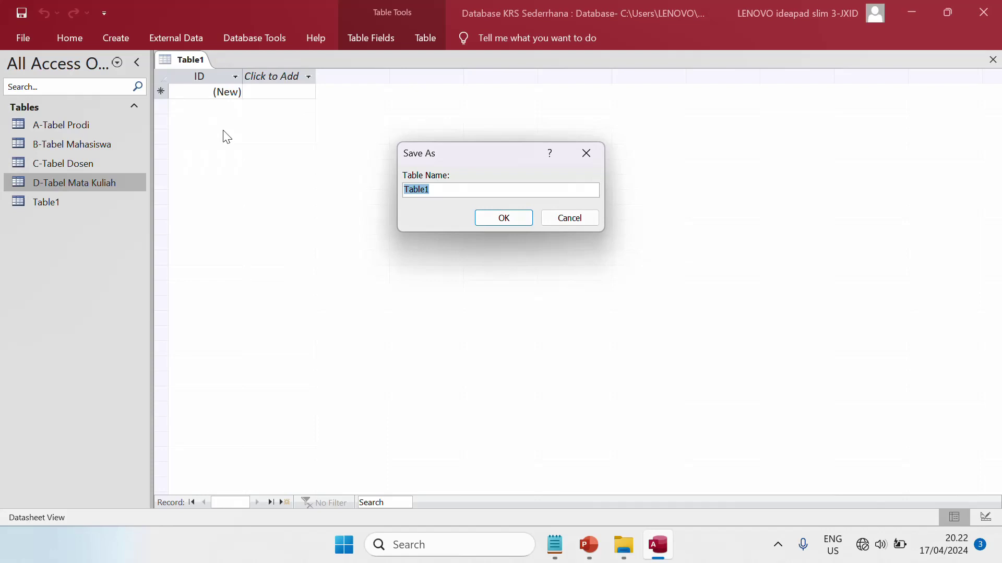
key("Caps_Lock")
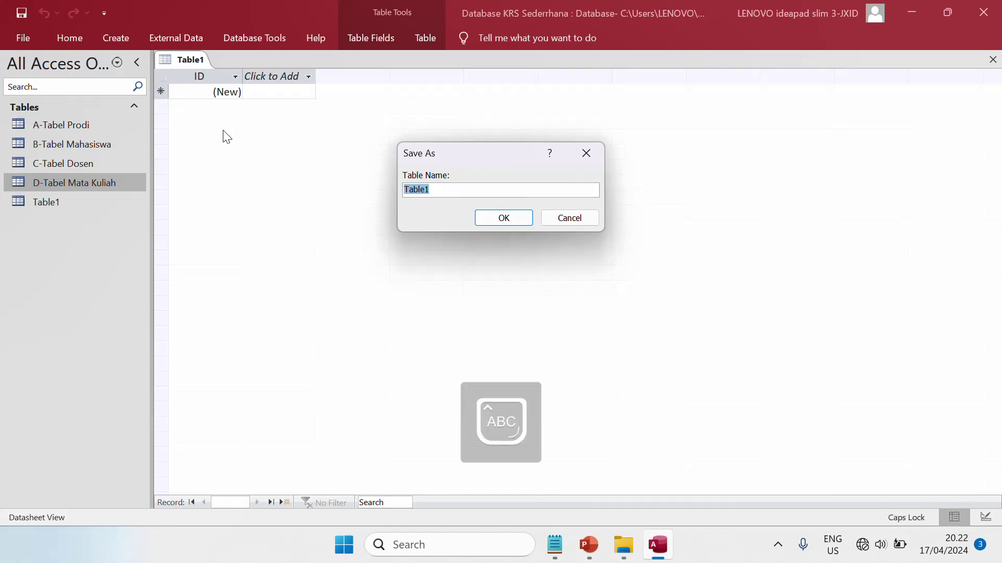
type("E")
key("Caps_Lock")
type("-T")
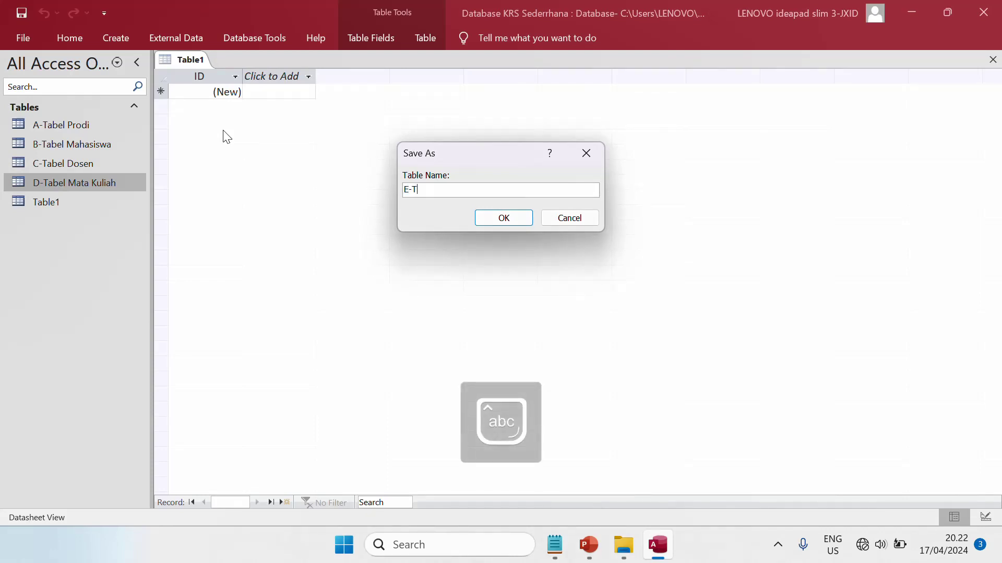
type("abel KRS")
left_click(511, 218)
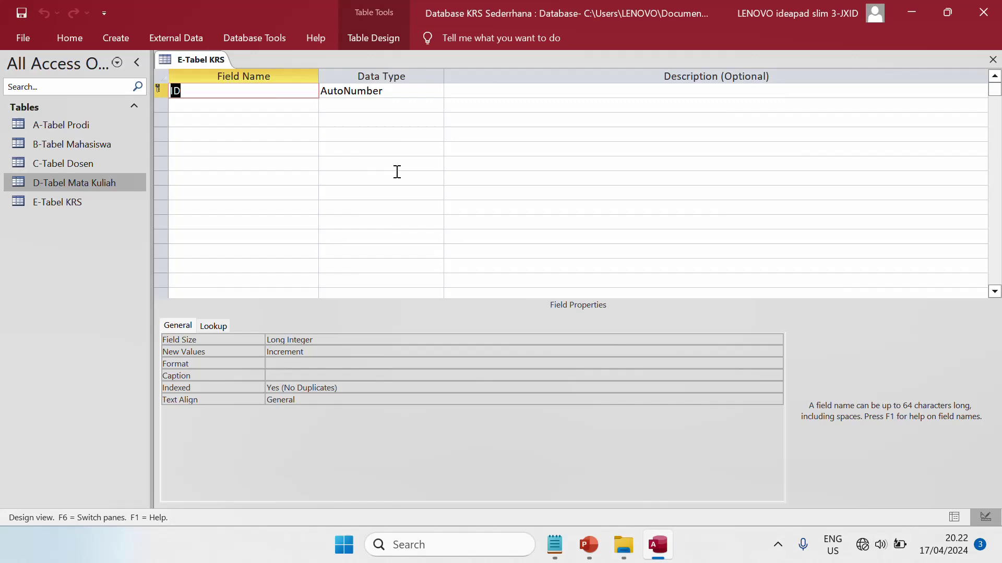
Step: Enter the fields Kode KRS, Tanggal and Nama Mahasiswa
type("Kode KRS")
key("Down")
type("Ta")
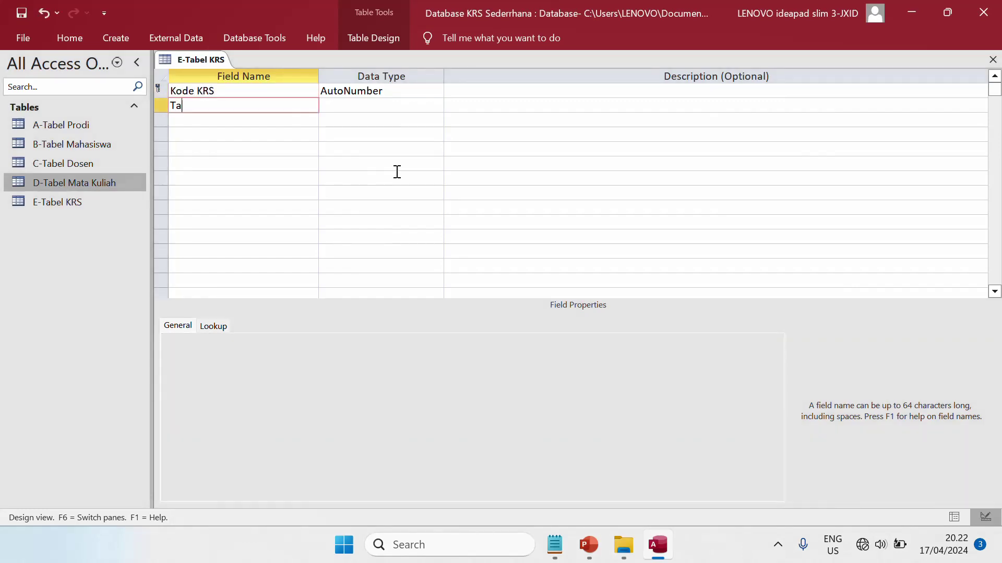
type("nggal")
key("Down")
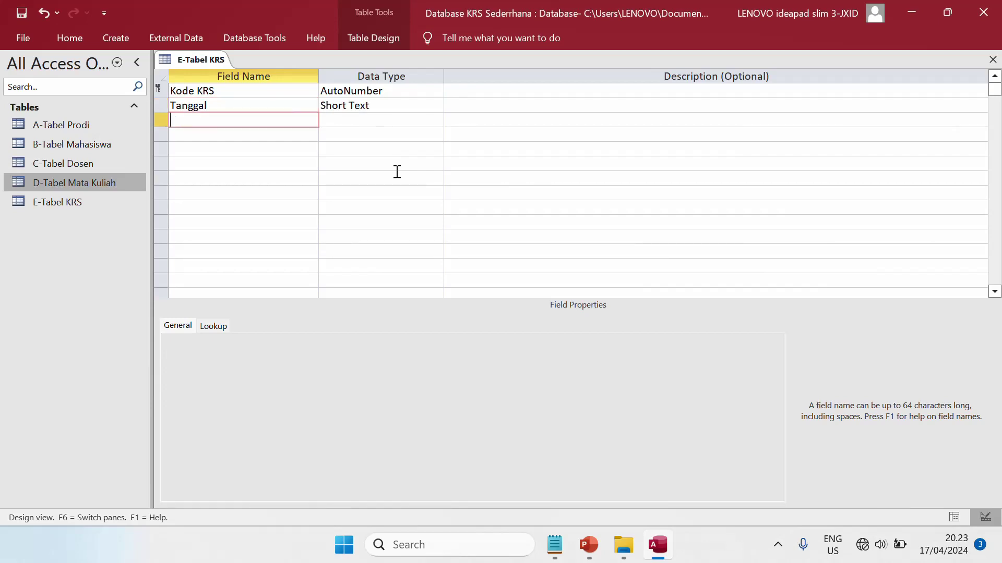
type("Nama Mahasiswa")
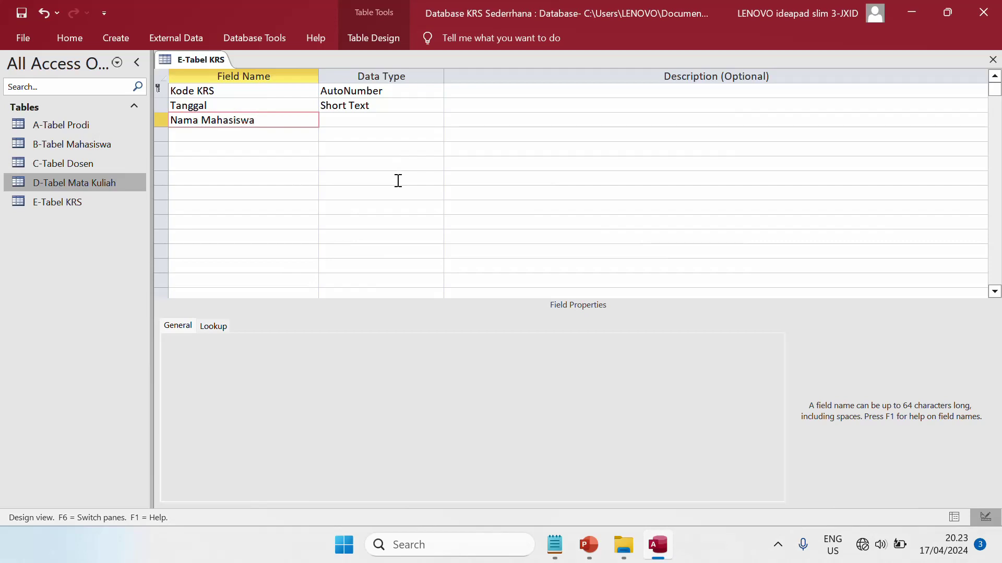
left_click(397, 173)
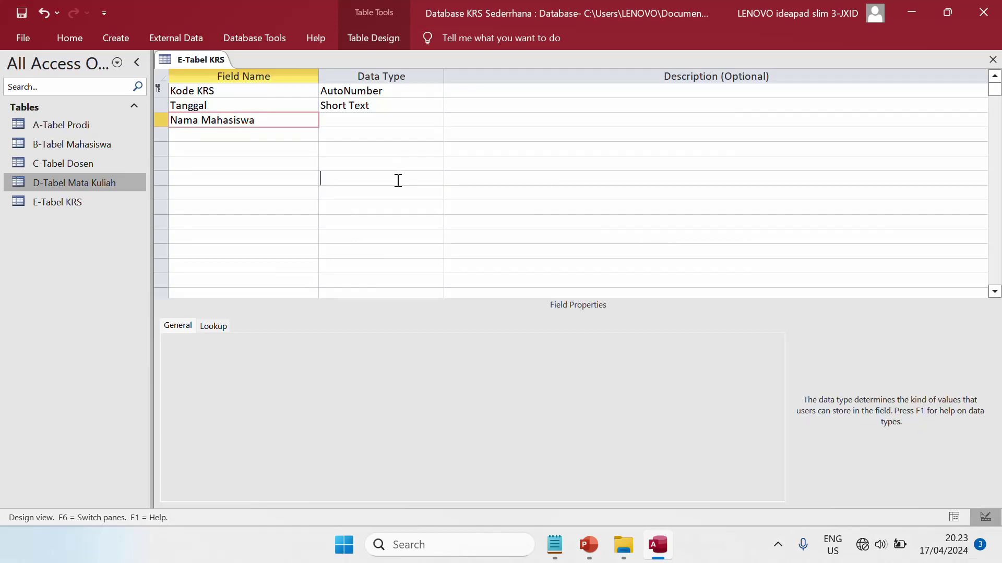
left_click(369, 91)
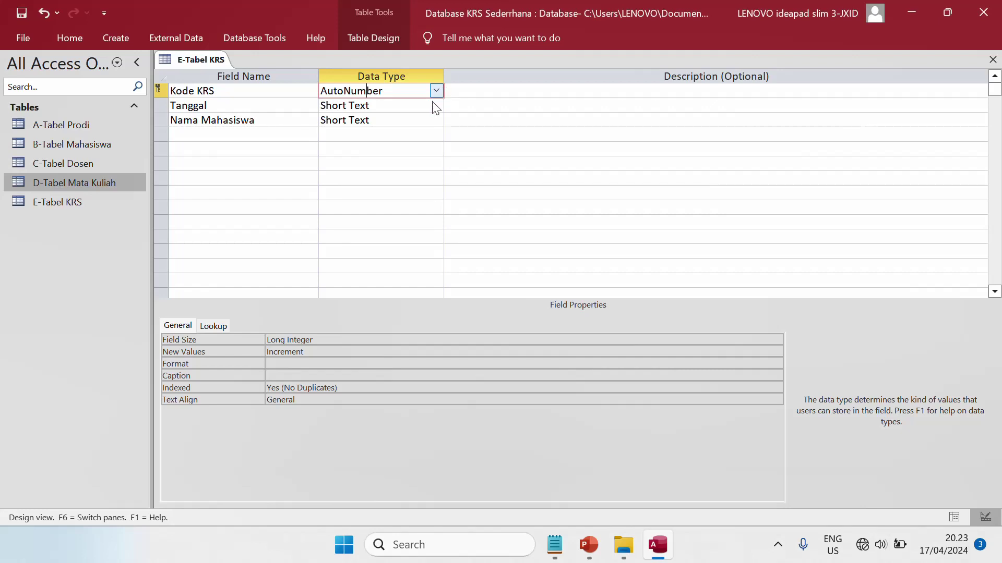
Step: Make Tanggal a Date/Time field and start a Nama Mahasiswa lookup from B-Tabel Mahasiswa
left_click(436, 105)
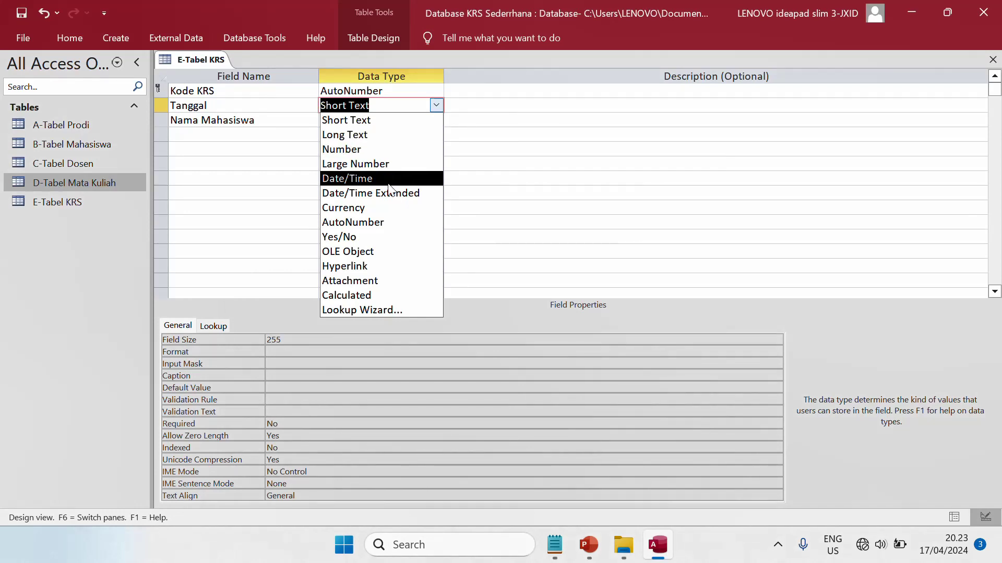
left_click(396, 179)
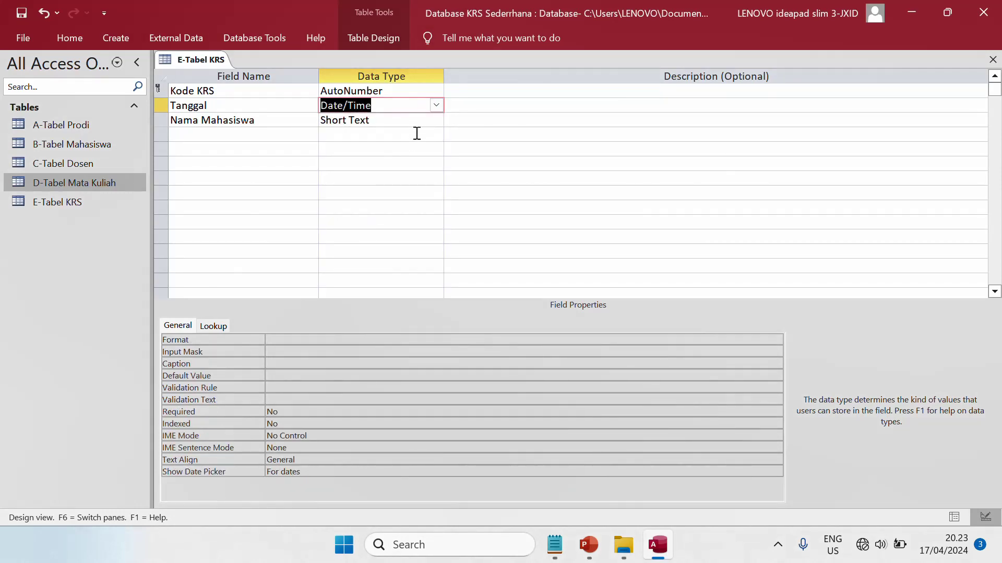
left_click(435, 120)
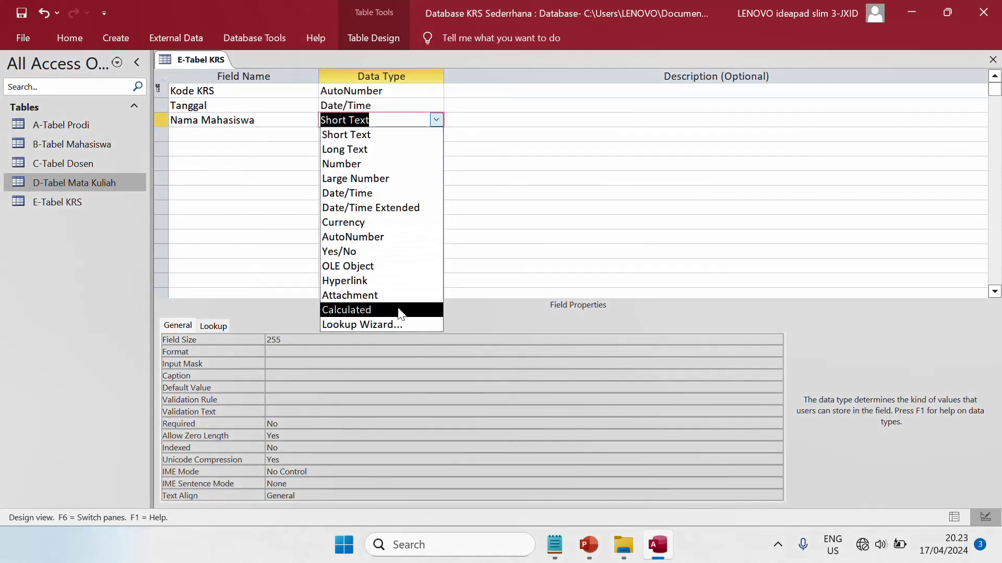
left_click(396, 324)
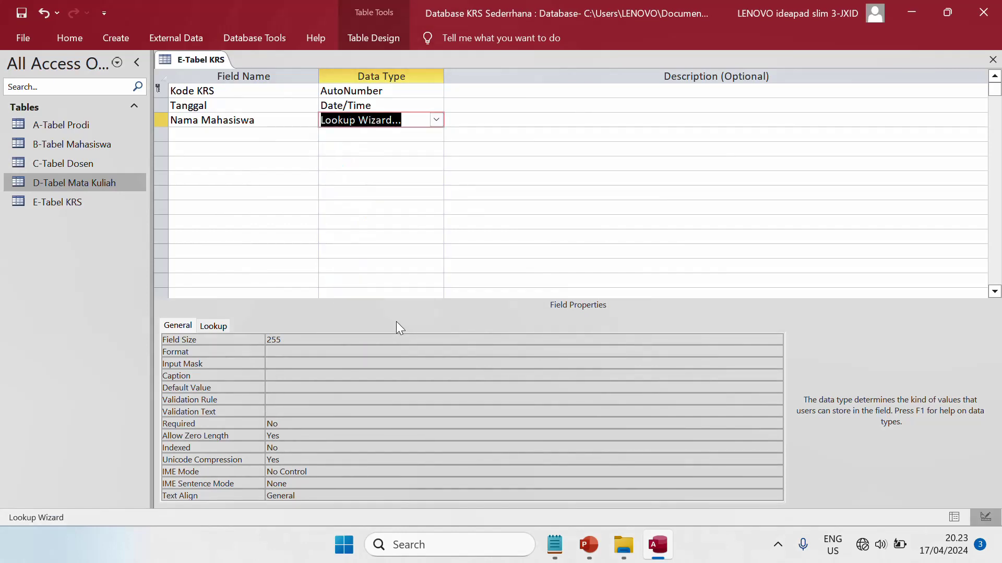
left_click(585, 332)
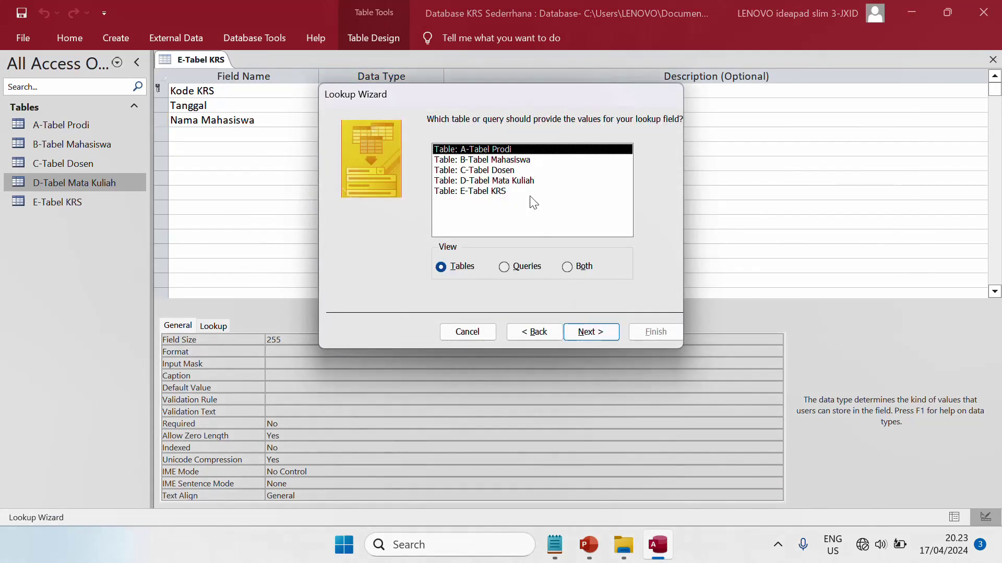
left_click(514, 161)
left_click(591, 344)
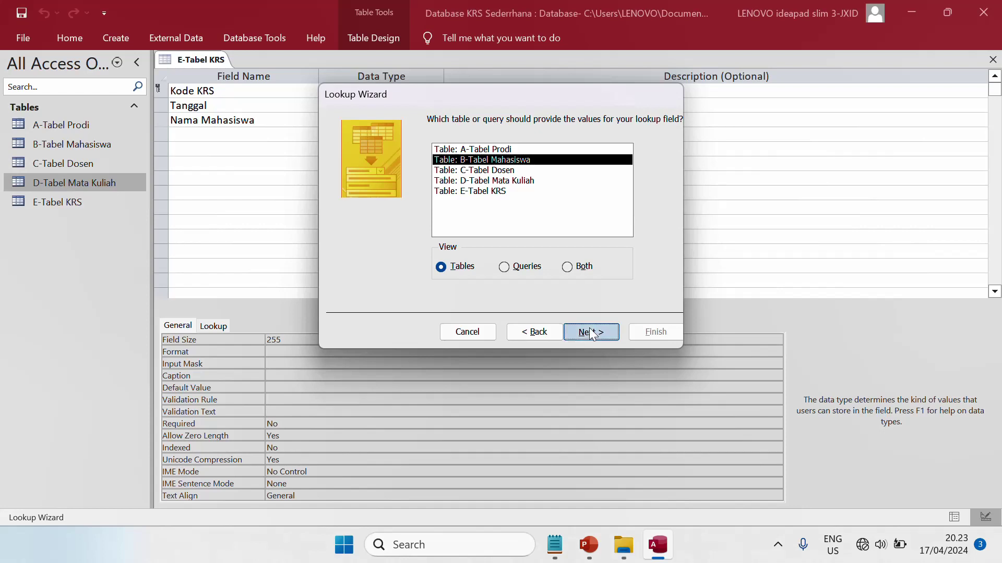
Step: Add Nama to the lookup columns and sort the list by NPM
left_click(350, 236)
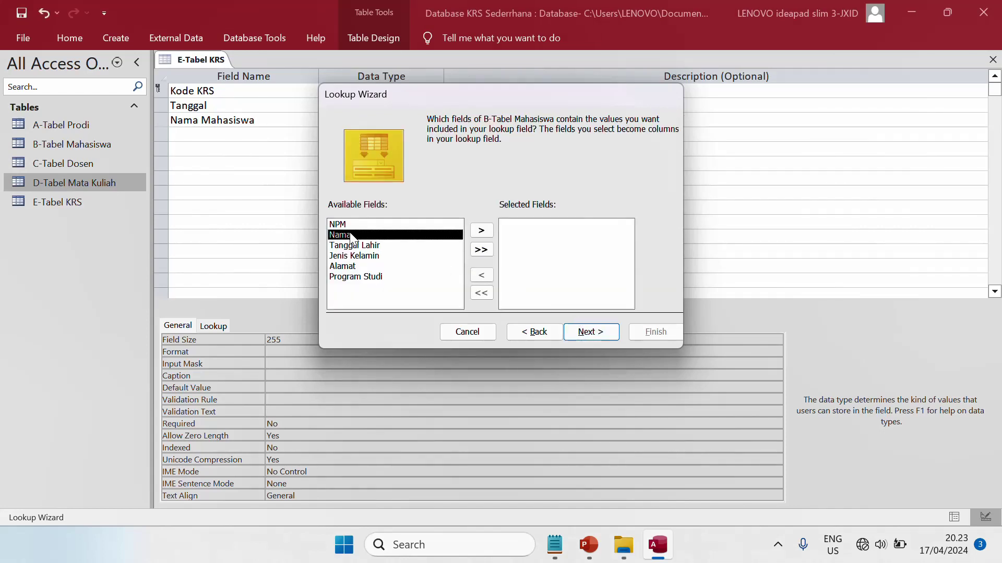
left_click(481, 230)
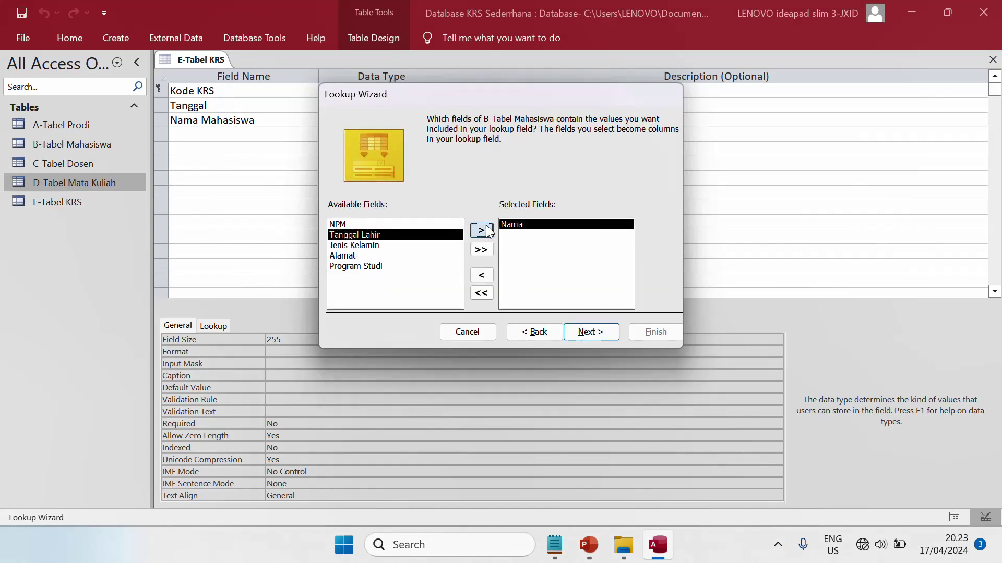
left_click(594, 335)
left_click(456, 171)
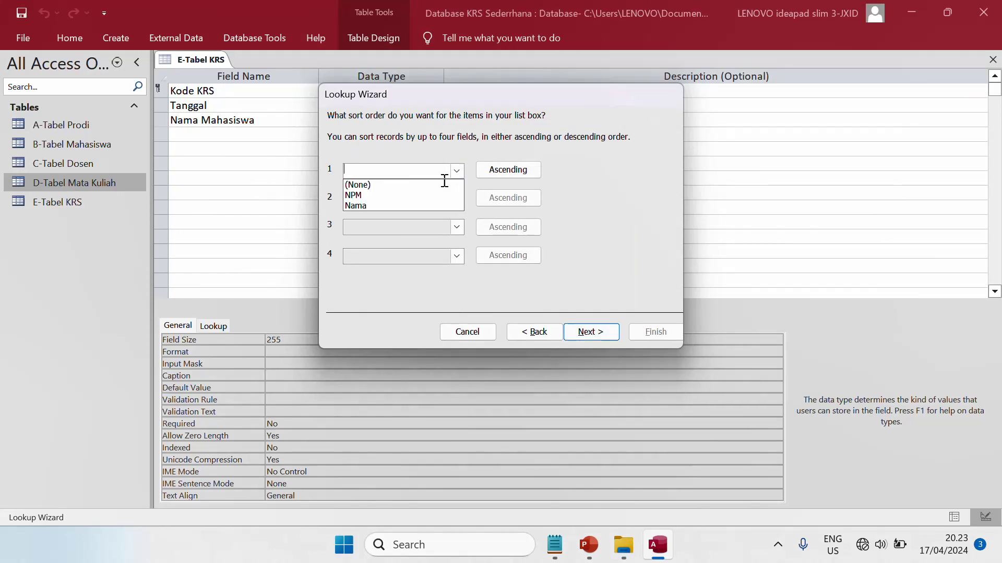
left_click(442, 196)
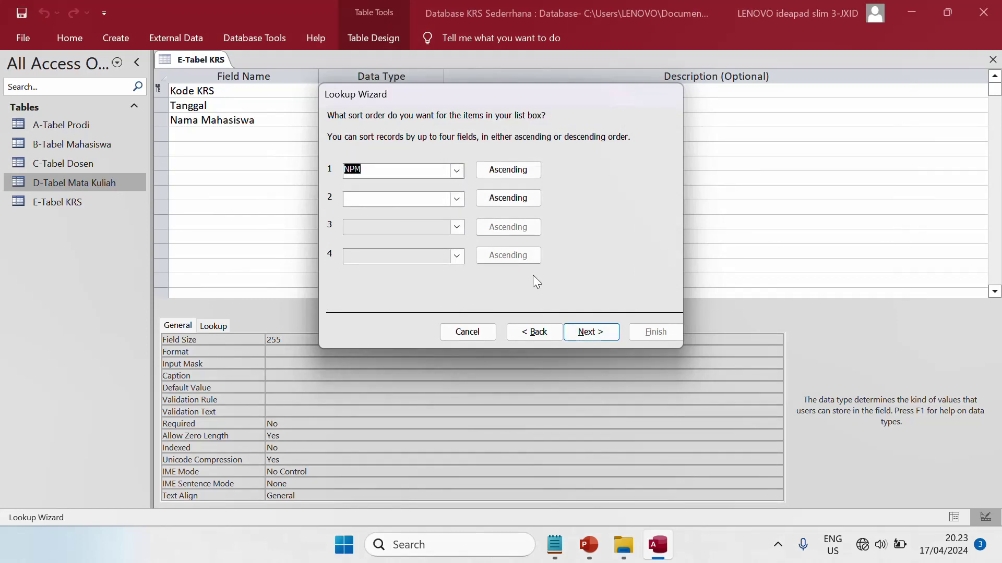
left_click(593, 332)
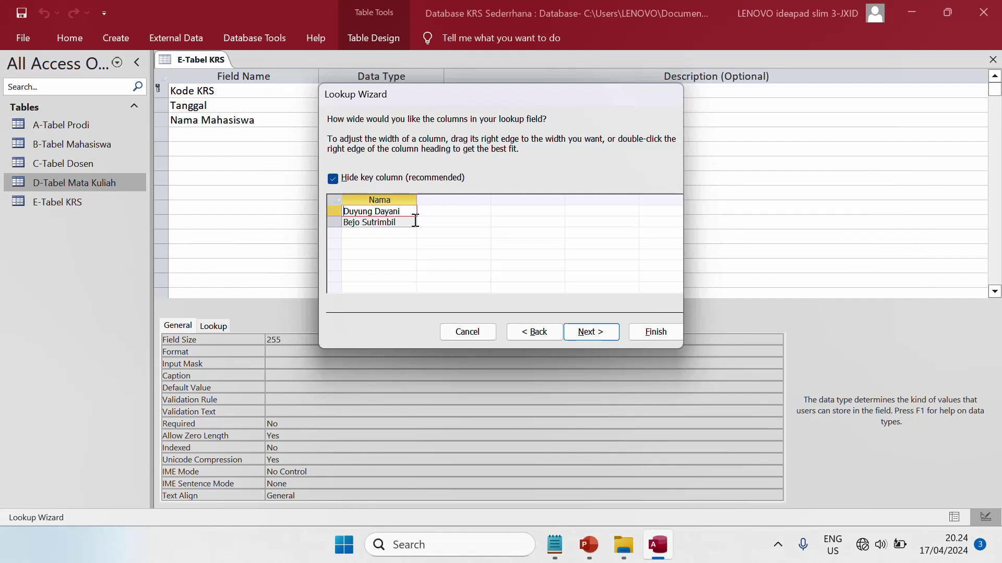
Step: Go back in the wizard and remove NPM from the lookup columns
left_click(542, 336)
left_click(542, 335)
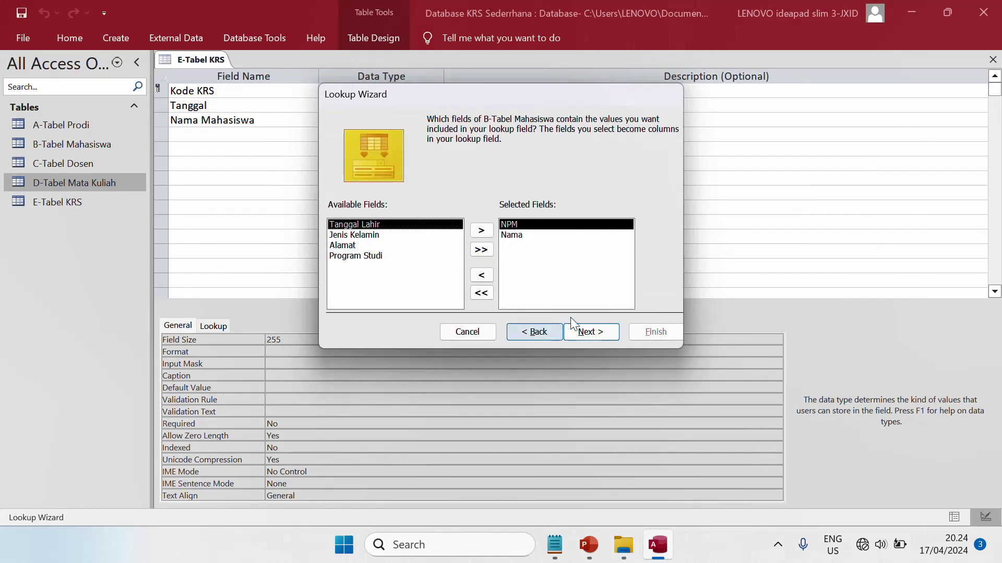
left_click(539, 334)
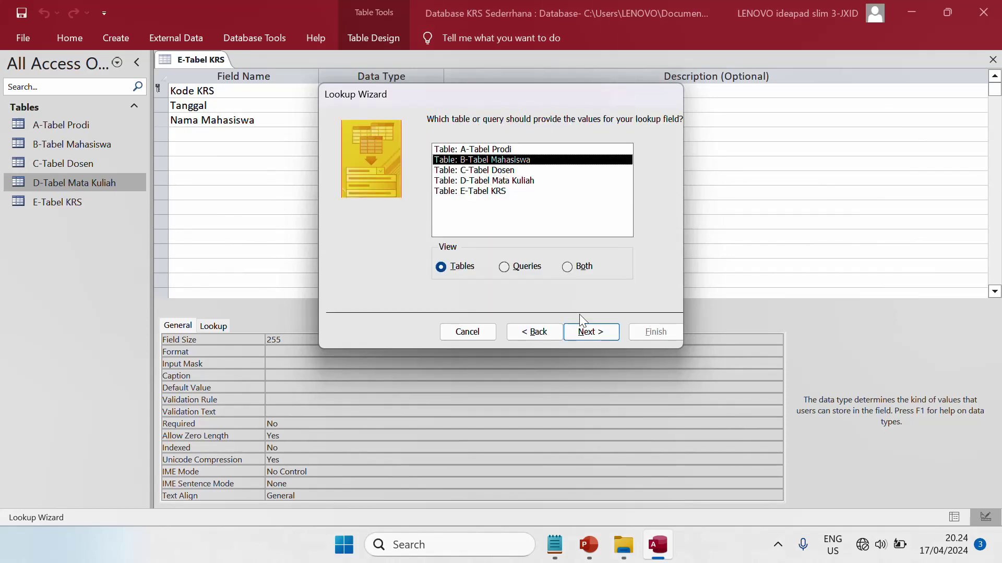
left_click(592, 332)
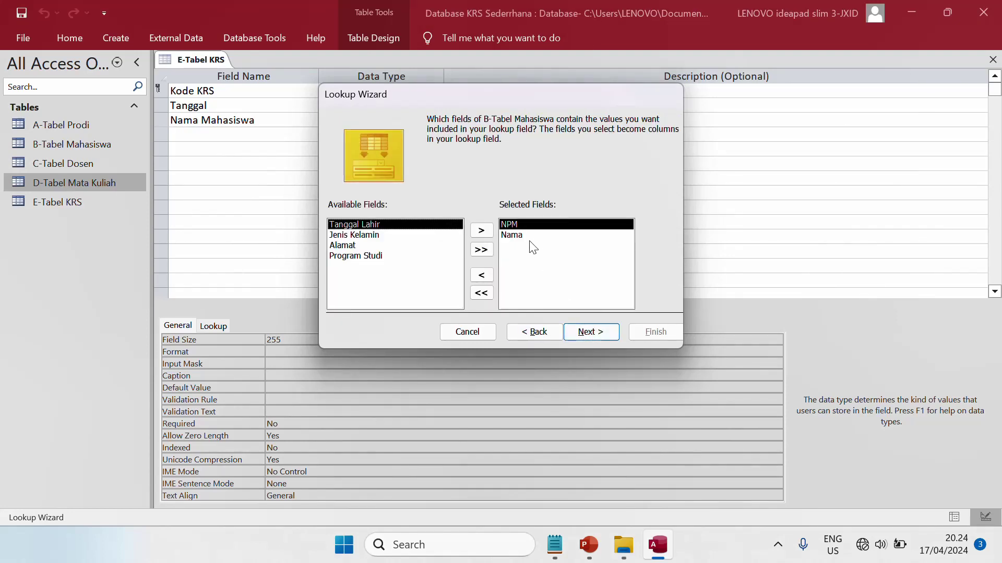
left_click(481, 274)
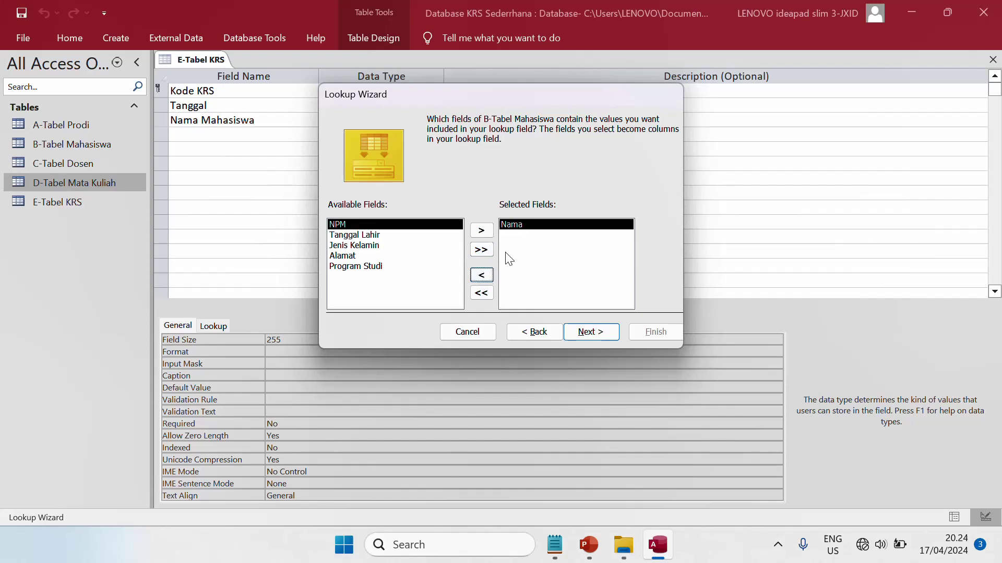
left_click(588, 336)
Step: Sort by NPM, enforce data integrity, and finish the Nama Mahasiswa lookup
left_click(456, 171)
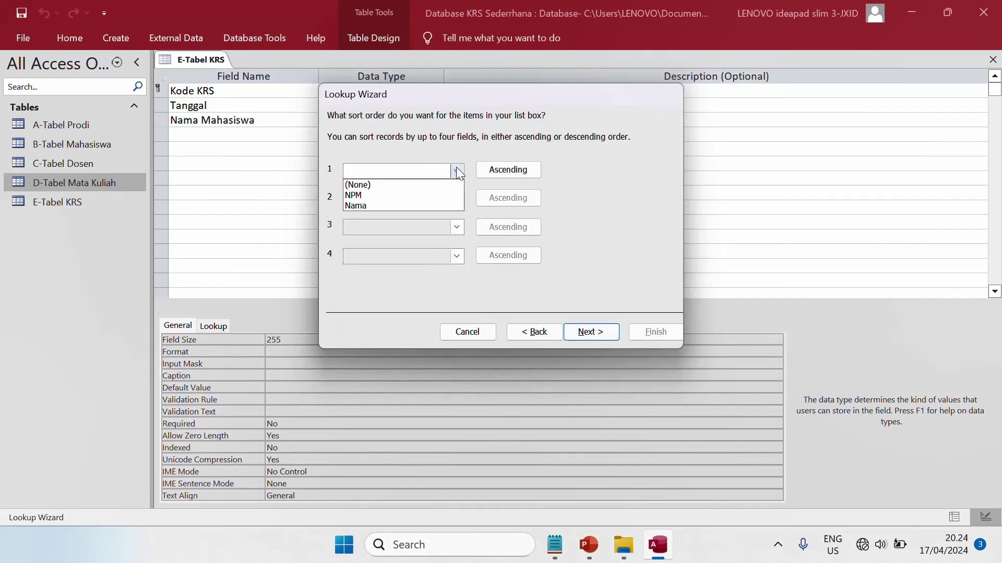
left_click(443, 194)
left_click(586, 334)
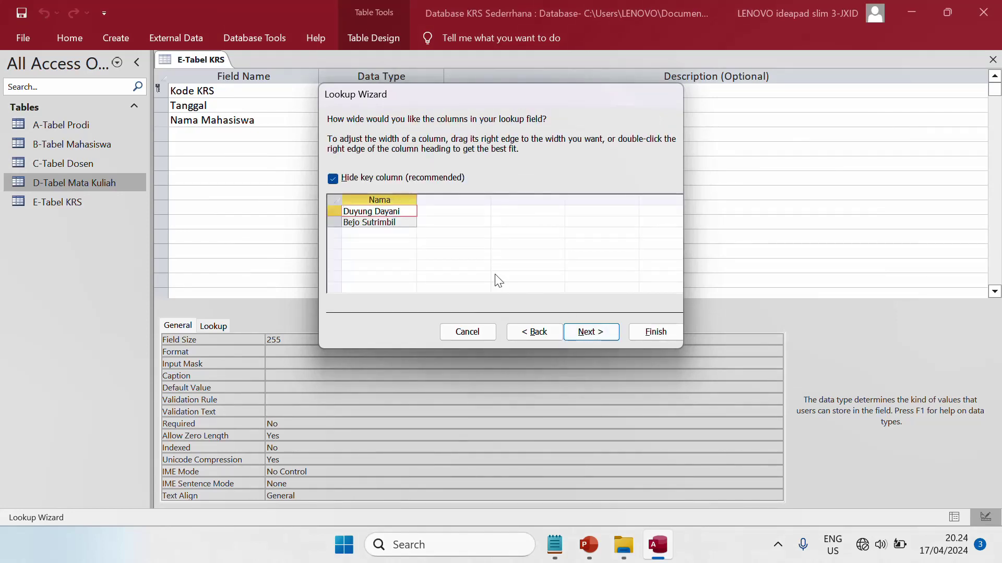
left_click(585, 332)
left_click(457, 173)
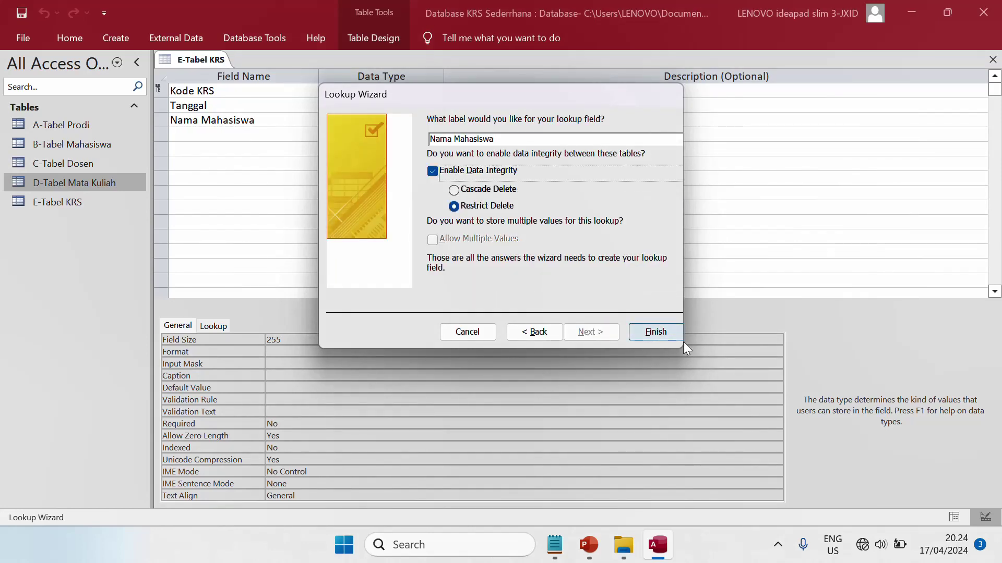
left_click(656, 333)
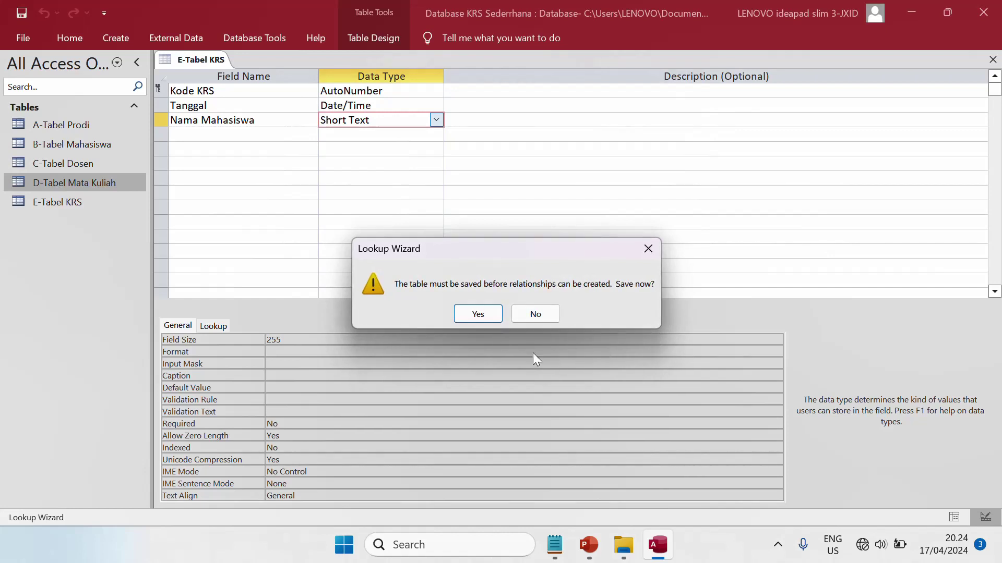
Step: Save E-Tabel KRS and close its design view
left_click(479, 314)
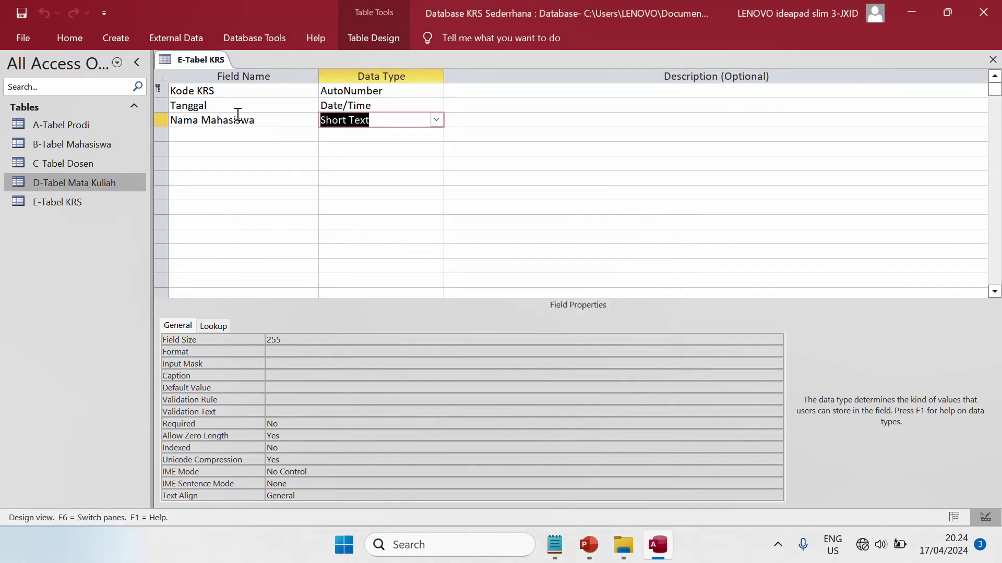
right_click(210, 54)
left_click(246, 81)
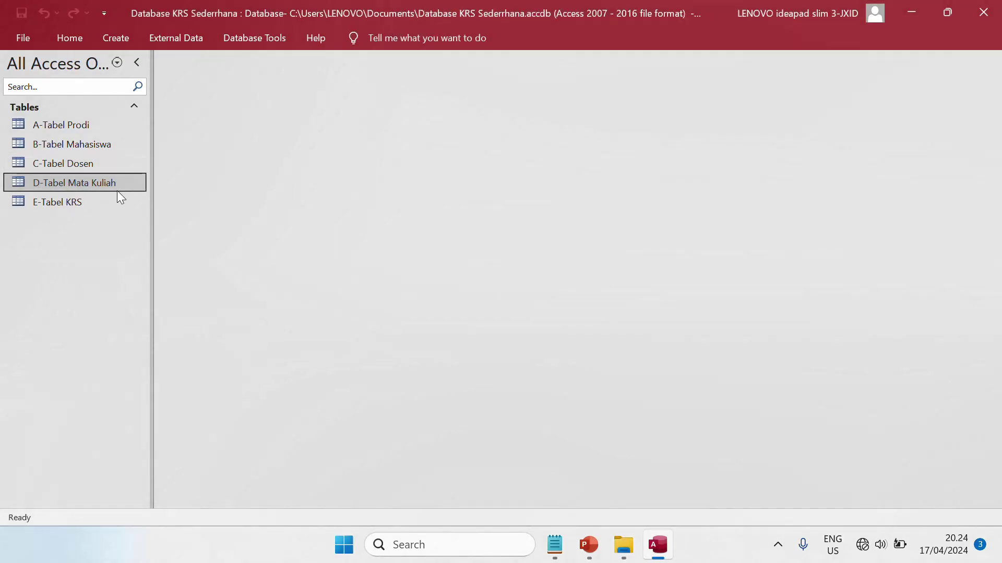
Step: Open E-Tabel KRS in datasheet view to check it, then close it
double_click(90, 203)
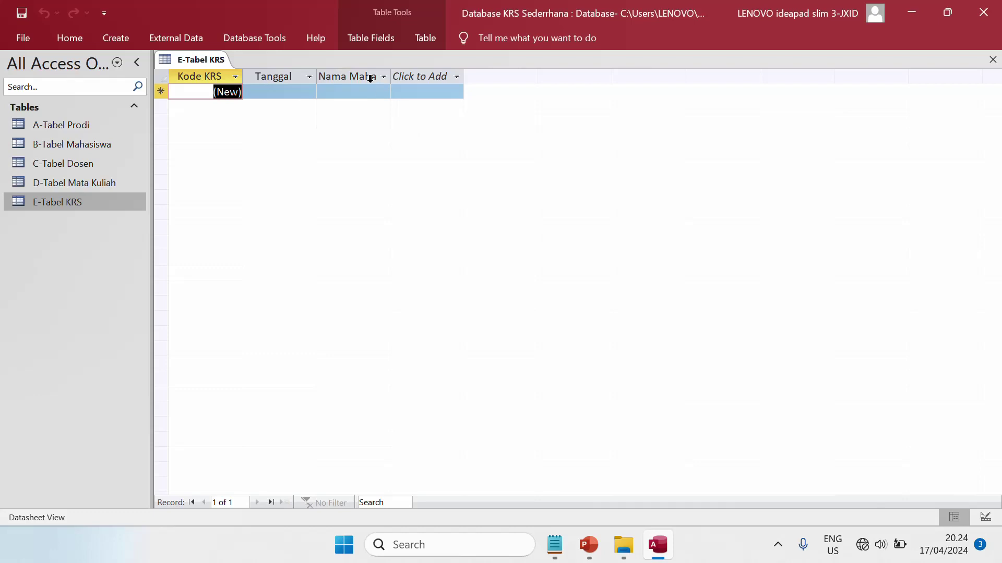
key("ctrl+w")
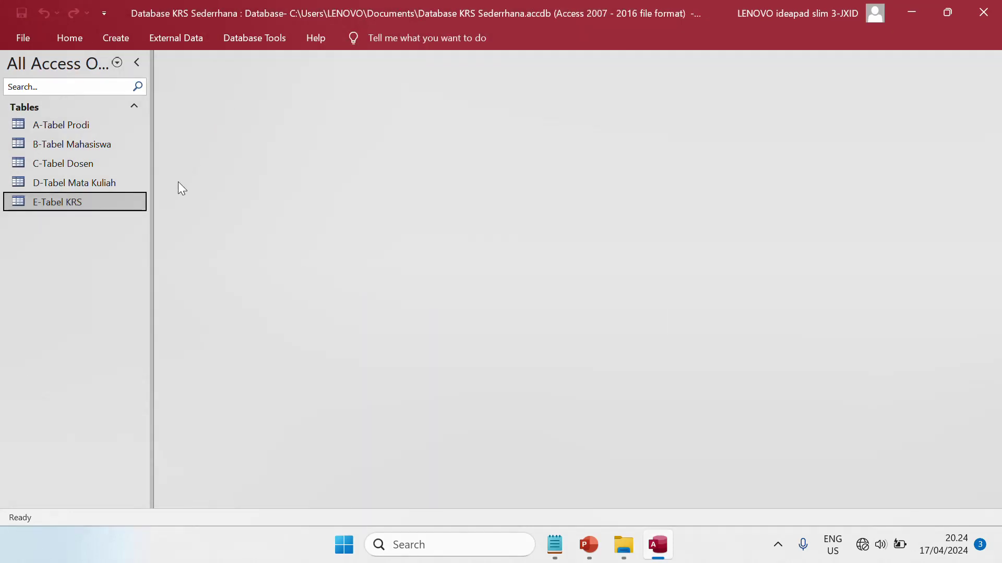
left_click(588, 545)
Step: Step the slide show to the F-Tabel Detail KRS structure slide, then return to Access
left_click(609, 497)
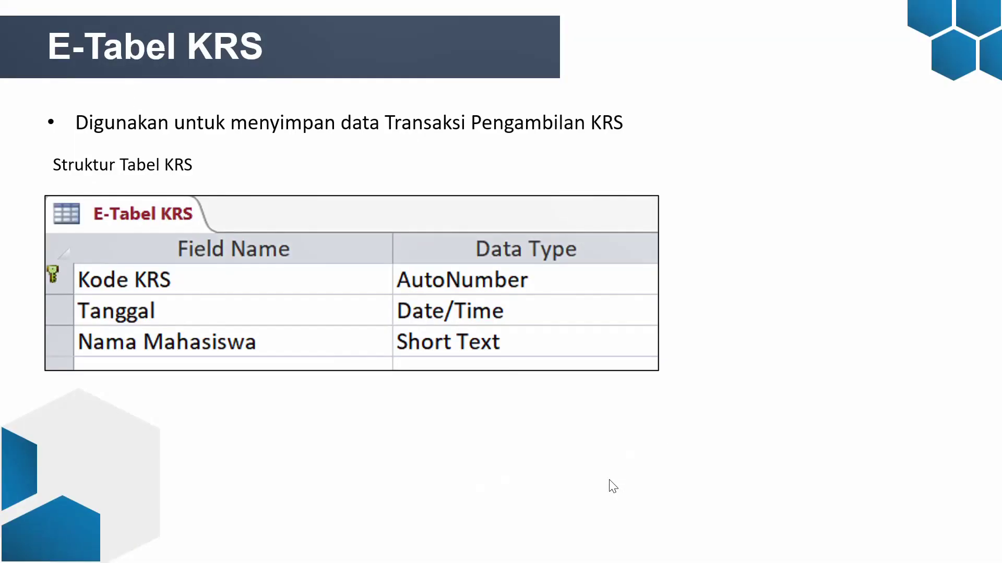
left_click(613, 486)
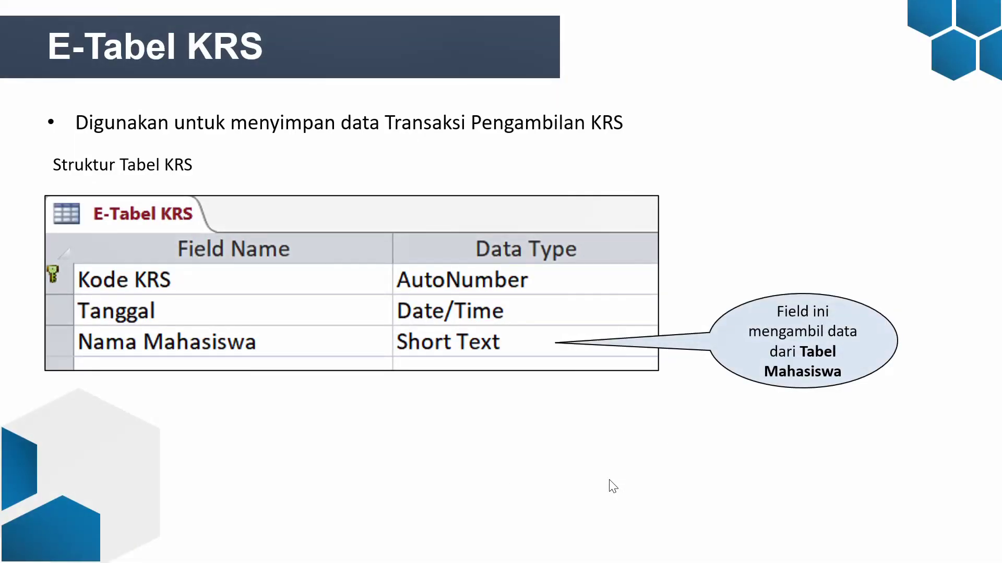
left_click(613, 486)
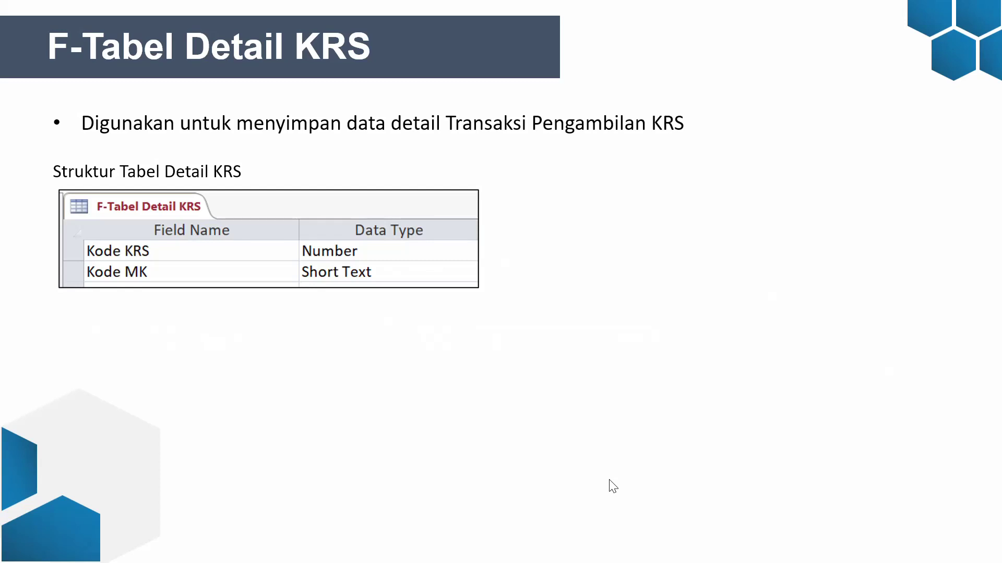
key("alt+Tab")
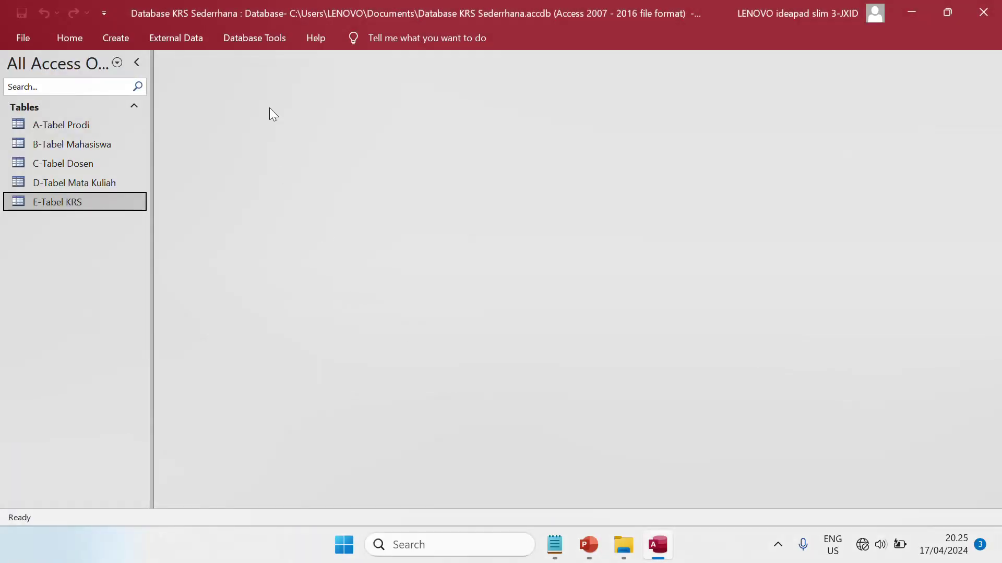
Step: Create a blank table and save it in design view as 'F-Tabel Detail KRS'
left_click(119, 38)
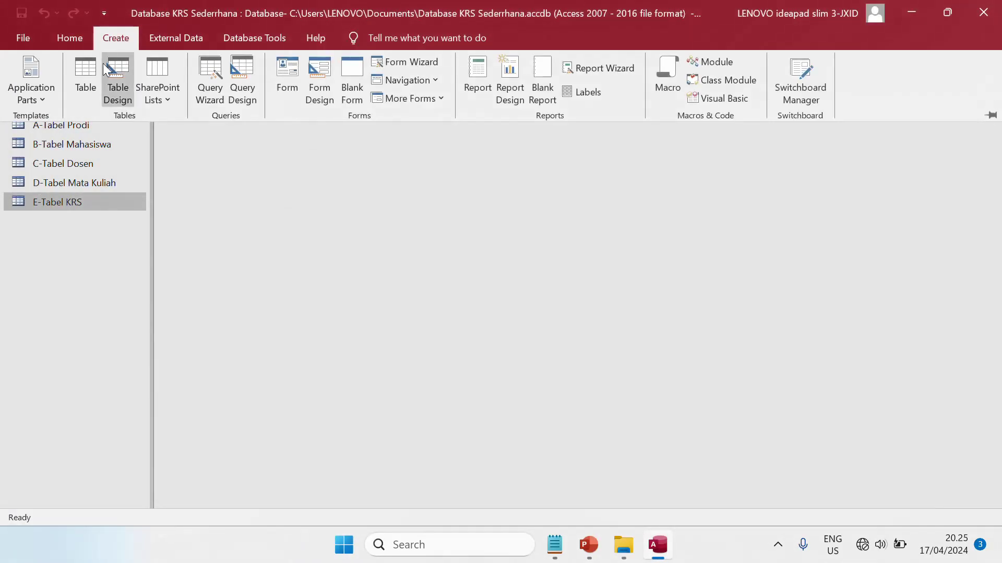
left_click(85, 76)
right_click(175, 62)
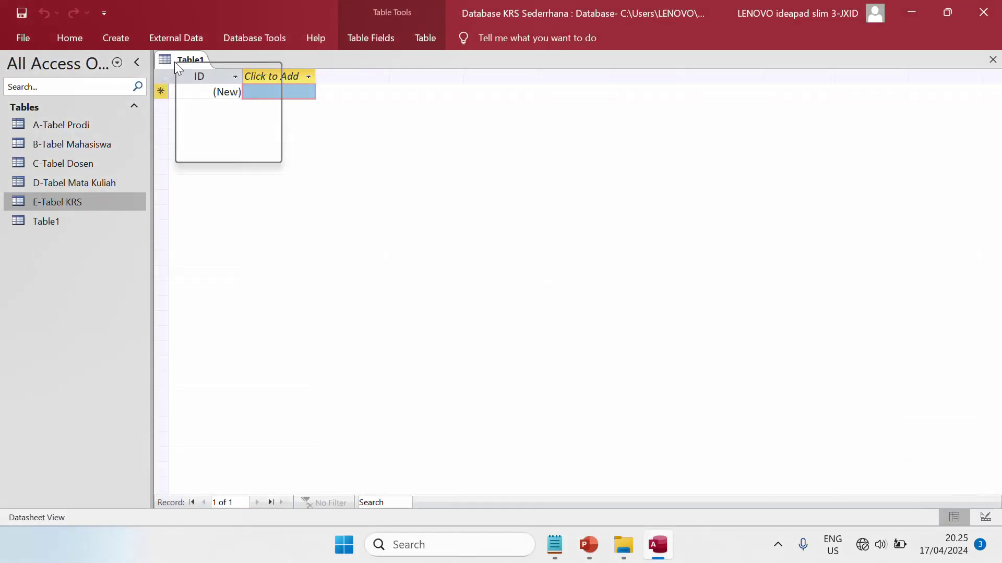
left_click(218, 134)
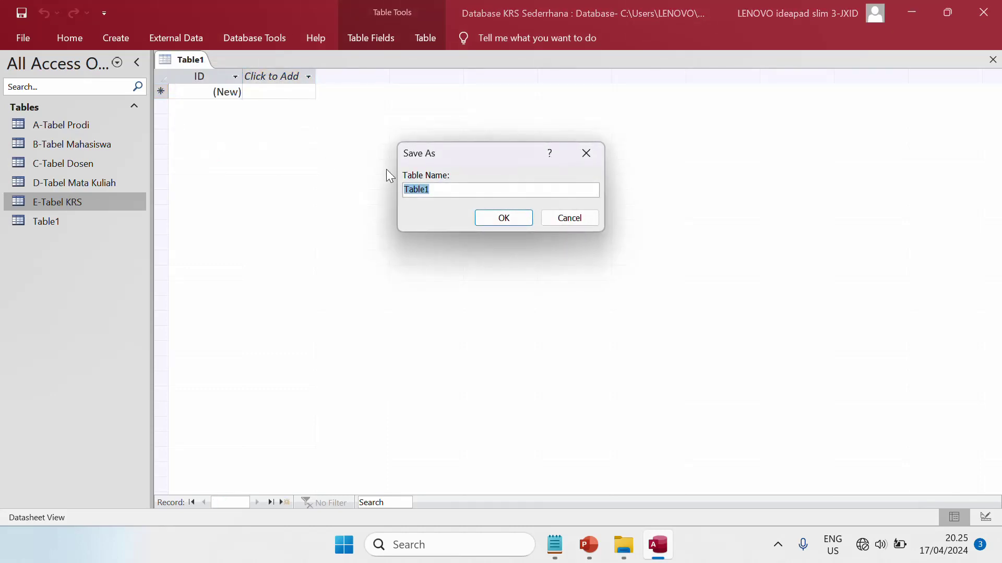
key("Caps_Lock")
type("E")
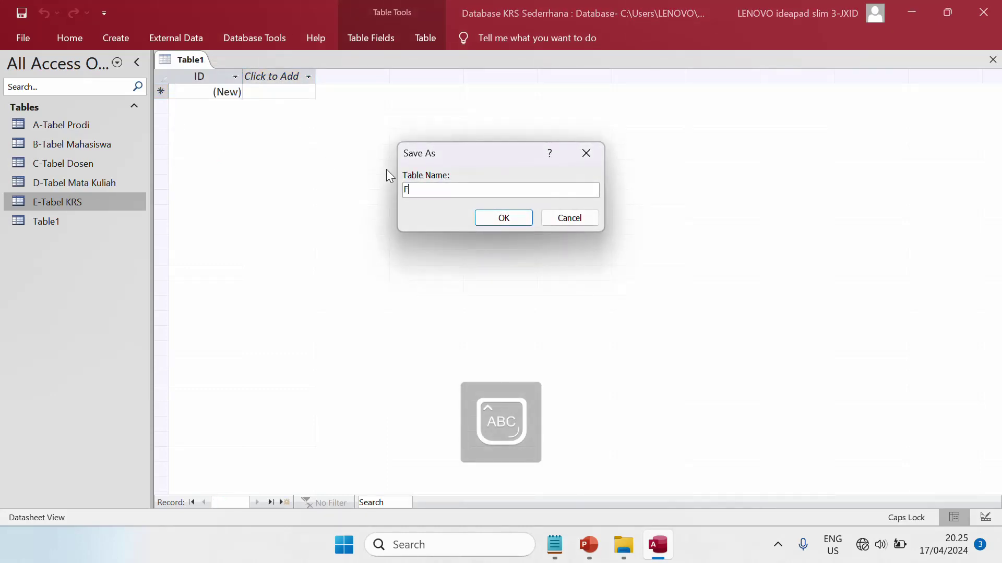
key("BackSpace")
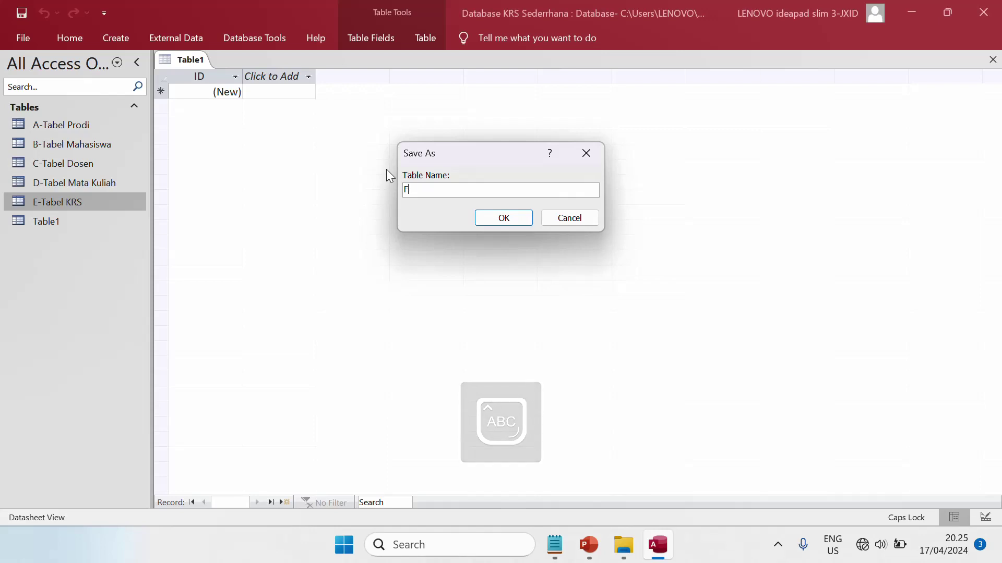
type("-")
key("Caps_Lock")
type("Ta")
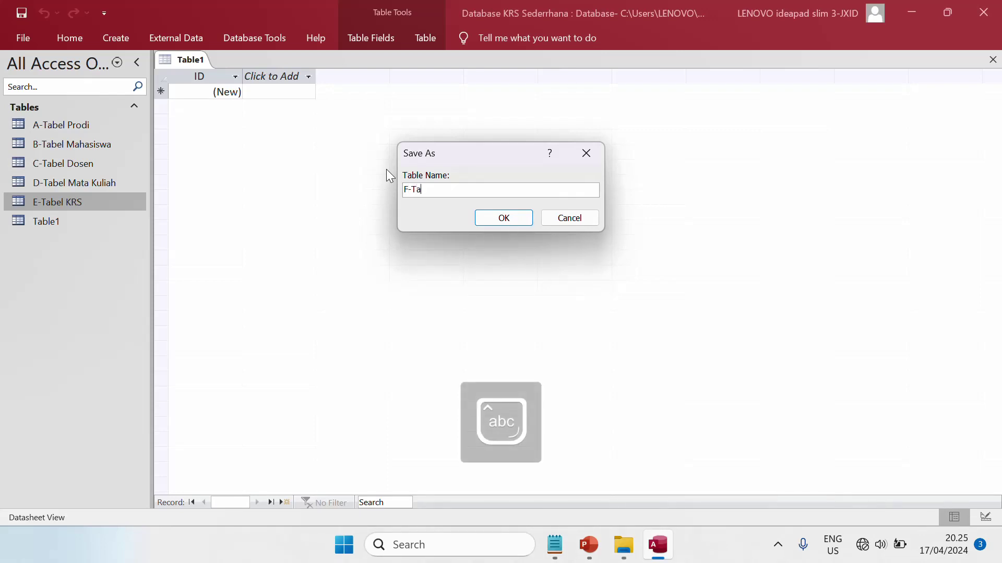
type("bel Detail KRS")
left_click(503, 218)
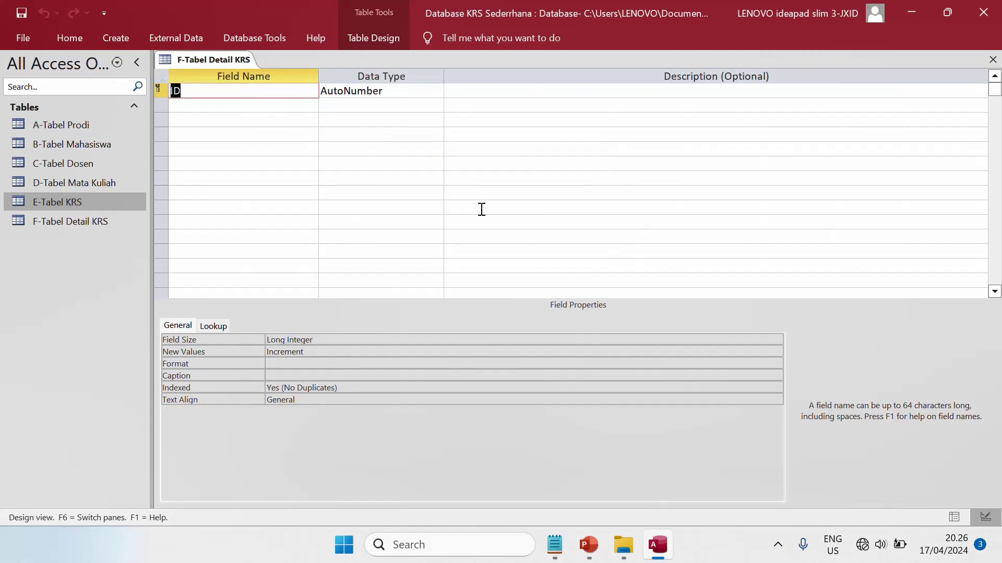
Step: Rename ID to Kode KRS and add a Short Text field Kode MK
type("Kode KRS")
key("Down")
type("Kode ")
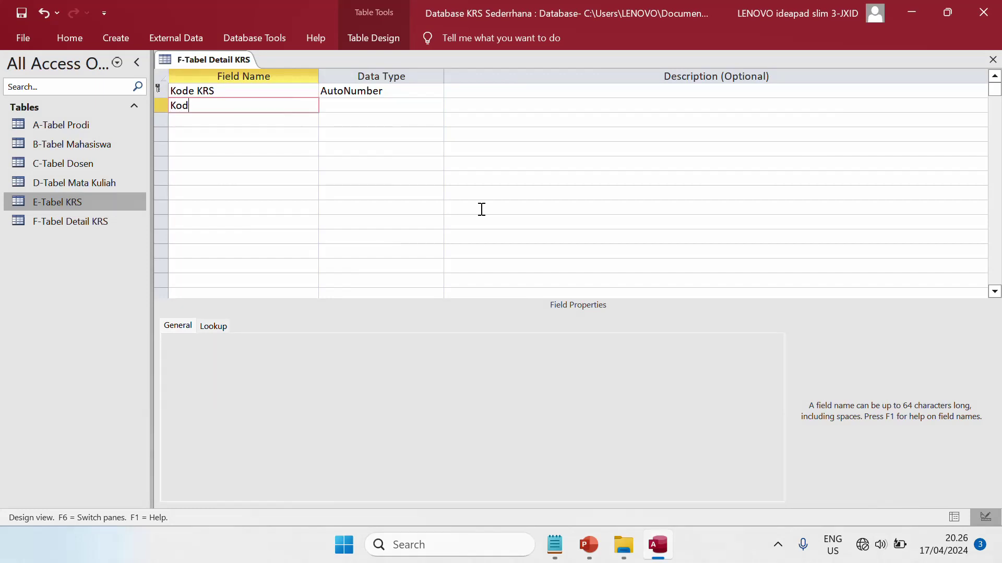
type("MK")
left_click(437, 164)
left_click(436, 163)
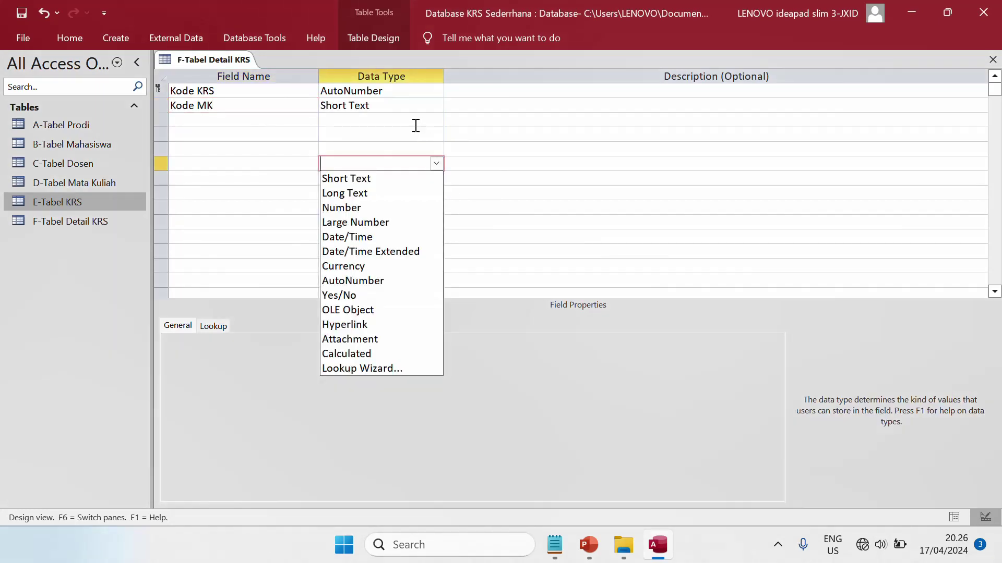
left_click(397, 95)
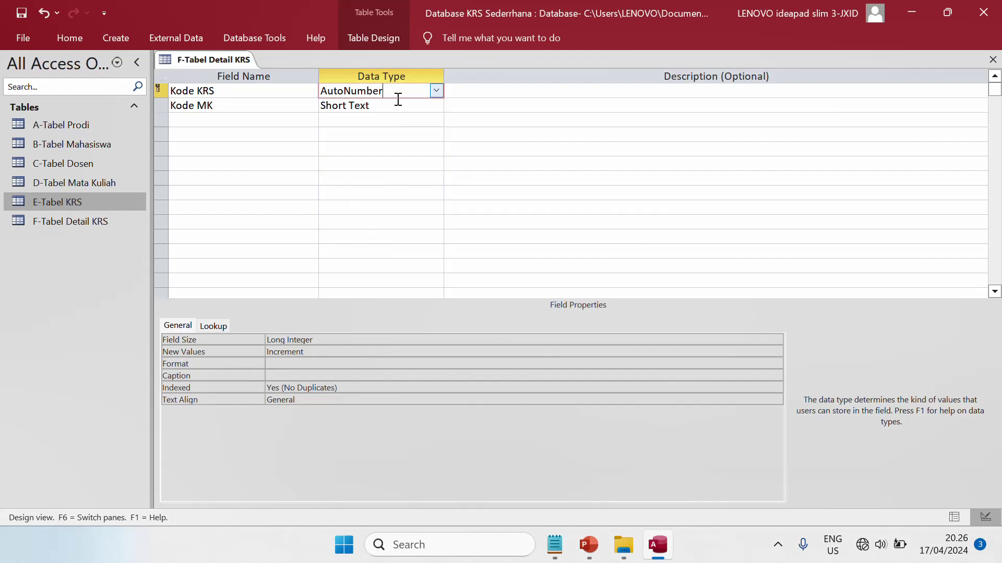
Step: Make Kode KRS a Number field and choose Lookup Wizard for Kode MK's type
left_click(436, 91)
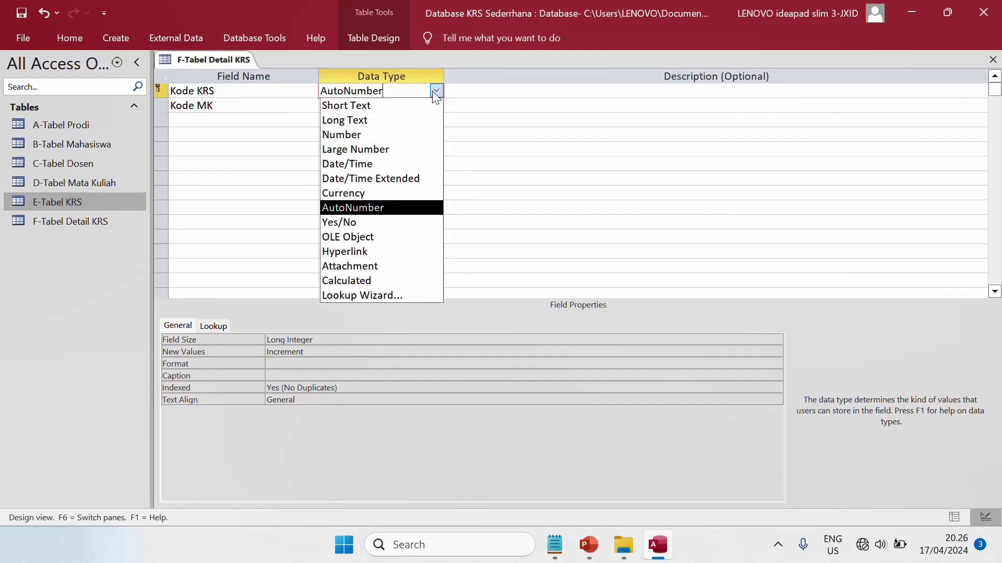
left_click(415, 135)
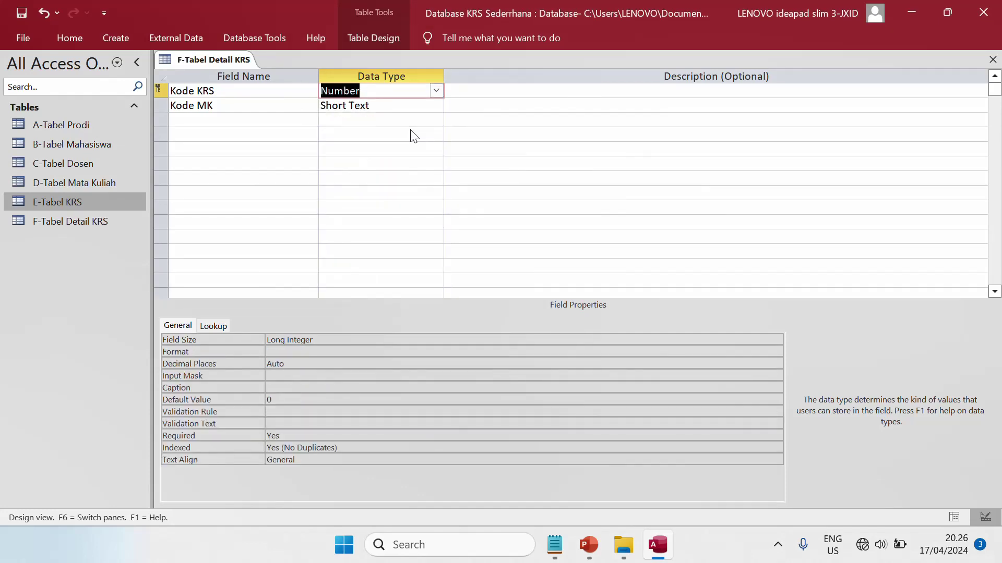
left_click(294, 105)
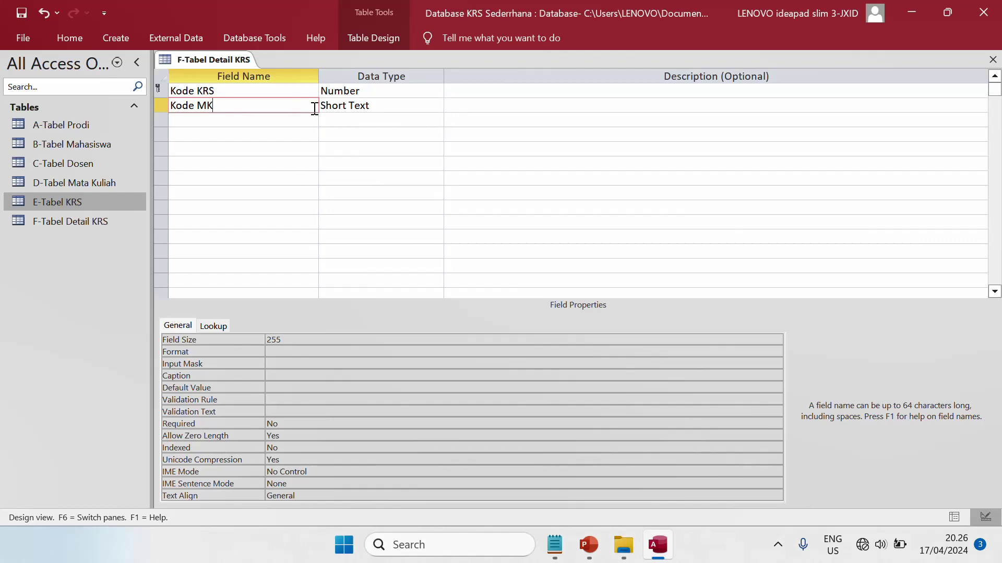
left_click(389, 105)
left_click(435, 106)
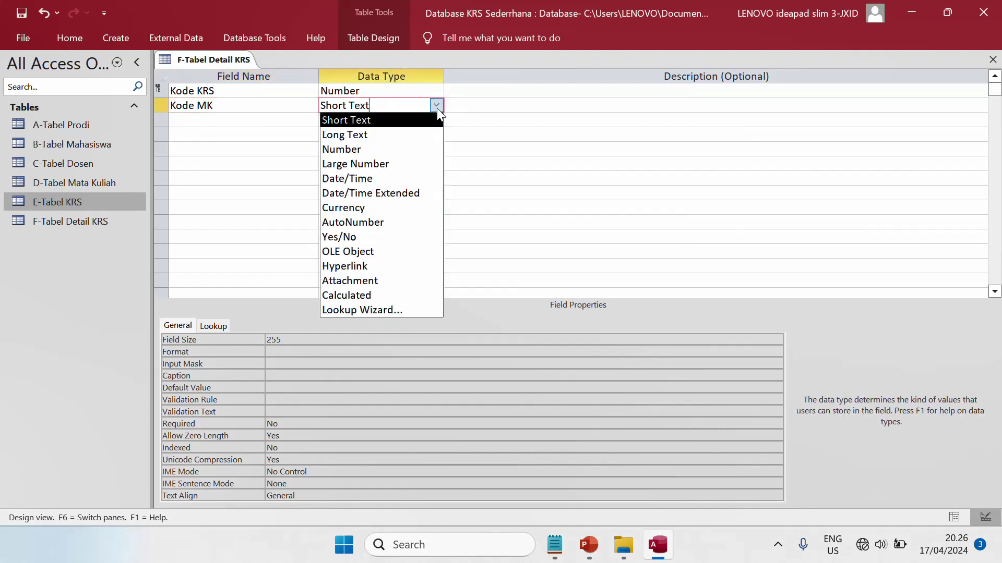
left_click(393, 312)
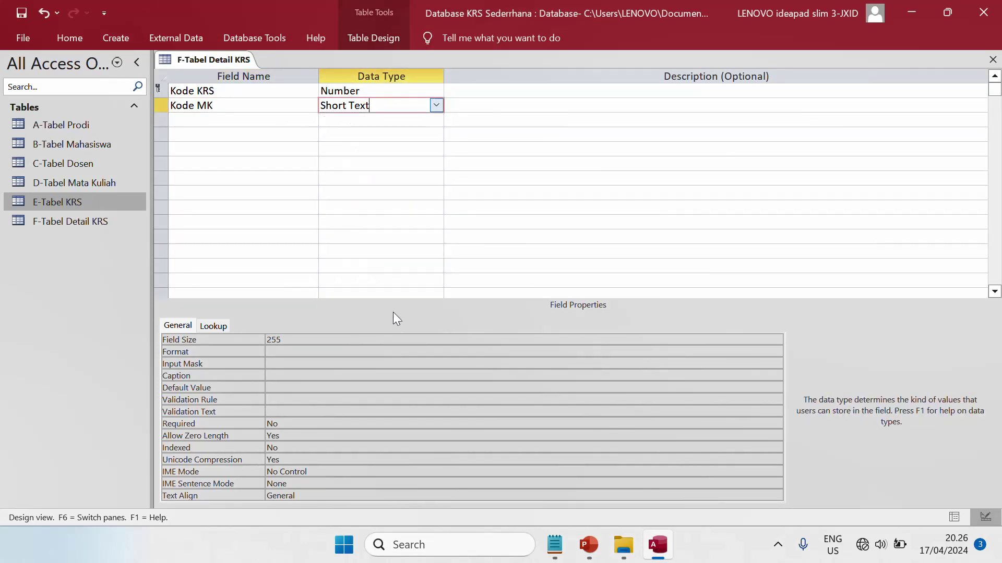
Step: Base the Kode MK lookup on D-Tabel Mata Kuliah, using its Kode MK and Mata Kuliah fields
left_click(596, 334)
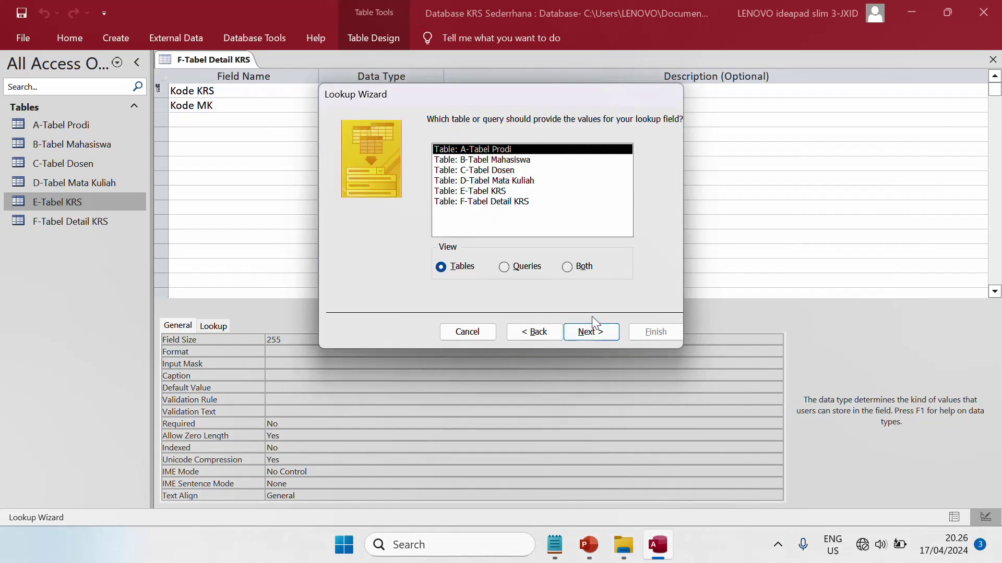
left_click(529, 180)
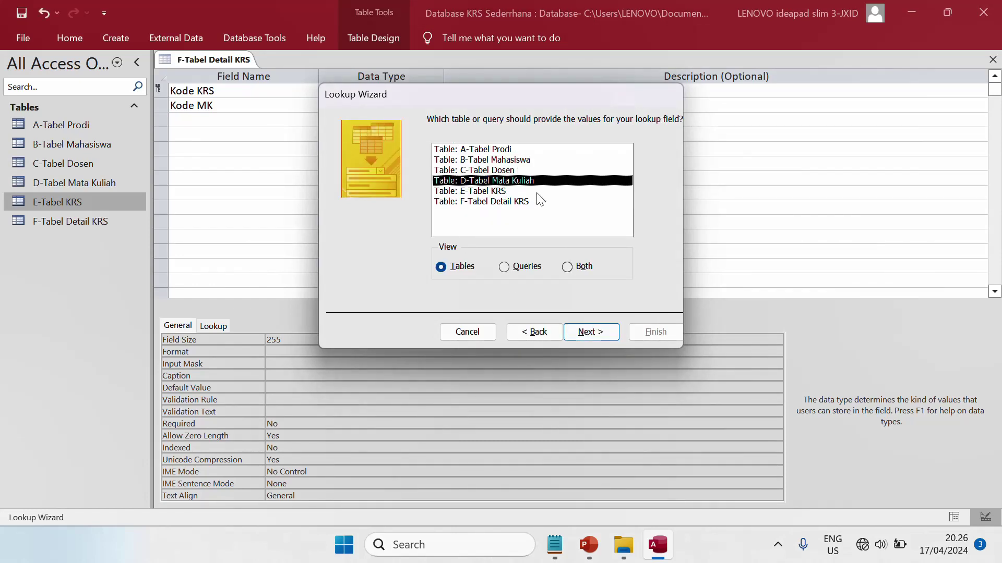
left_click(588, 334)
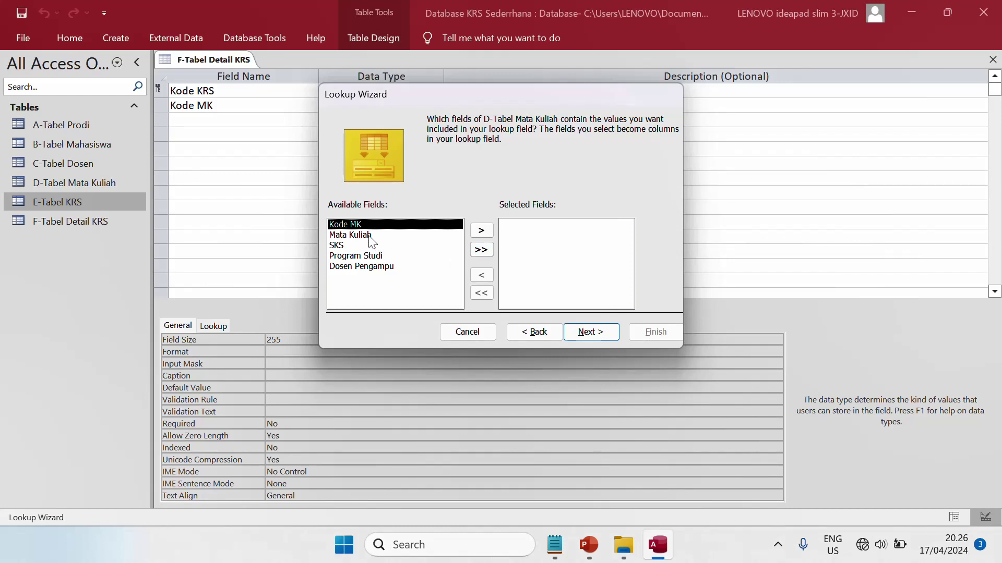
left_click(481, 232)
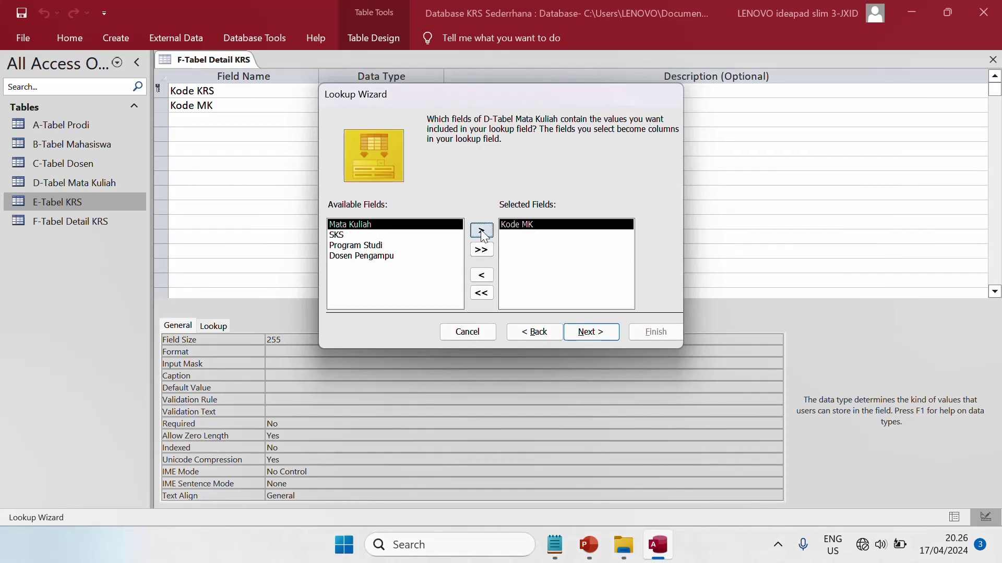
left_click(482, 232)
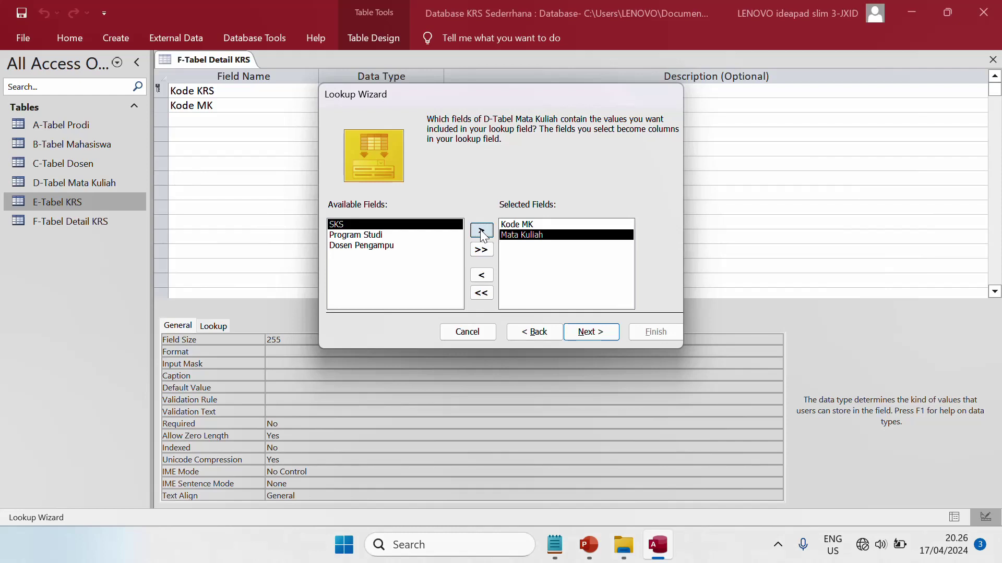
left_click(591, 331)
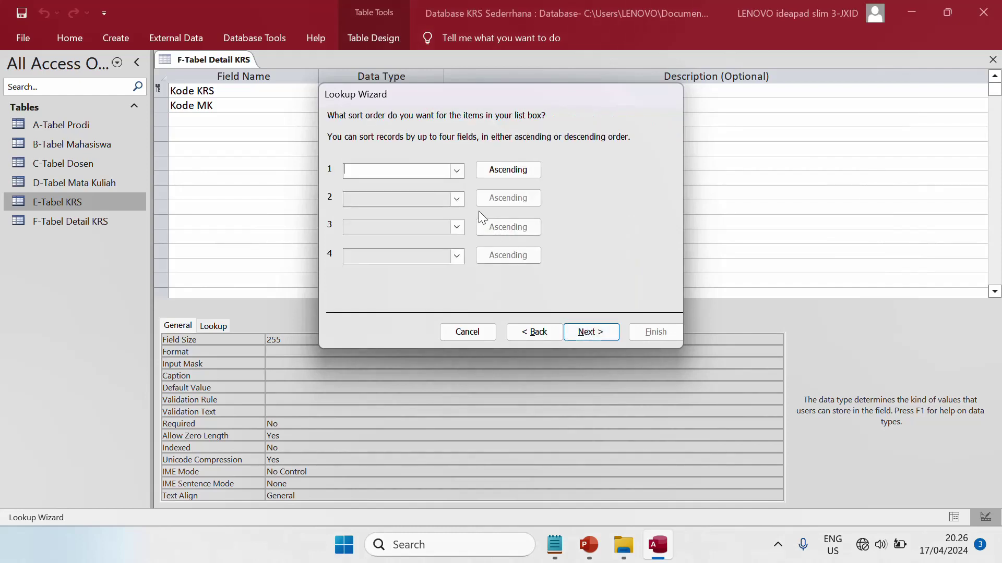
Step: Sort by Kode MK, enforce data integrity, finish the lookup and save the table
left_click(457, 171)
left_click(452, 196)
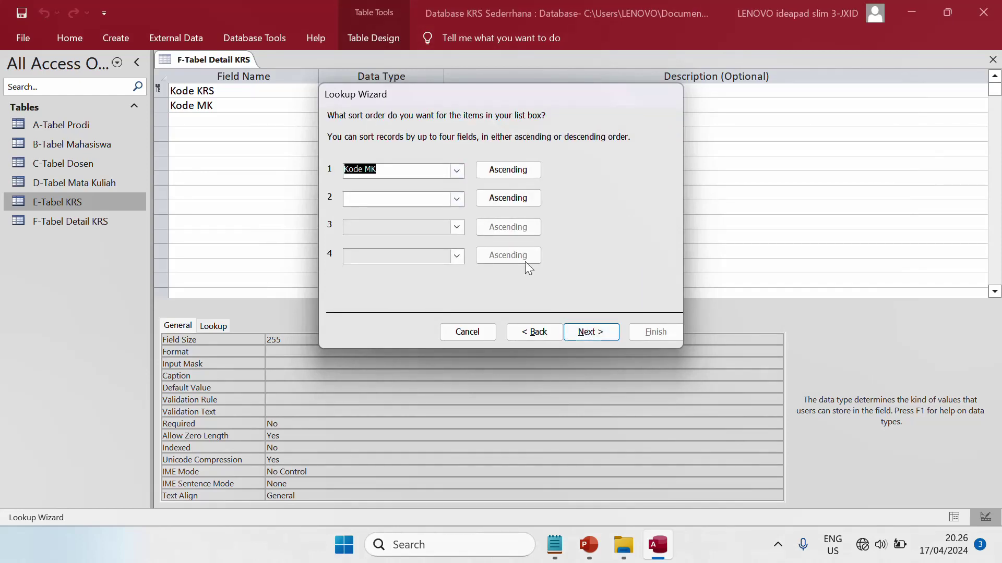
left_click(585, 332)
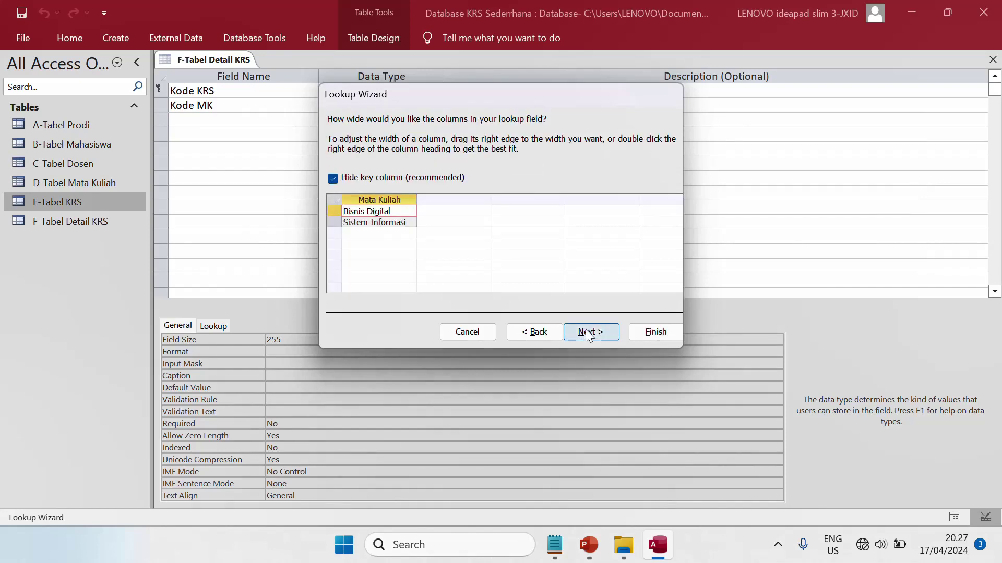
left_click(589, 333)
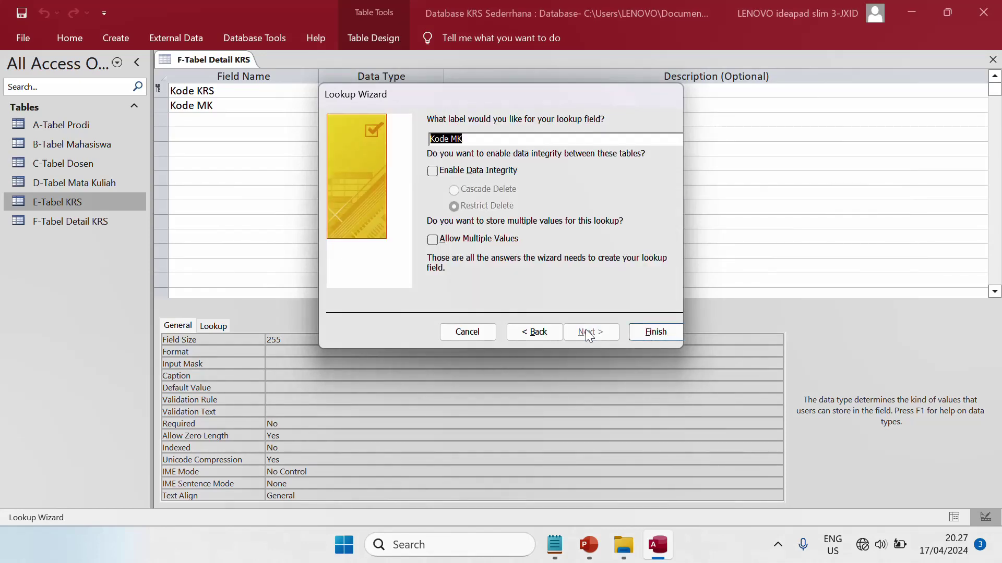
left_click(487, 169)
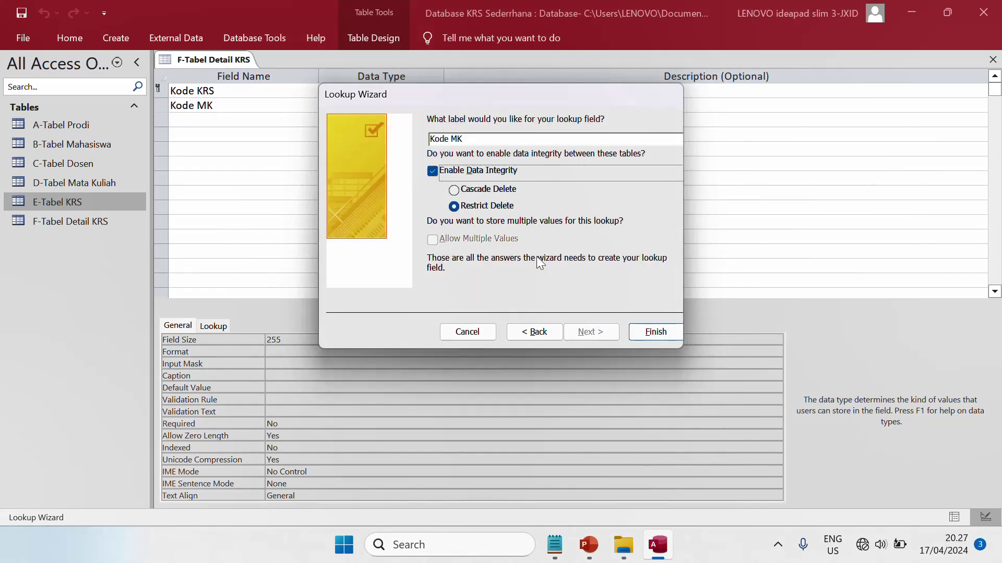
left_click(645, 330)
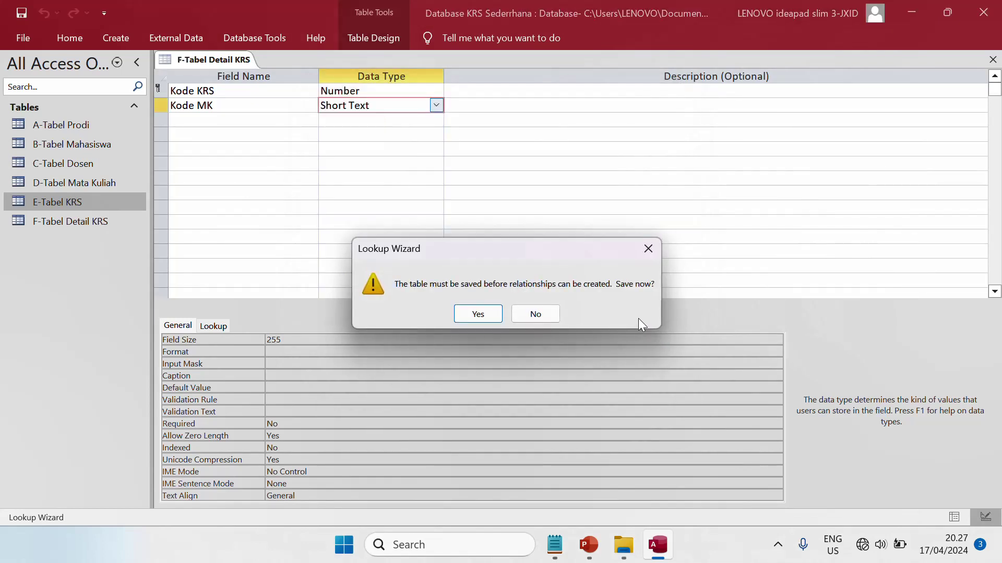
left_click(478, 314)
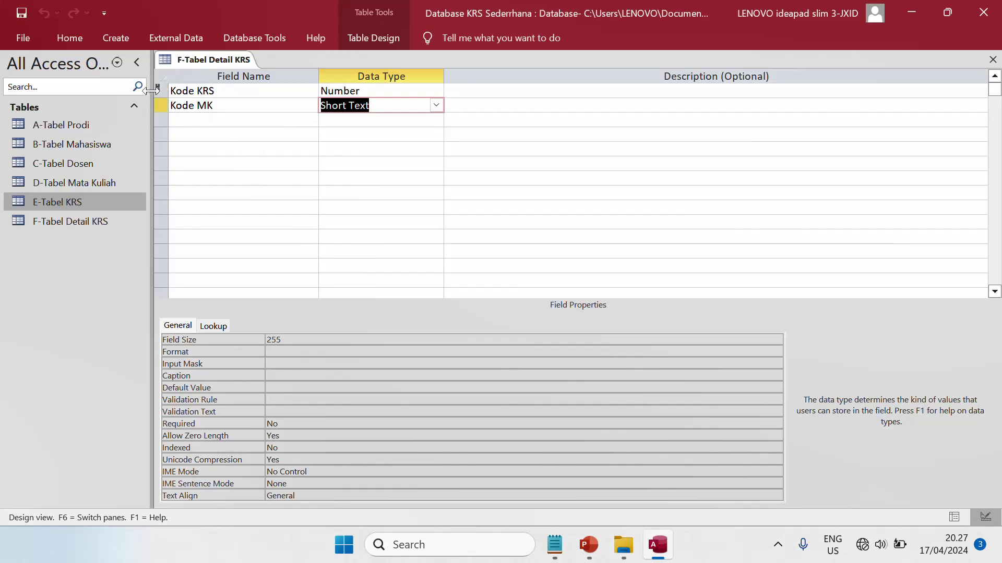
Step: Remove the primary key from the Kode KRS field in F-Tabel Detail KRS
left_click(233, 91)
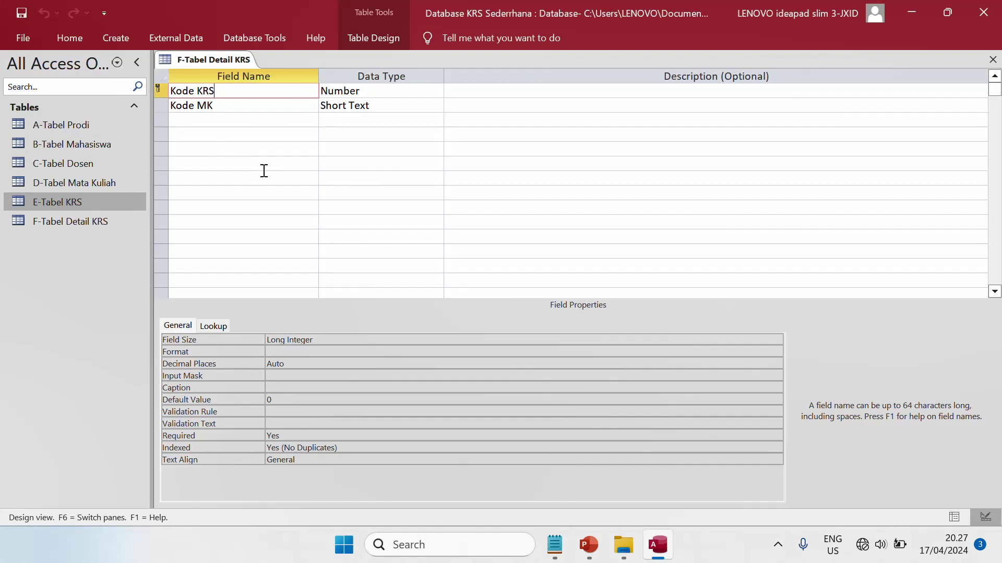
left_click(162, 93)
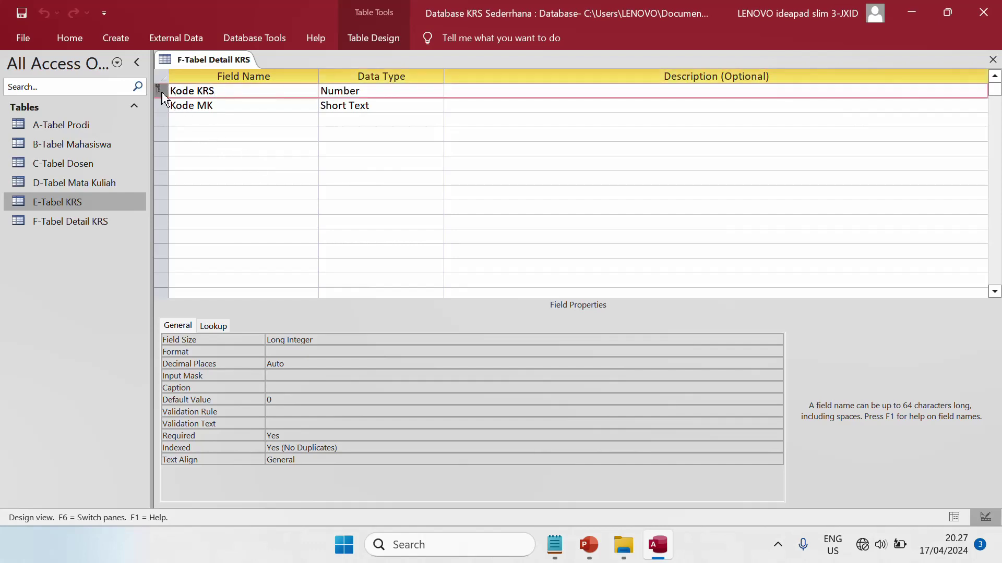
right_click(161, 94)
left_click(209, 105)
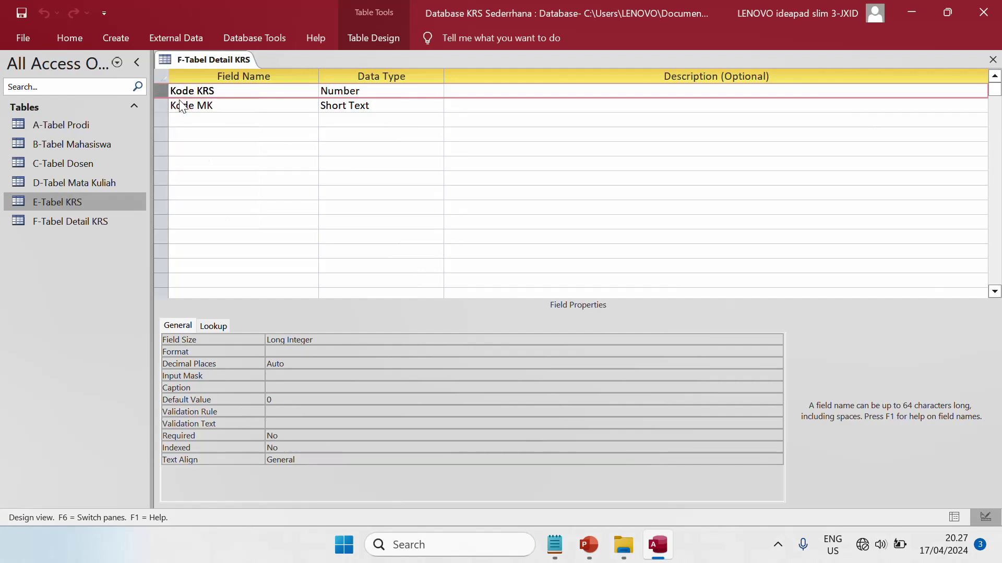
Step: Open D-Tabel Mata Kuliah in Design View to review its Kode MK primary key
left_click(214, 123)
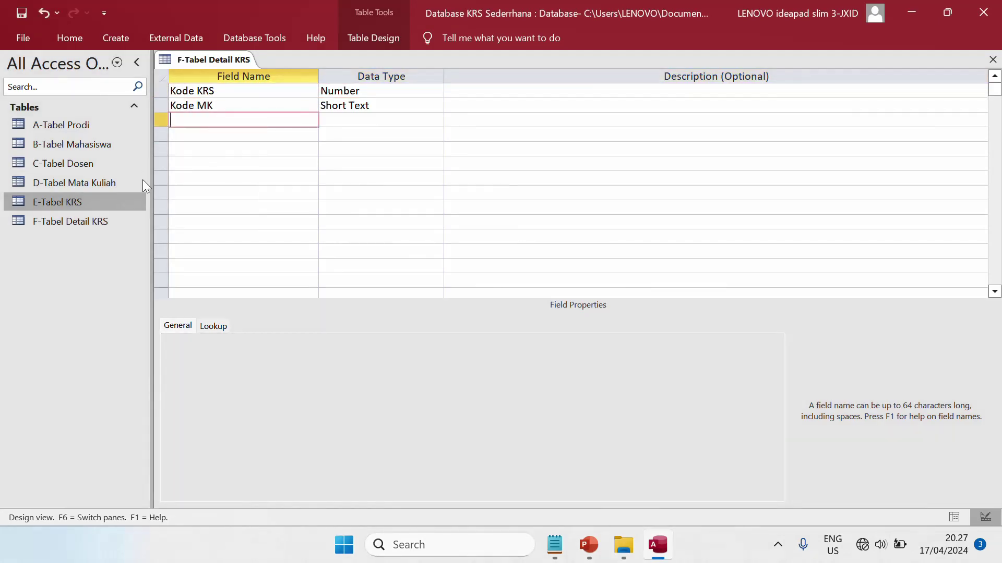
right_click(114, 186)
left_click(146, 215)
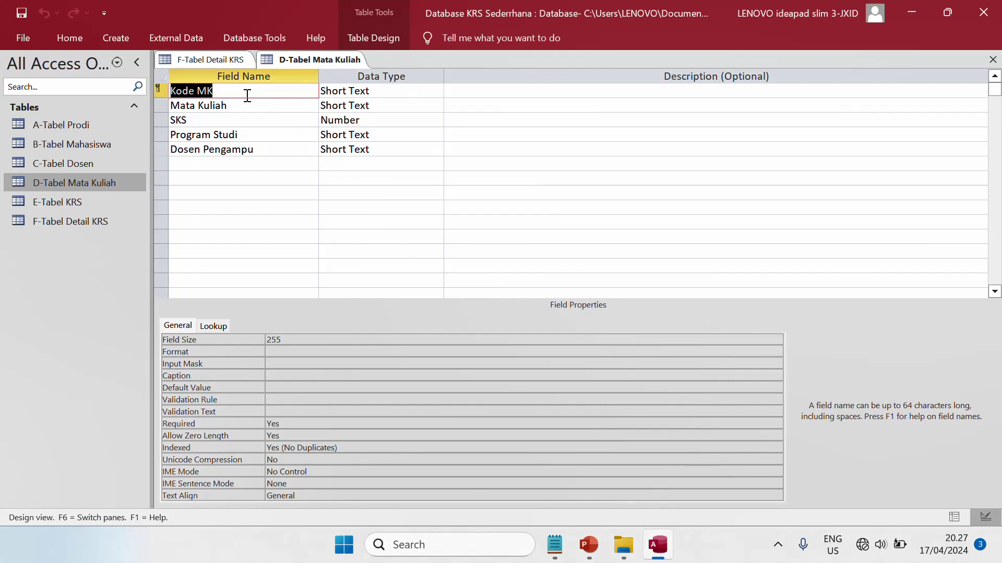
Step: Review B-Tabel Mahasiswa's design, then close it and D-Tabel Mata Kuliah with Ctrl+W
right_click(117, 147)
left_click(168, 178)
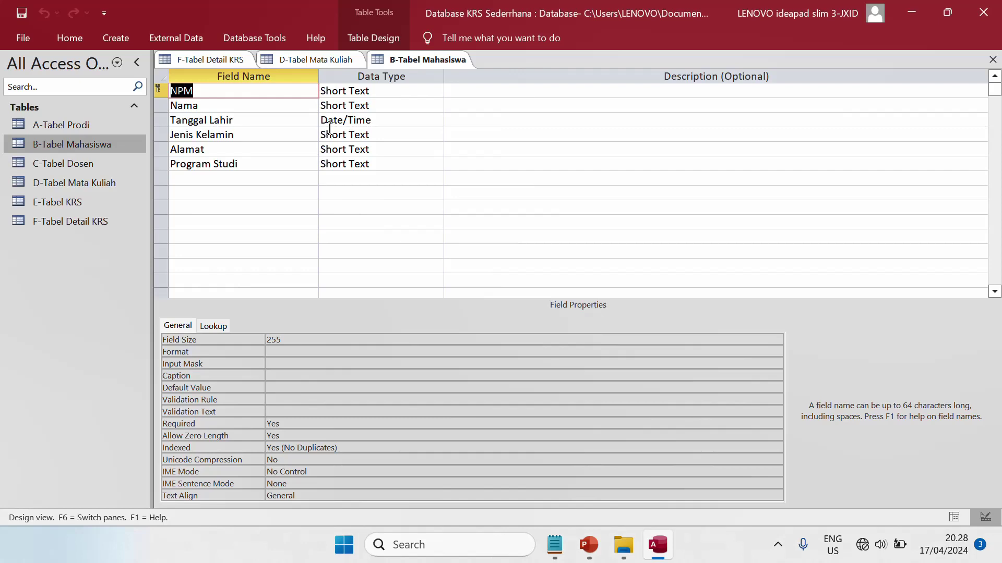
key("ctrl+w")
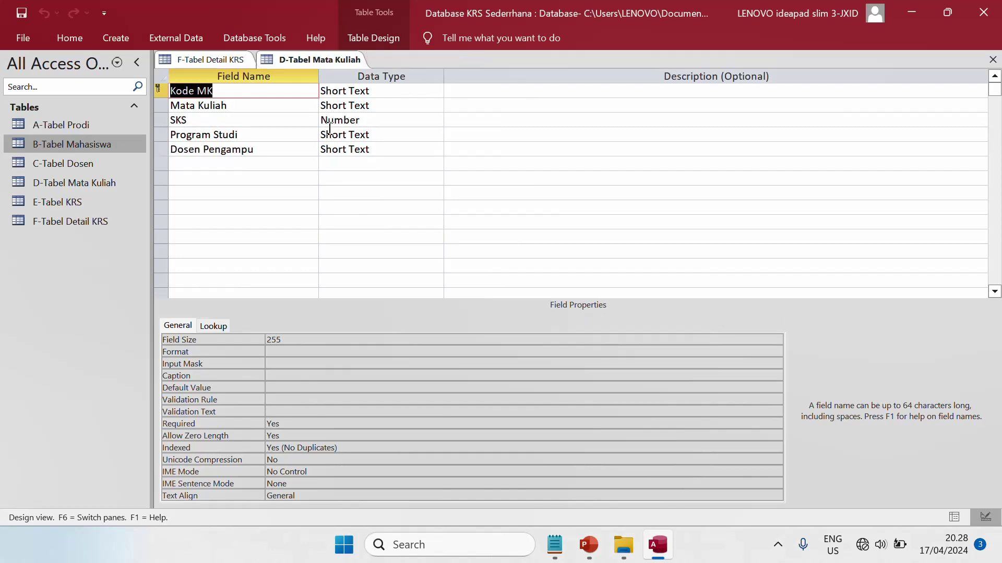
key("ctrl+w")
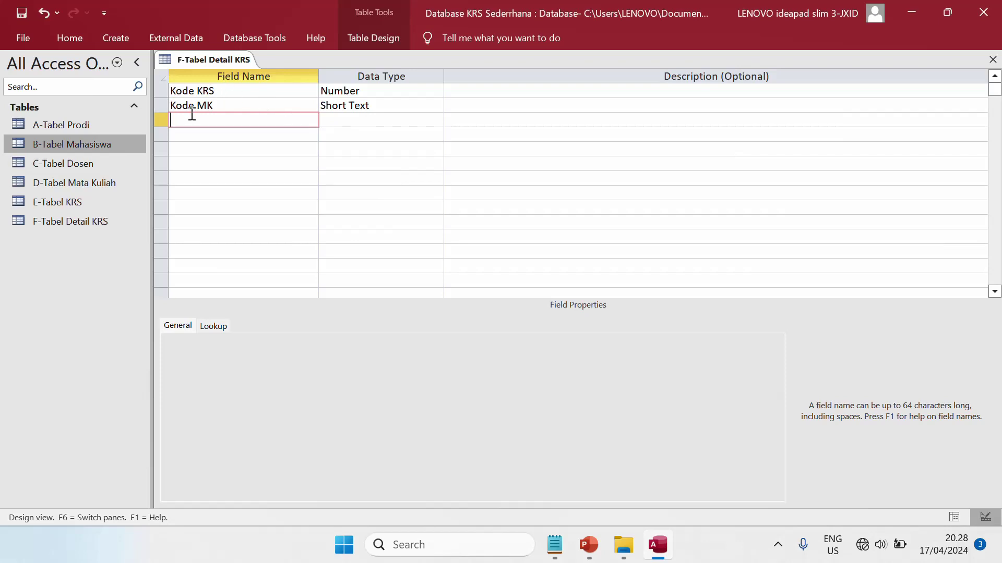
Step: Close the F-Tabel Detail KRS design, saving and overwriting the stored design
right_click(215, 59)
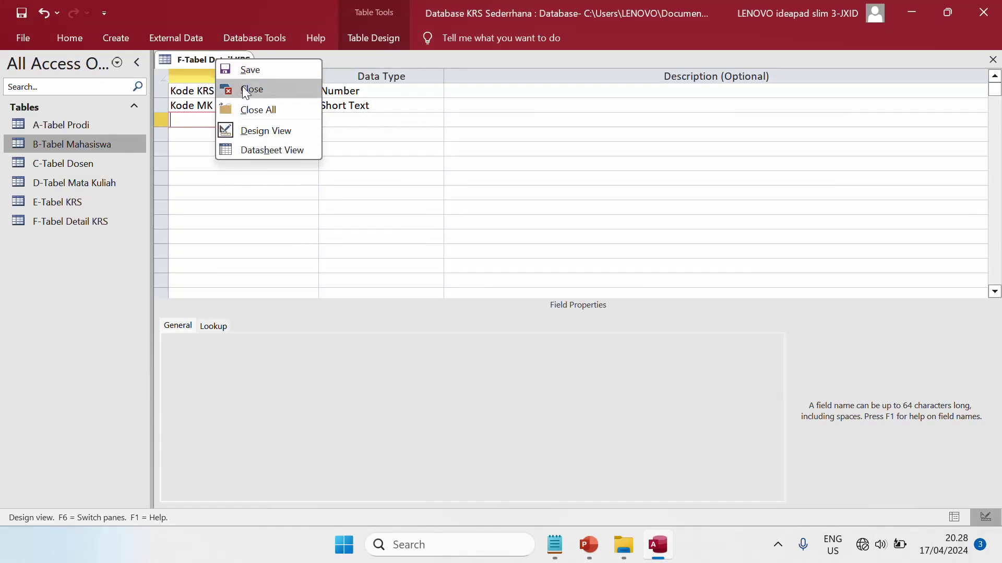
left_click(243, 89)
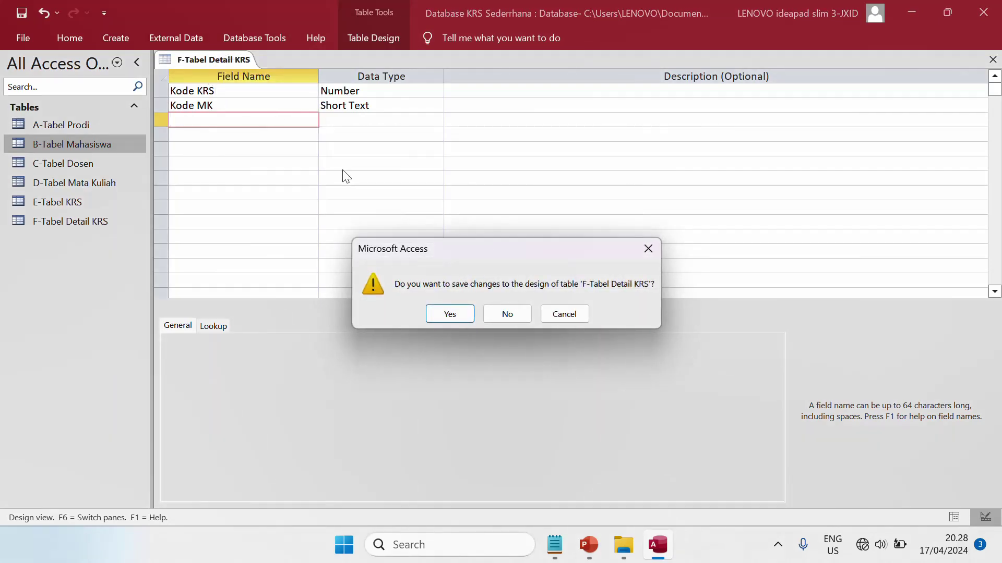
left_click(448, 315)
left_click(472, 342)
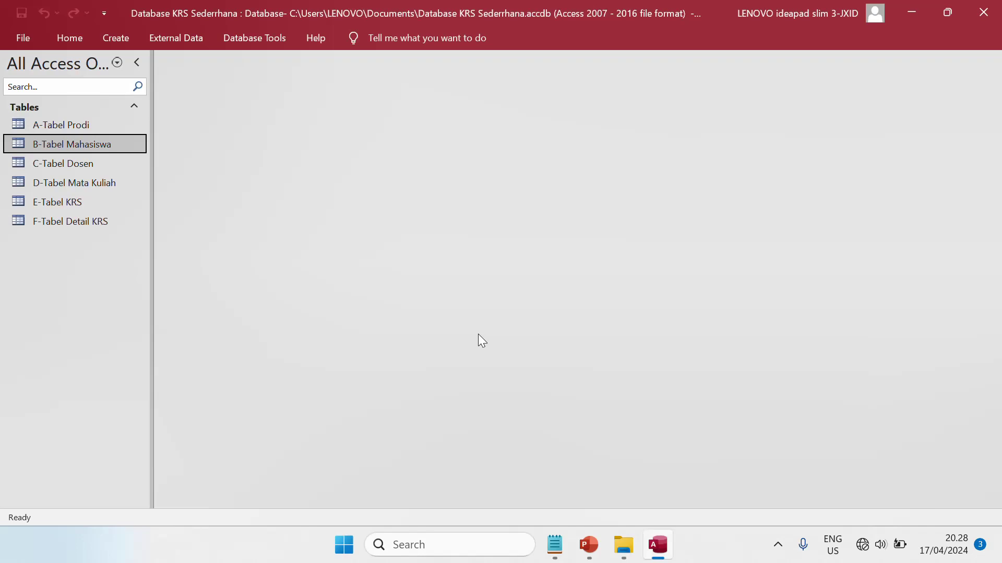
Step: Return to the PowerPoint slide show and advance to the Membuat Query slide
mouse_move(673, 548)
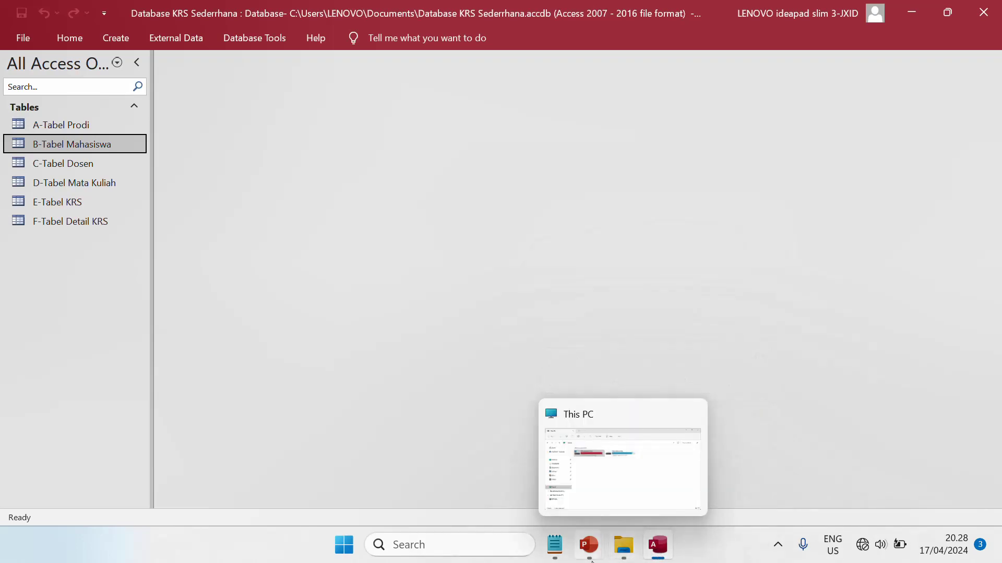
mouse_move(589, 545)
left_click(625, 494)
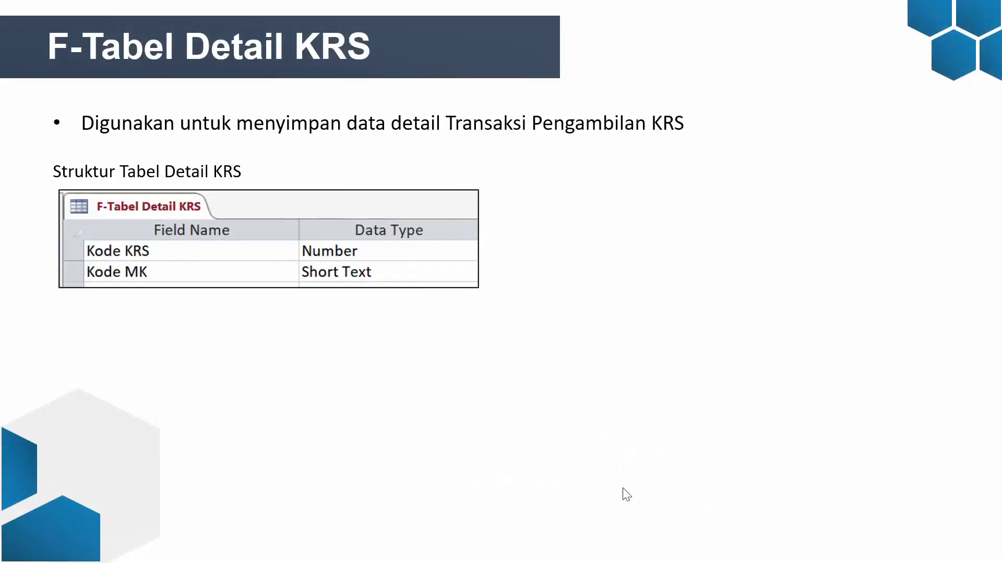
left_click(626, 495)
left_click(626, 495)
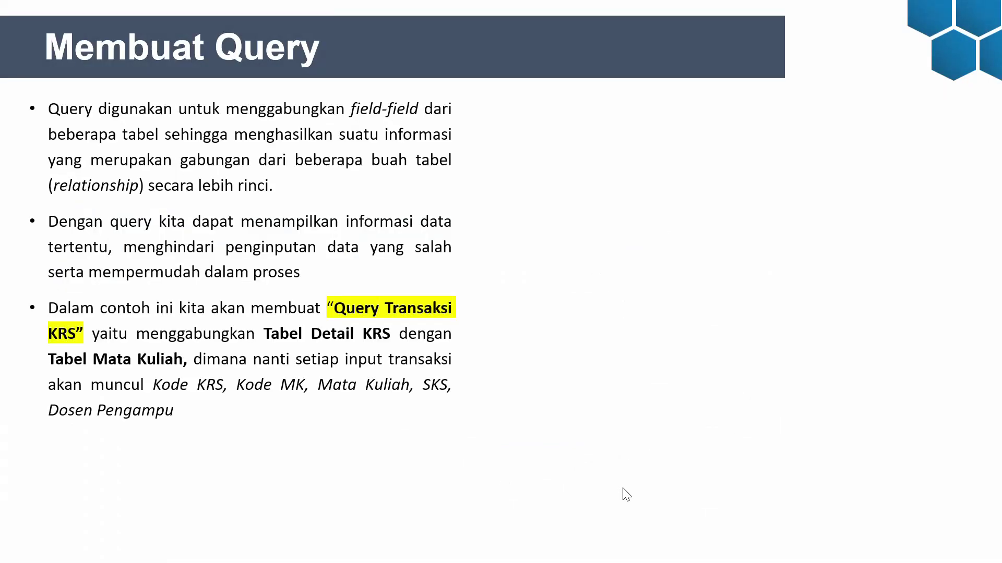
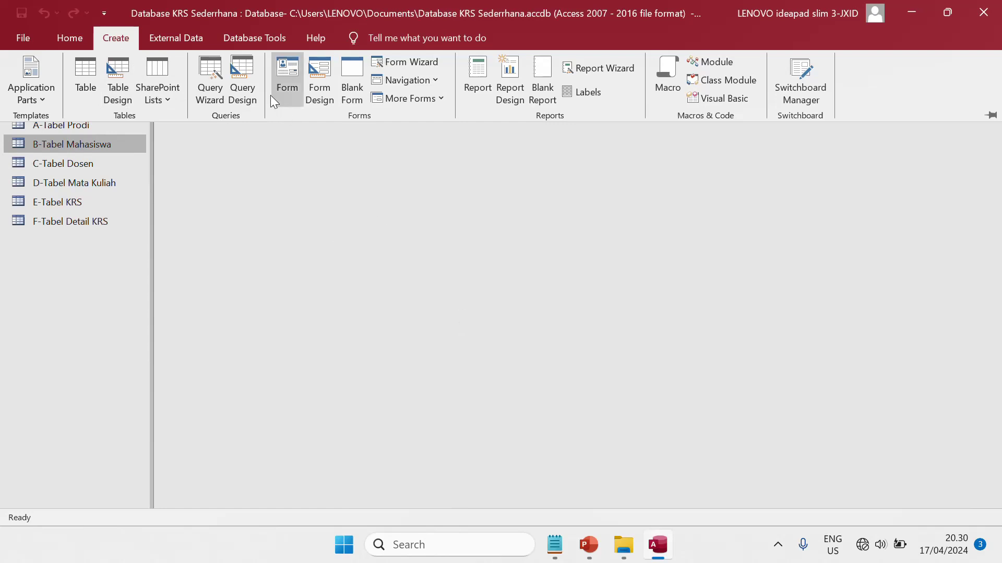
Step: Start a new query design with F-Tabel Detail KRS and D-Tabel Mata Kuliah added
left_click(249, 71)
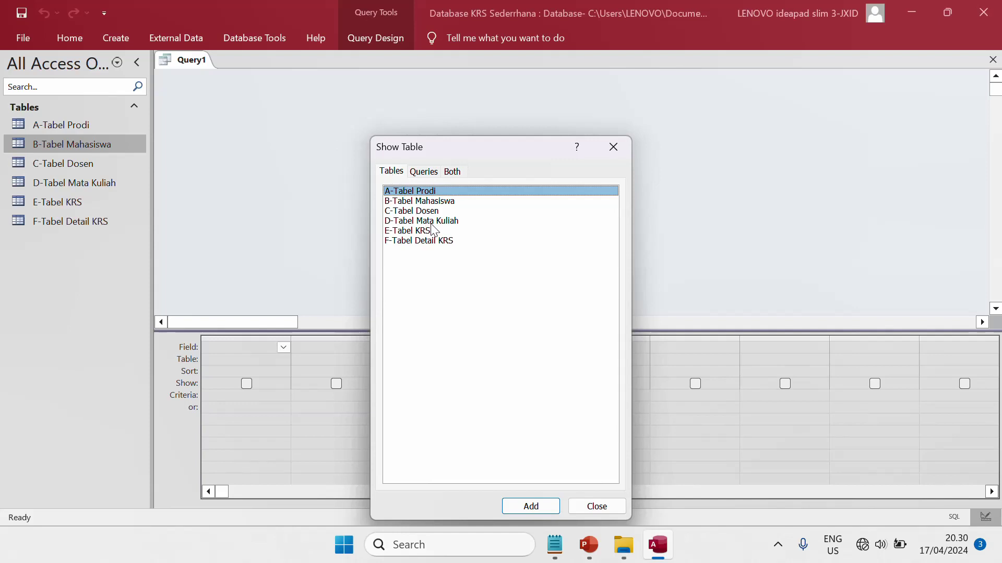
left_click(442, 243)
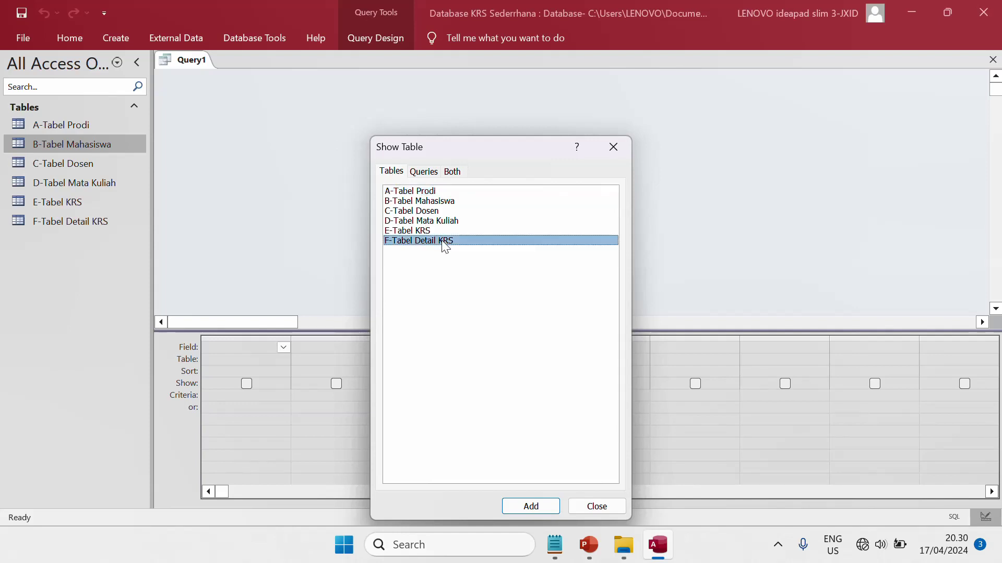
left_click(531, 506)
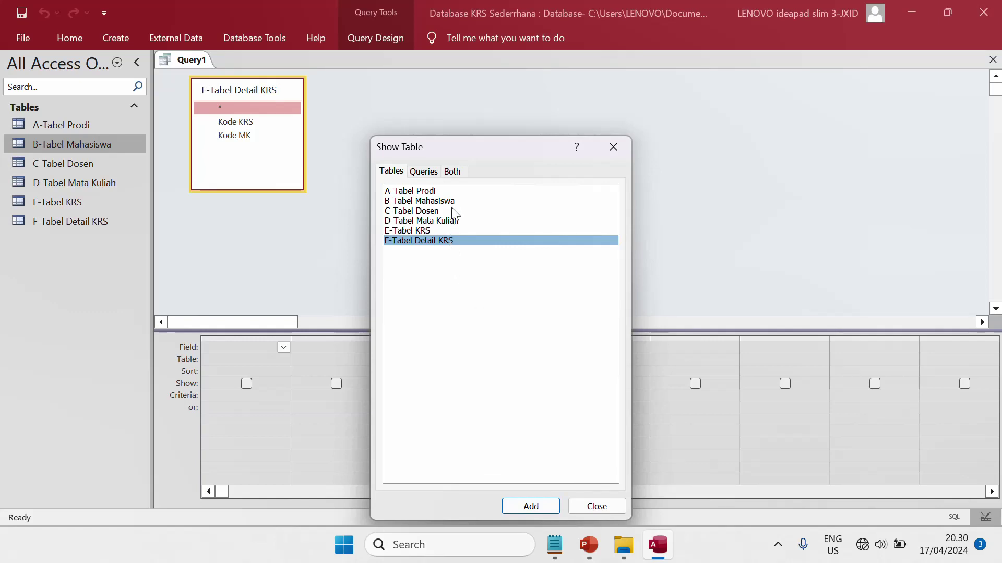
left_click(451, 223)
left_click(537, 504)
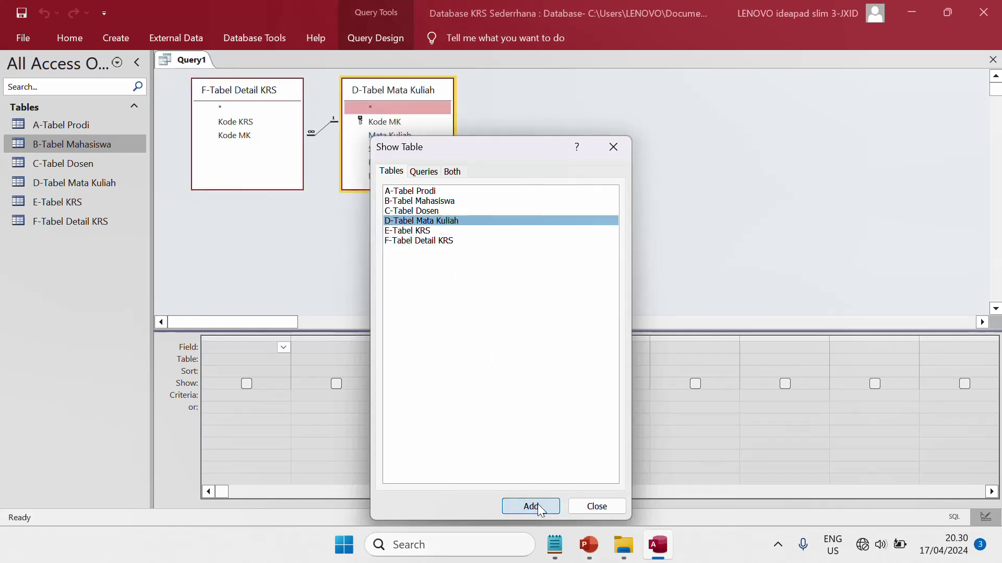
left_click(592, 509)
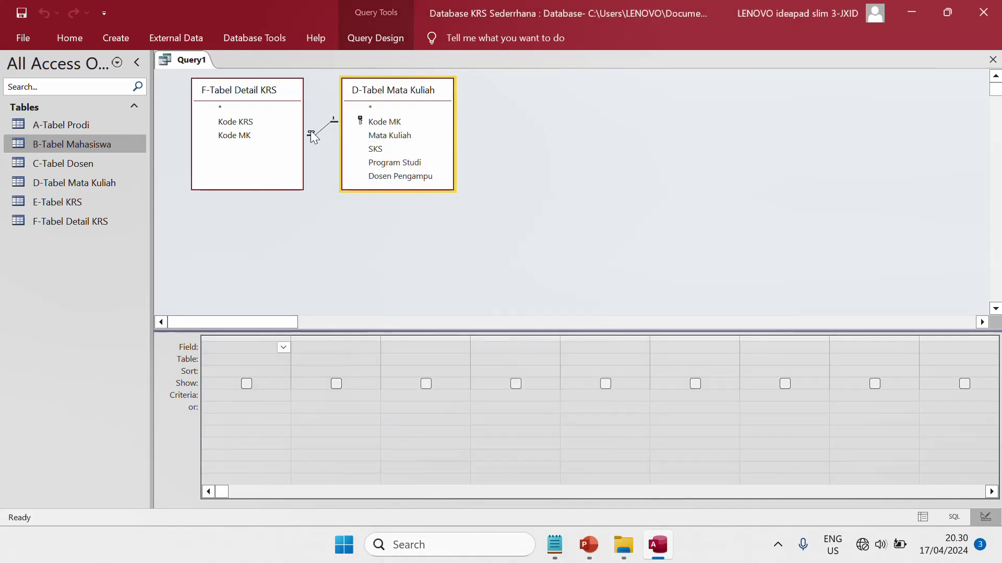
Step: Place D-Tabel Mata Kuliah beside F-Tabel Detail KRS, then reveal the query fields table on the slide
left_click_drag(373, 93, 408, 83)
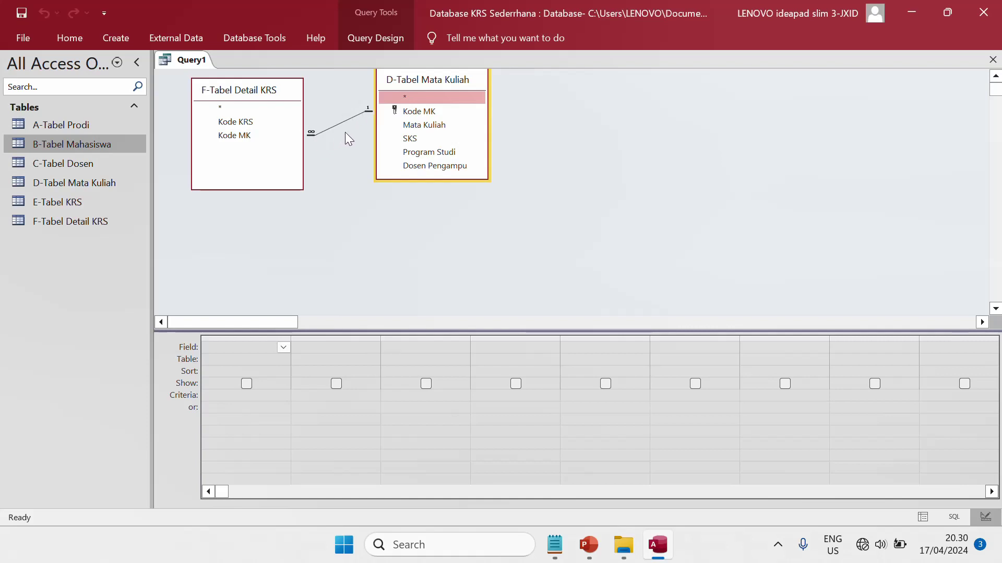
left_click_drag(425, 80, 400, 97)
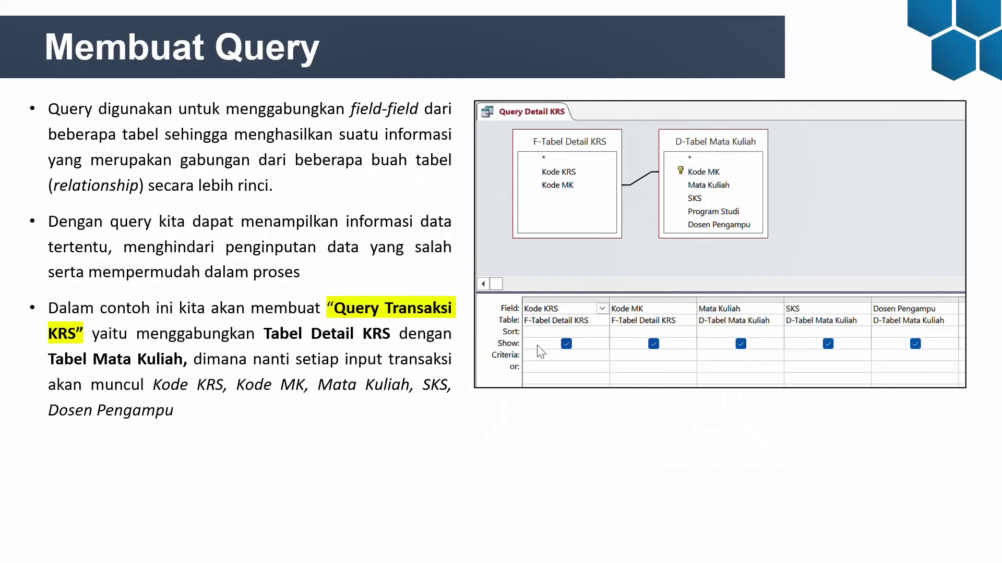
left_click(540, 352)
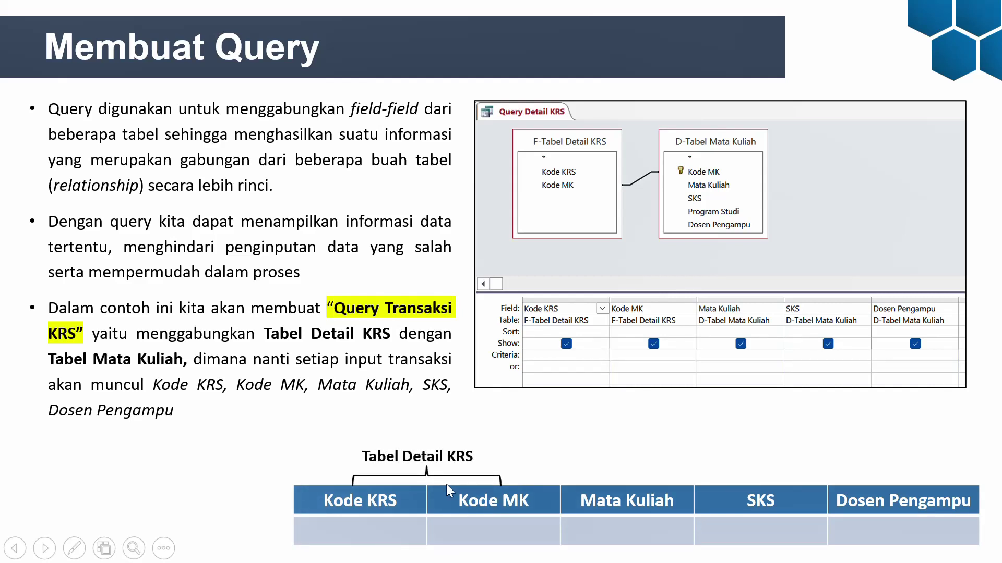
Step: Show the Tabel Mata Kuliah bracket on the slide and return to Access
left_click(487, 499)
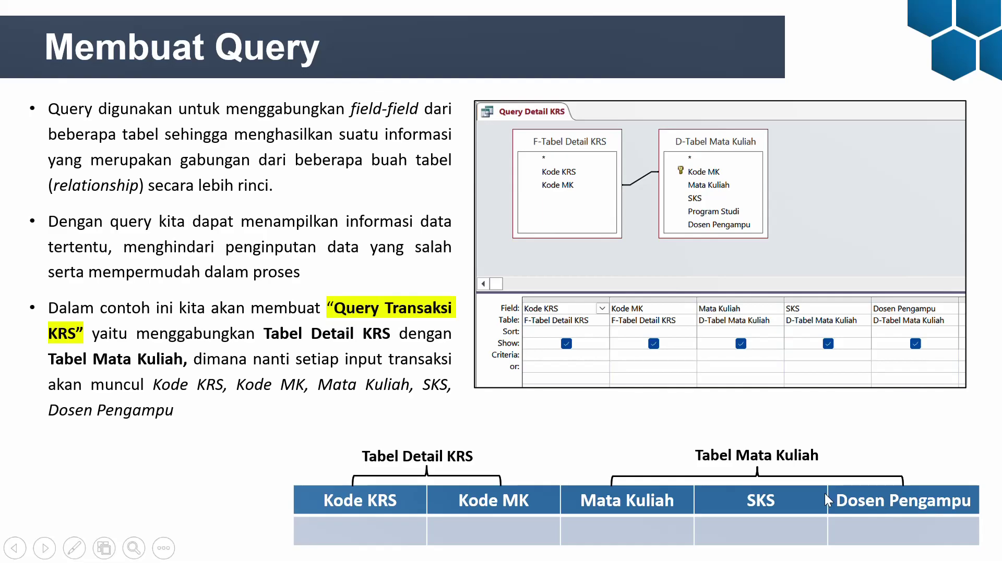
key("alt+Tab")
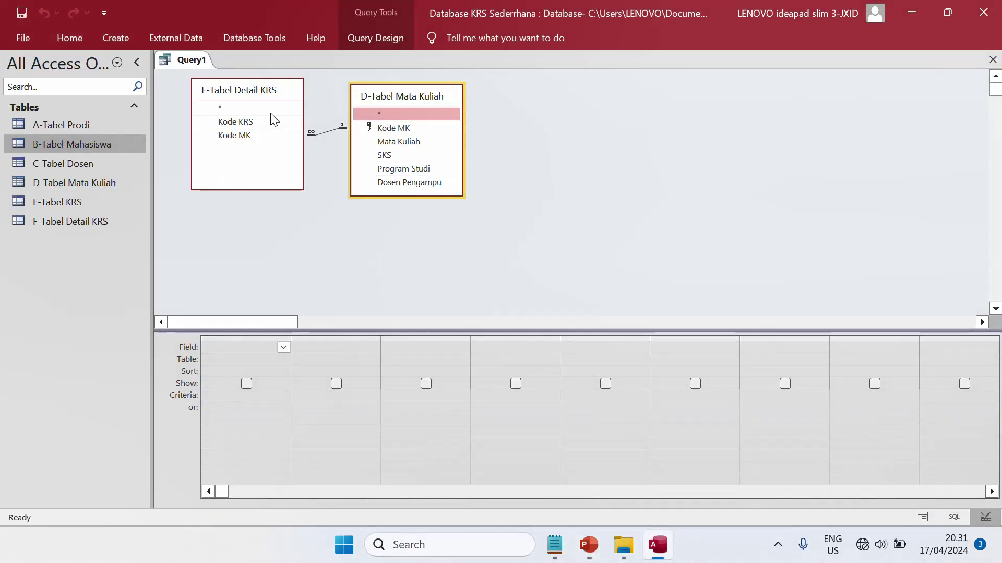
Step: Add Kode KRS, Kode MK, Mata Kuliah, SKS and Dosen Pengampu to the grid, then close the query
double_click(251, 123)
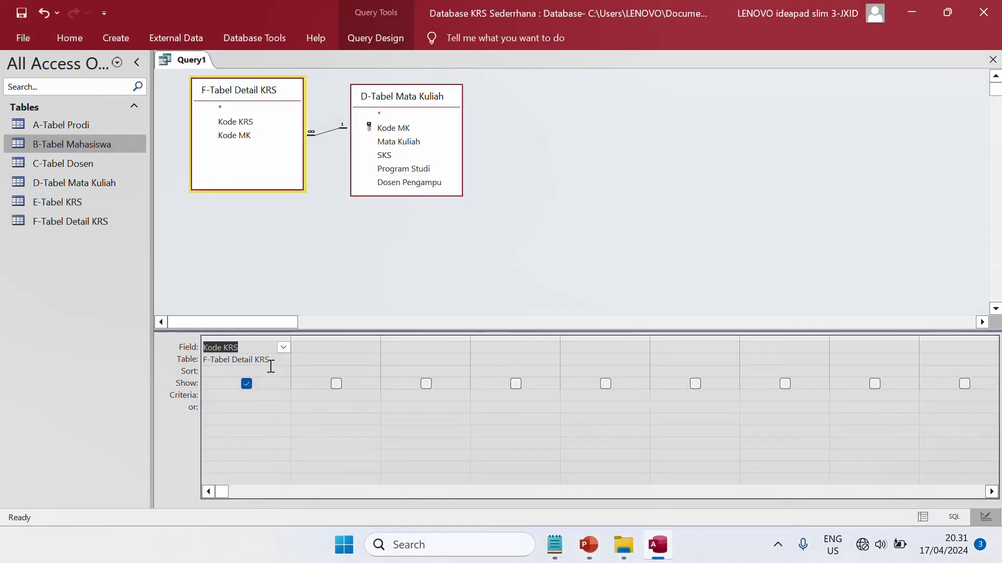
double_click(239, 136)
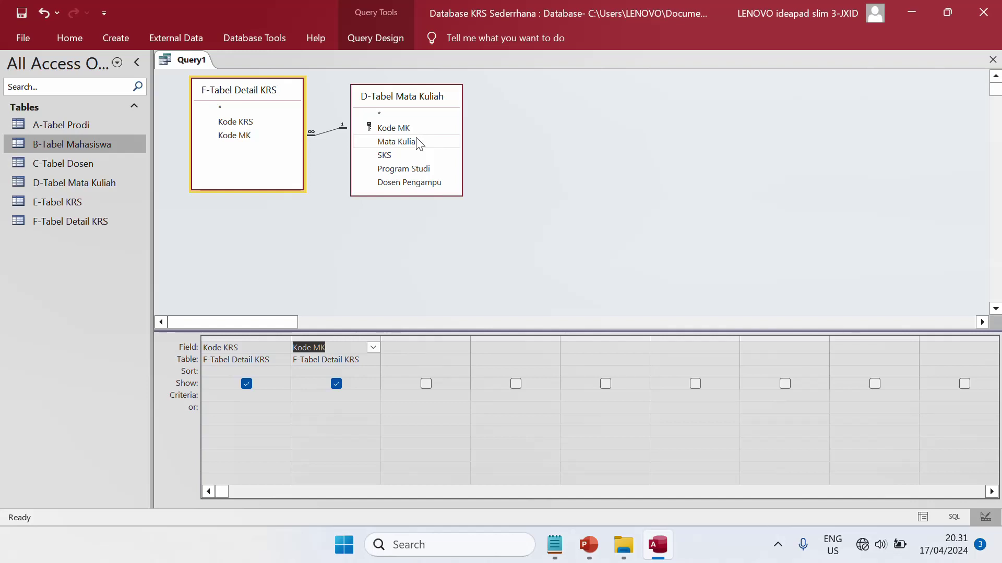
double_click(398, 141)
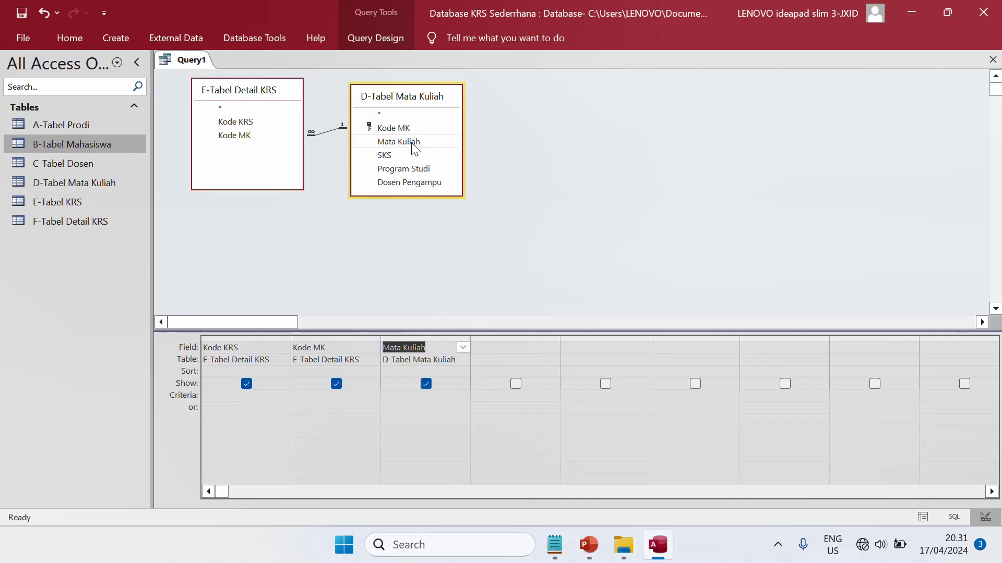
double_click(386, 155)
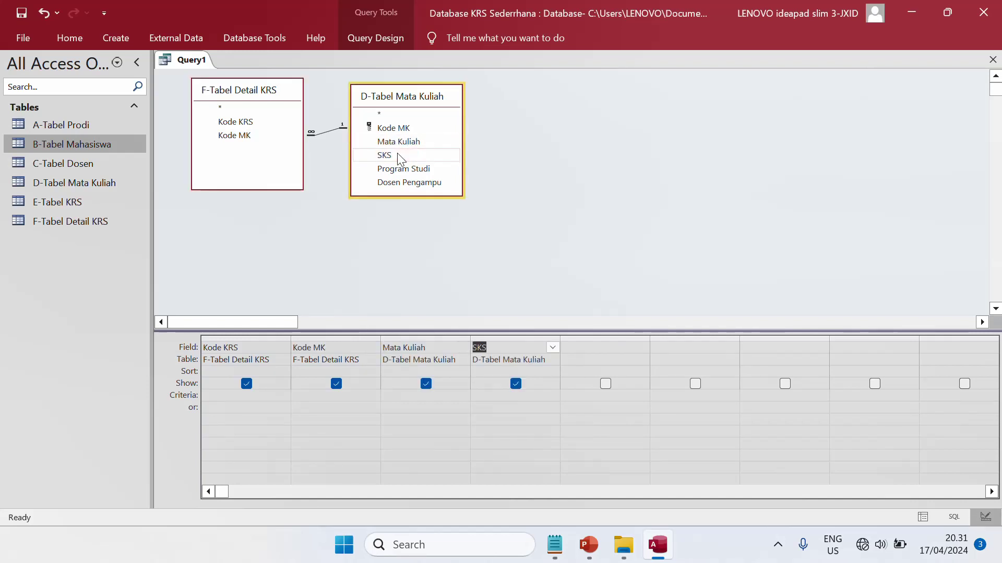
double_click(412, 182)
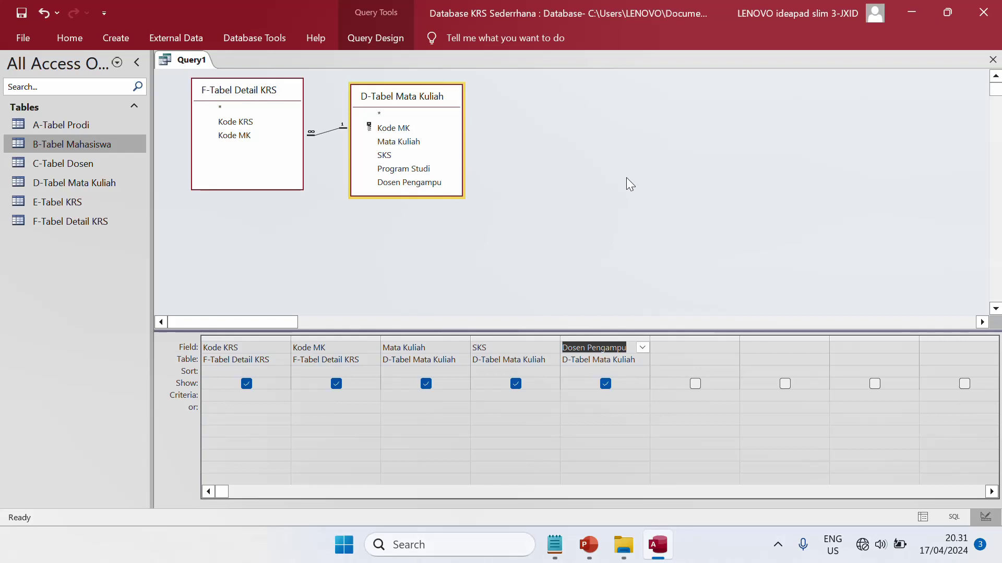
key("ctrl+w")
Step: Save the query under the name 'Query Detail KRS'
left_click(449, 315)
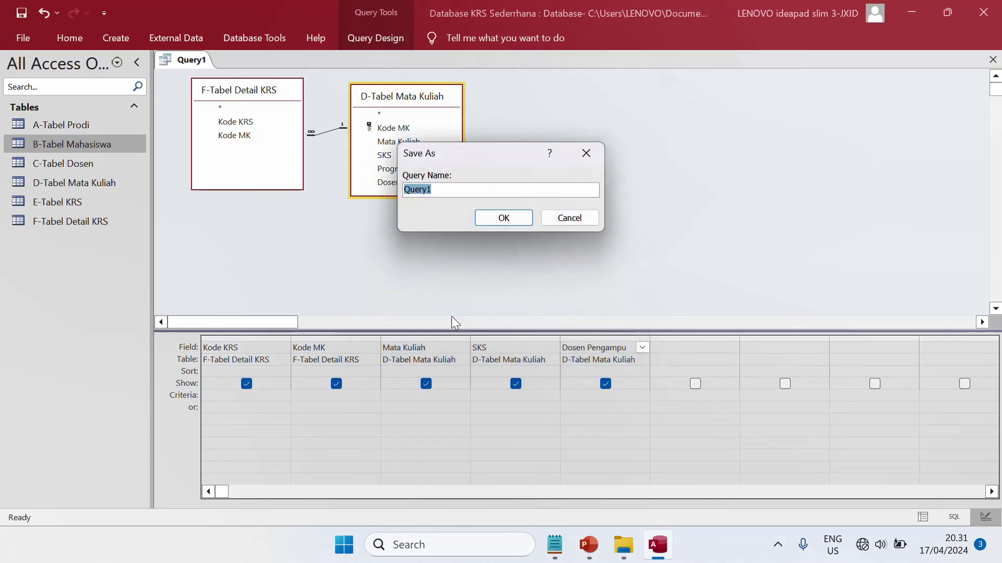
type("Query Detail KRS")
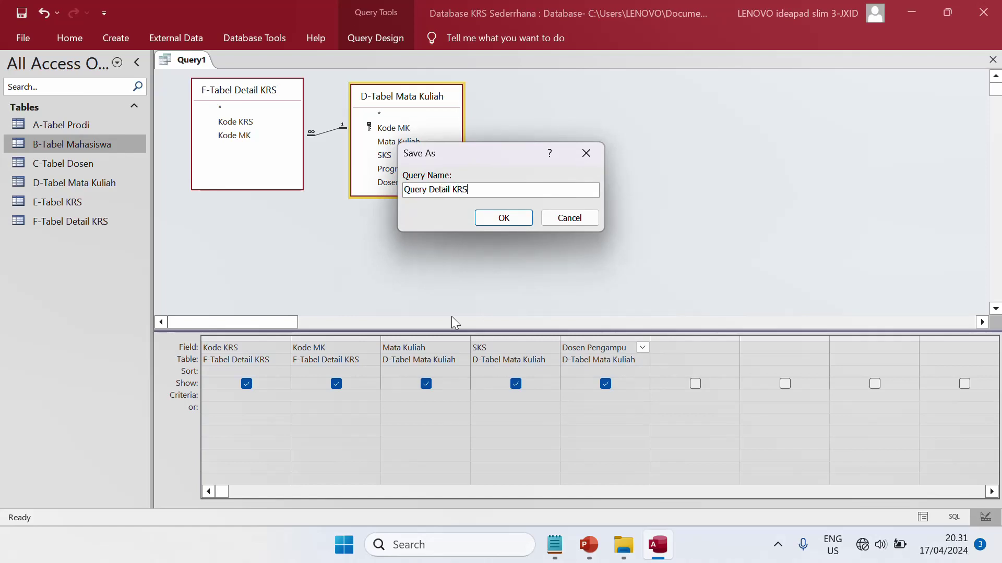
left_click(518, 221)
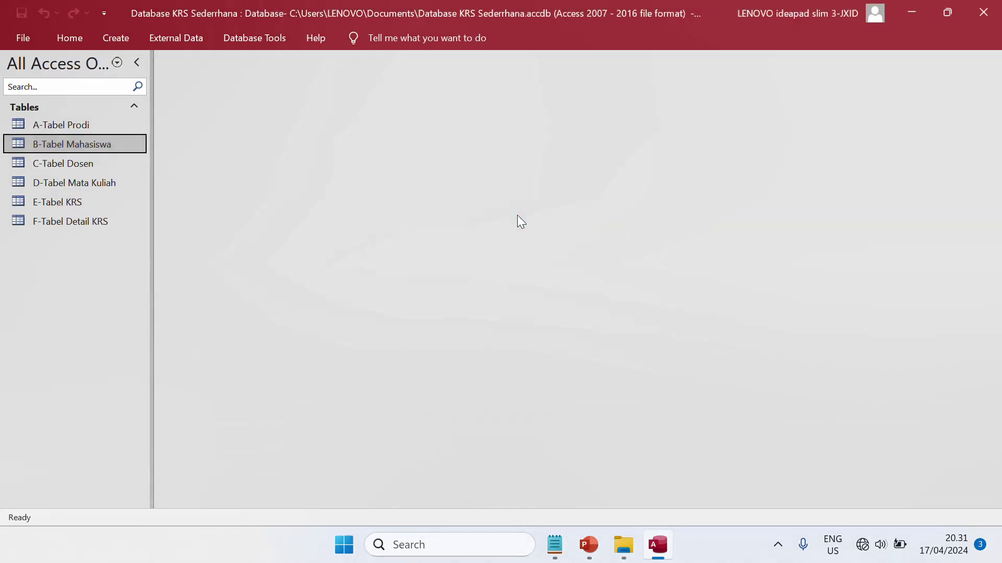
Step: In Query Detail KRS, enter test records for Bisnis Digital and Sistem Informasi and widen Mata Kuliah
double_click(104, 258)
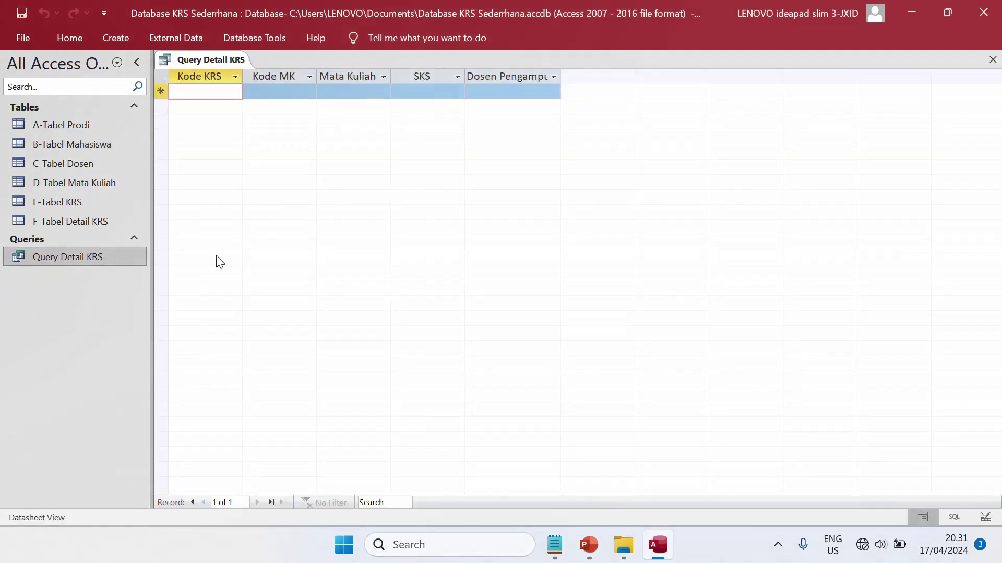
left_click(297, 92)
left_click(308, 92)
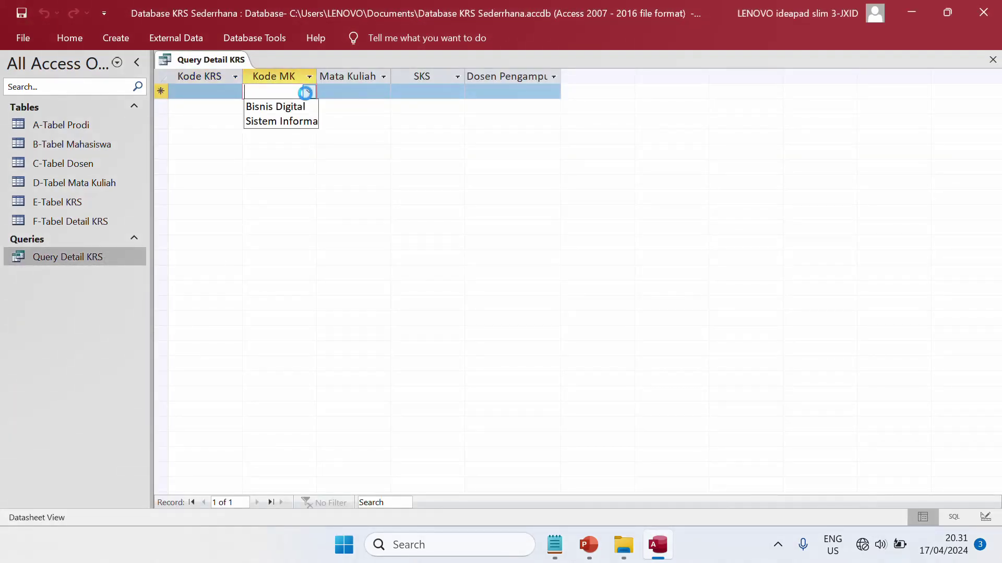
left_click(296, 107)
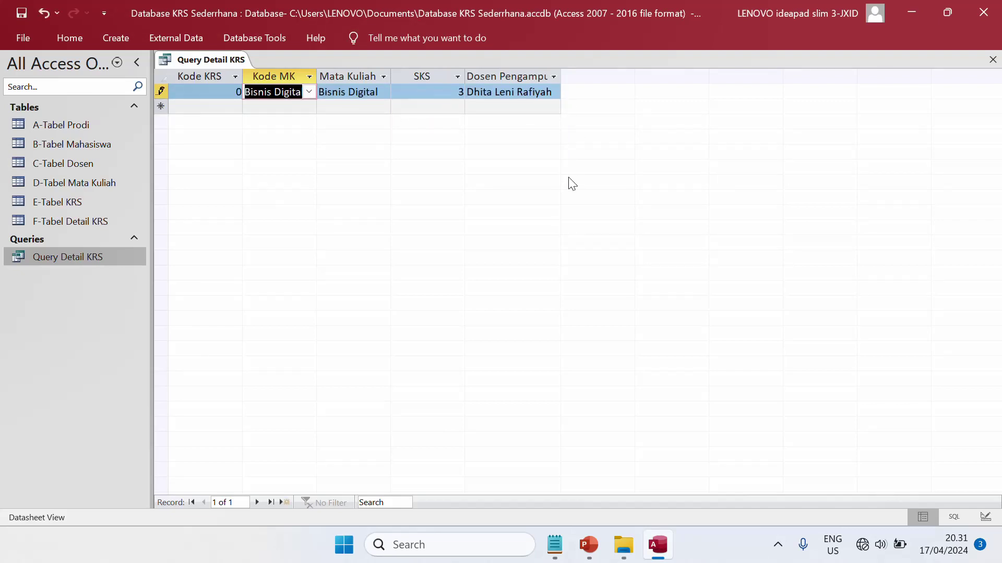
left_click(308, 106)
left_click(309, 136)
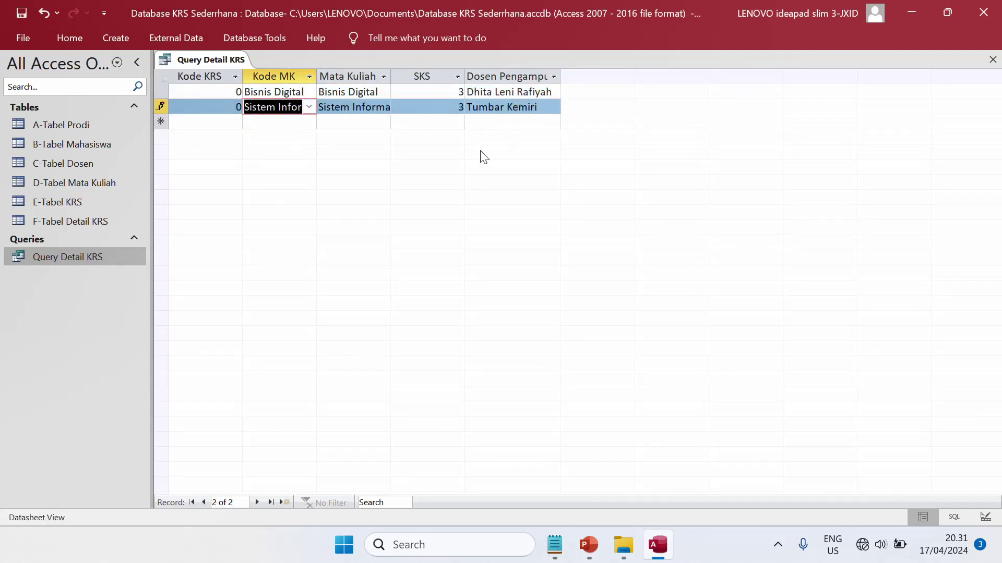
left_click_drag(390, 76, 413, 79)
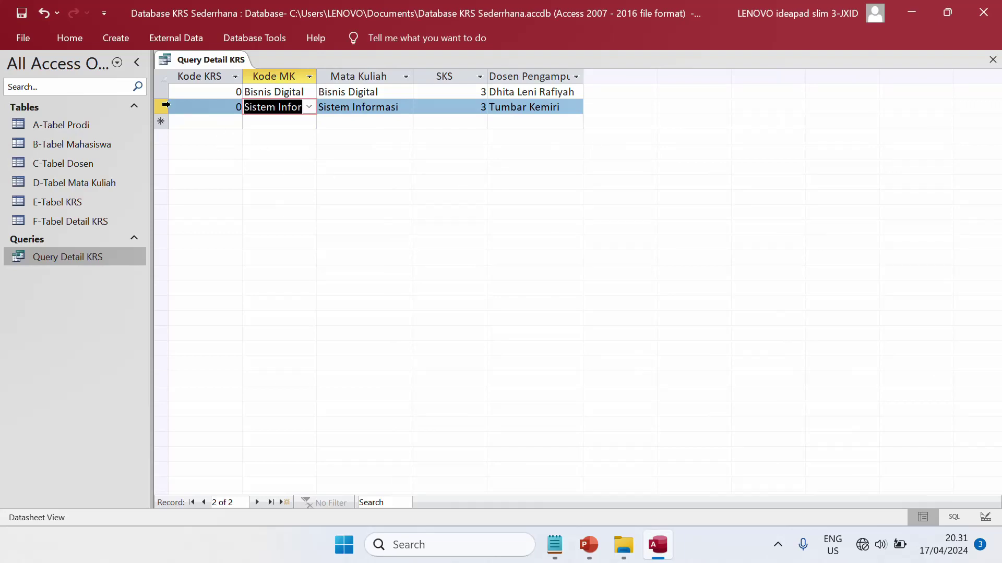
Step: Delete both test records from the query datasheet
left_click(163, 92)
left_click(163, 107)
right_click(163, 107)
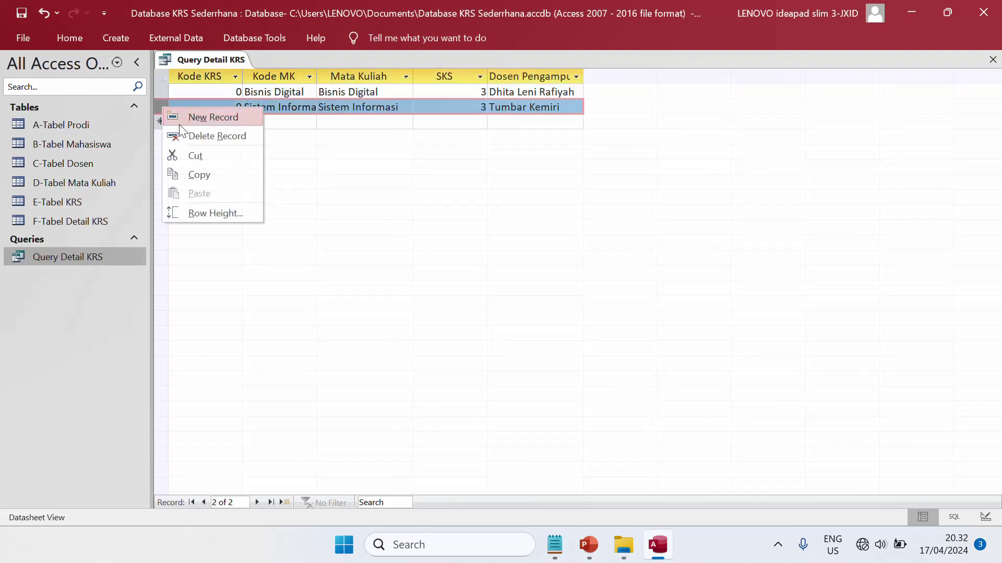
left_click(202, 136)
left_click(477, 325)
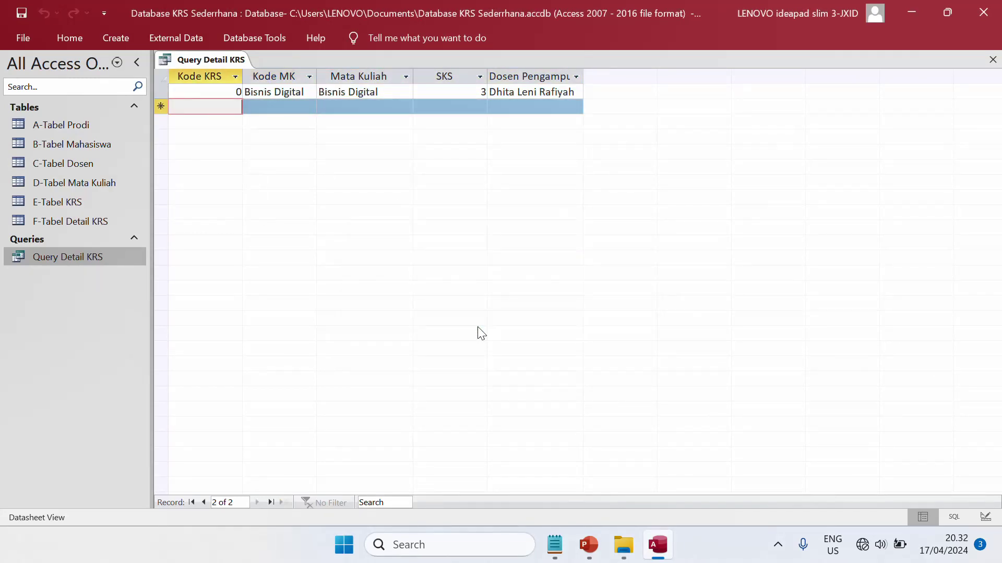
left_click(163, 92)
right_click(163, 93)
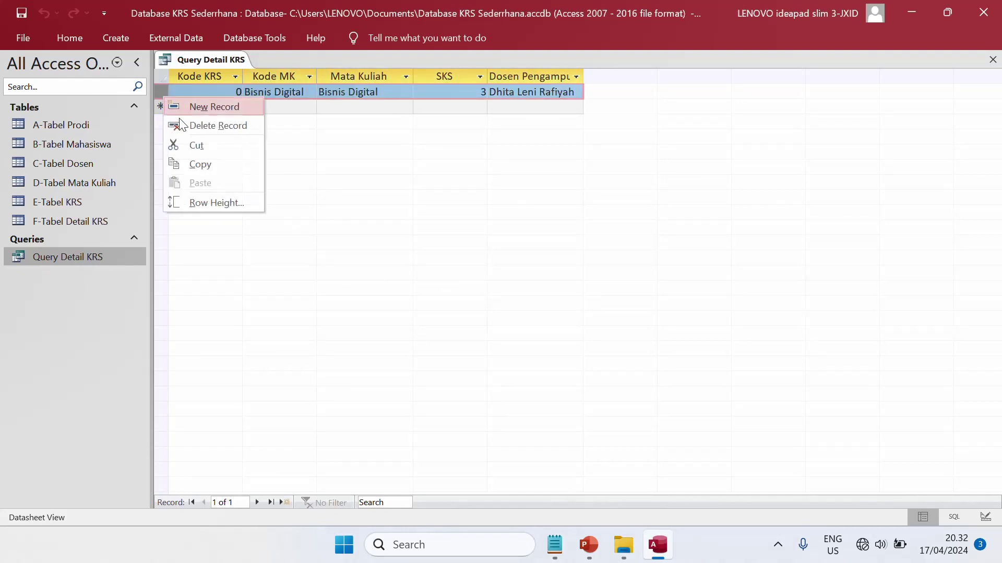
left_click(192, 127)
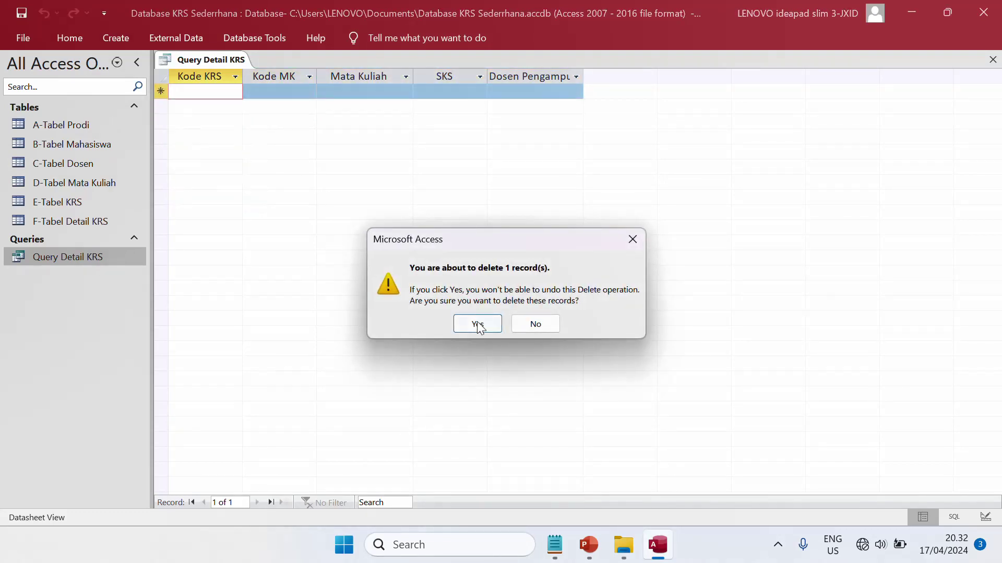
left_click(477, 324)
Step: Save and close the query, then minimize Access
key("ctrl+w")
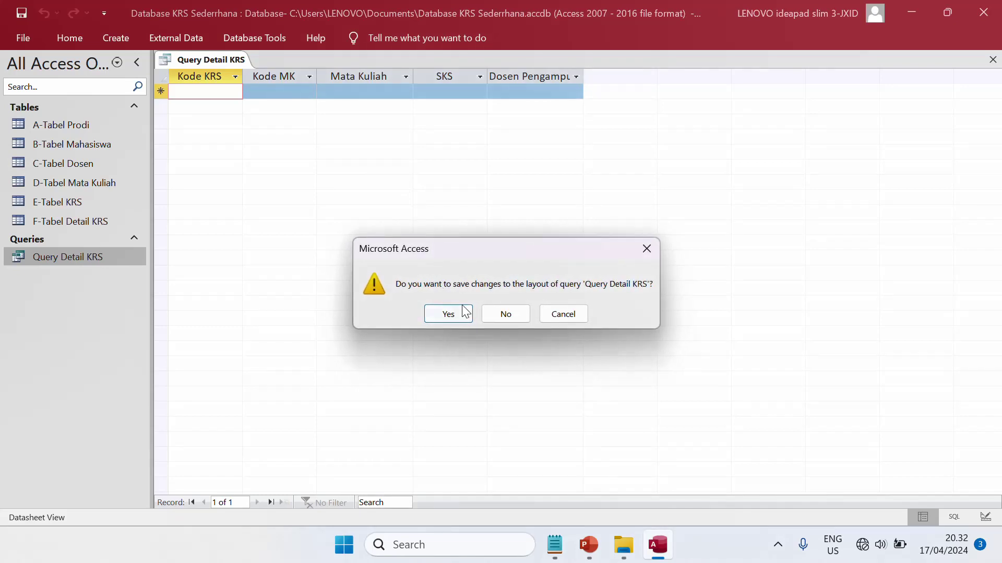
left_click(449, 314)
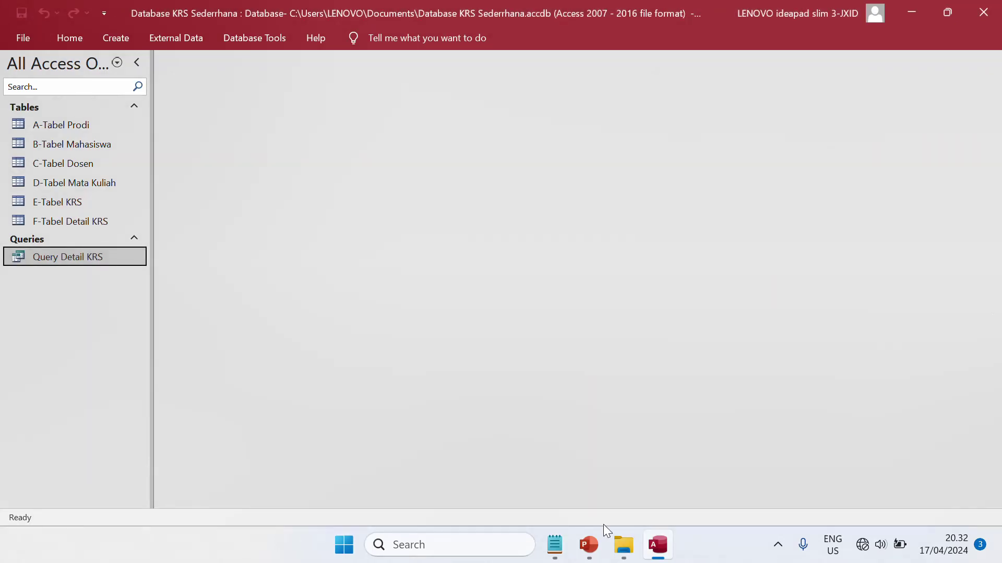
left_click(659, 546)
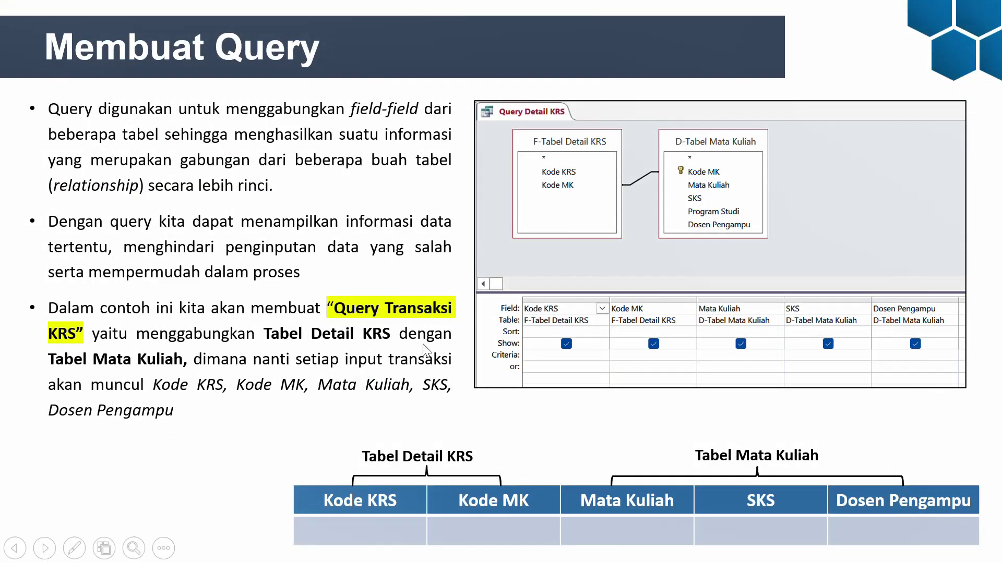
Step: Advance the slideshow to the Membuat Relationship slide and return to Access
left_click(425, 350)
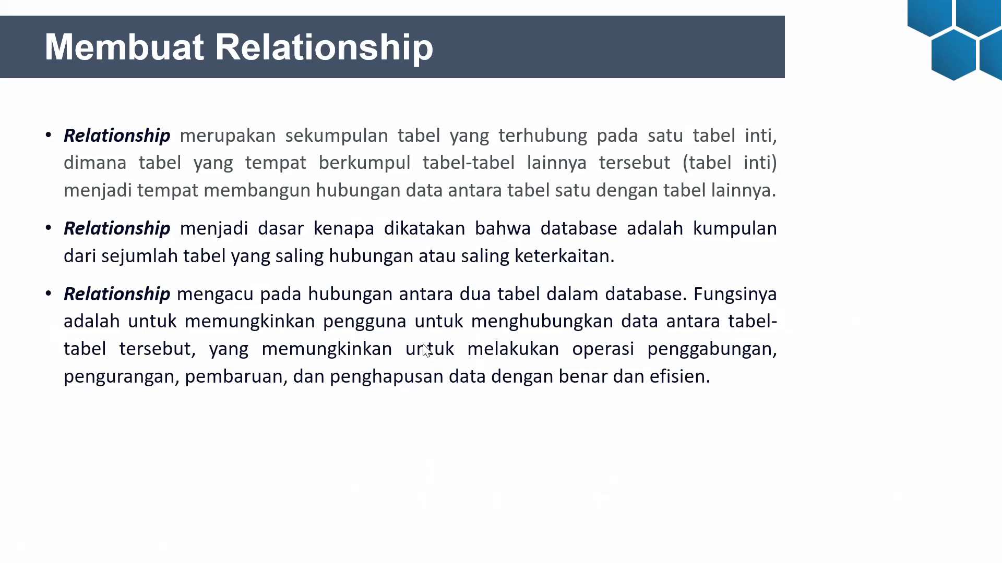
key("alt+Tab")
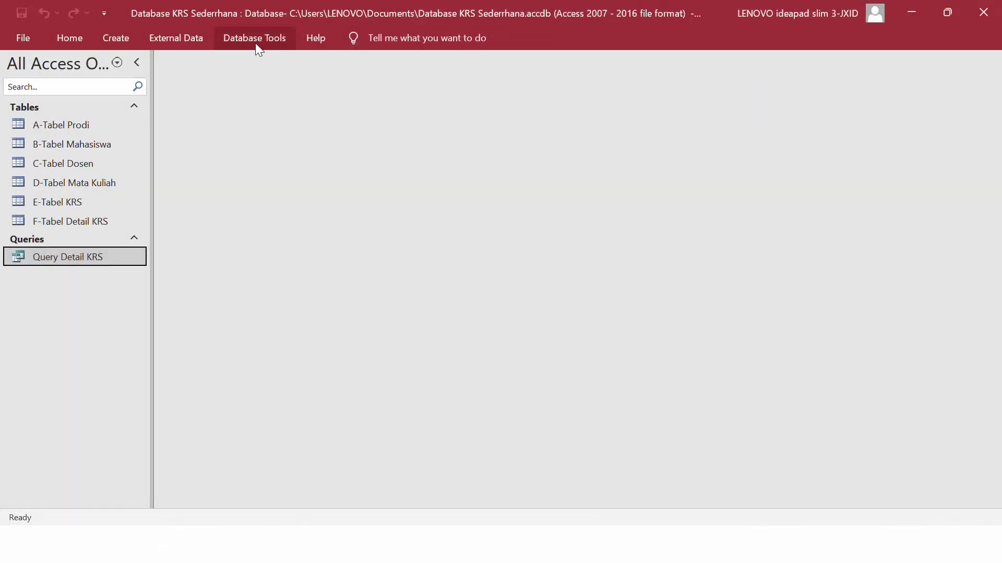
Step: Open the Relationships window and spread the six tables apart, A-Tabel Prodi left, D-Tabel Mata Kuliah low
left_click(255, 40)
left_click(202, 80)
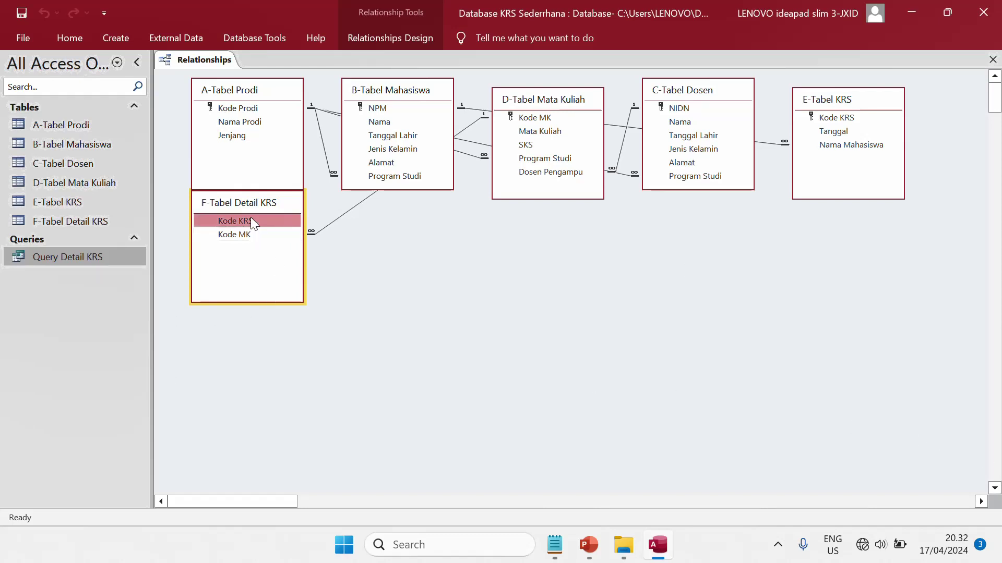
left_click_drag(278, 206, 618, 284)
left_click_drag(282, 92, 272, 240)
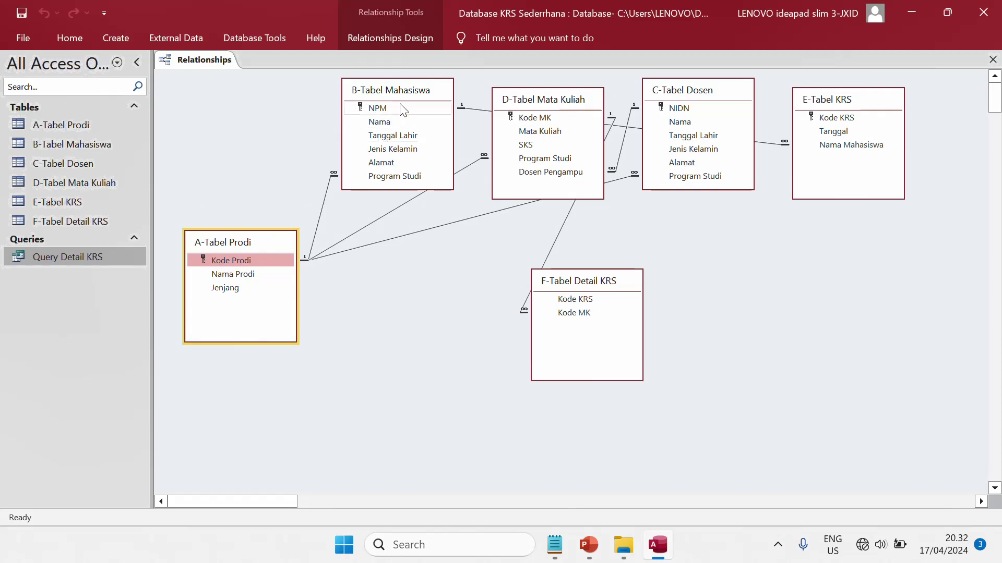
left_click_drag(405, 95, 386, 92)
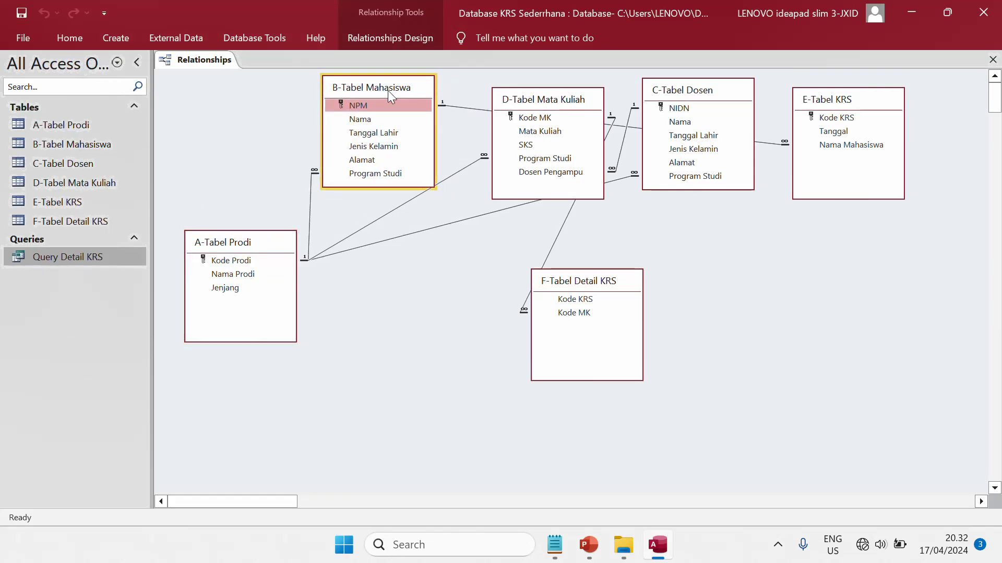
left_click_drag(668, 92, 409, 235)
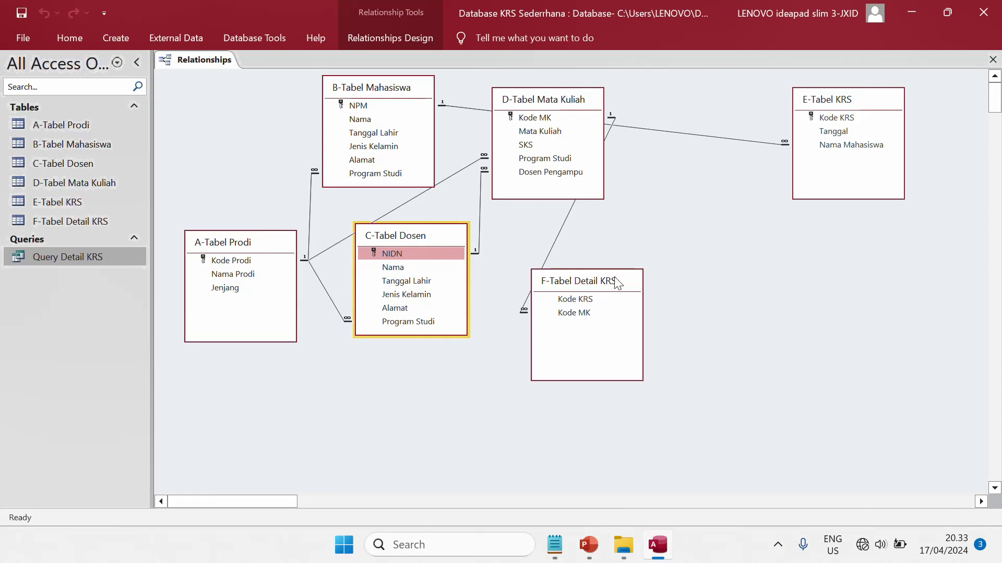
left_click_drag(631, 280, 835, 295)
left_click_drag(569, 111, 557, 411)
left_click_drag(444, 241, 526, 185)
left_click_drag(556, 401, 627, 350)
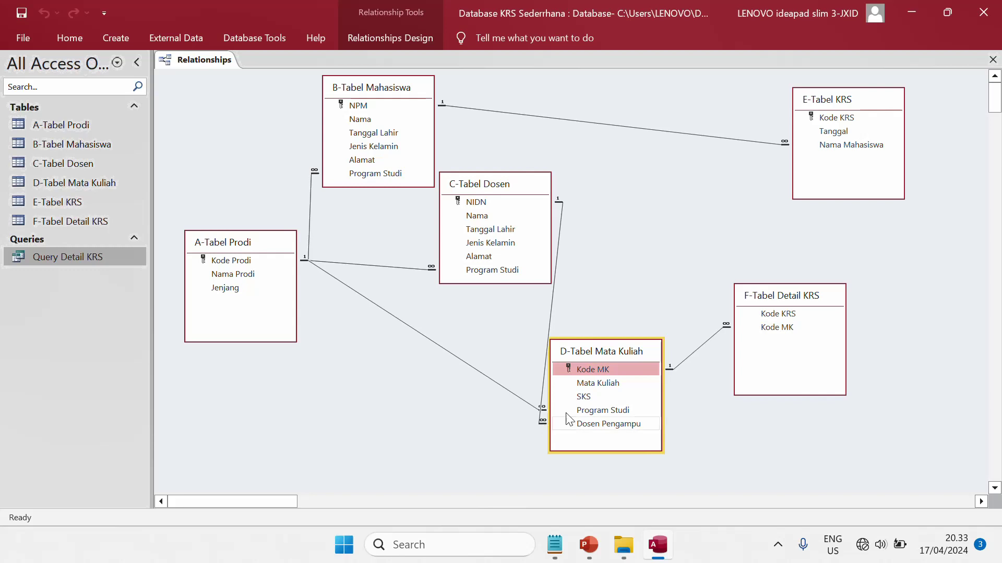
Step: Reposition D-Tabel Mata Kuliah, E-Tabel KRS and F-Tabel Detail KRS, with E and F at the right
left_click_drag(610, 355, 662, 351)
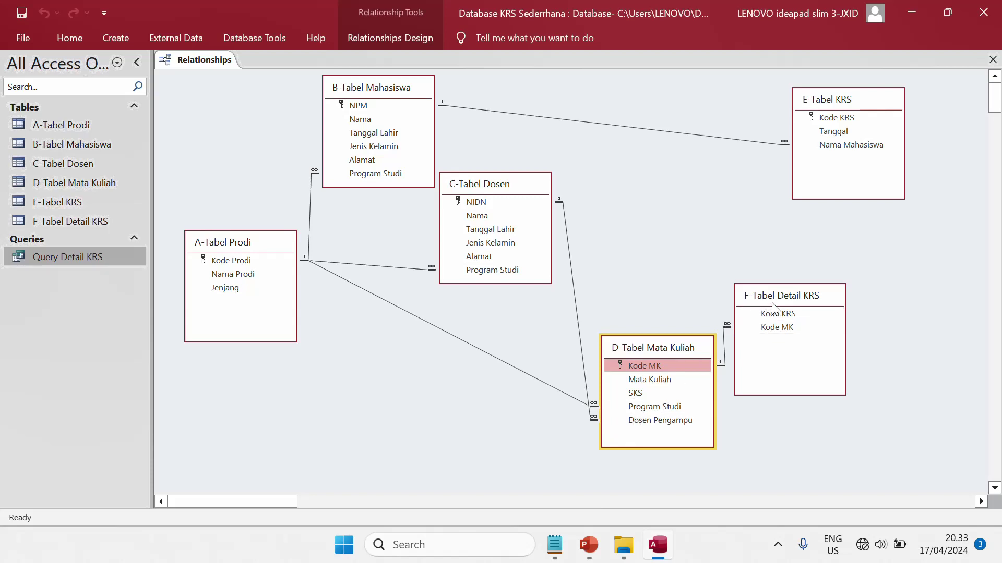
left_click_drag(775, 306, 815, 284)
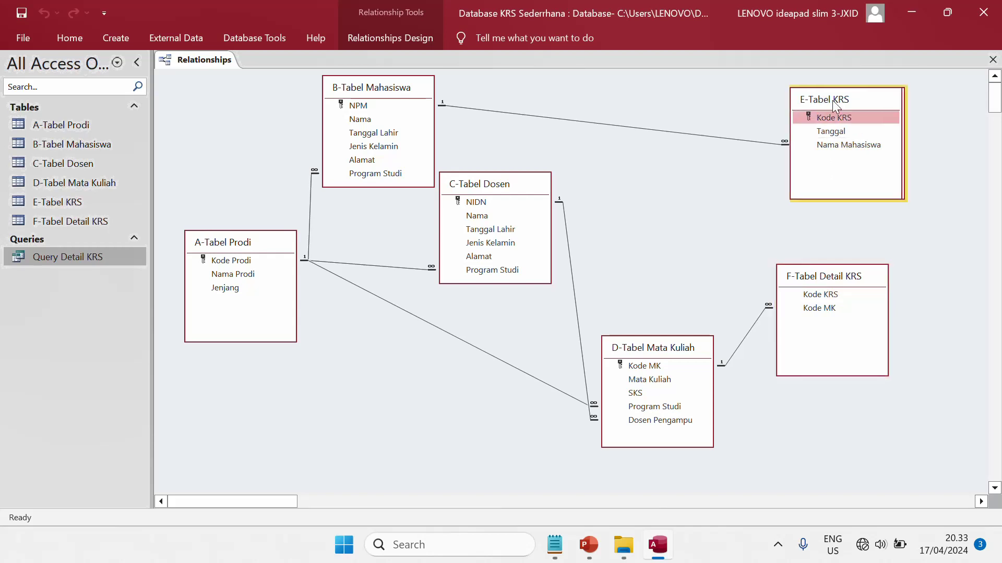
left_click_drag(860, 99, 774, 104)
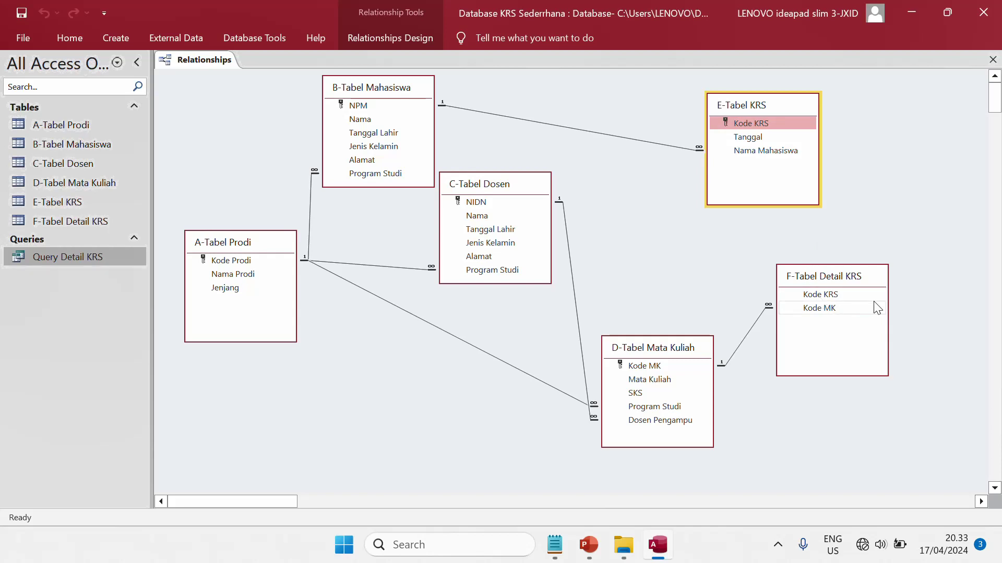
left_click_drag(666, 353, 635, 345)
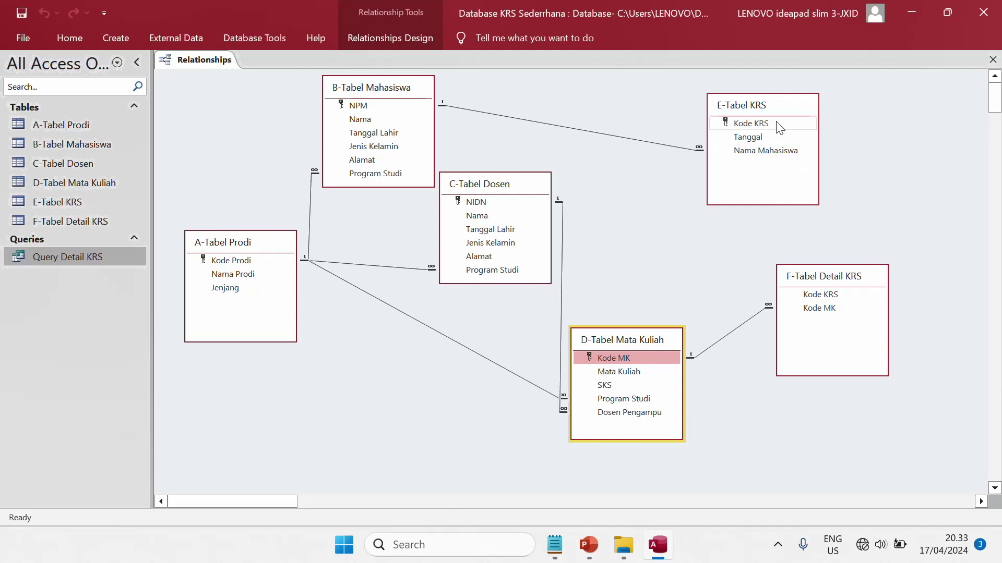
left_click(758, 108)
left_click_drag(758, 108, 707, 130)
left_click_drag(814, 281, 831, 195)
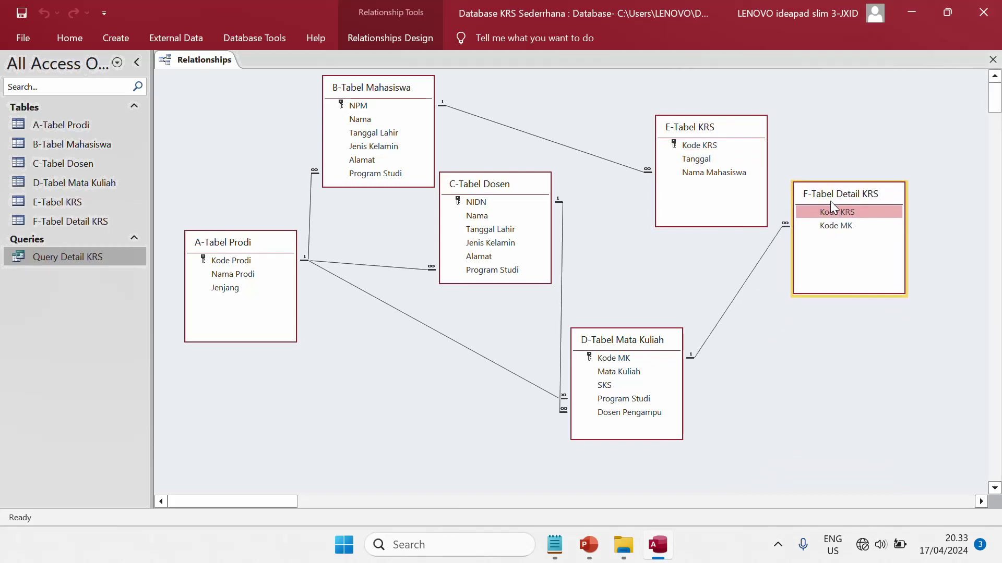
left_click(713, 146)
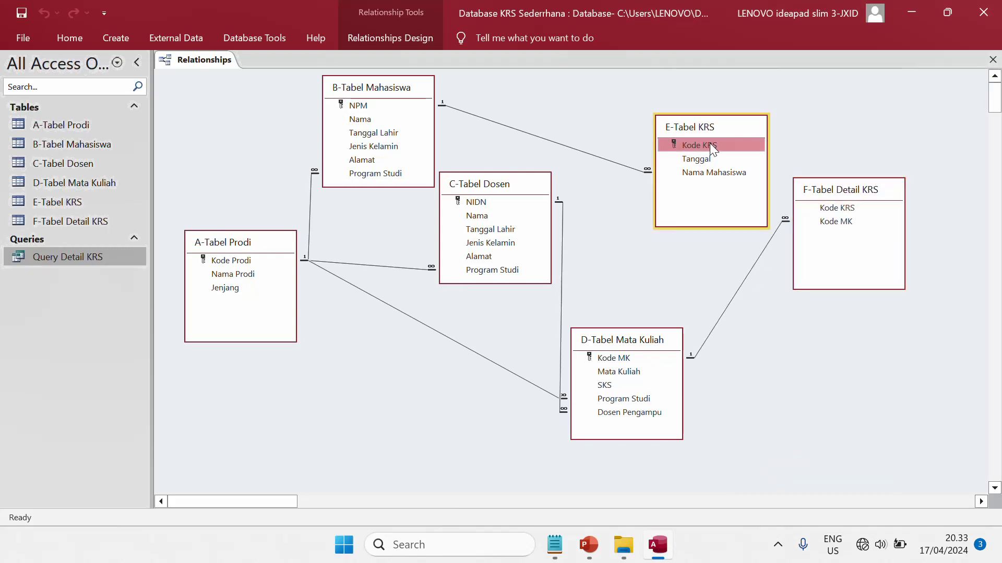
Step: Link E-Tabel KRS to F-Tabel Detail KRS on Kode KRS, one-to-many with referential integrity
left_click_drag(710, 145, 828, 208)
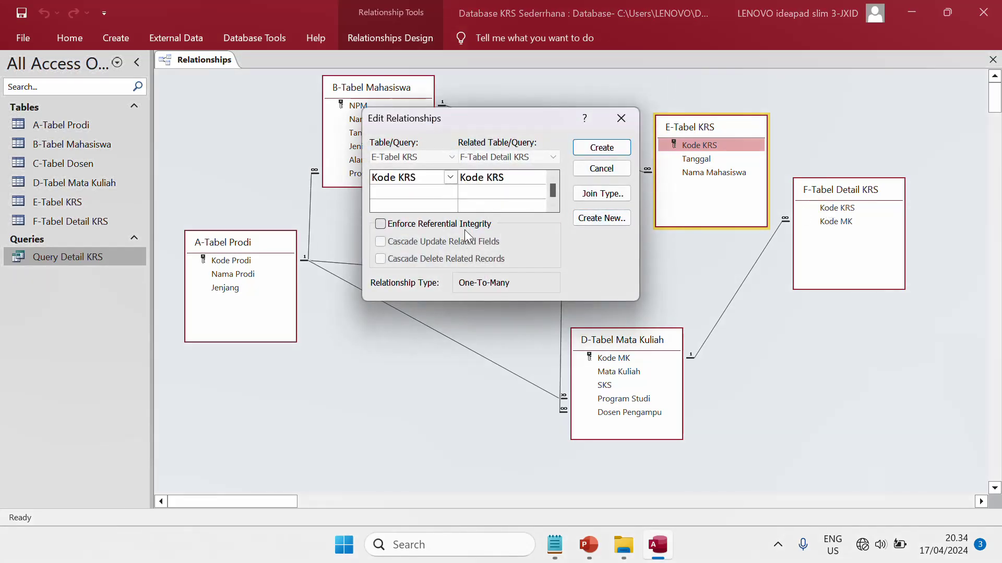
left_click(464, 230)
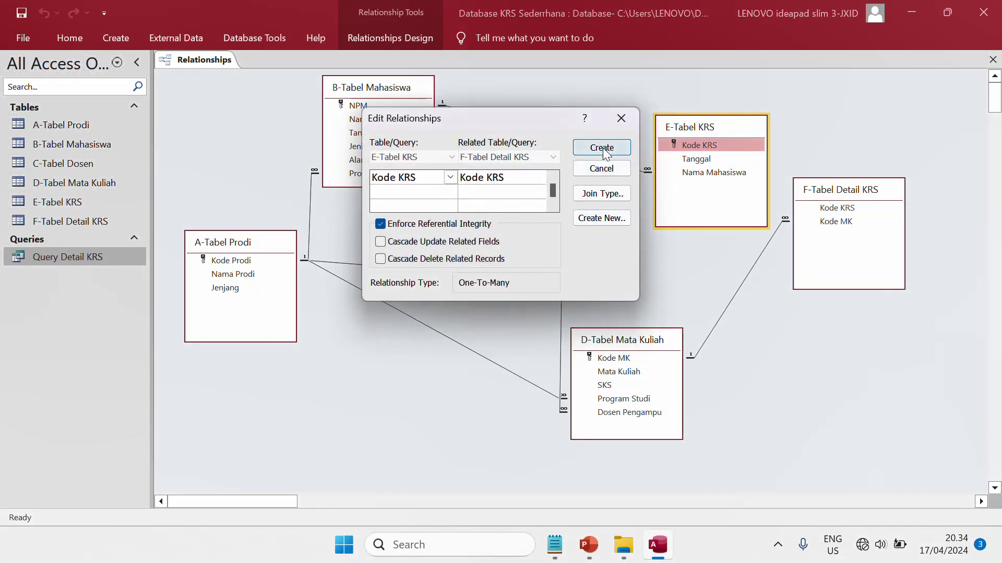
left_click(603, 149)
left_click_drag(866, 189, 883, 254)
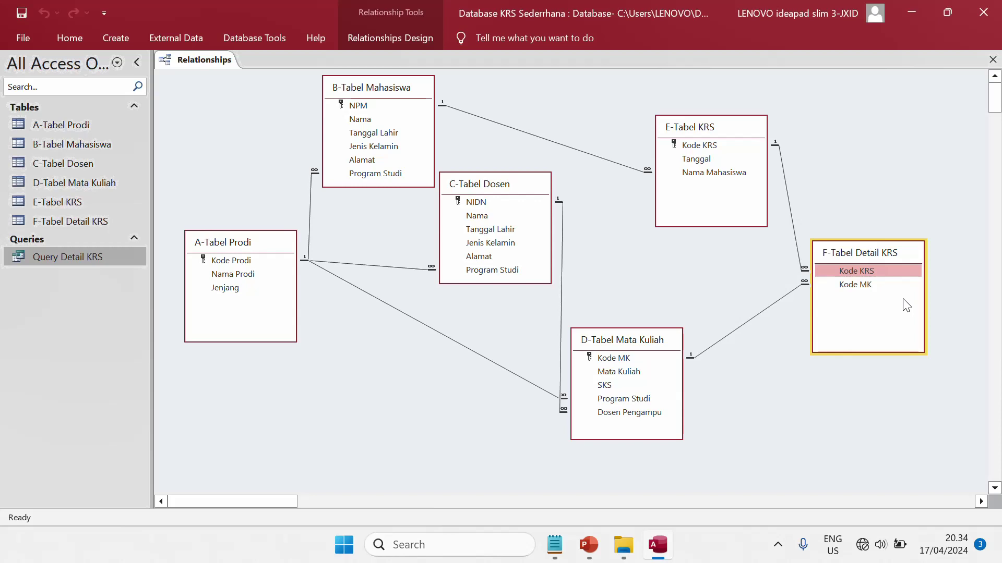
Step: Close the Relationships window and save its layout changes
right_click(209, 62)
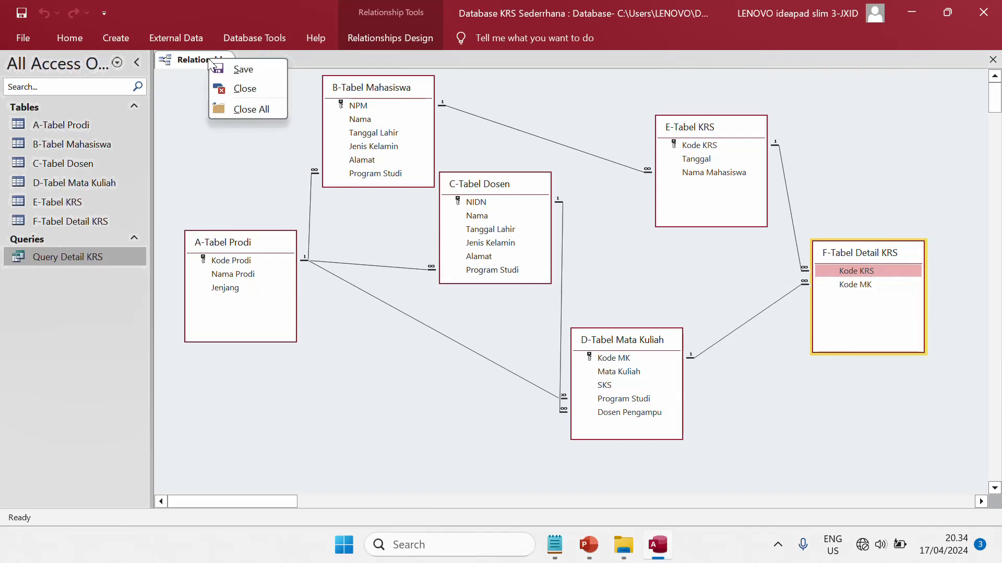
left_click(236, 90)
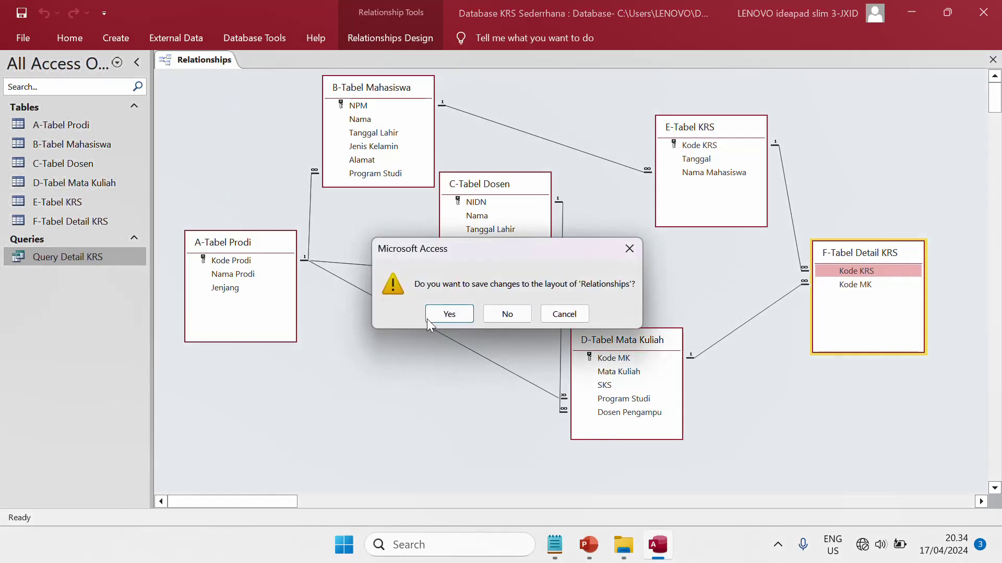
left_click(441, 319)
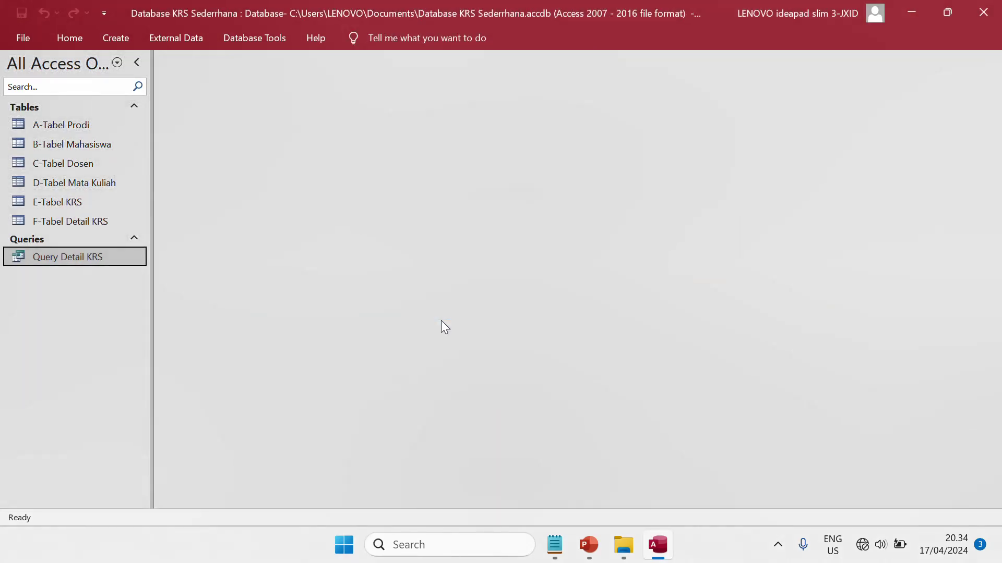